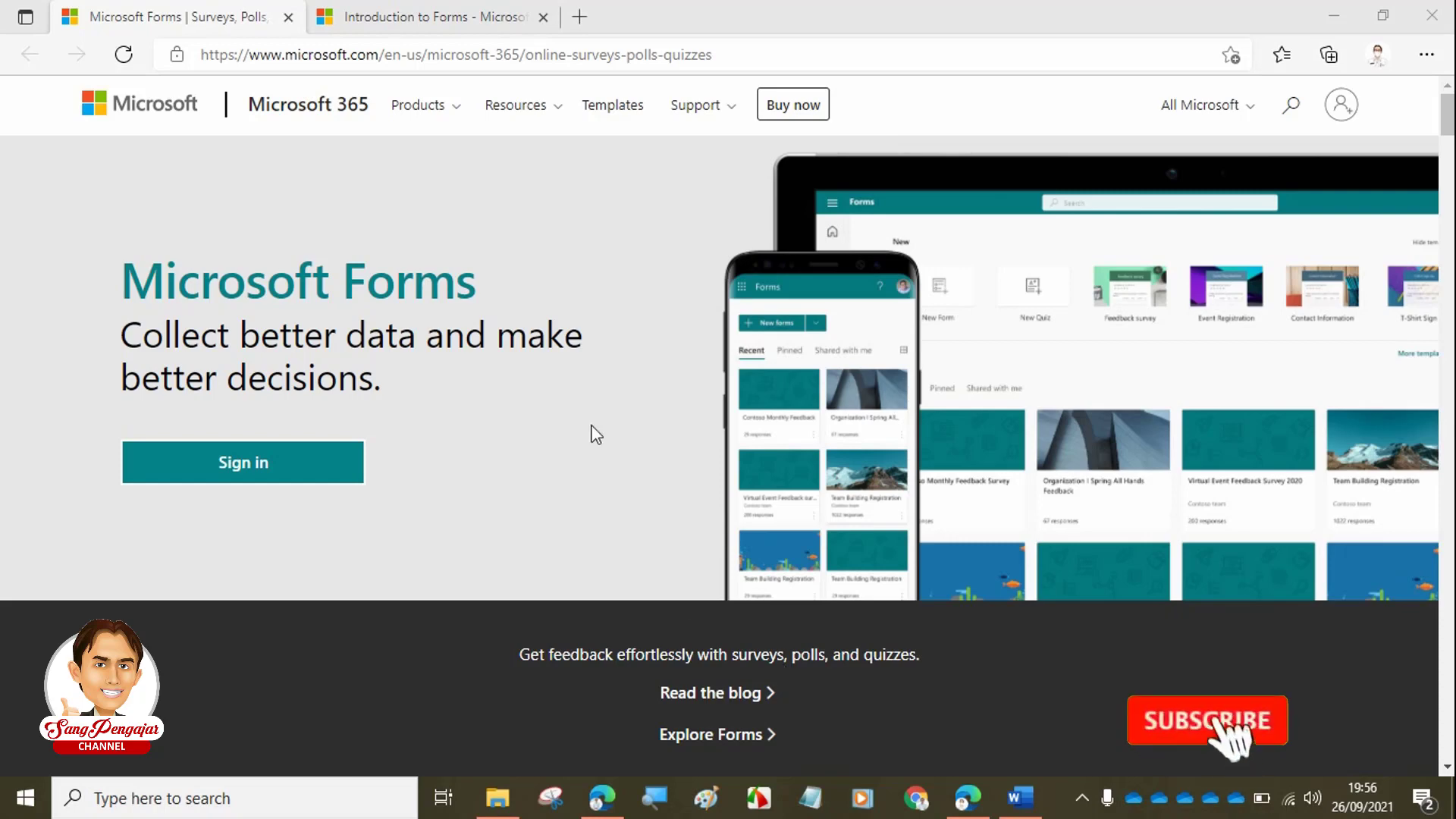
# - Browse the Introduction to Forms page and the Microsoft Forms overview page
pyautogui.click(419, 18)
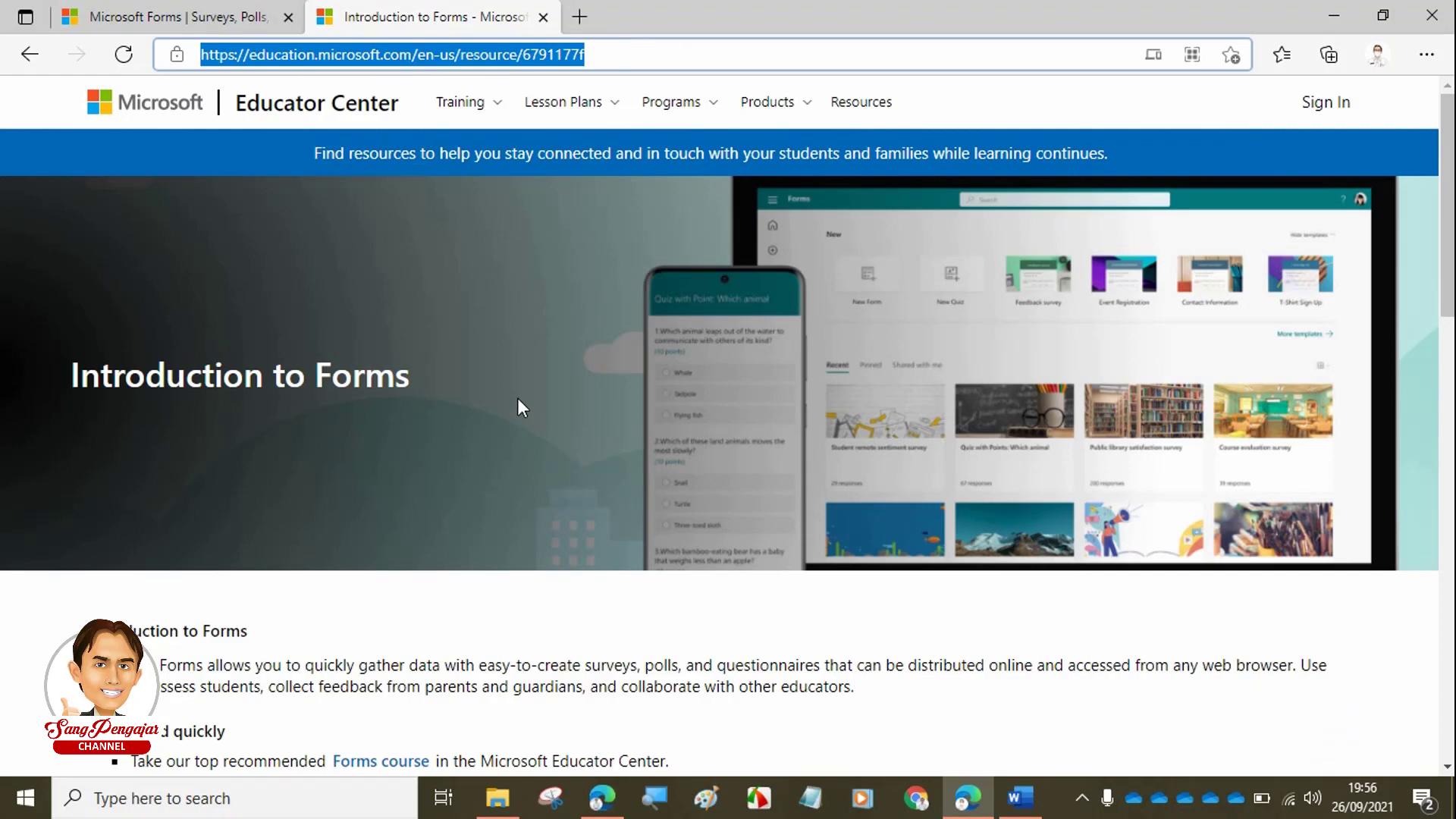
pyautogui.scroll(-5, 518, 400)
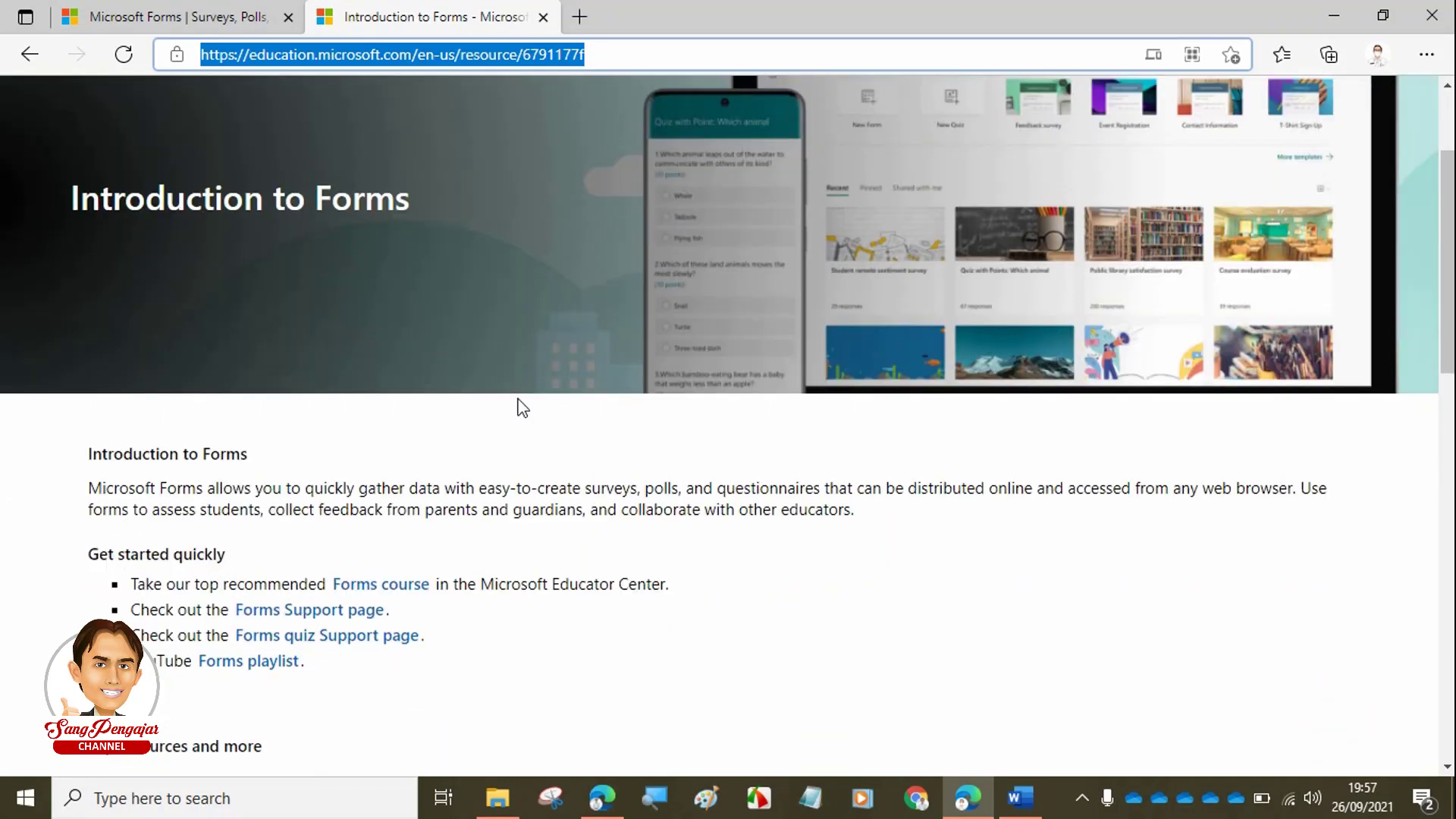
pyautogui.scroll(-3, 521, 408)
pyautogui.scroll(-2, 549, 328)
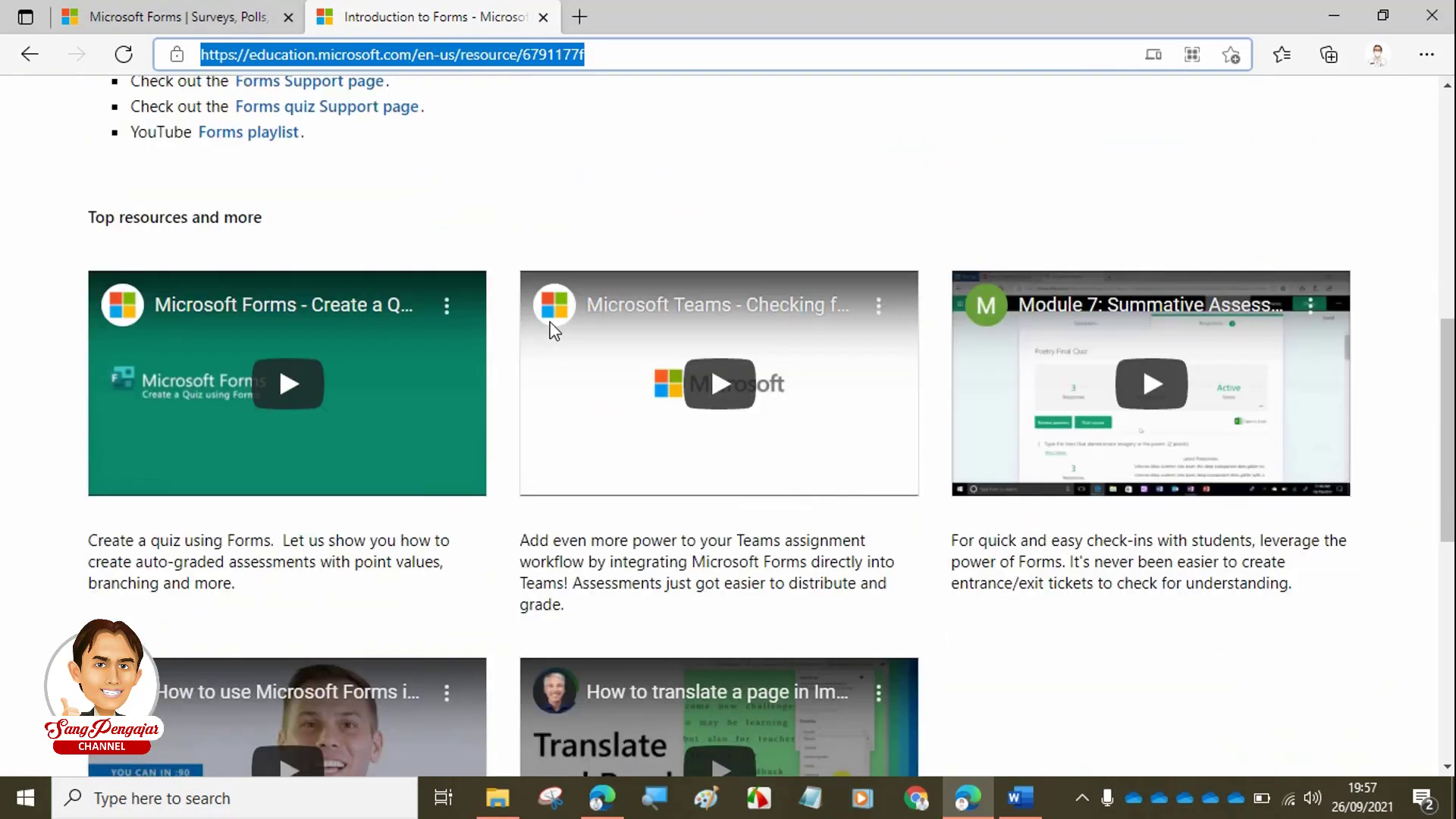
pyautogui.scroll(-1, 553, 336)
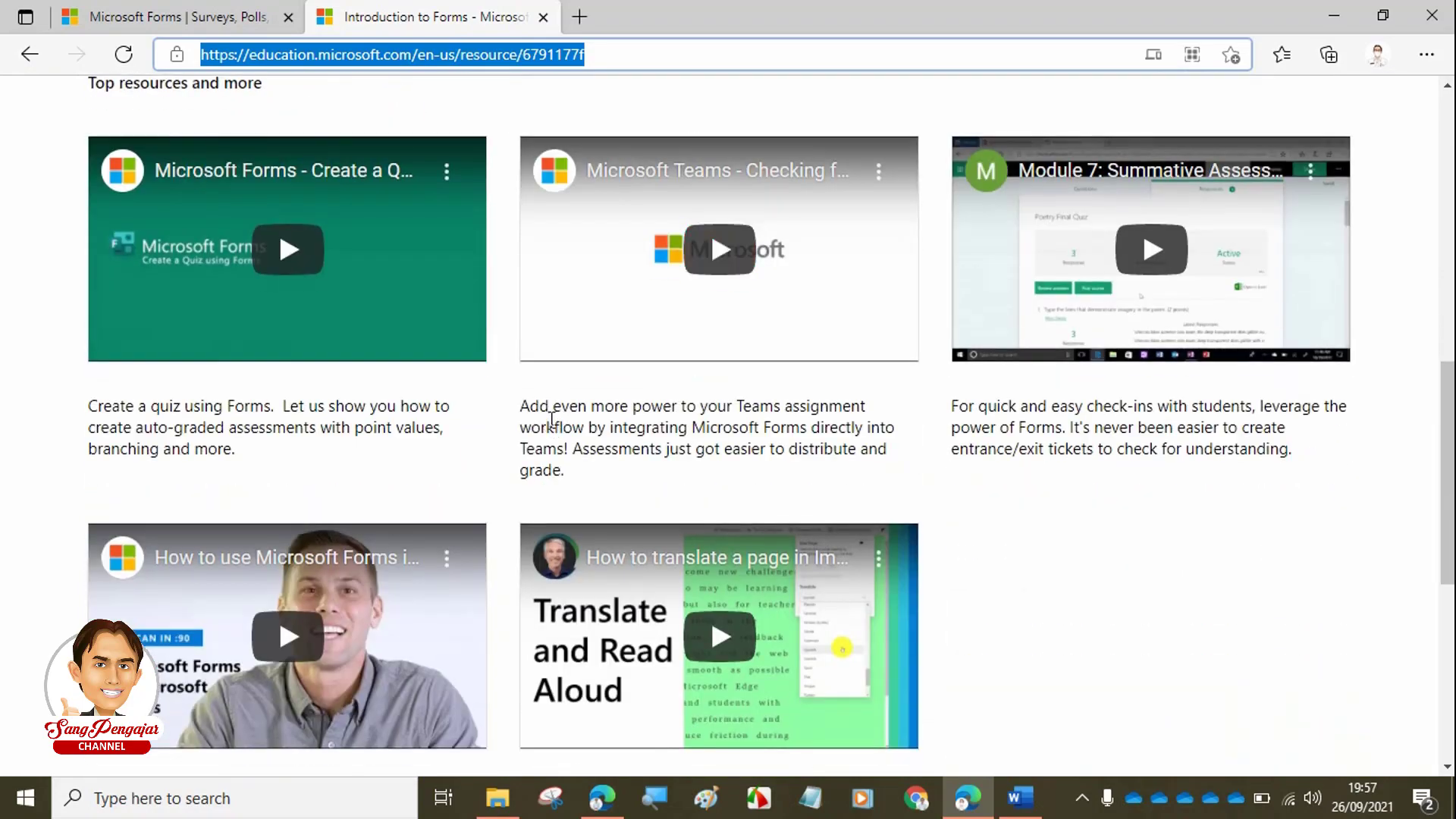
pyautogui.scroll(-3, 988, 491)
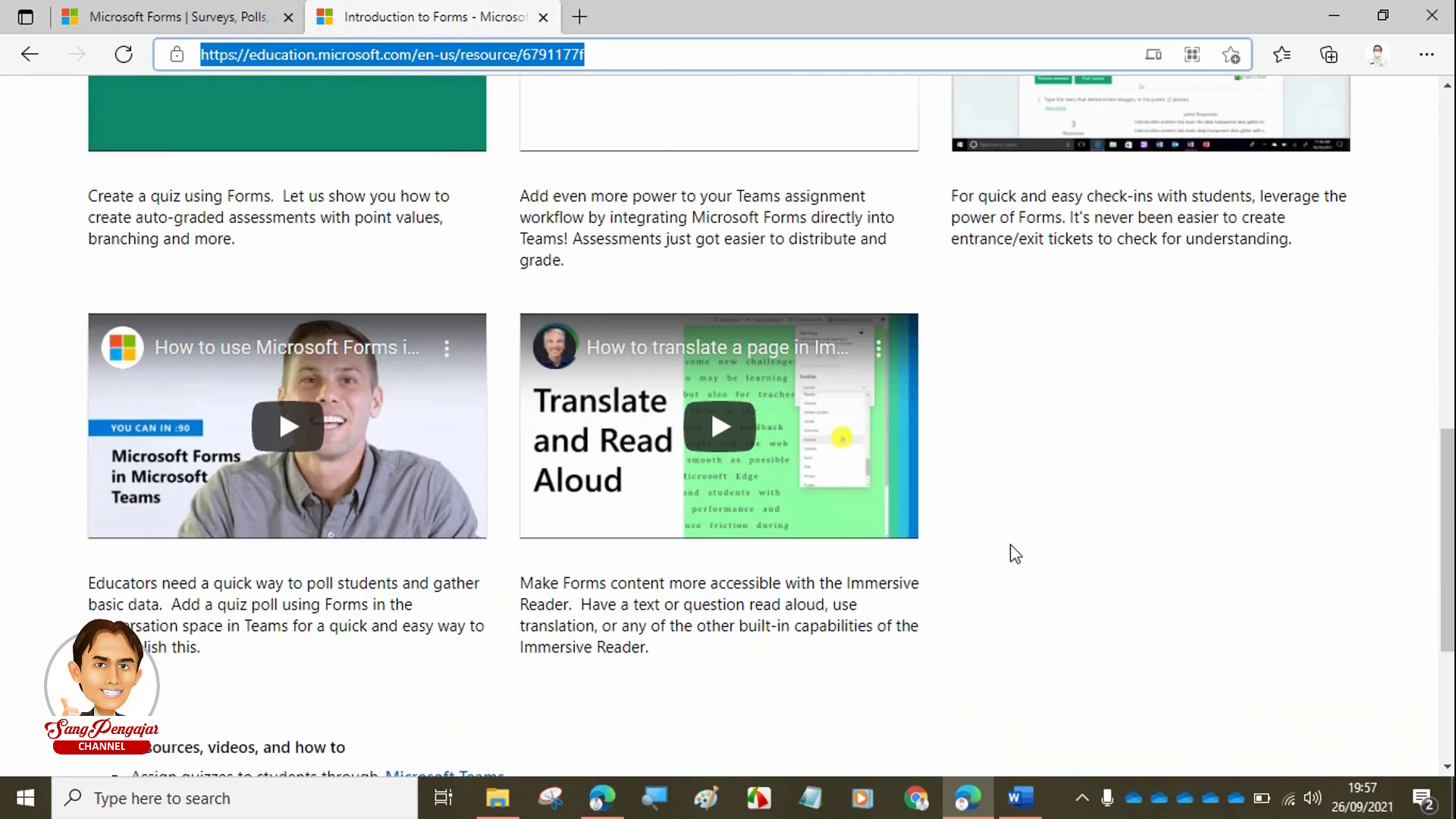
pyautogui.scroll(8, 1014, 553)
pyautogui.scroll(5, 948, 501)
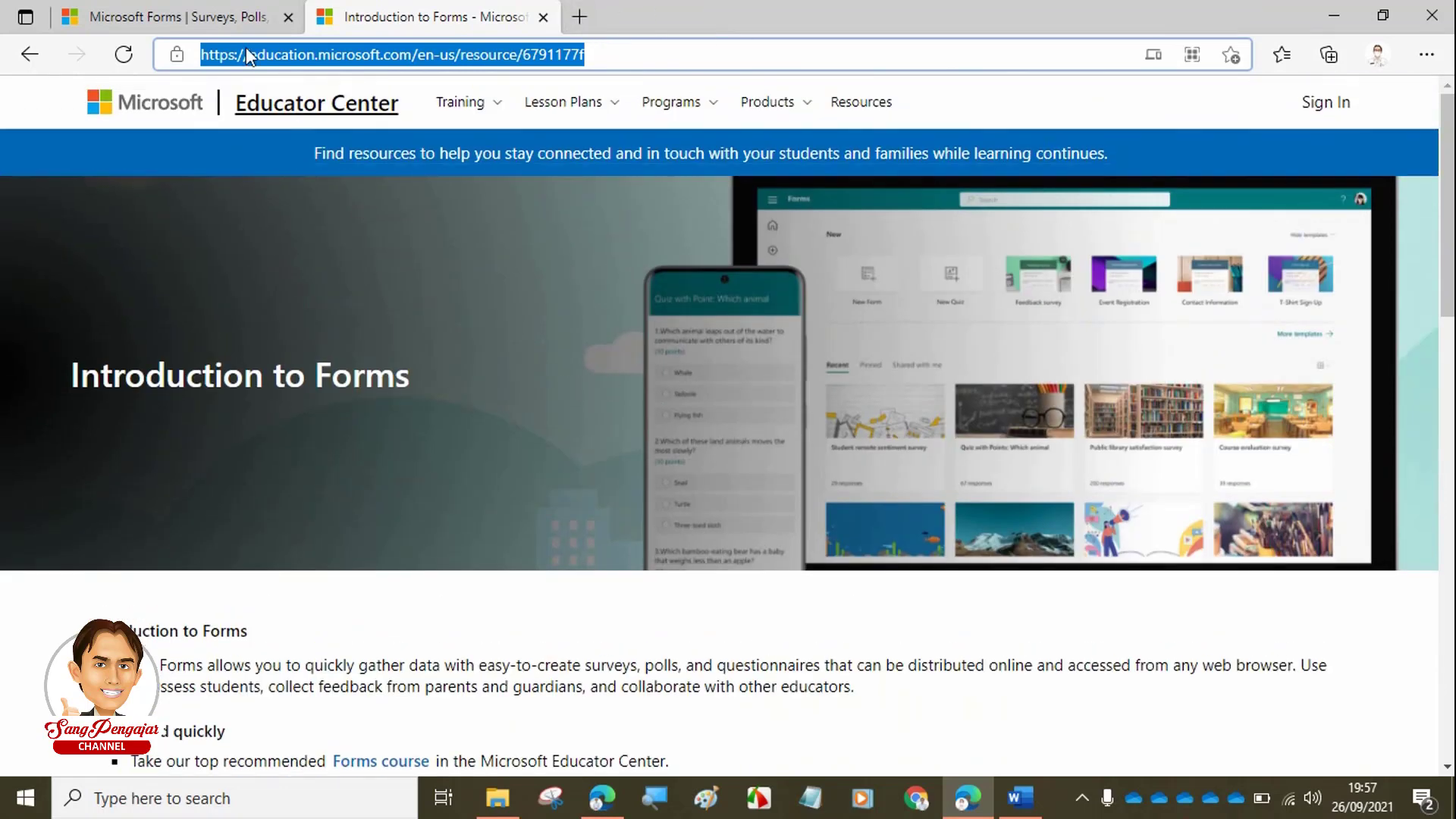
pyautogui.click(201, 19)
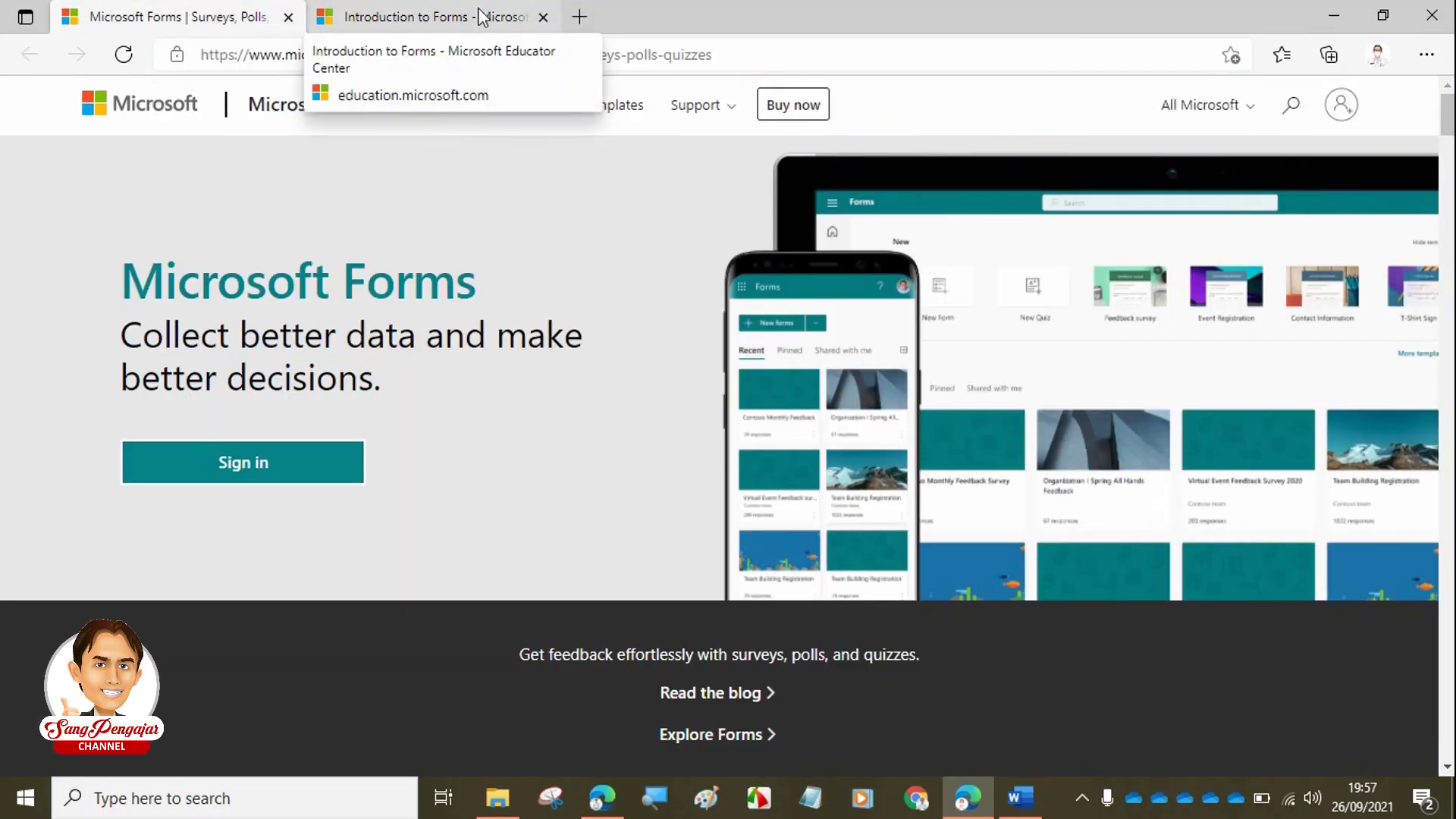
pyautogui.click(479, 16)
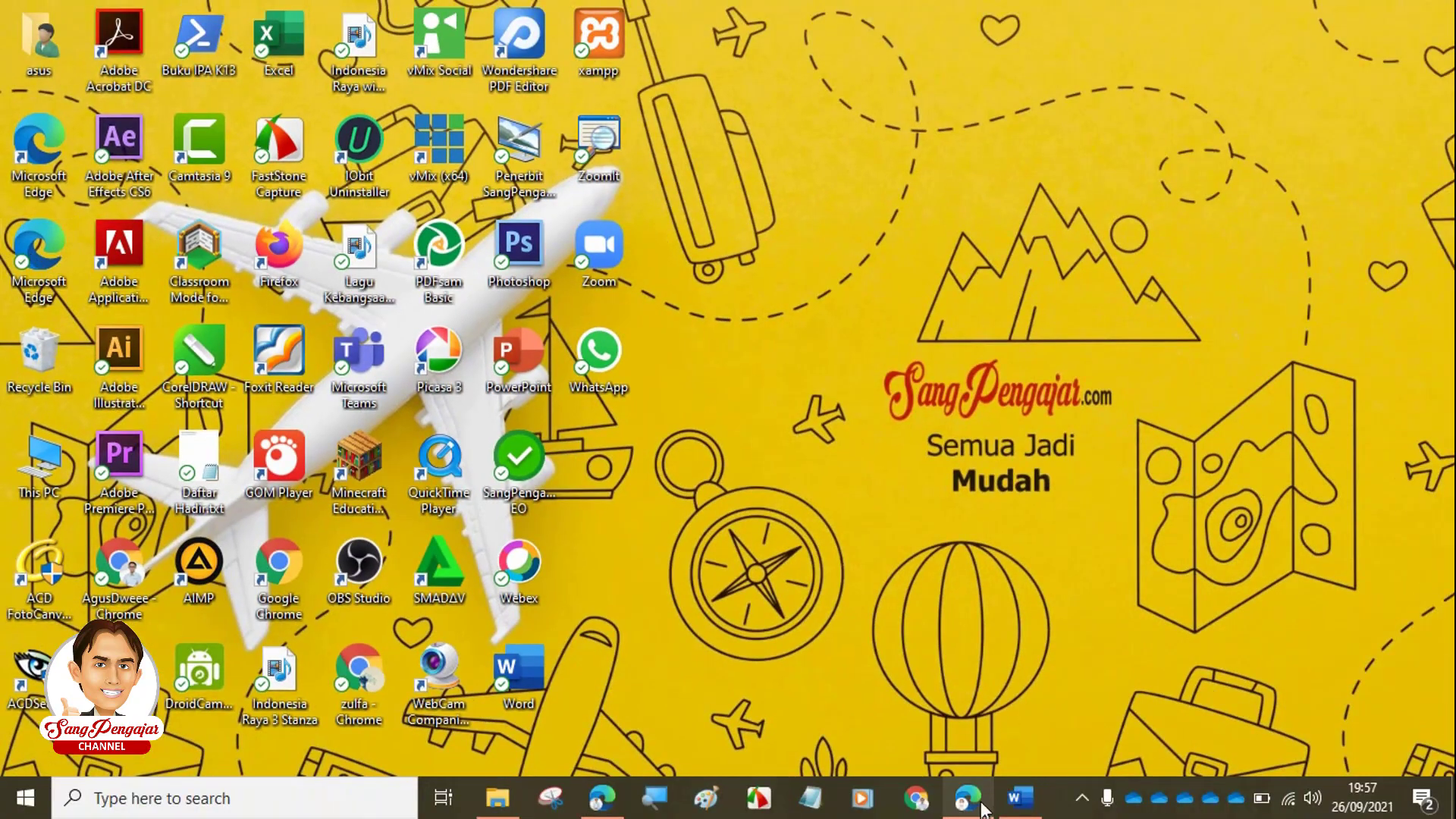
# - Go to portal.office.com in a new Edge tab
pyautogui.click(981, 802)
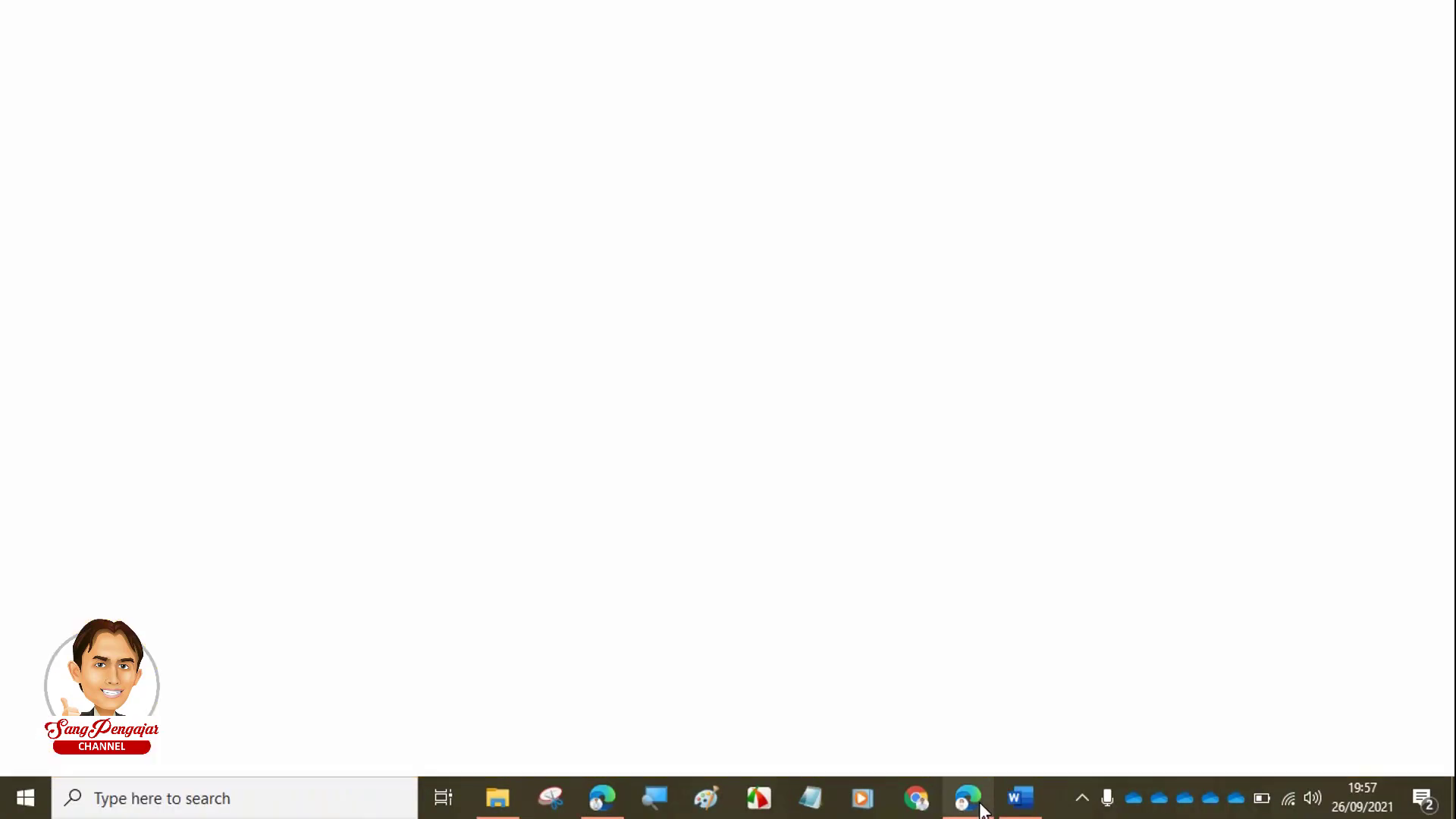
pyautogui.click(579, 17)
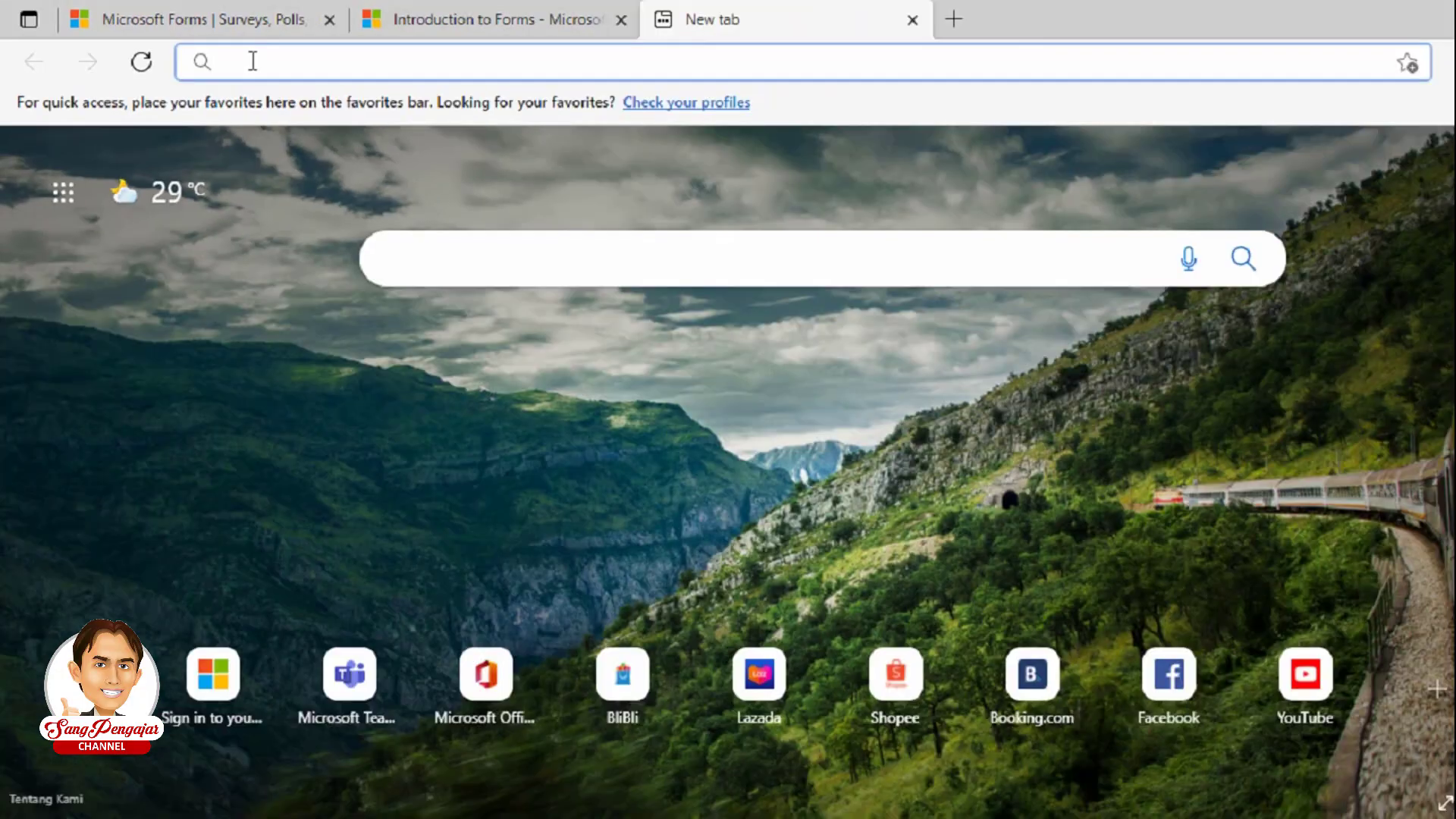
pyautogui.write('por')
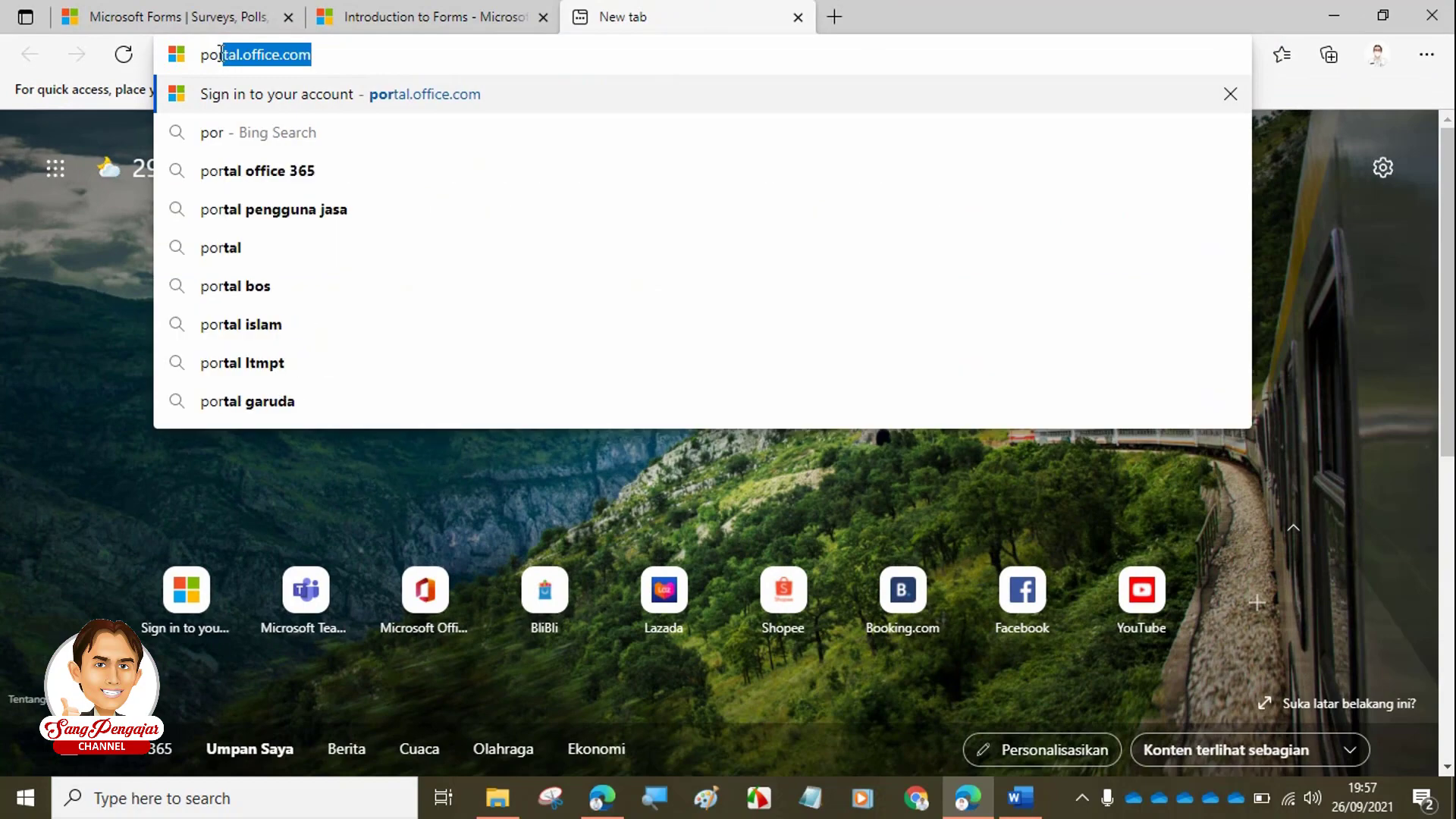
pyautogui.write('t')
pyautogui.press('Right')
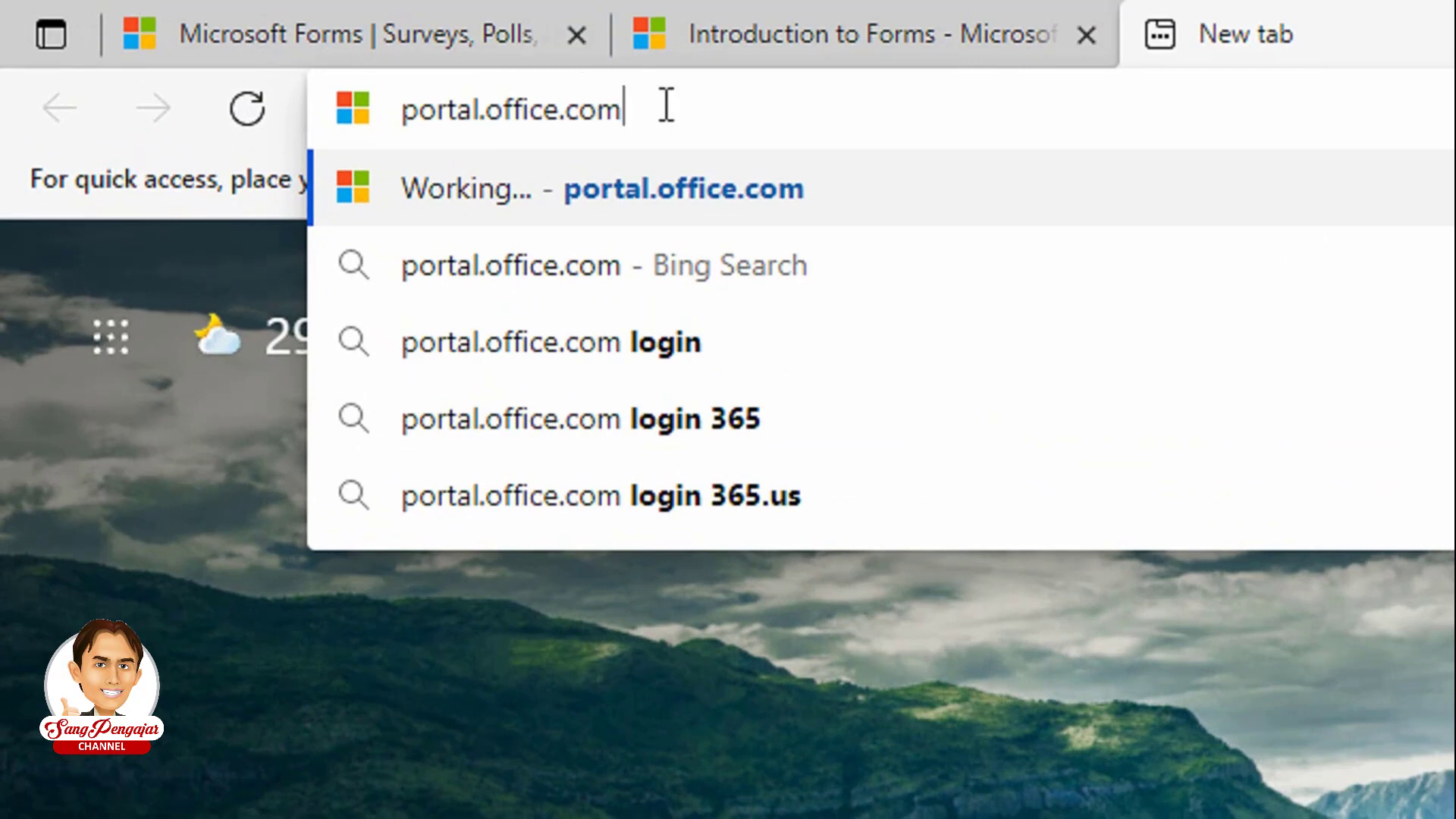
pyautogui.press('Return')
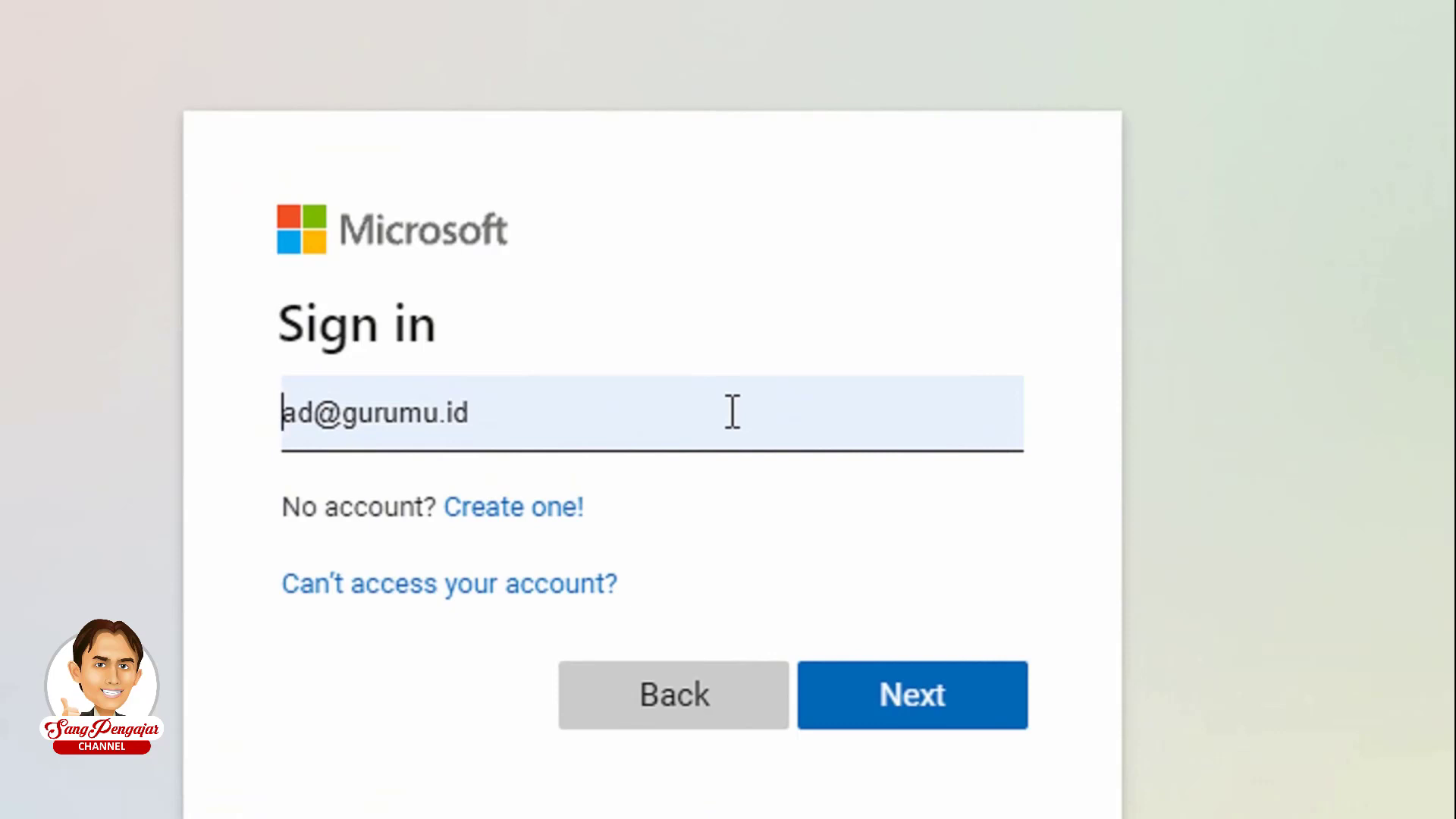
# - Sign in with the account password and decline to stay signed in
pyautogui.scroll(-1, 895, 649)
pyautogui.click(915, 640)
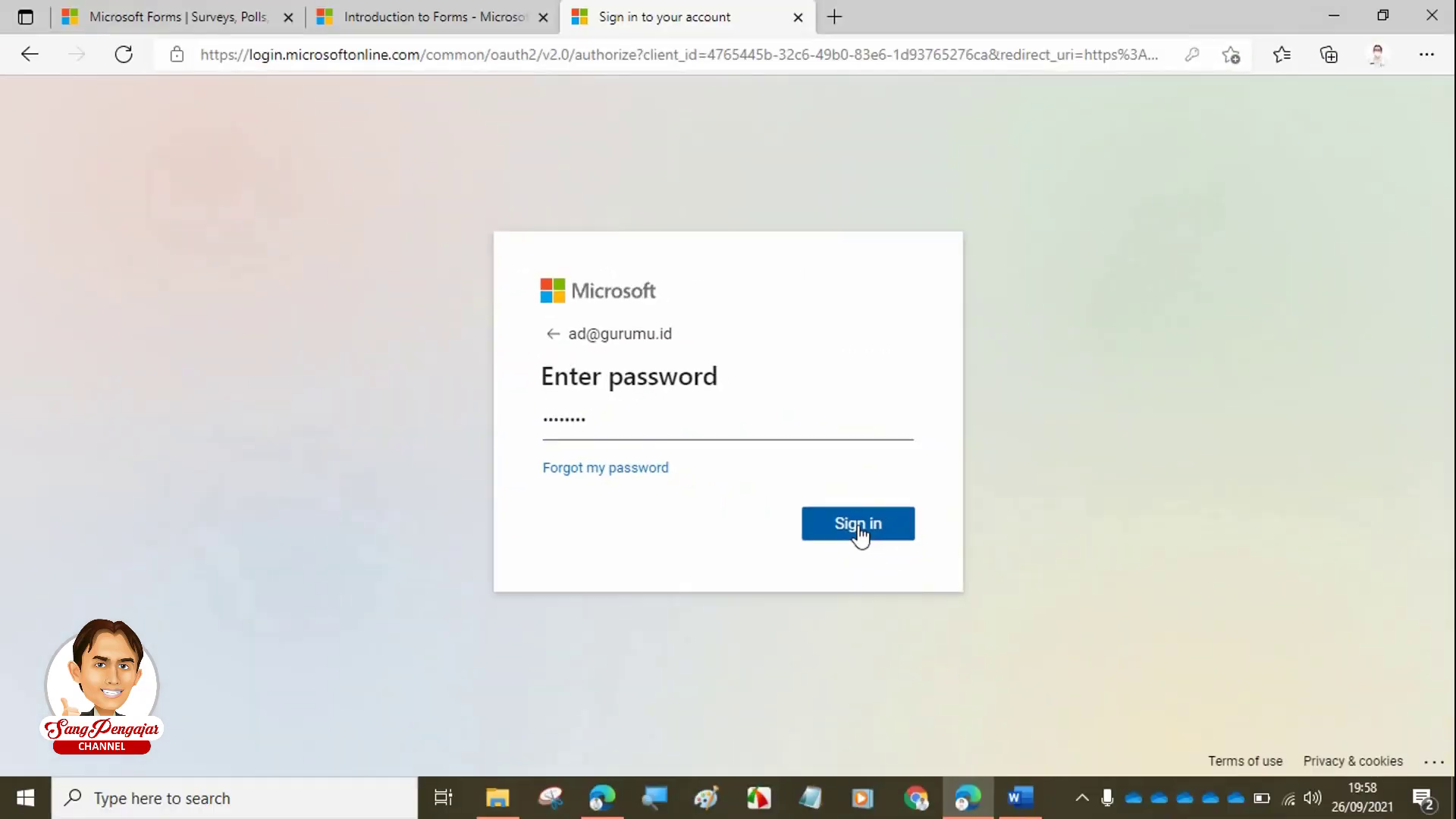
pyautogui.click(1122, 628)
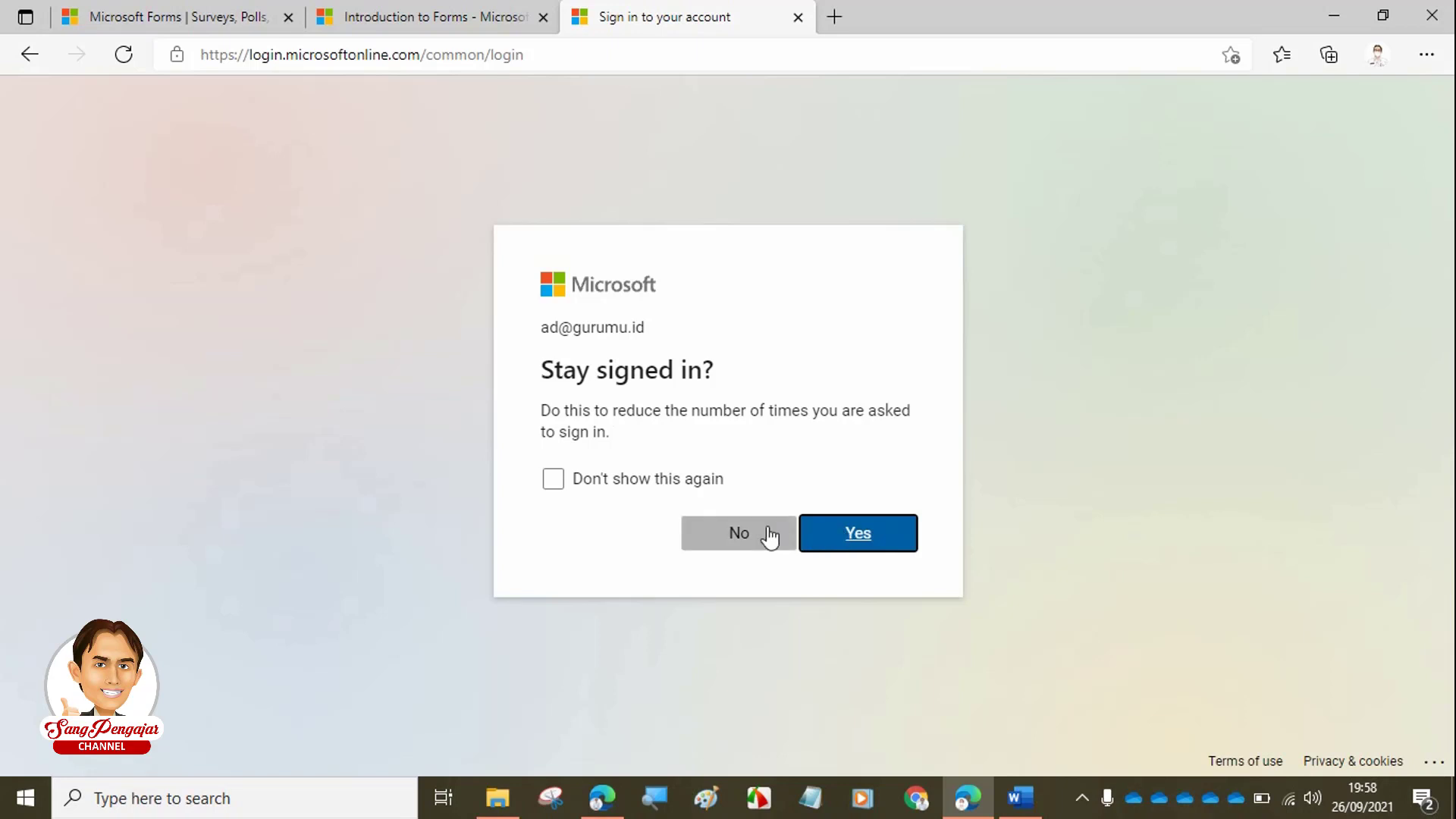
pyautogui.click(729, 535)
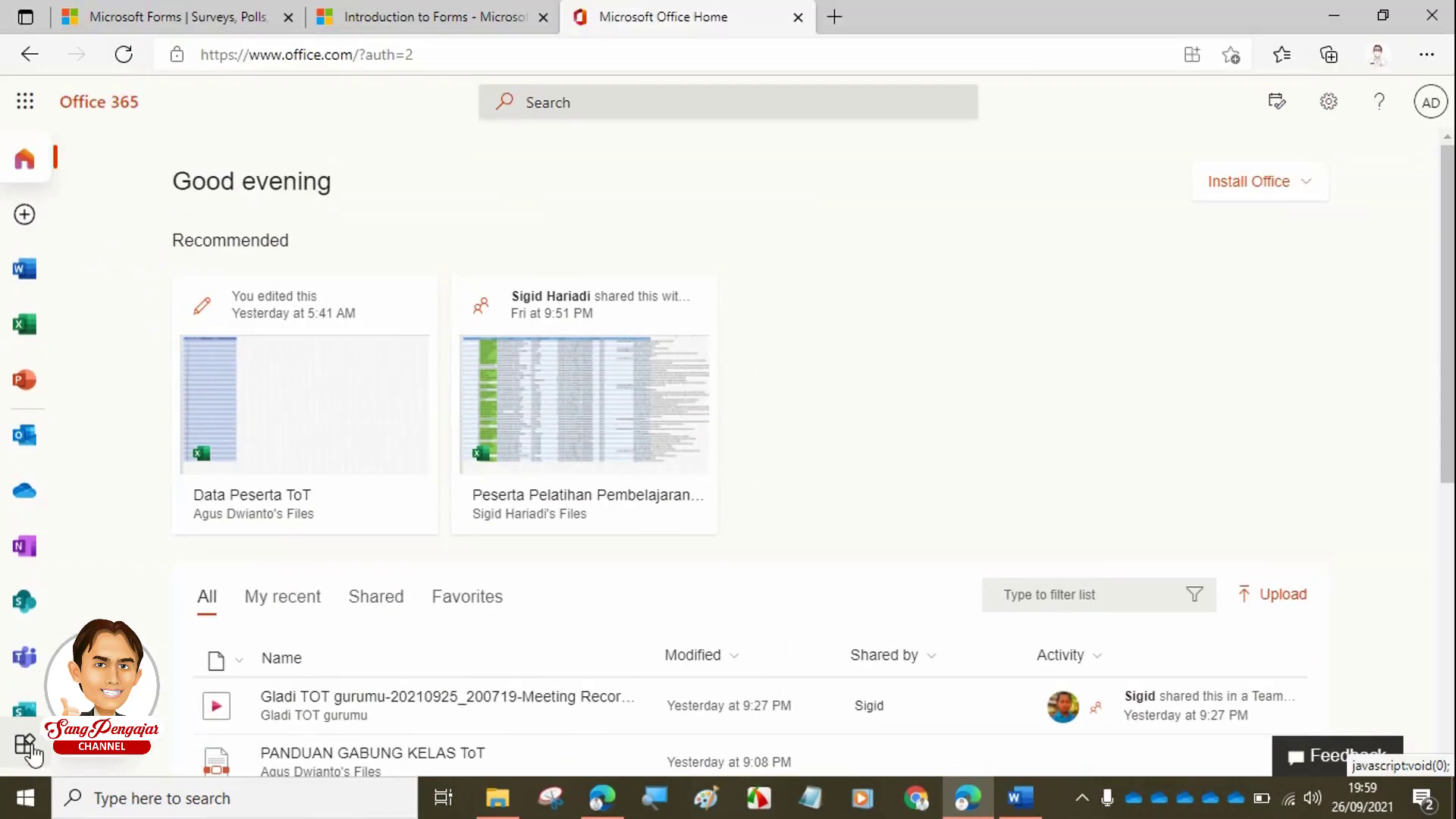
# - Show every Office 365 app, Forms included, with the sidebar's All apps icon
pyautogui.click(30, 749)
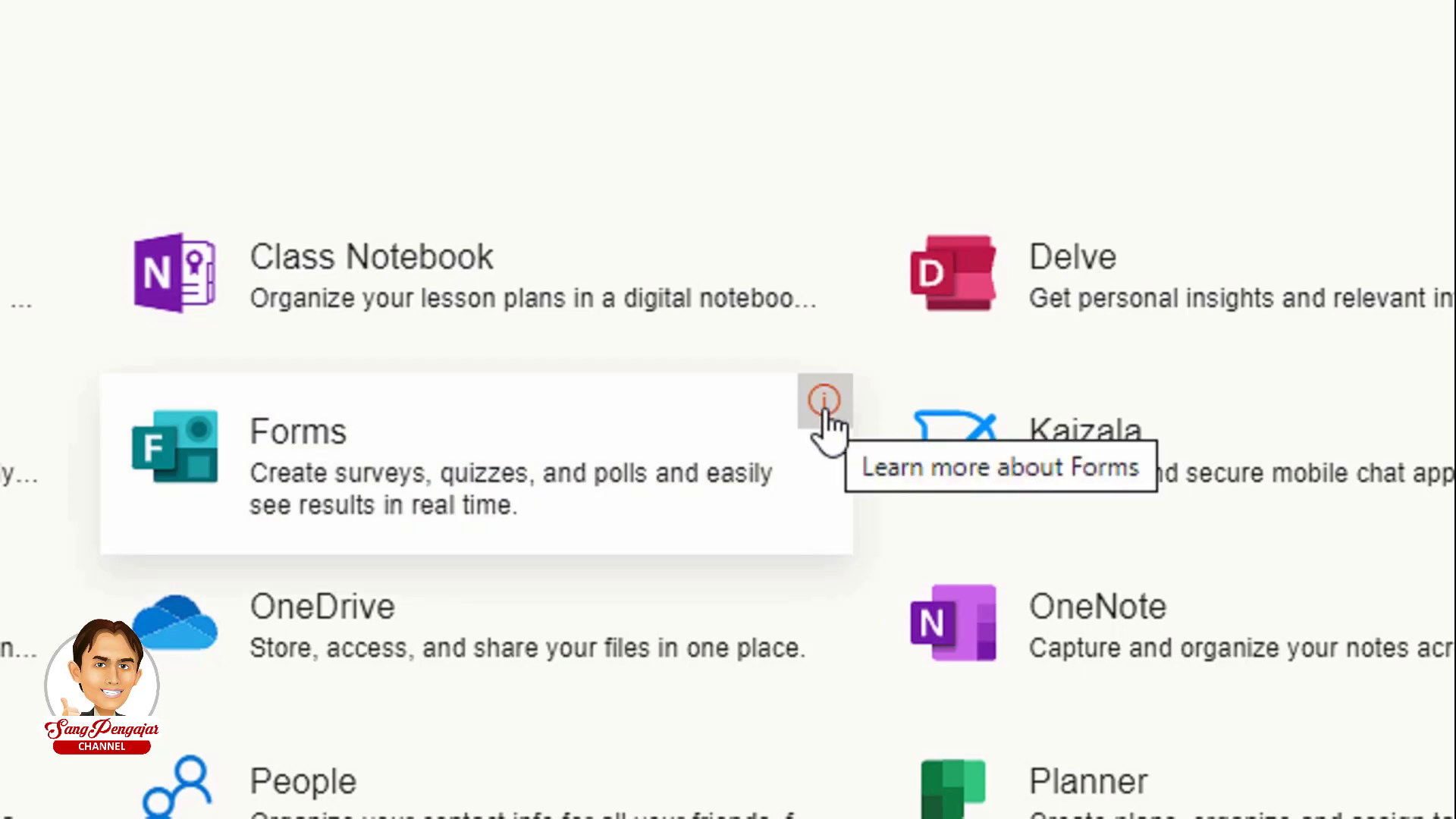
# - Read the 'What is Microsoft Forms?' support article, then return to the All apps list
pyautogui.click(824, 400)
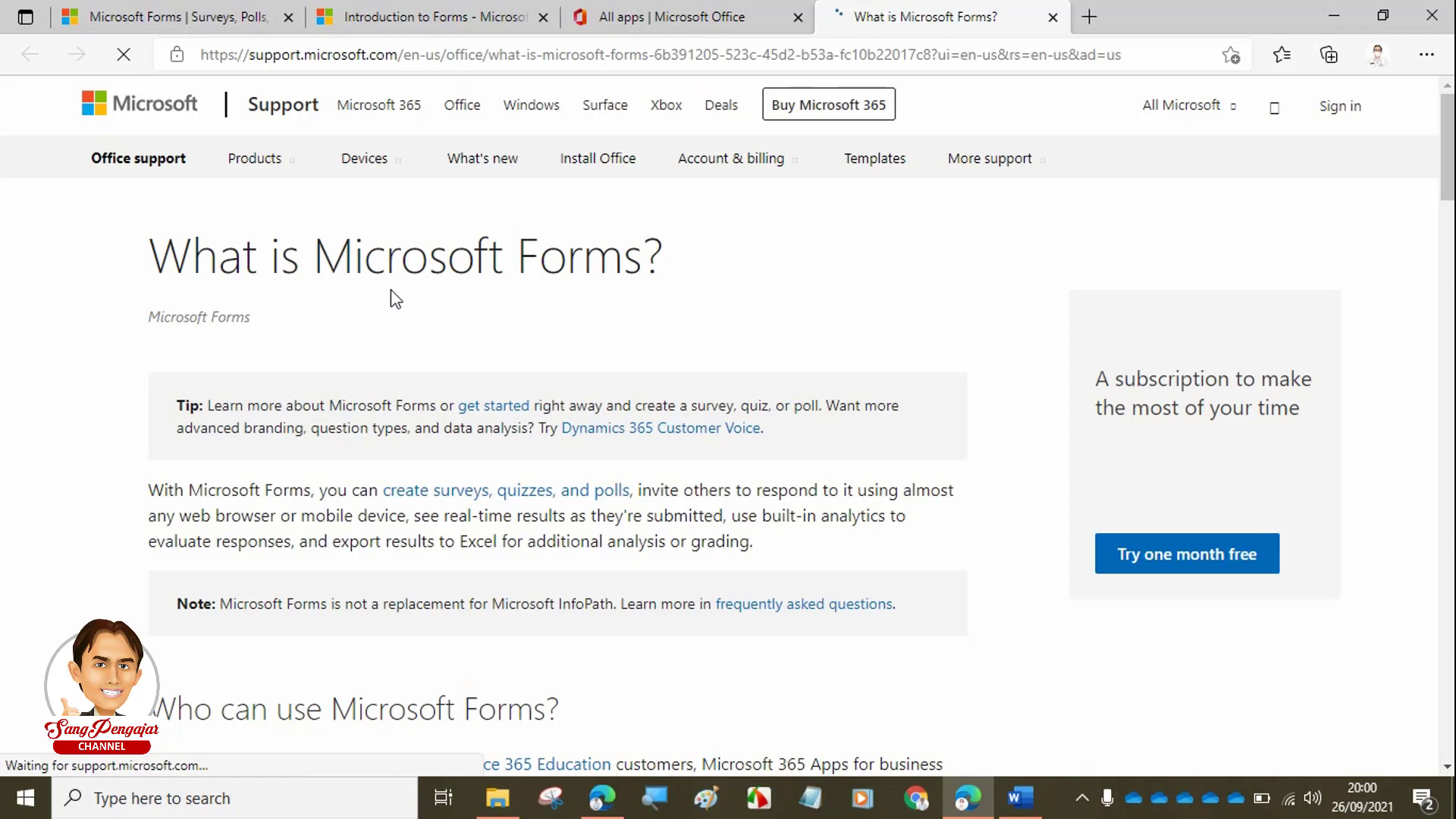
pyautogui.scroll(-3, 390, 299)
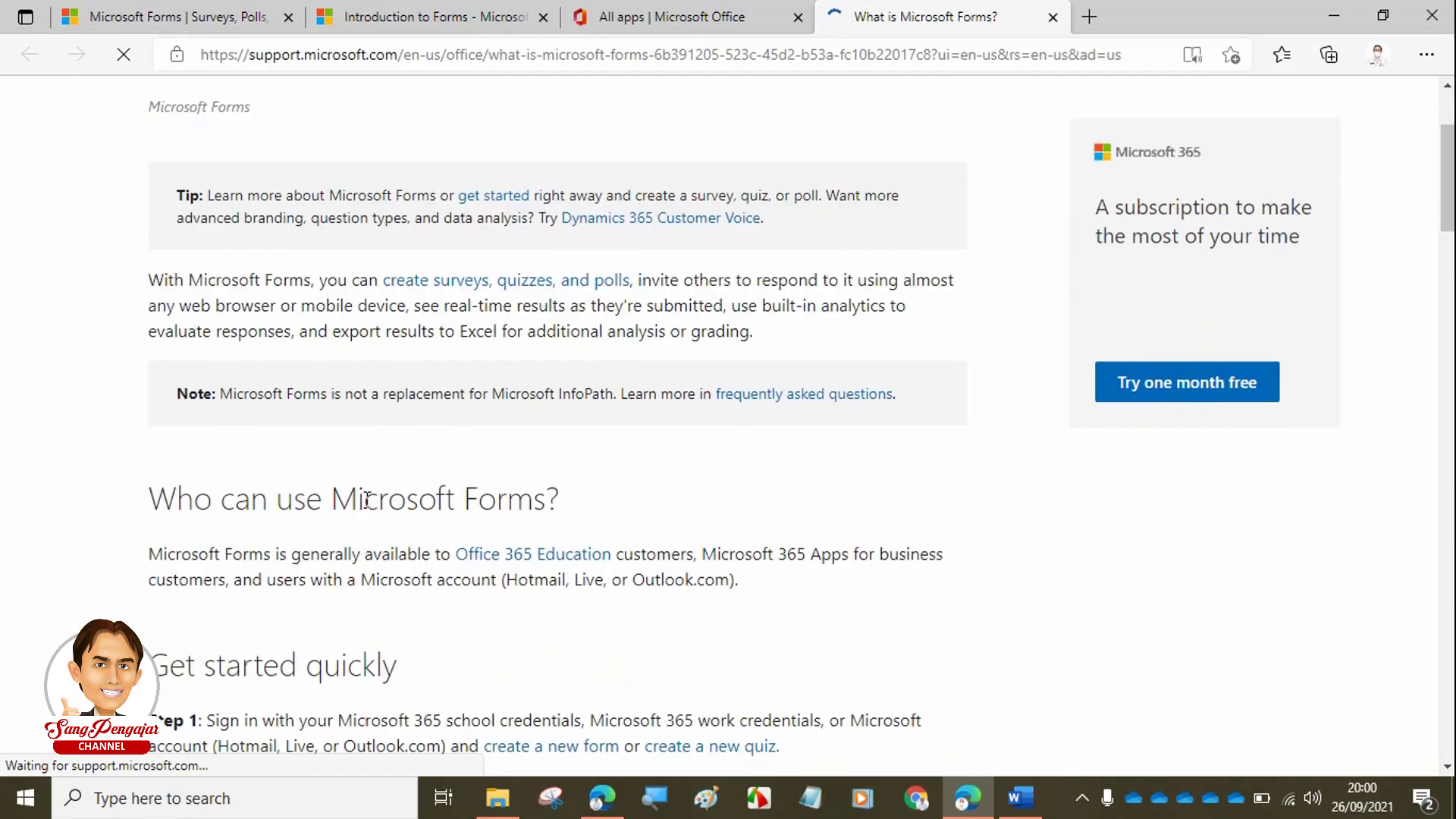
pyautogui.scroll(-3, 393, 515)
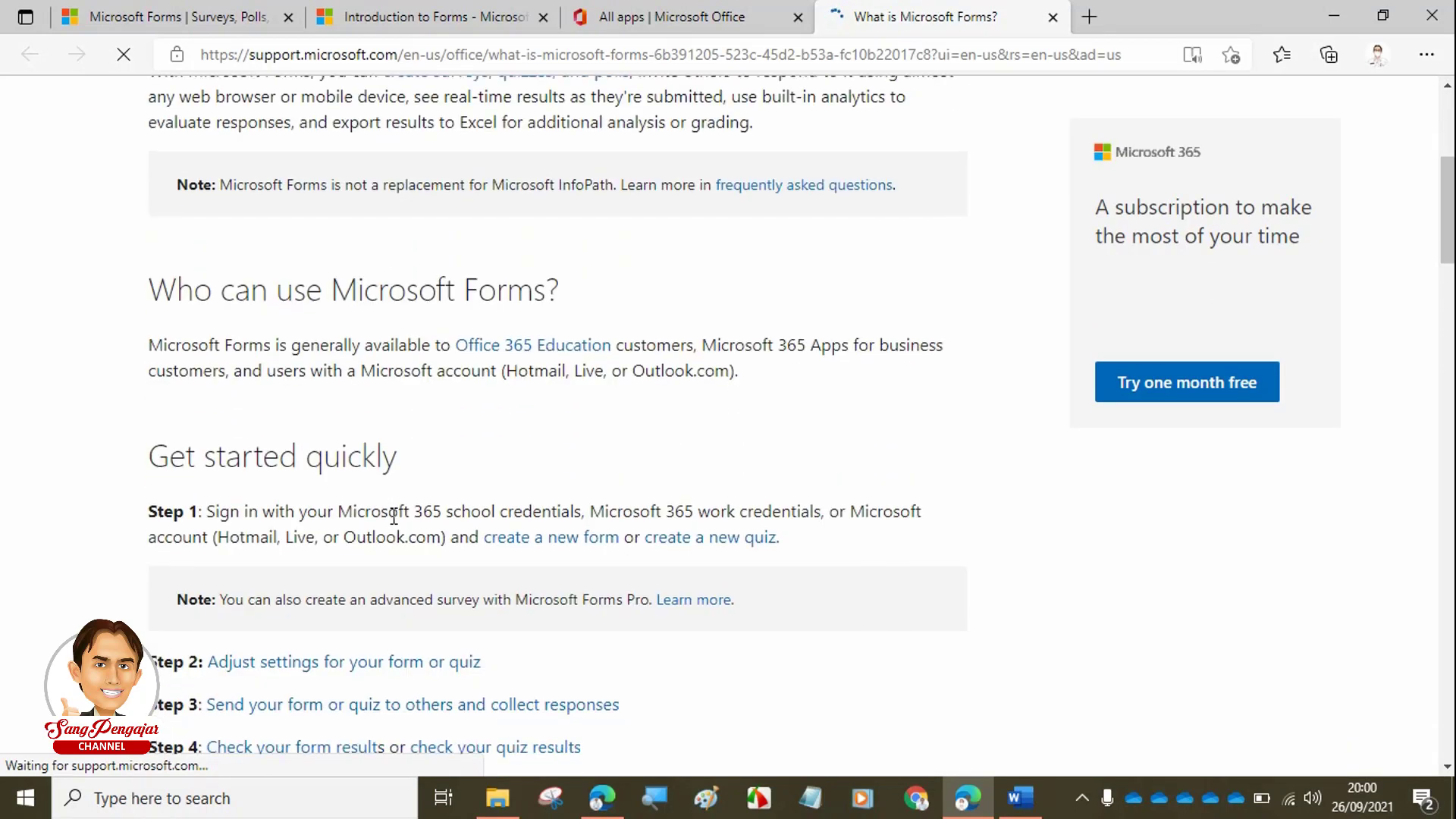
pyautogui.scroll(-6, 394, 514)
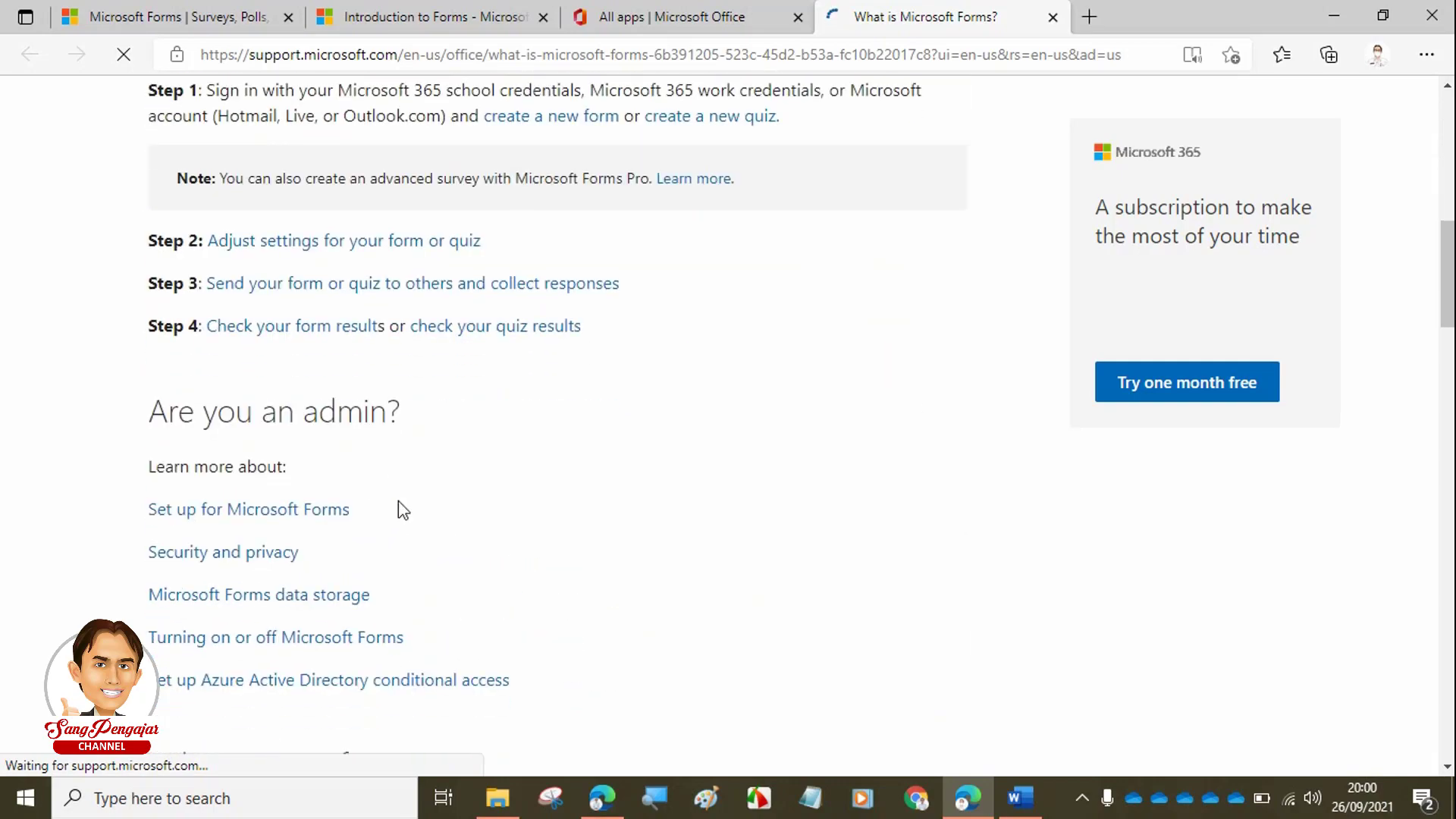
pyautogui.scroll(7, 390, 449)
pyautogui.scroll(-4, 385, 455)
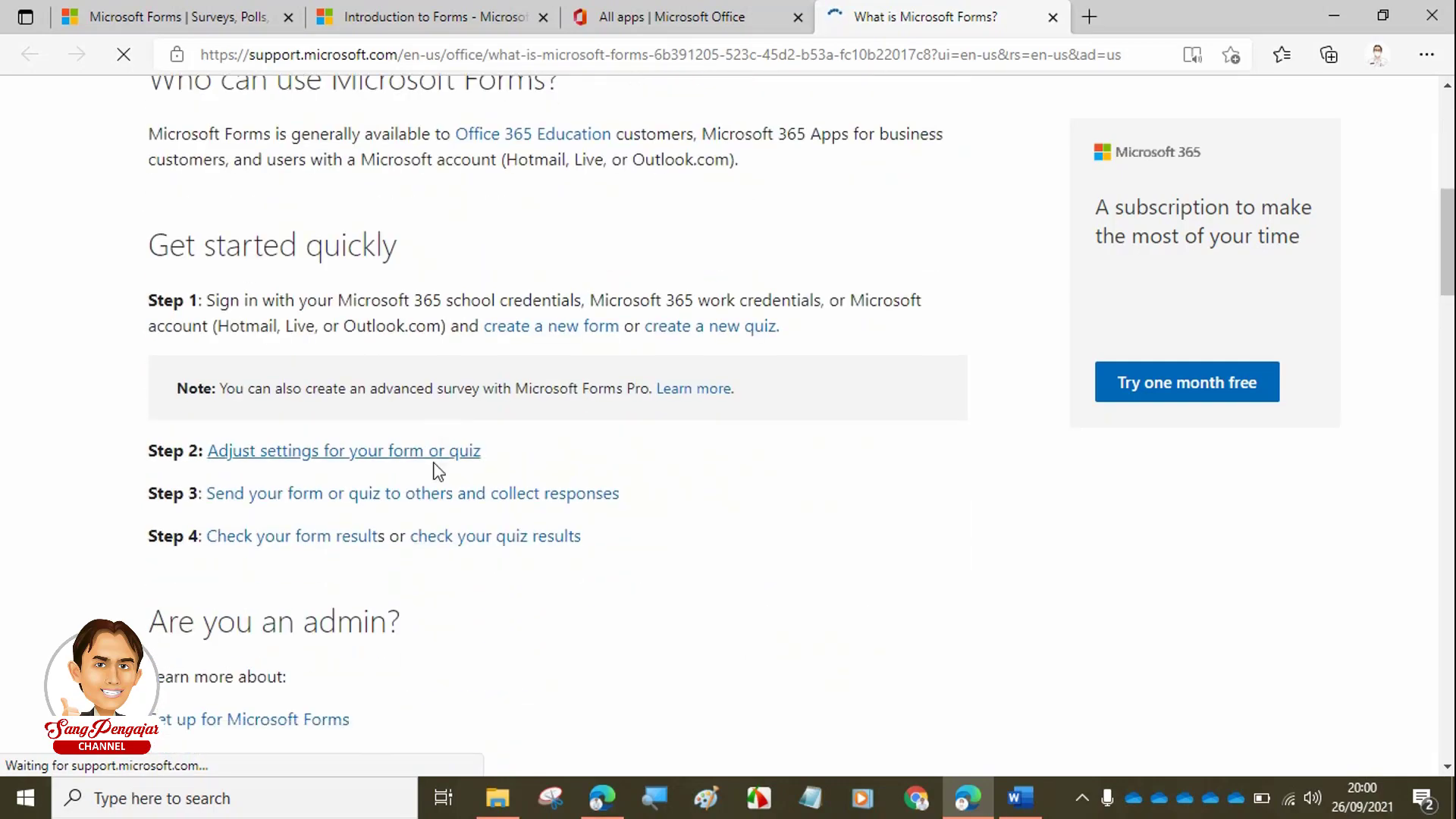
pyautogui.scroll(9, 439, 455)
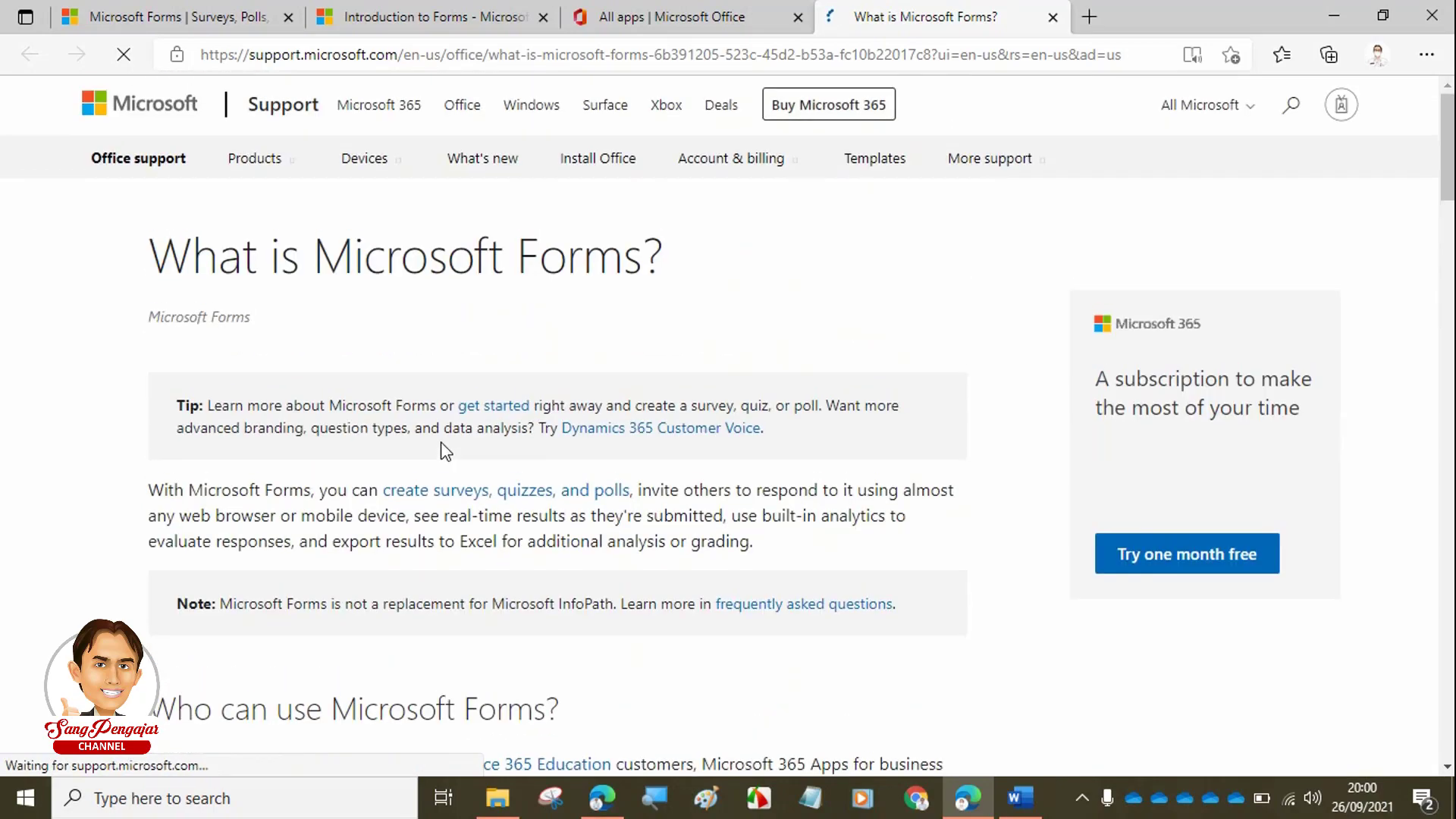
pyautogui.click(652, 11)
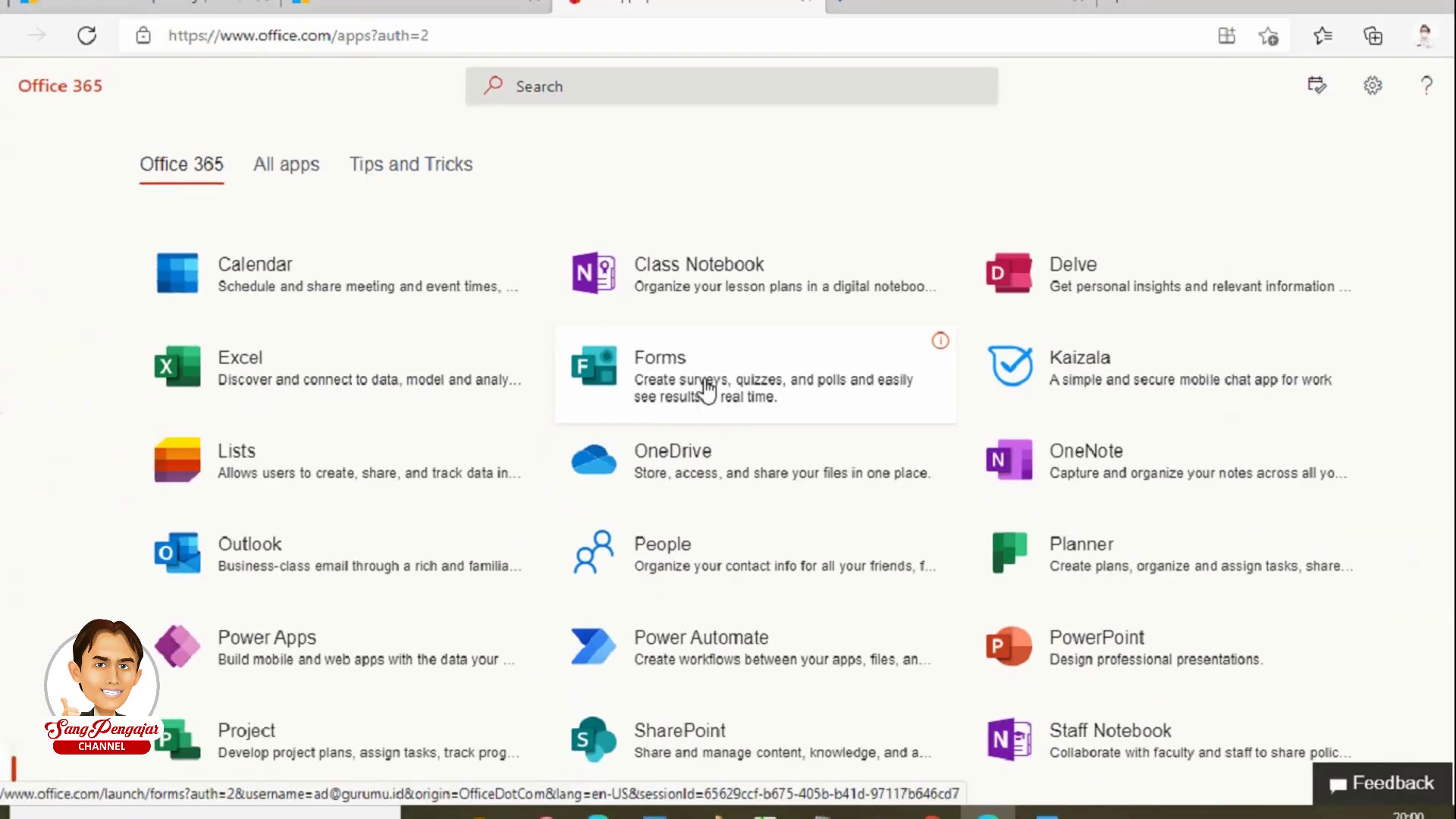
# - Launch Microsoft Forms from its tile in the Office 365 apps list
pyautogui.click(705, 386)
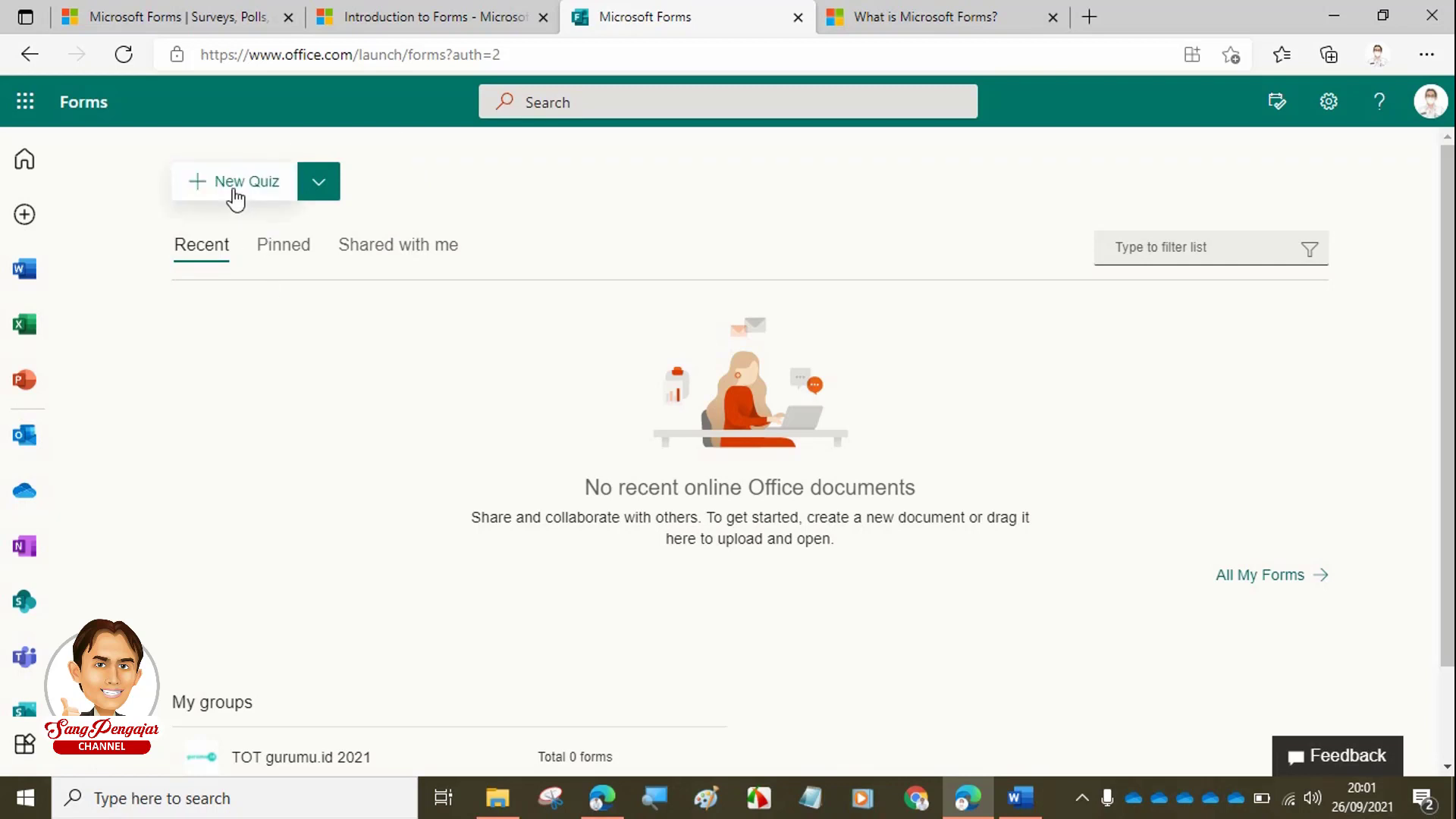
# - Review the other new-item types offered on the Forms home page, then close them
pyautogui.click(319, 183)
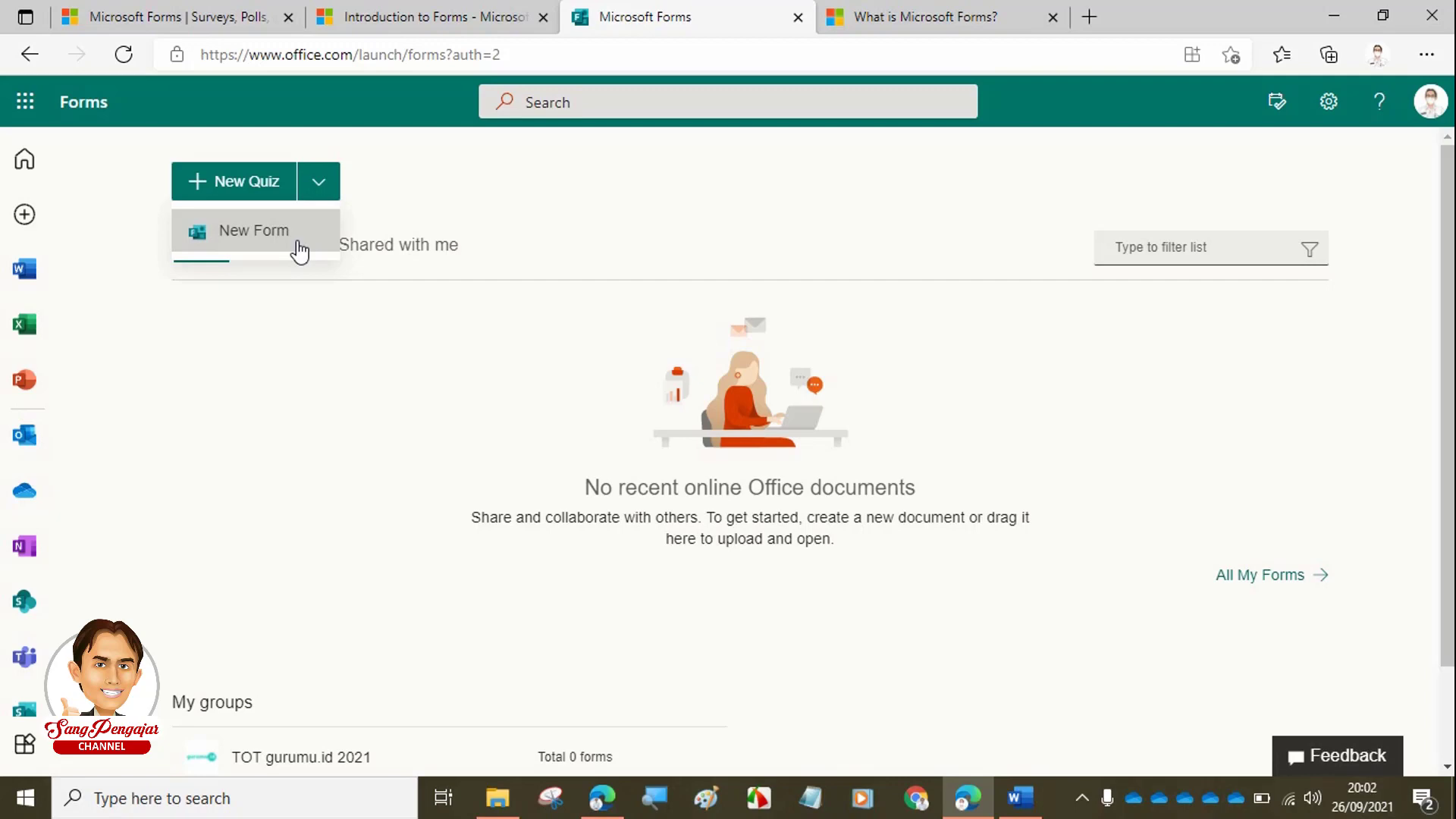
pyautogui.click(645, 198)
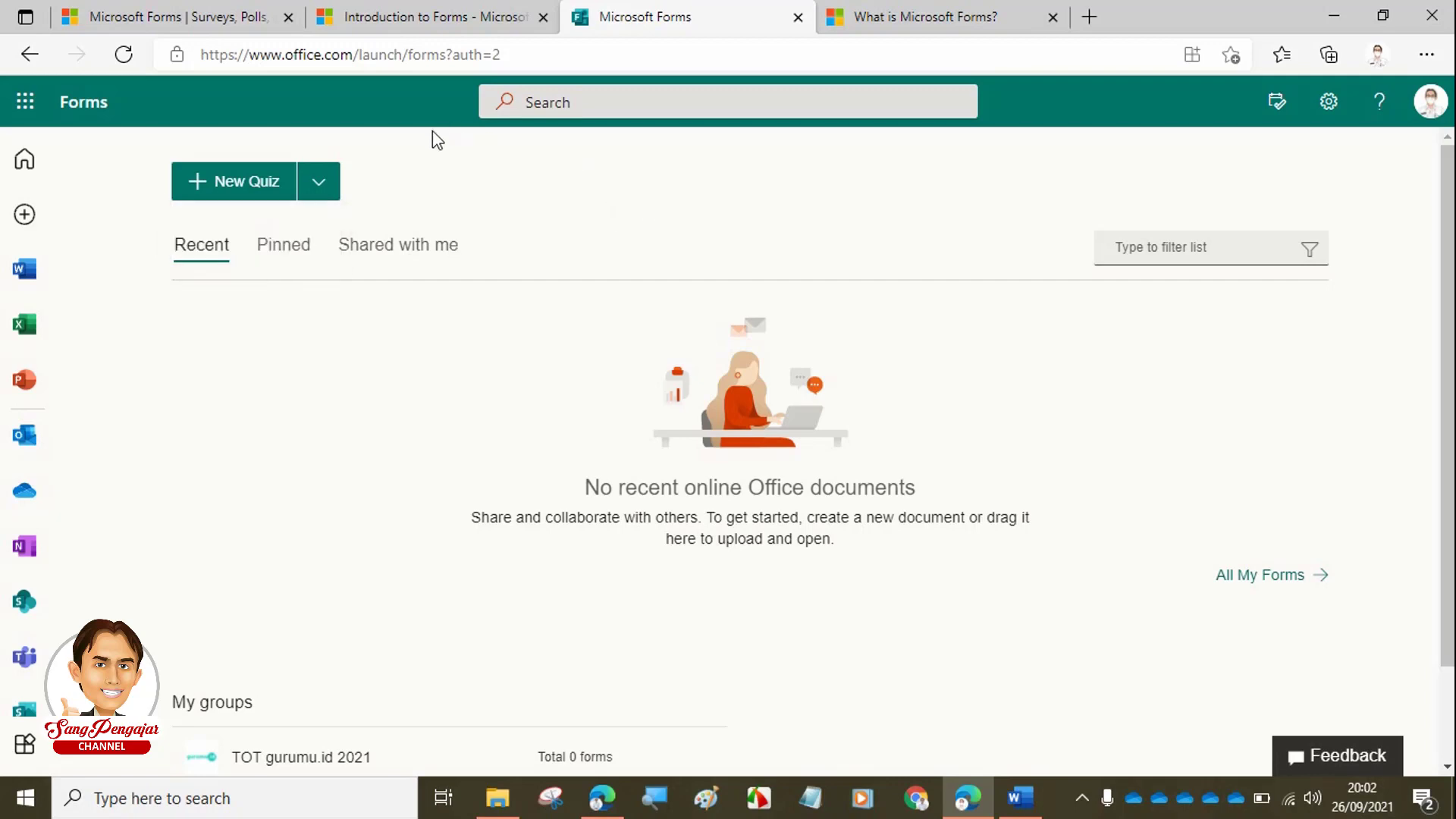
pyautogui.click(325, 186)
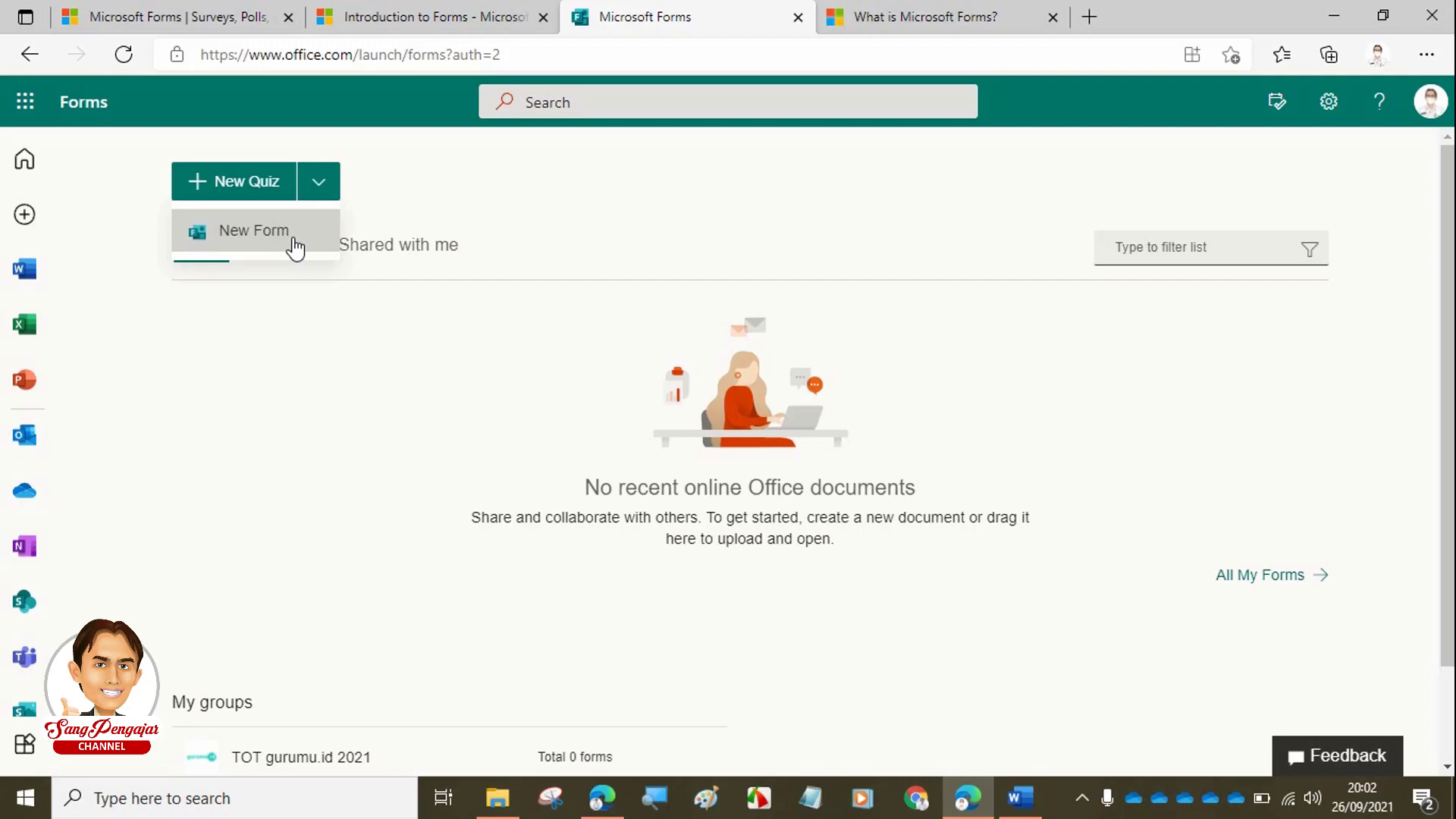
pyautogui.click(271, 345)
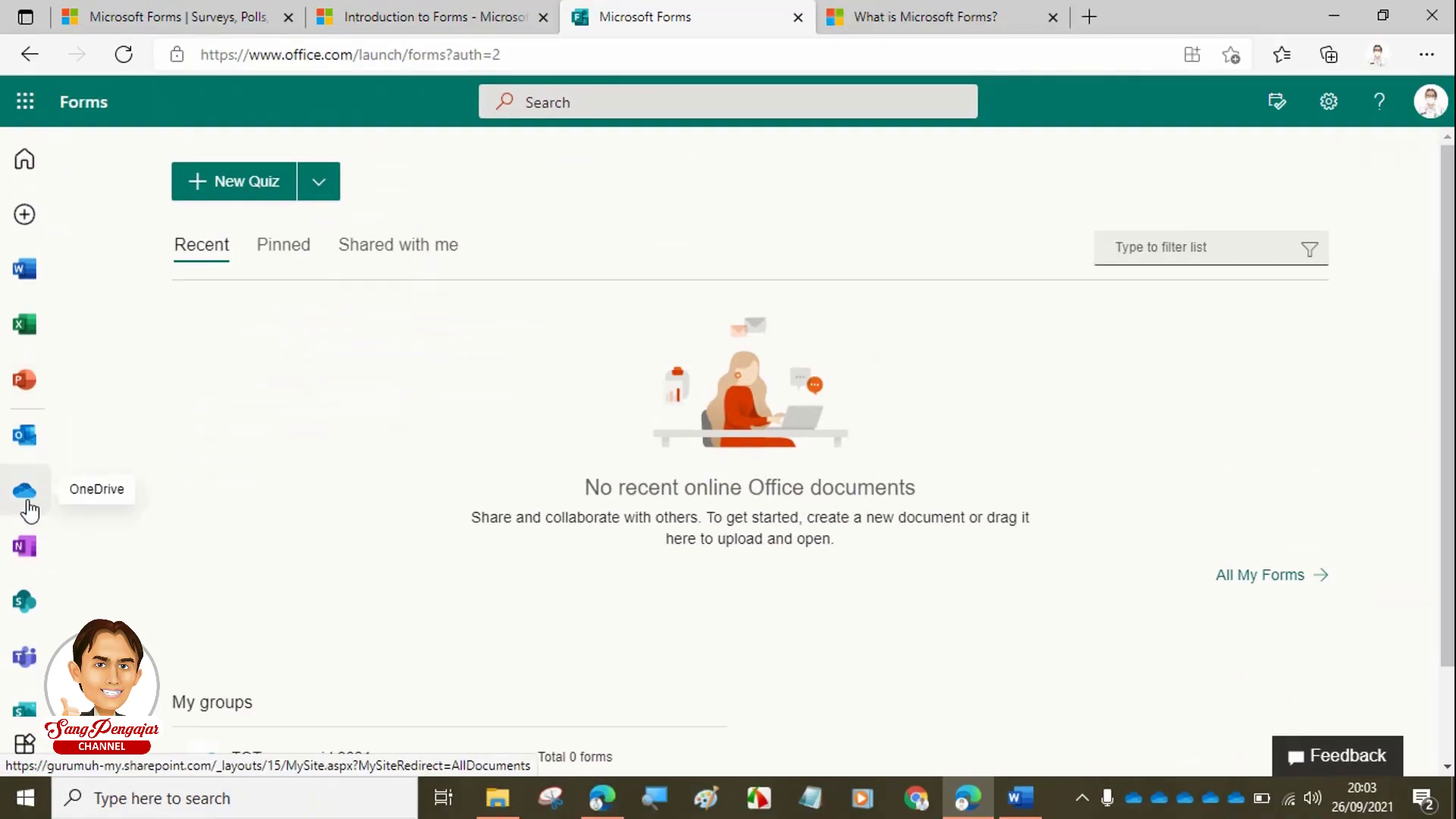
# - Open OneDrive from the left app bar in a new background tab
pyautogui.click(29, 501)
pyautogui.rightClick(28, 497)
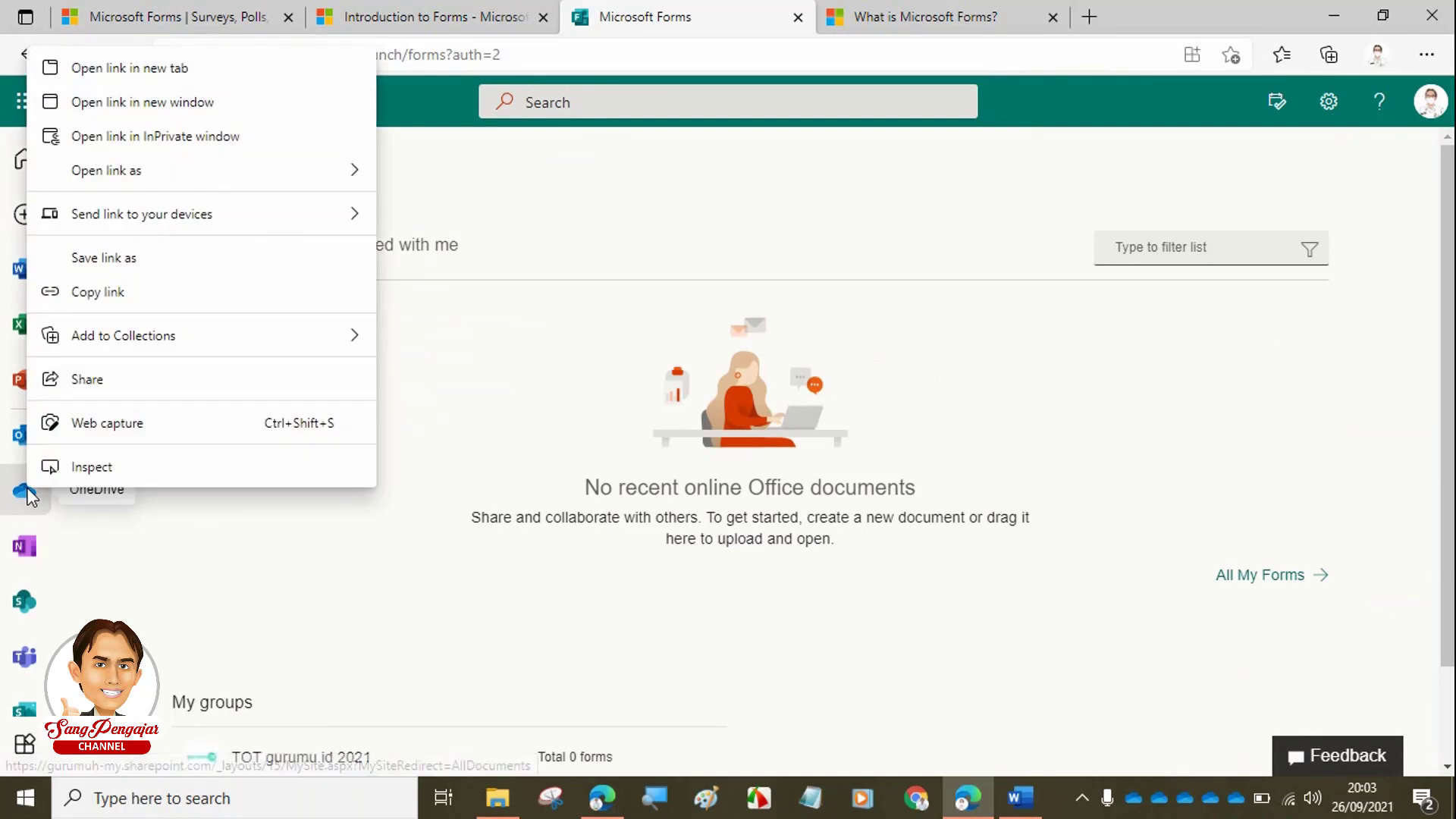
pyautogui.click(63, 536)
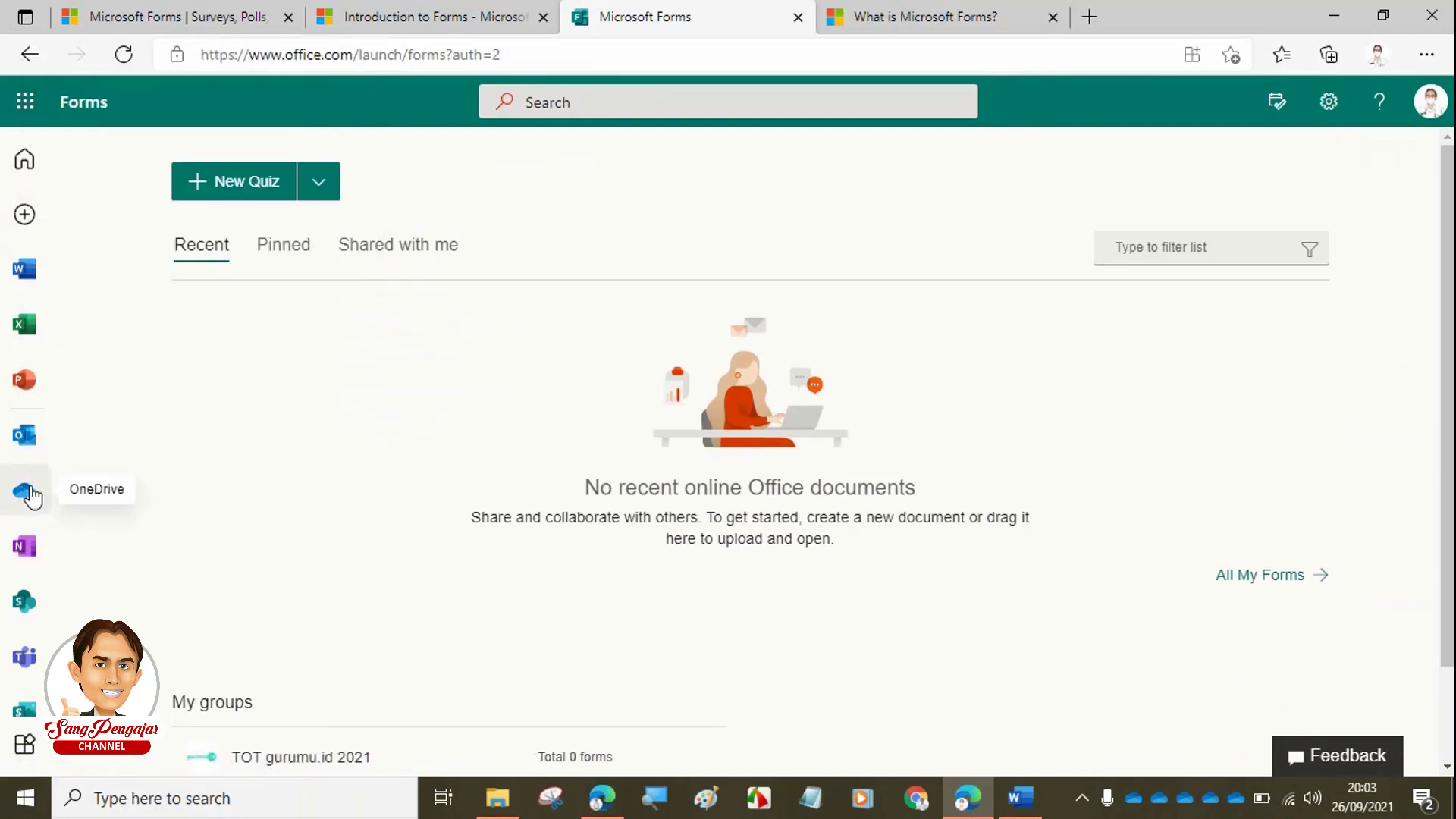
pyautogui.rightClick(30, 491)
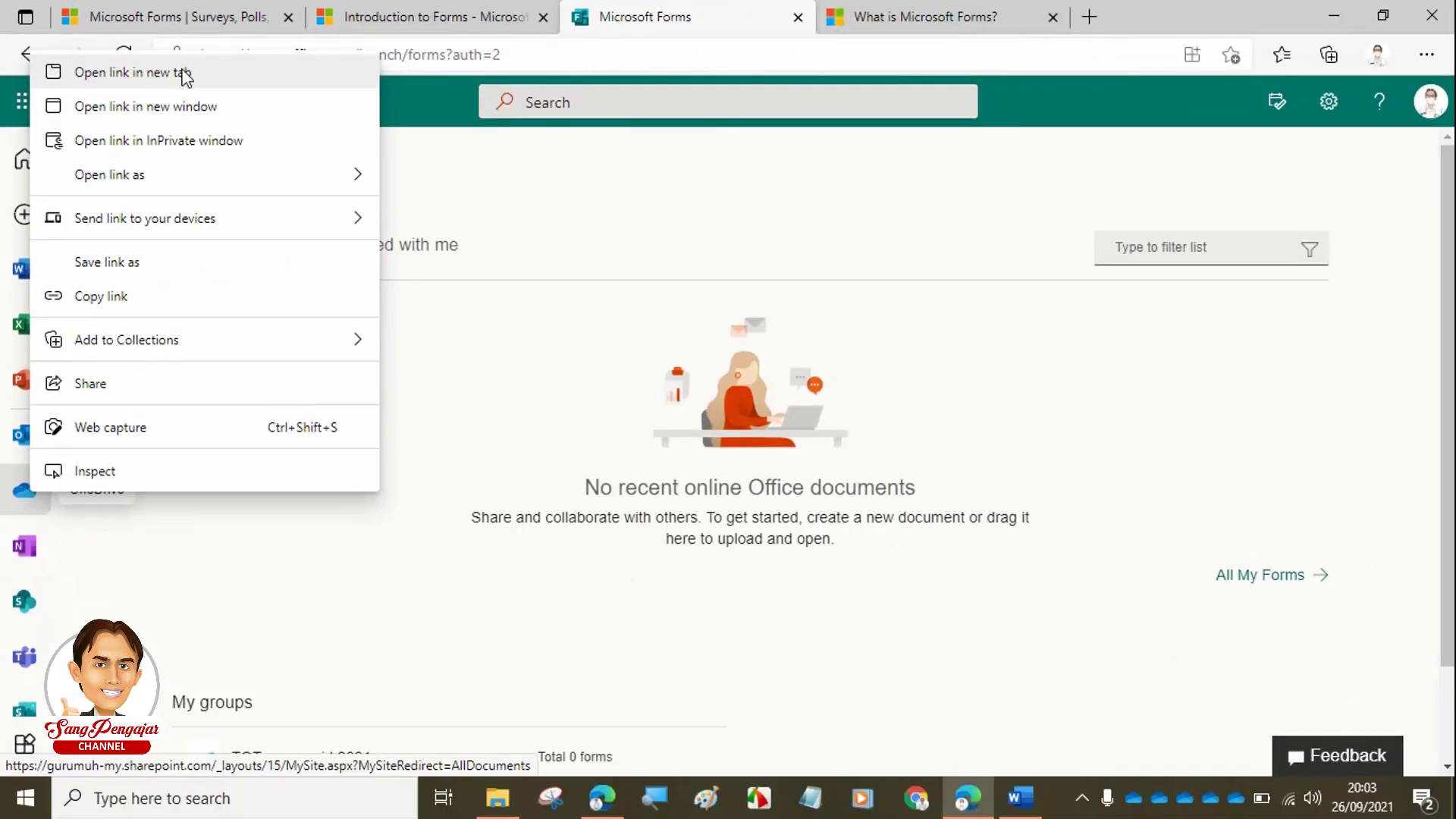
pyautogui.click(182, 75)
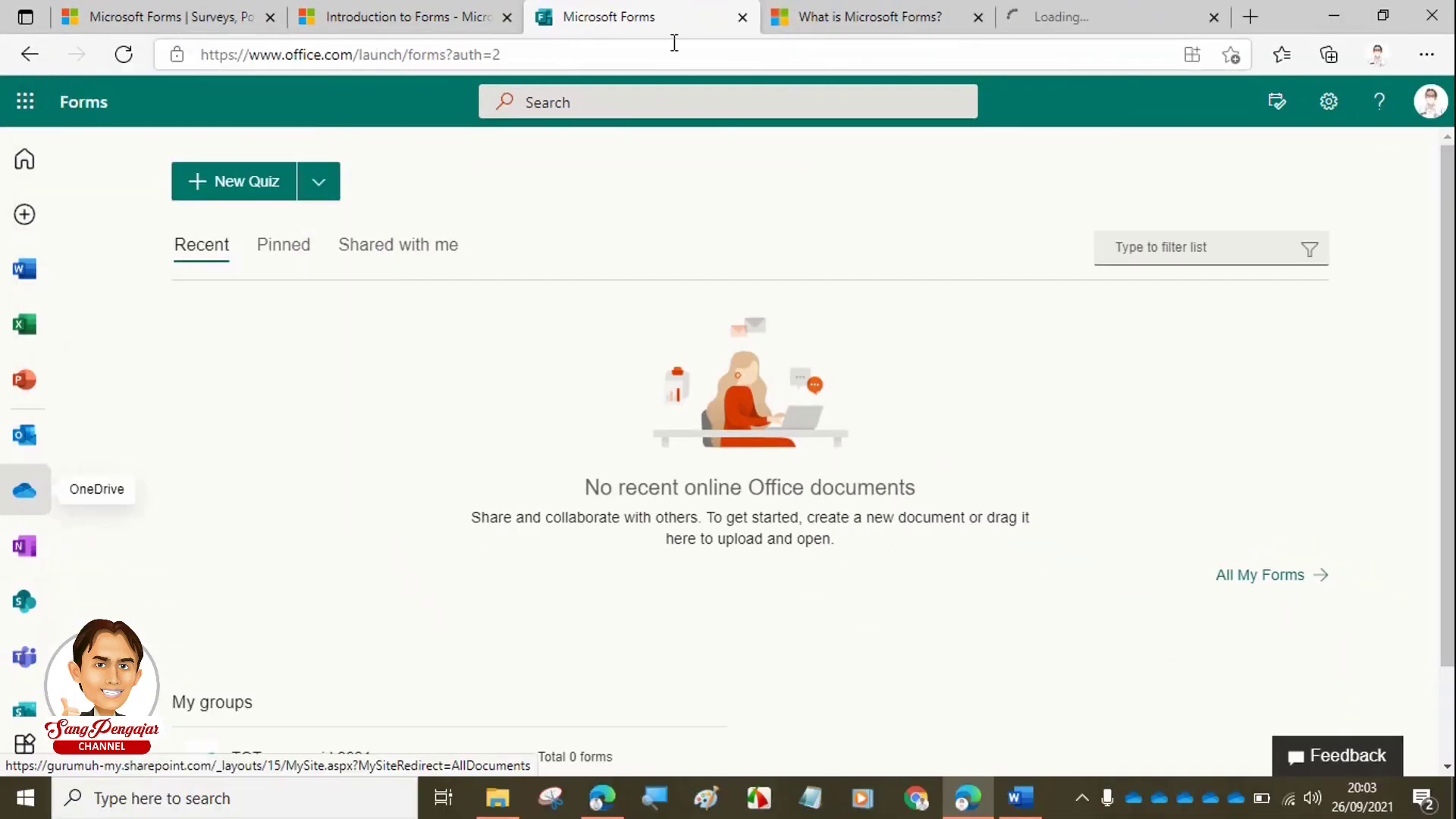
# - View OneDrive's My files tab, check its New menu, then bring up the Word questionnaire
pyautogui.click(1095, 23)
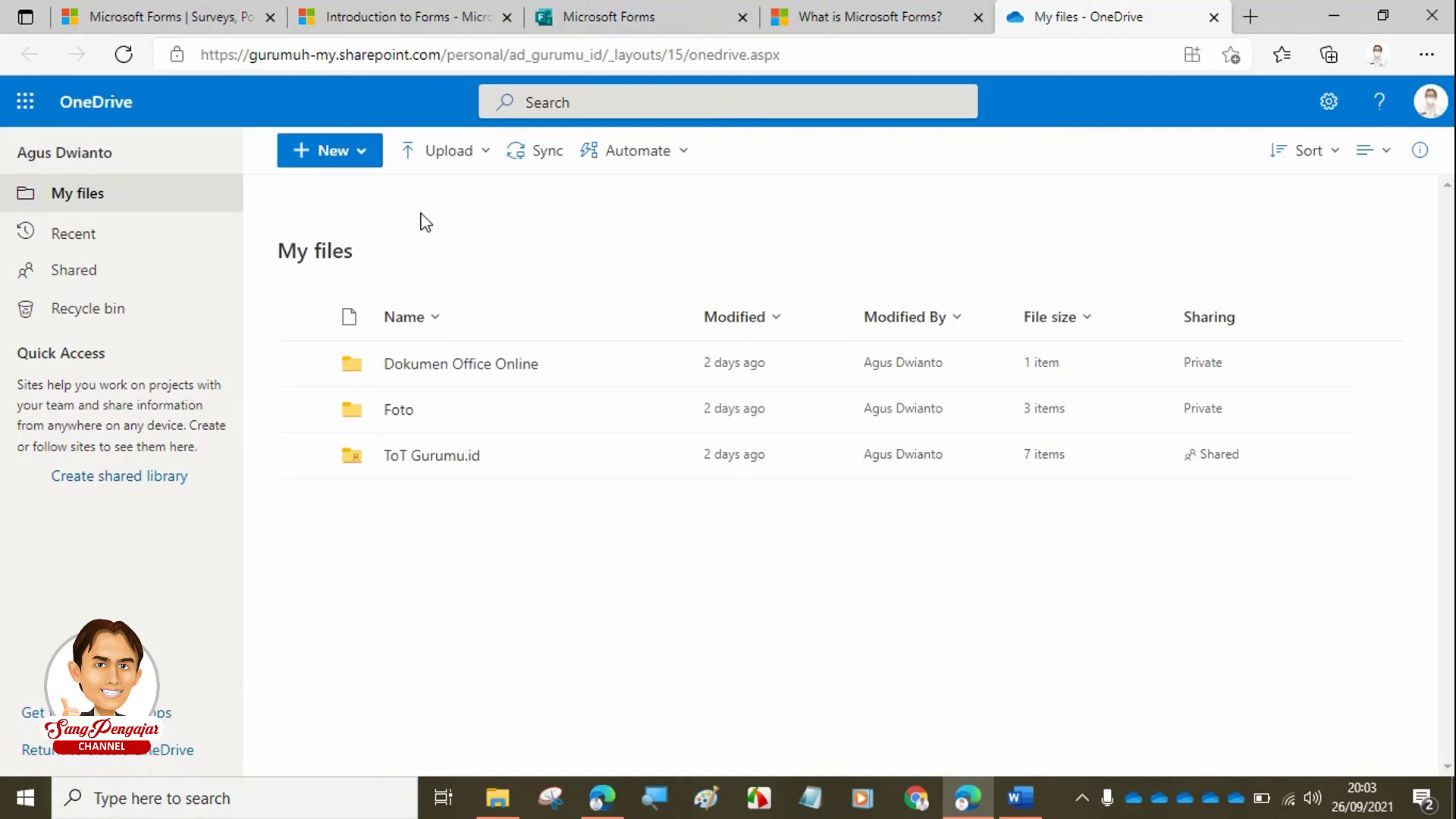
pyautogui.click(369, 163)
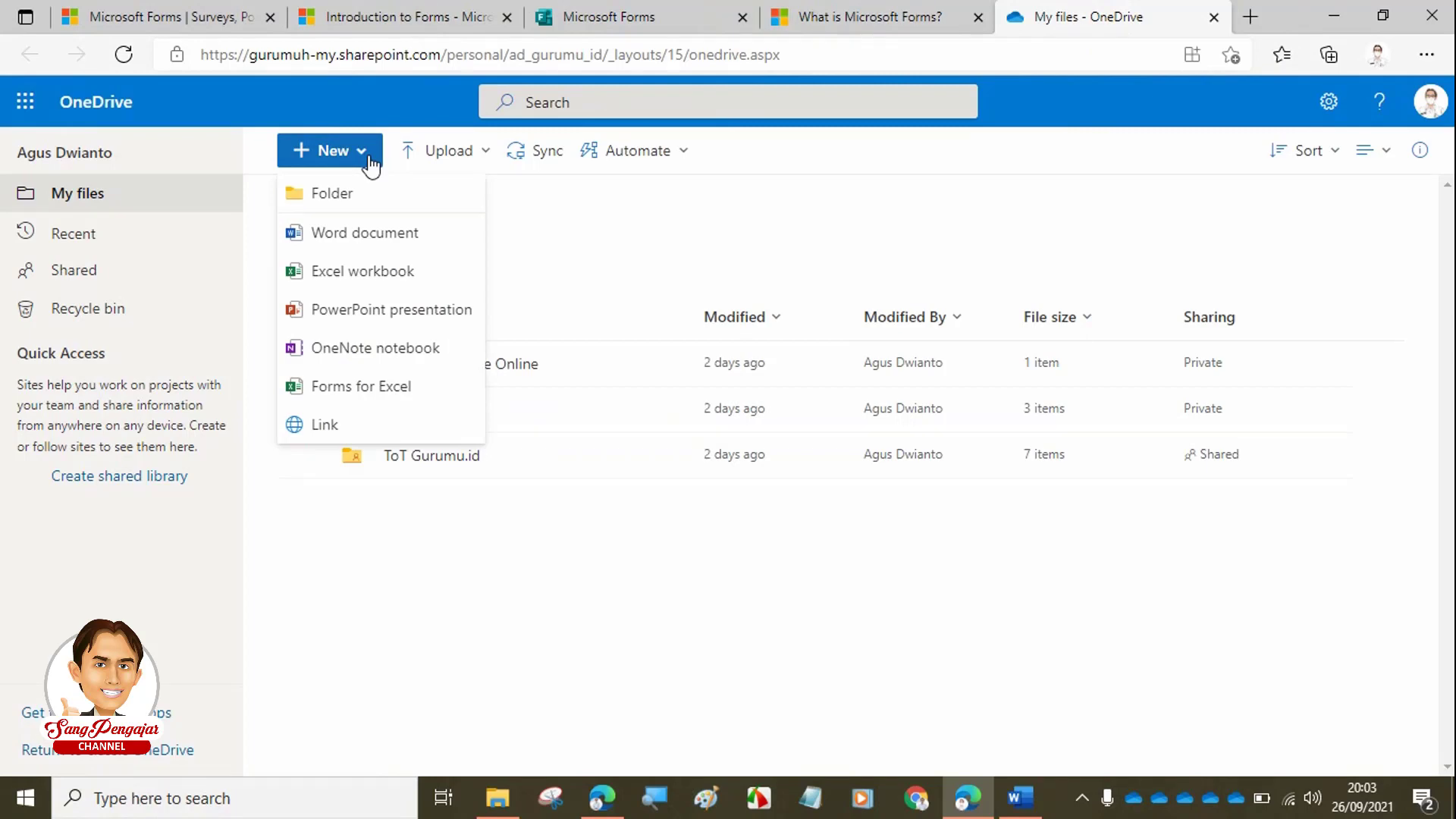
pyautogui.click(694, 234)
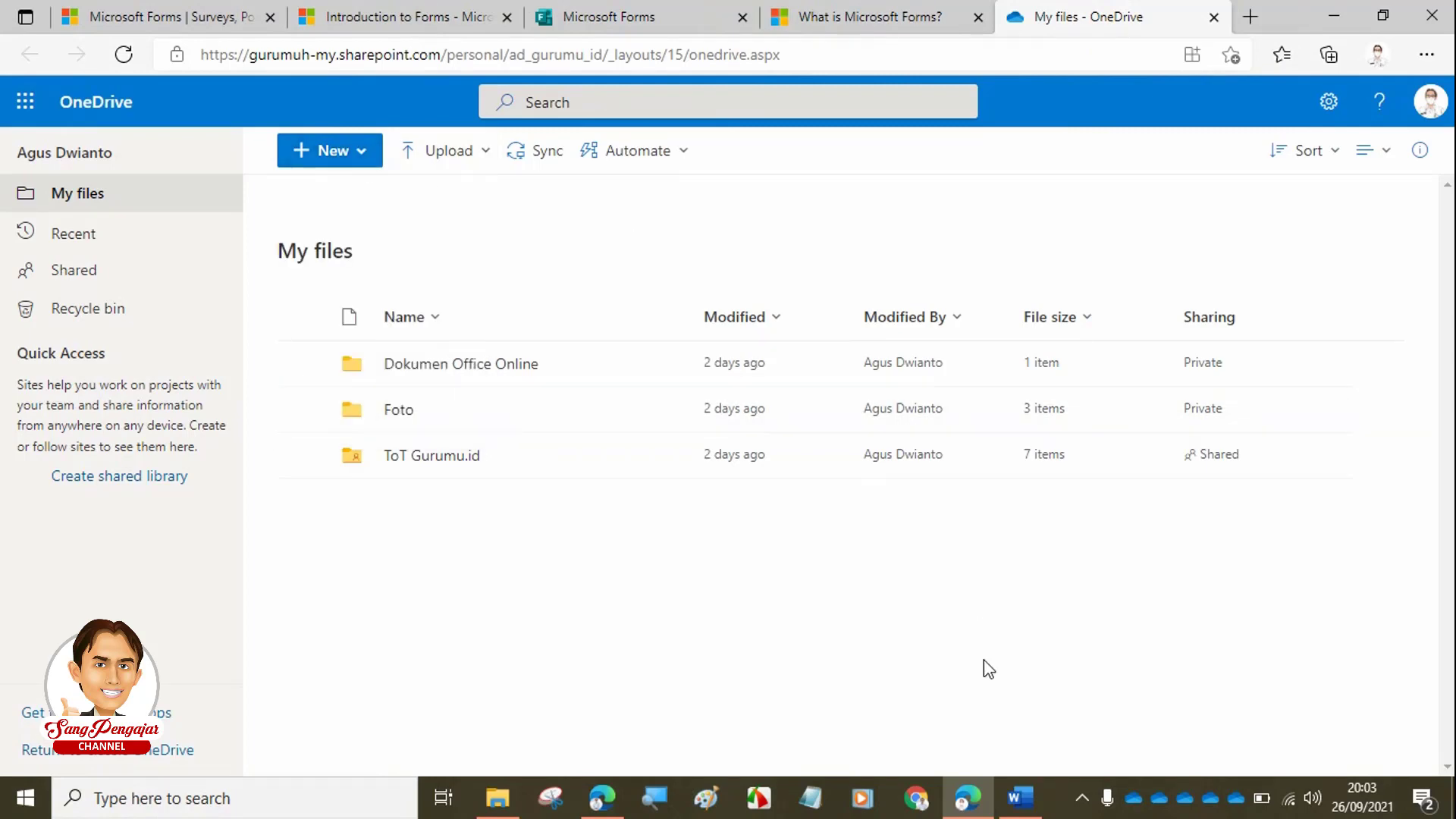
pyautogui.click(1020, 796)
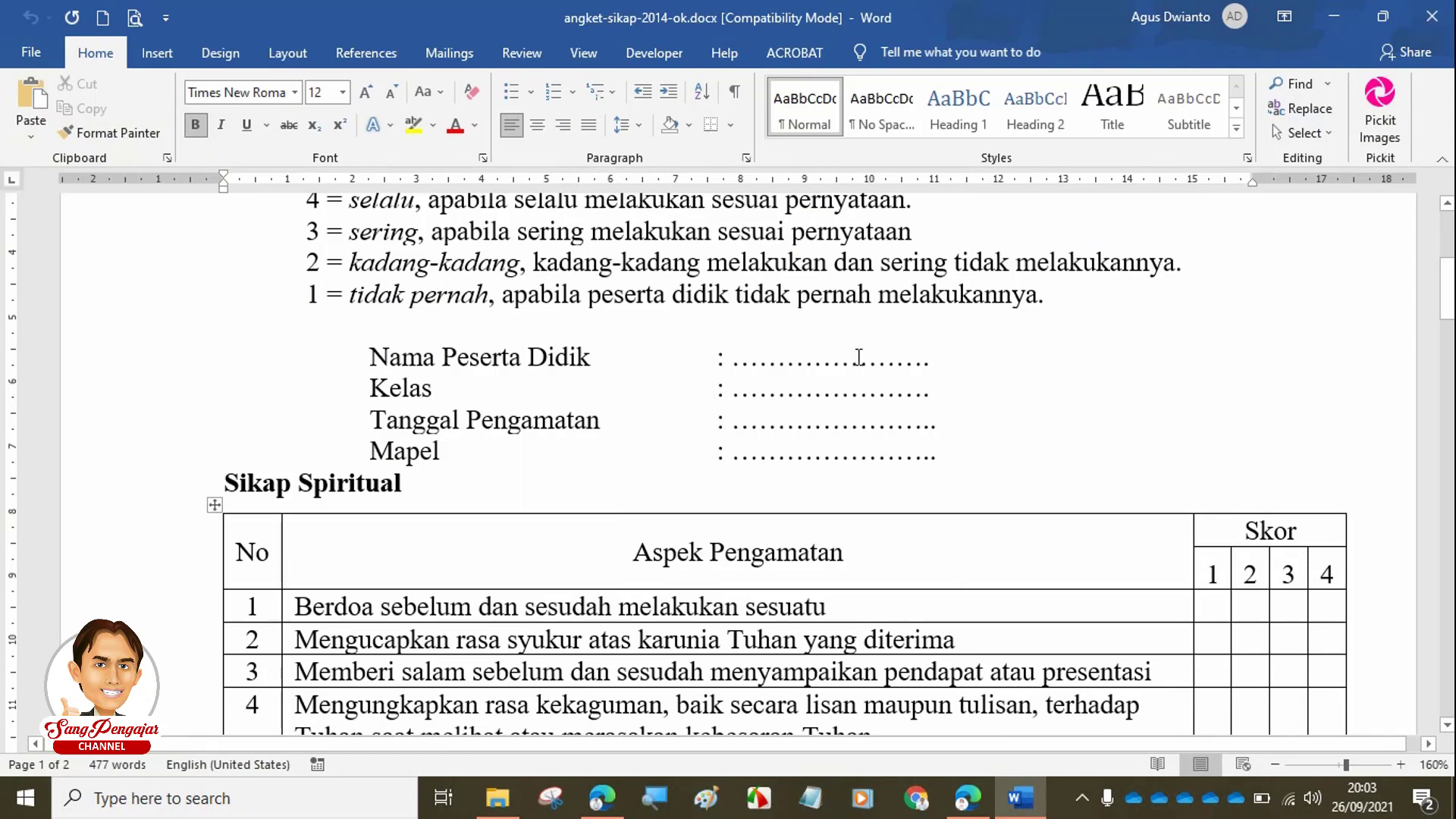
pyautogui.scroll(5, 862, 353)
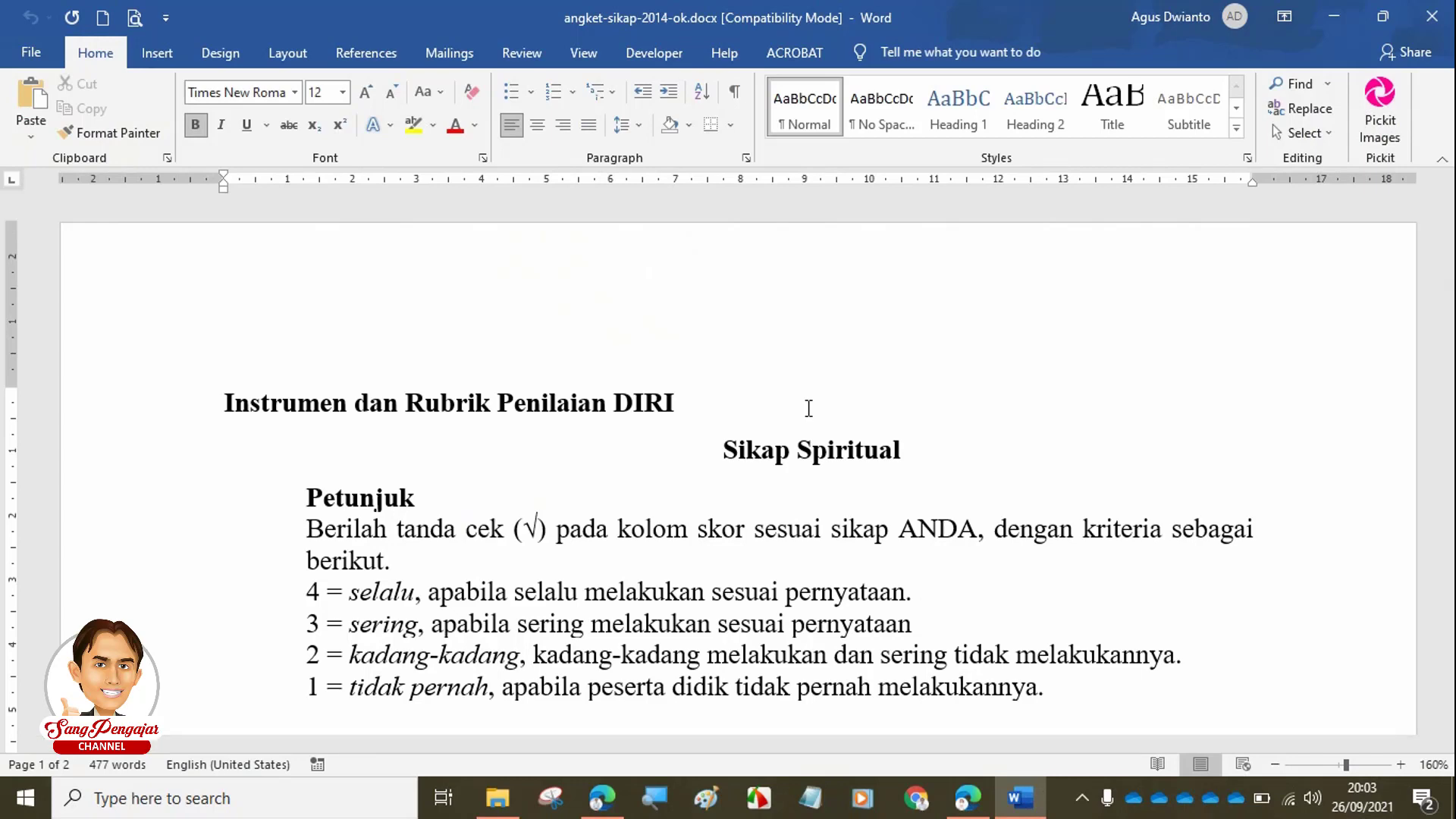
pyautogui.scroll(-2, 808, 407)
pyautogui.scroll(-5, 808, 407)
pyautogui.scroll(3, 808, 379)
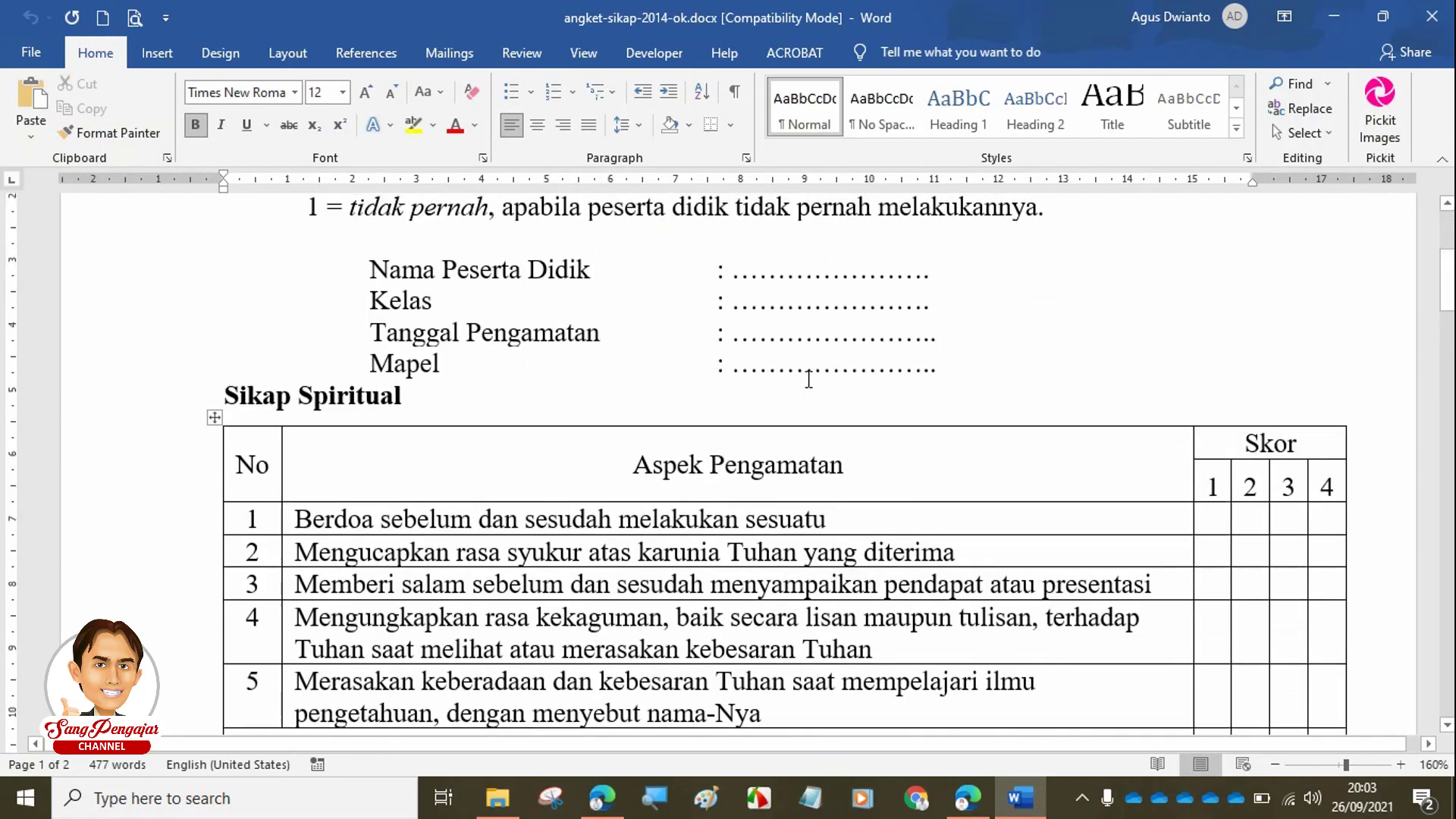
pyautogui.scroll(-3, 809, 379)
pyautogui.scroll(2, 808, 379)
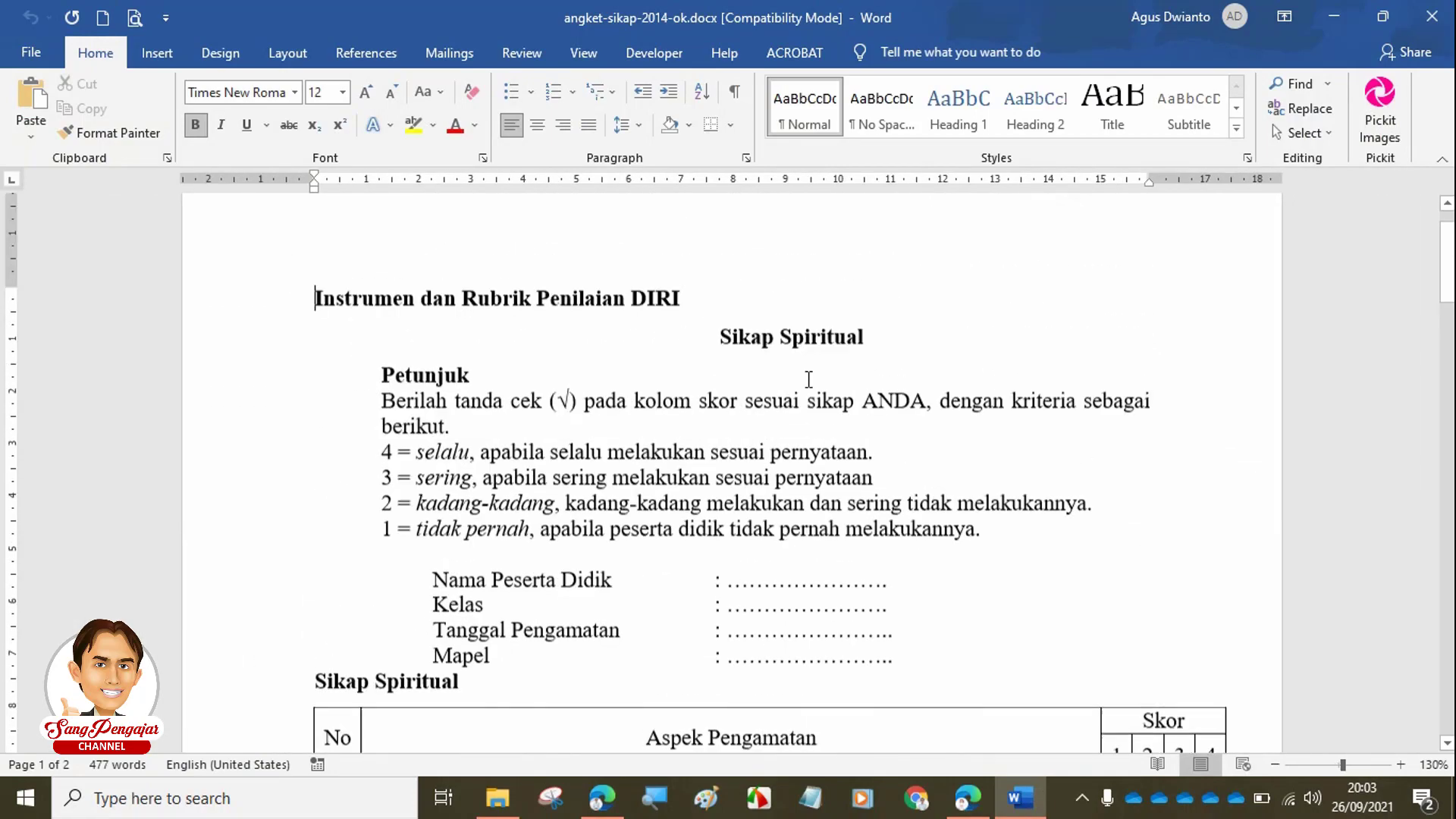
pyautogui.scroll(-2, 808, 379)
pyautogui.scroll(-1, 808, 379)
pyautogui.scroll(3, 809, 379)
pyautogui.scroll(-2, 808, 371)
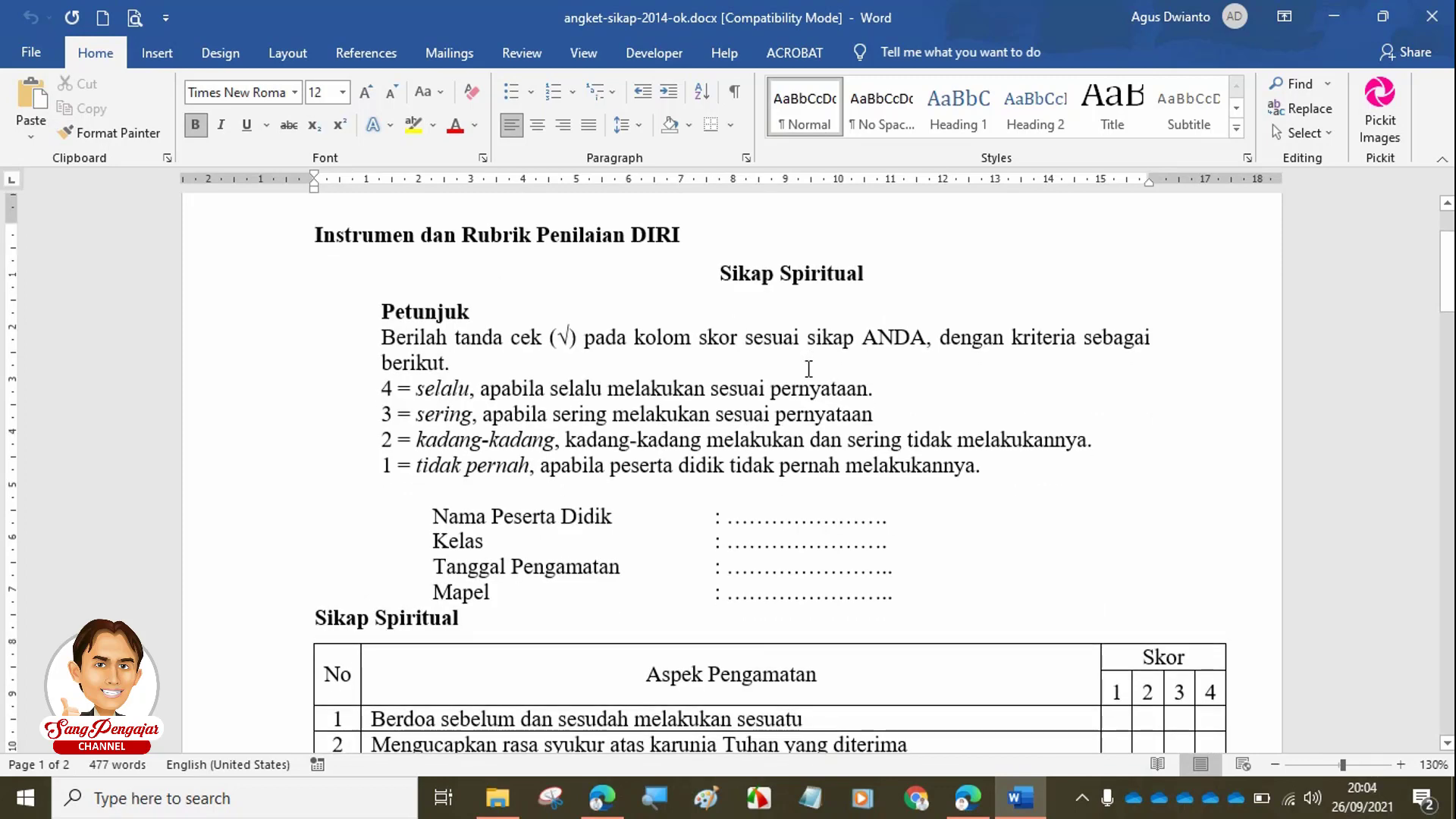
pyautogui.scroll(-3, 585, 302)
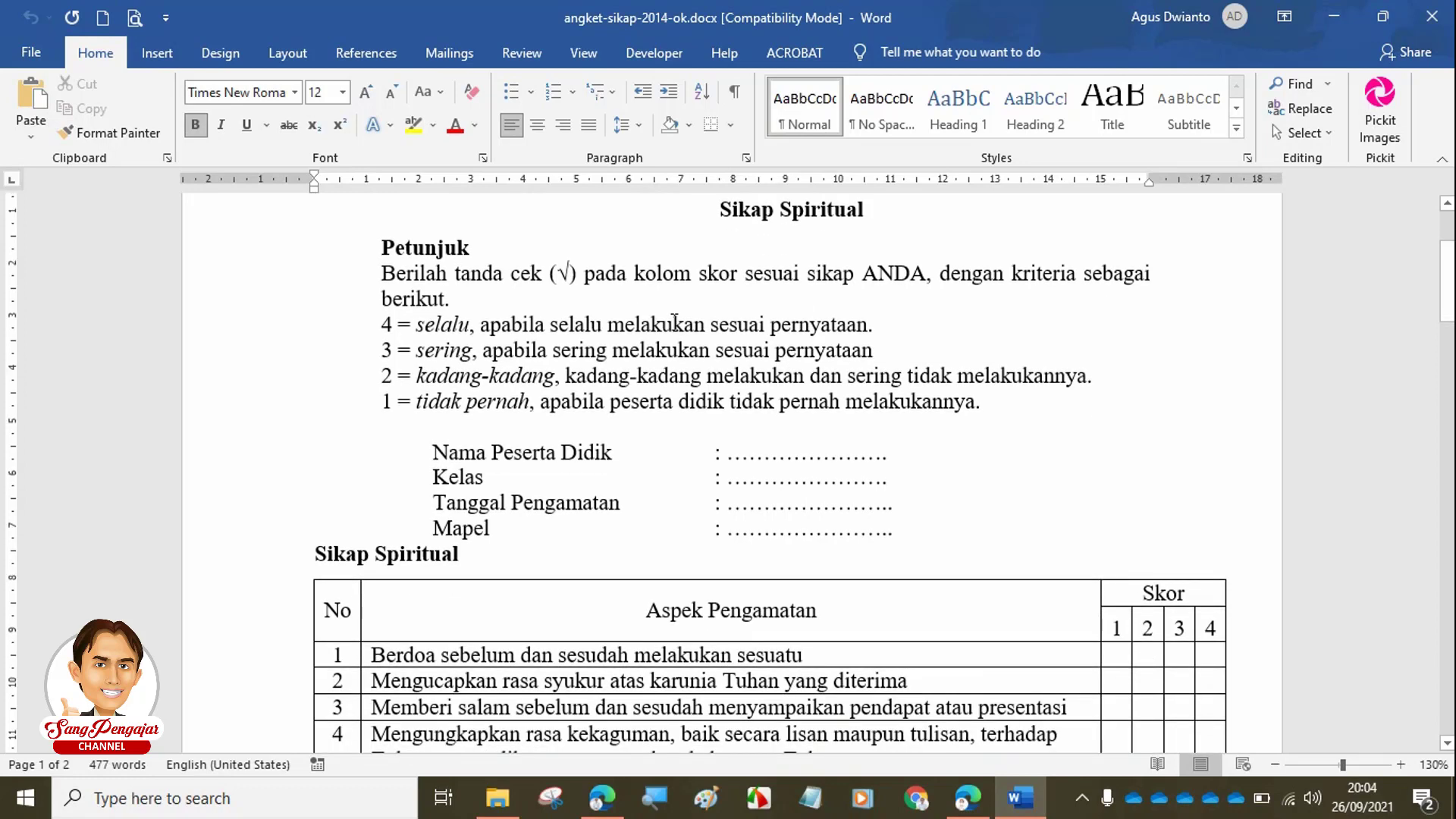
pyautogui.scroll(-3, 566, 303)
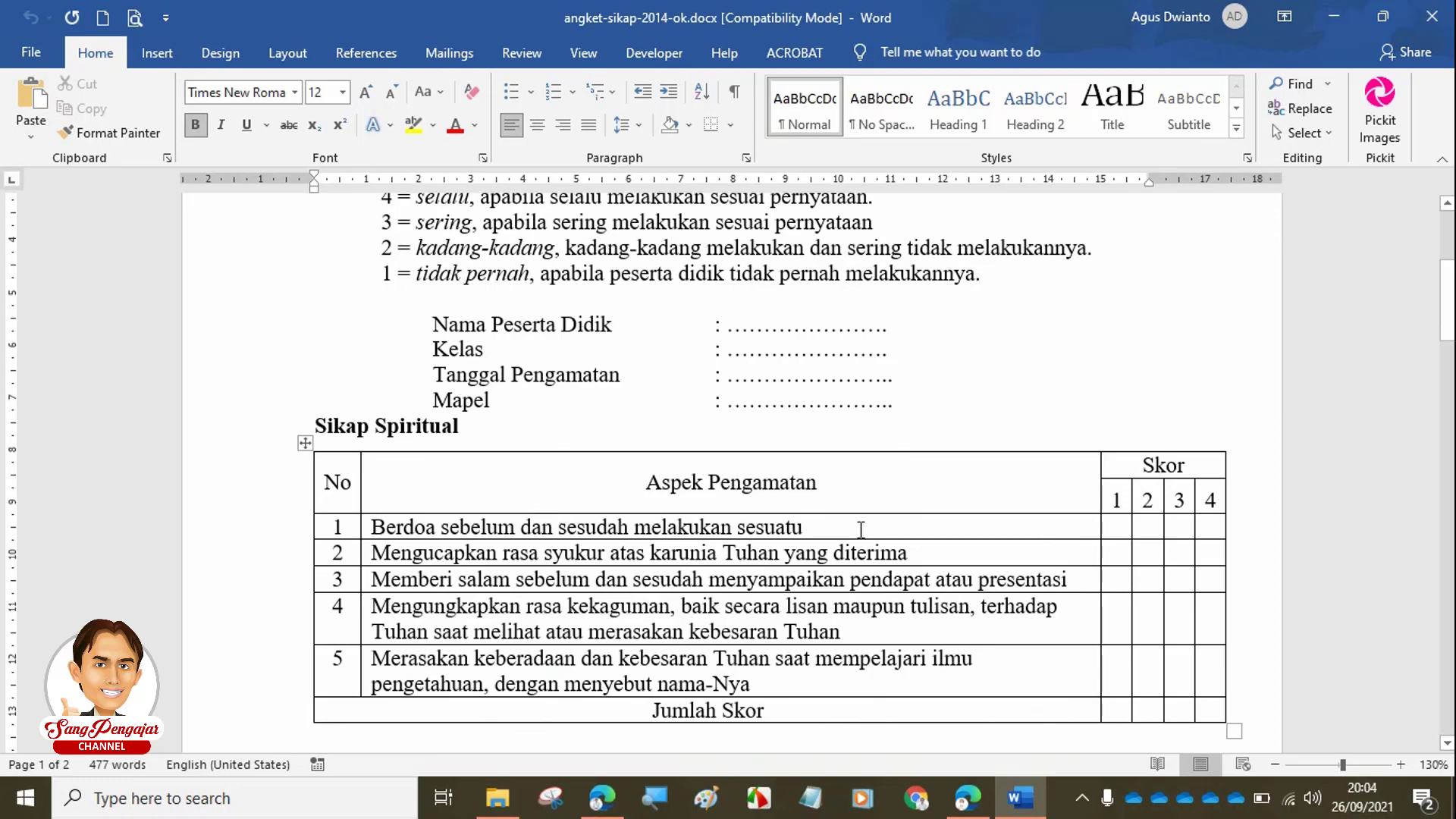
pyautogui.scroll(1, 861, 529)
pyautogui.scroll(1, 861, 521)
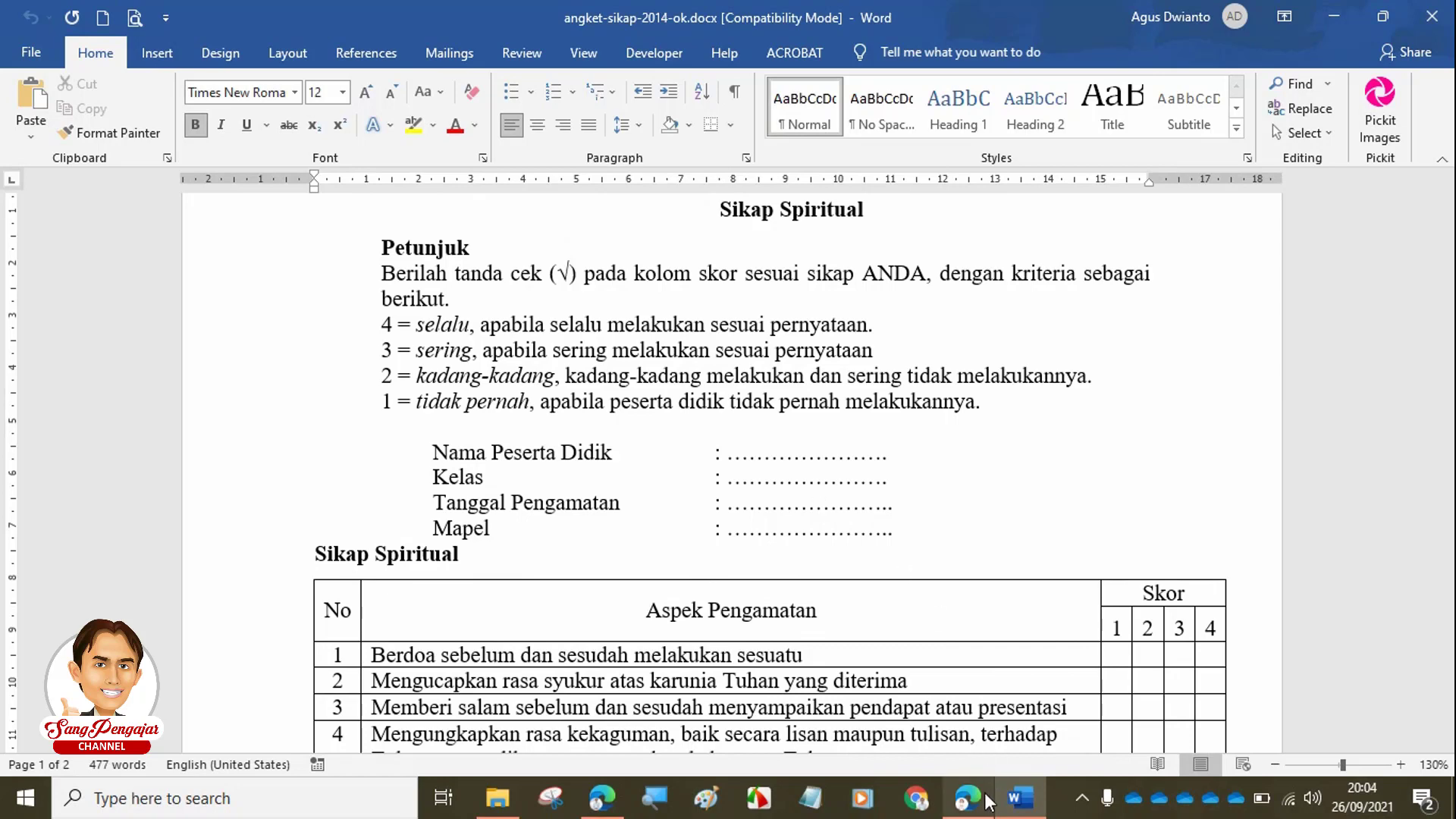
pyautogui.moveTo(988, 801)
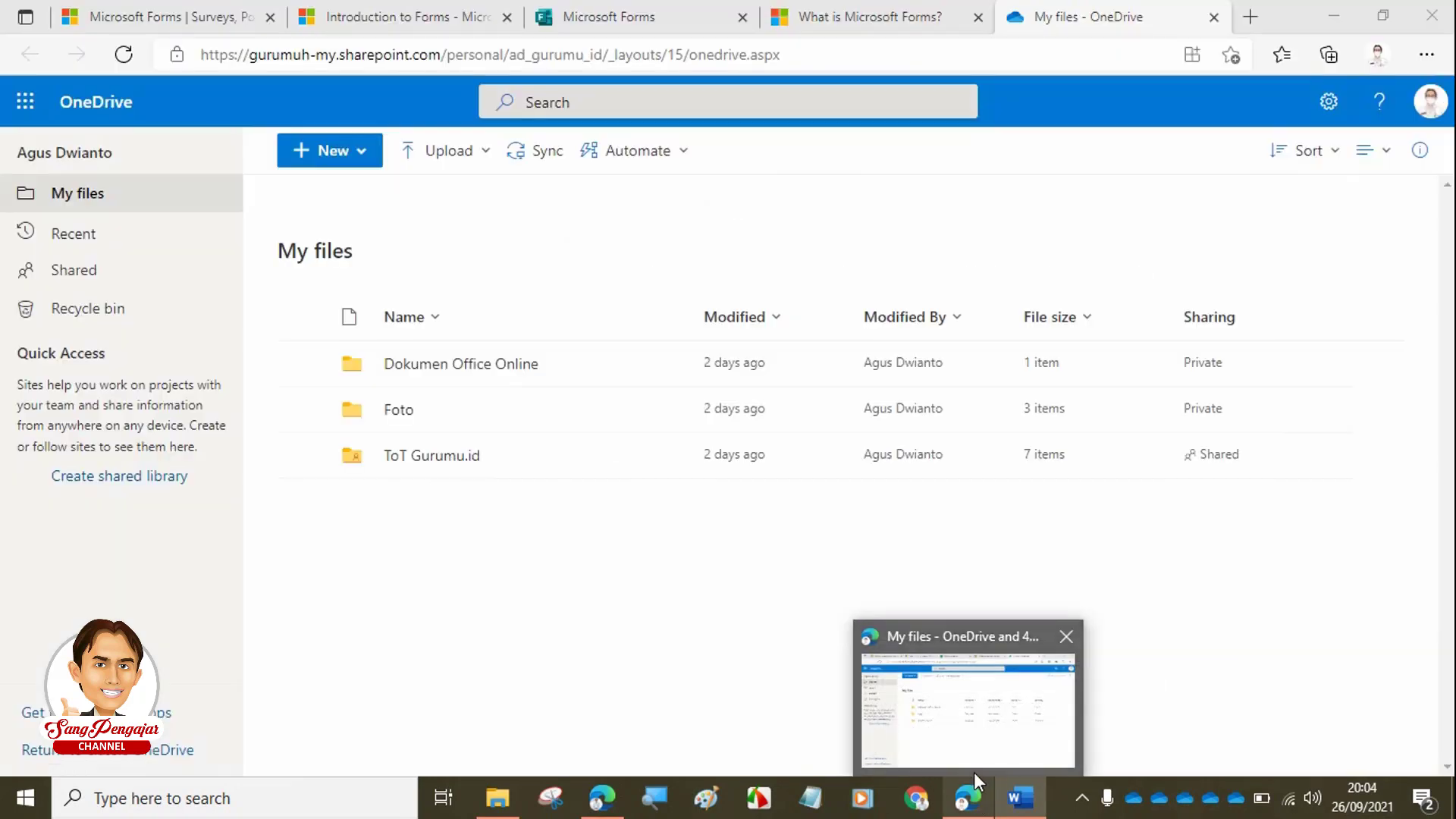
# - Create a new folder named 'Form' in OneDrive's My files
pyautogui.click(962, 729)
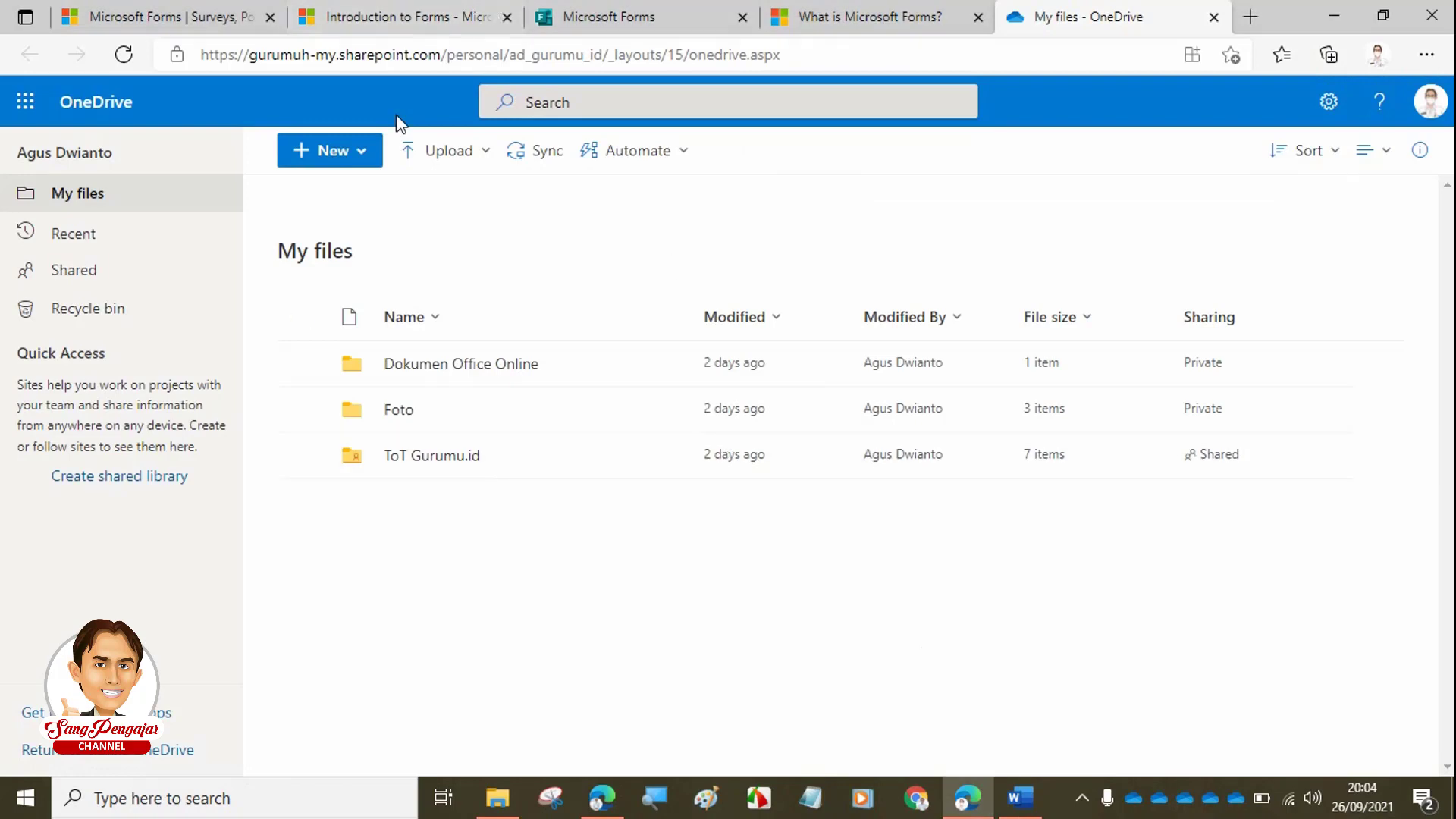
pyautogui.click(363, 152)
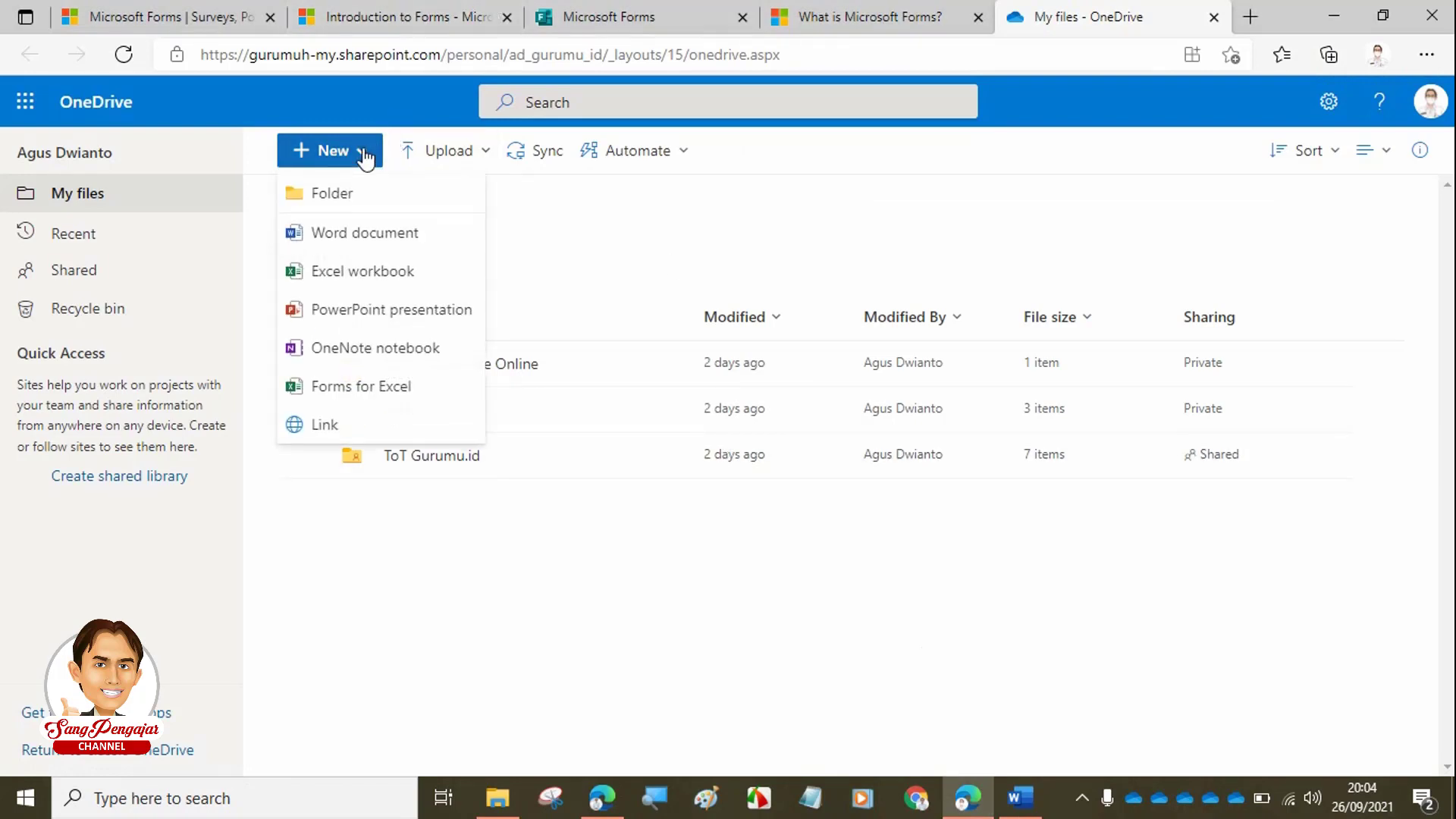
pyautogui.click(760, 234)
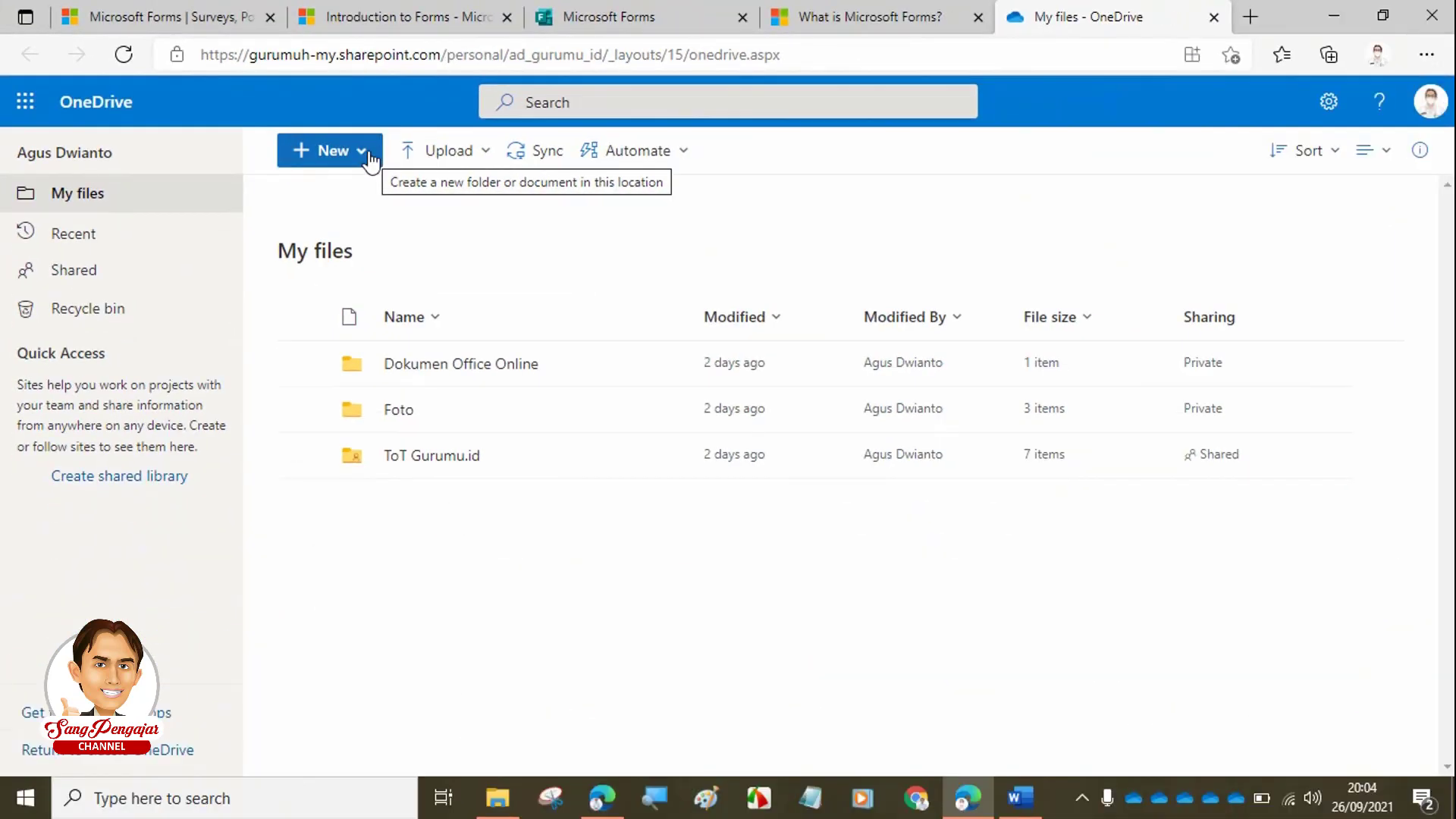
pyautogui.click(363, 154)
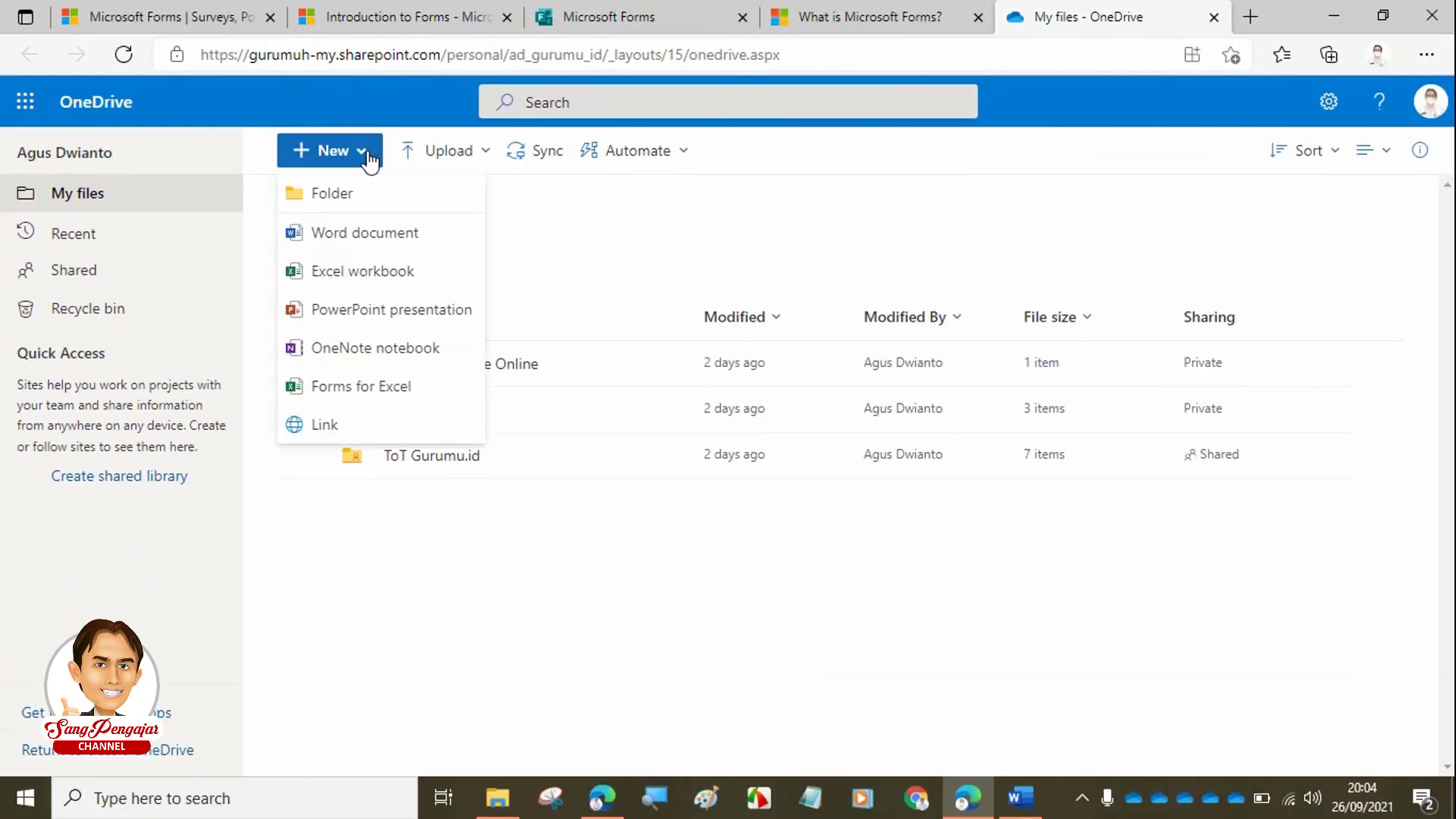
pyautogui.click(372, 206)
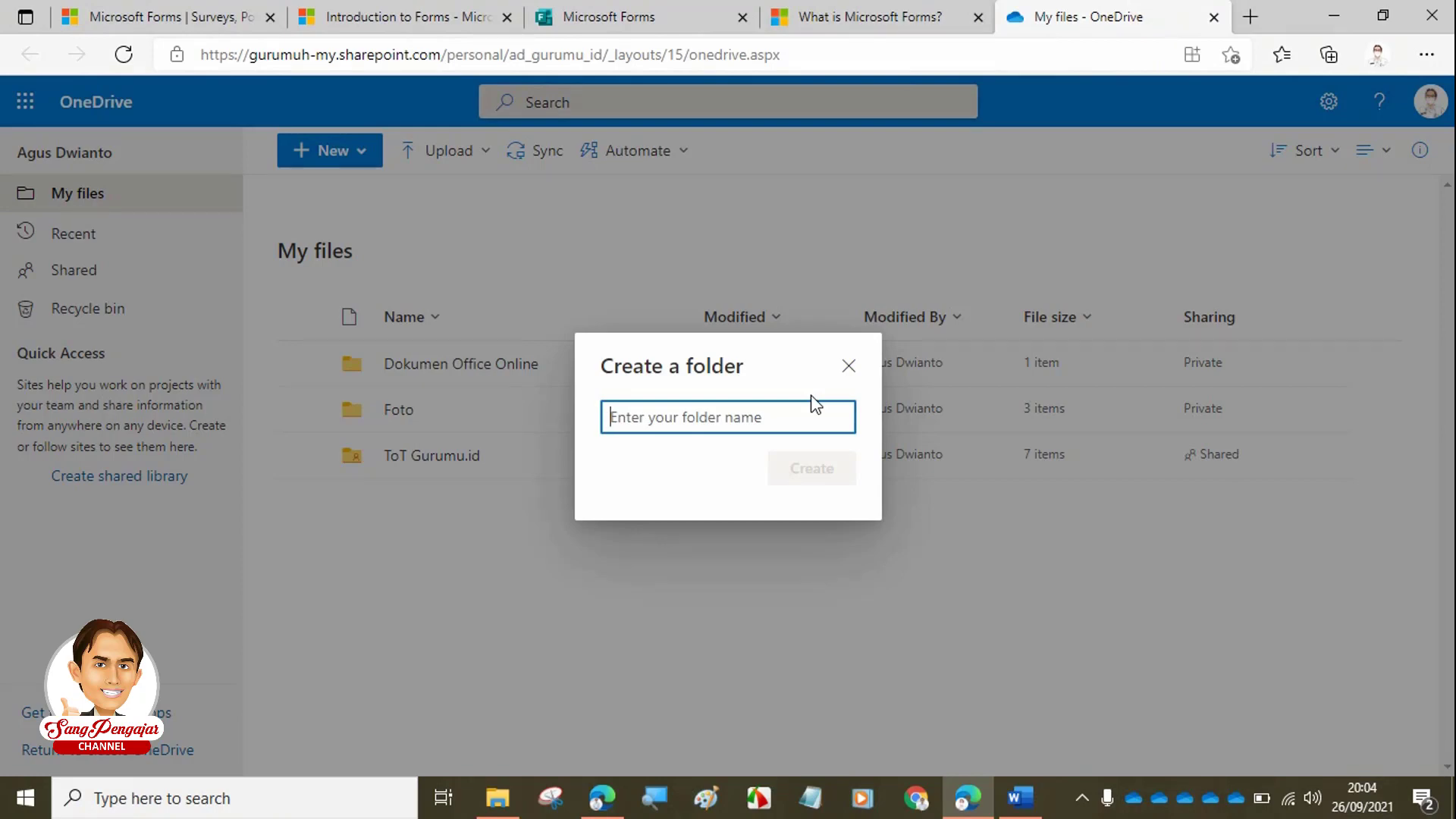
pyautogui.write('Form')
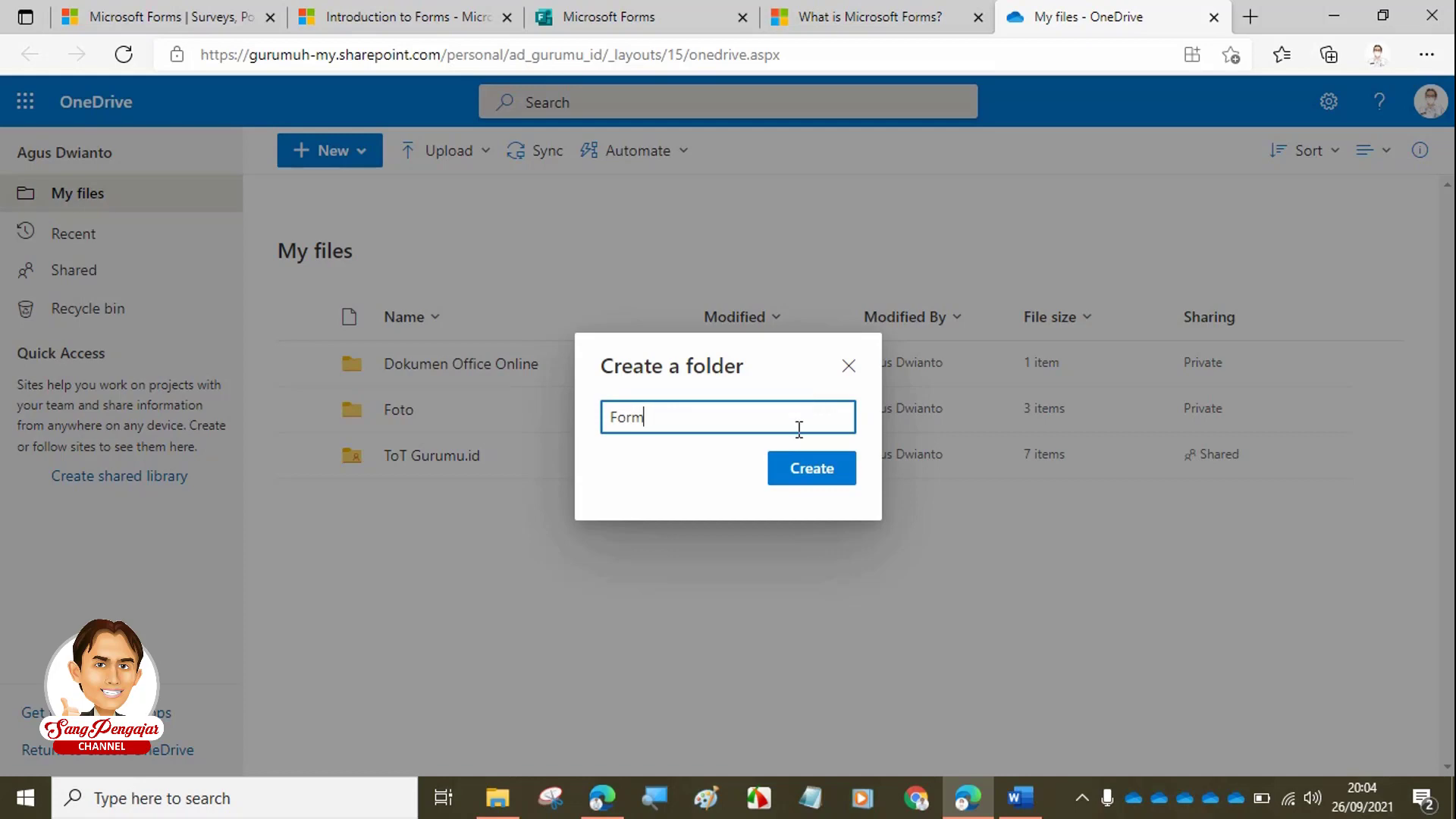
pyautogui.click(814, 476)
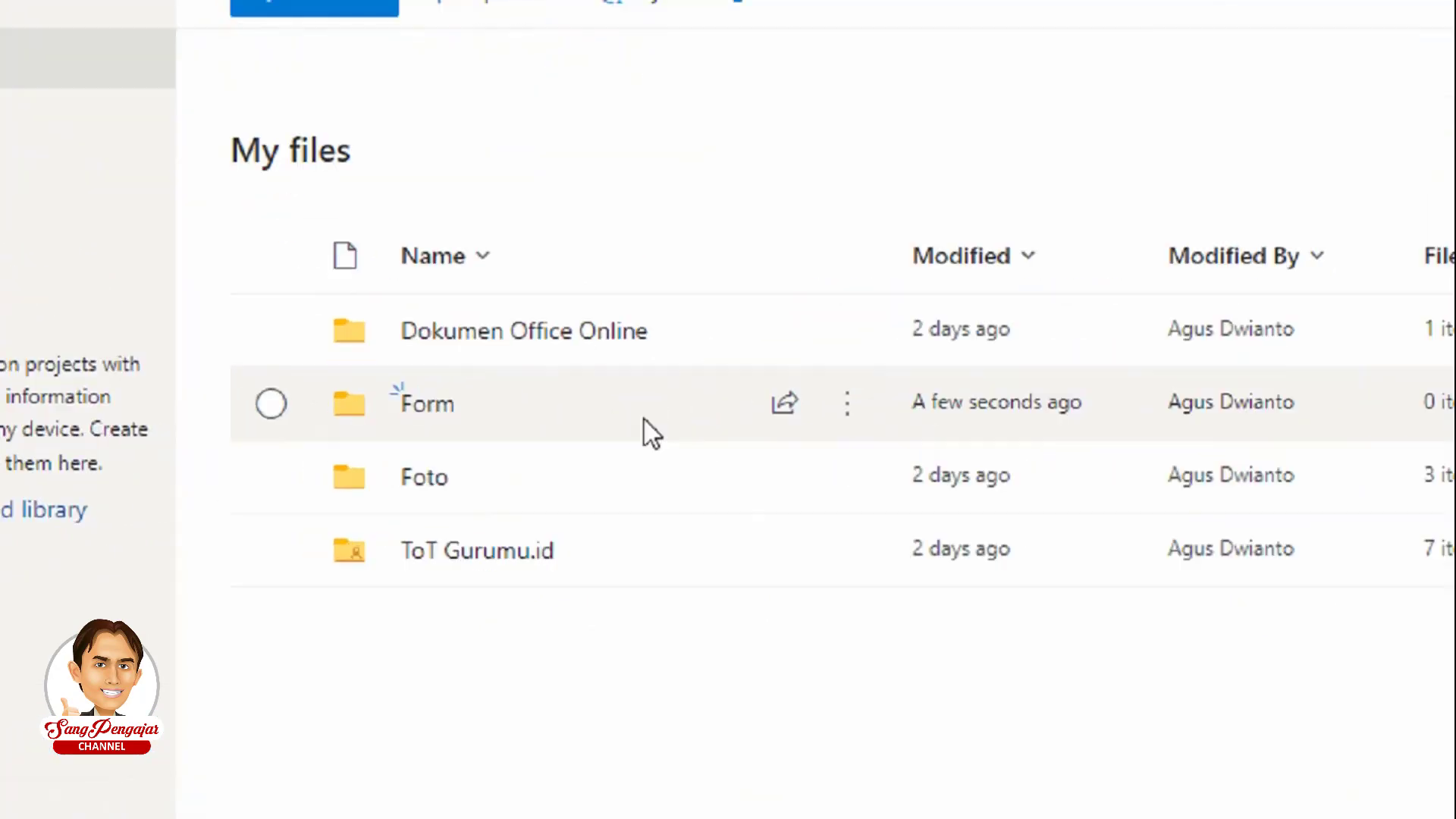
# - Open the Form folder, check Forms' new-form options, then show OneDrive's new-item list there
pyautogui.click(394, 411)
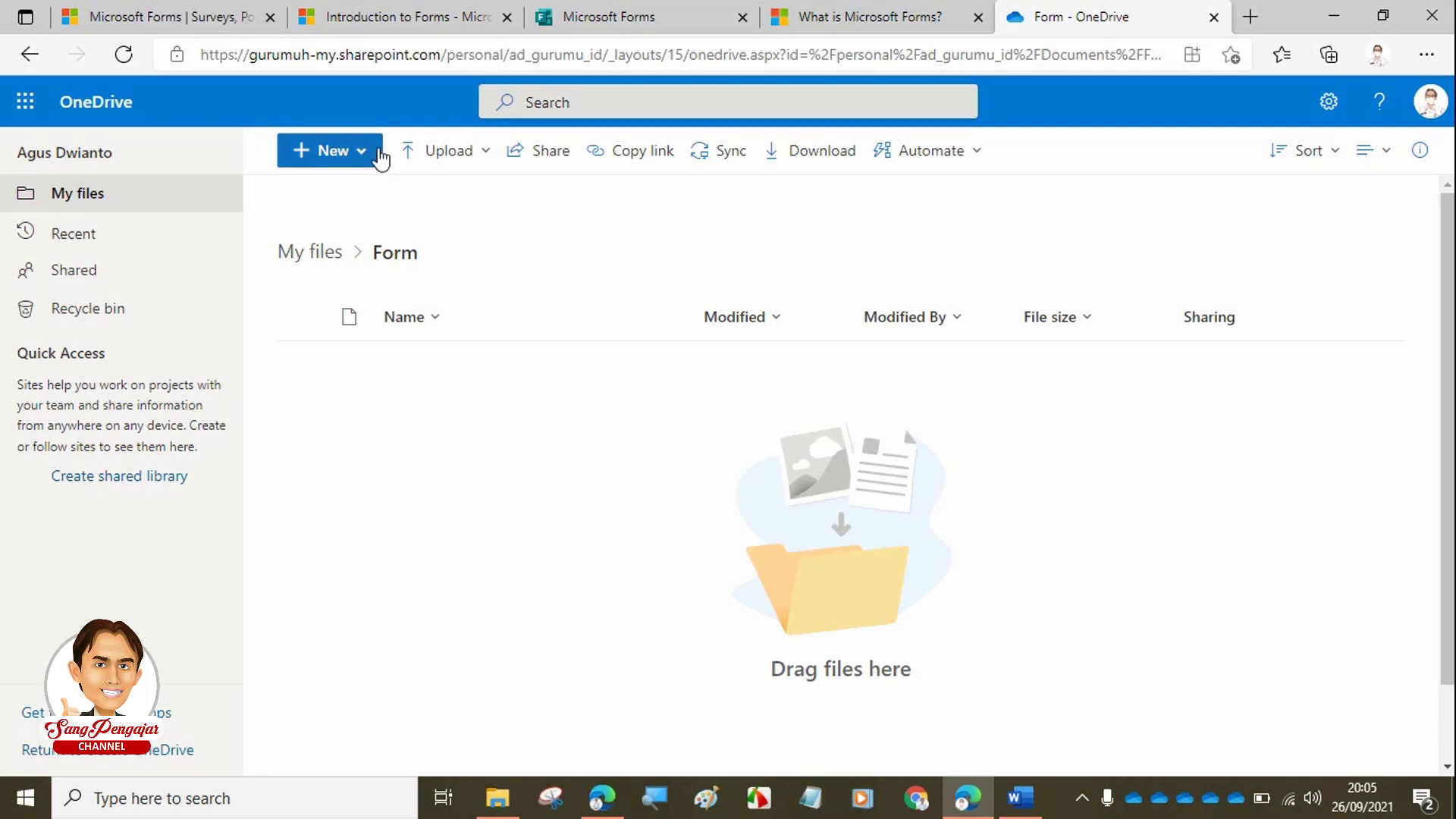
pyautogui.click(584, 12)
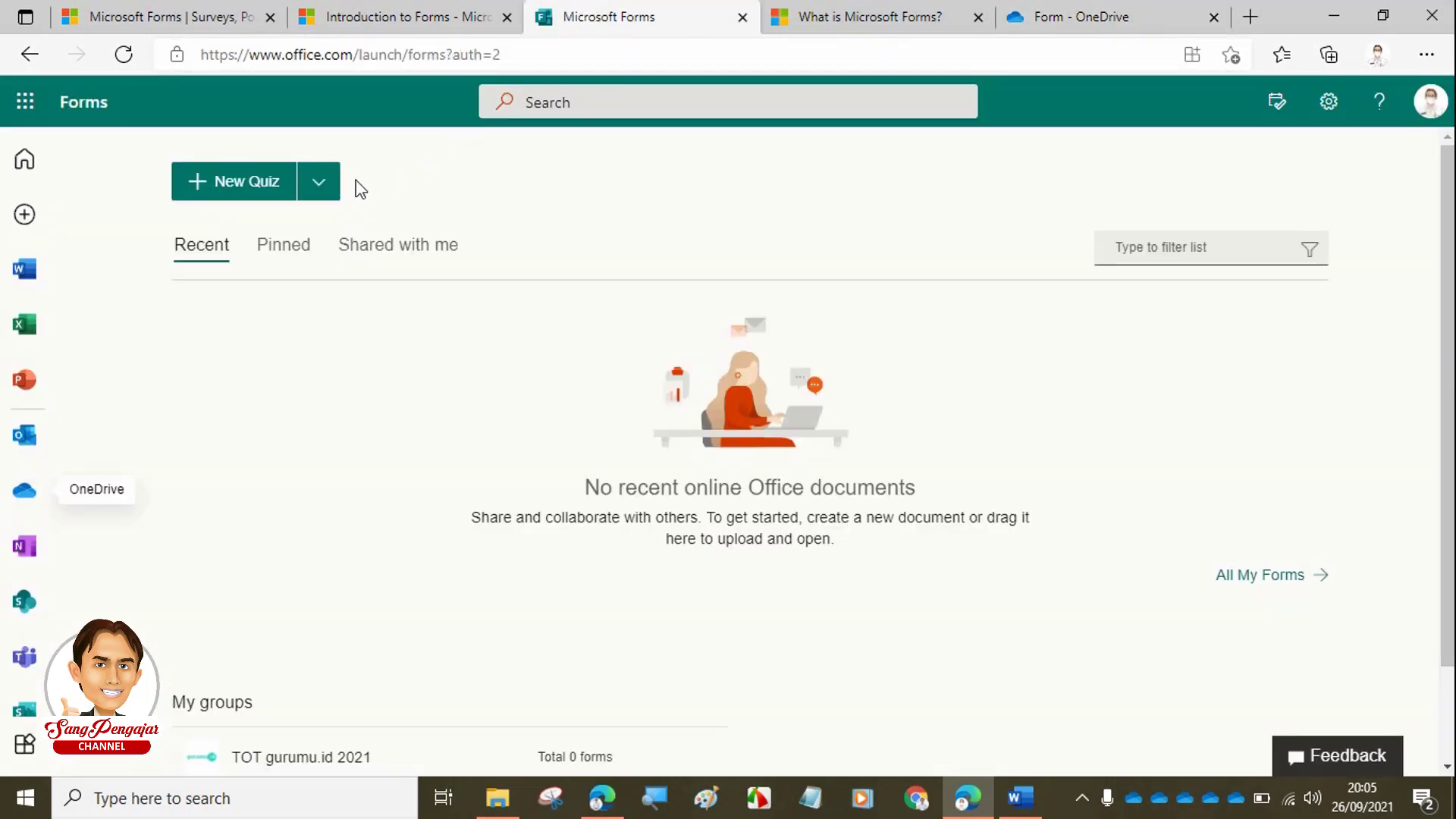
pyautogui.click(320, 185)
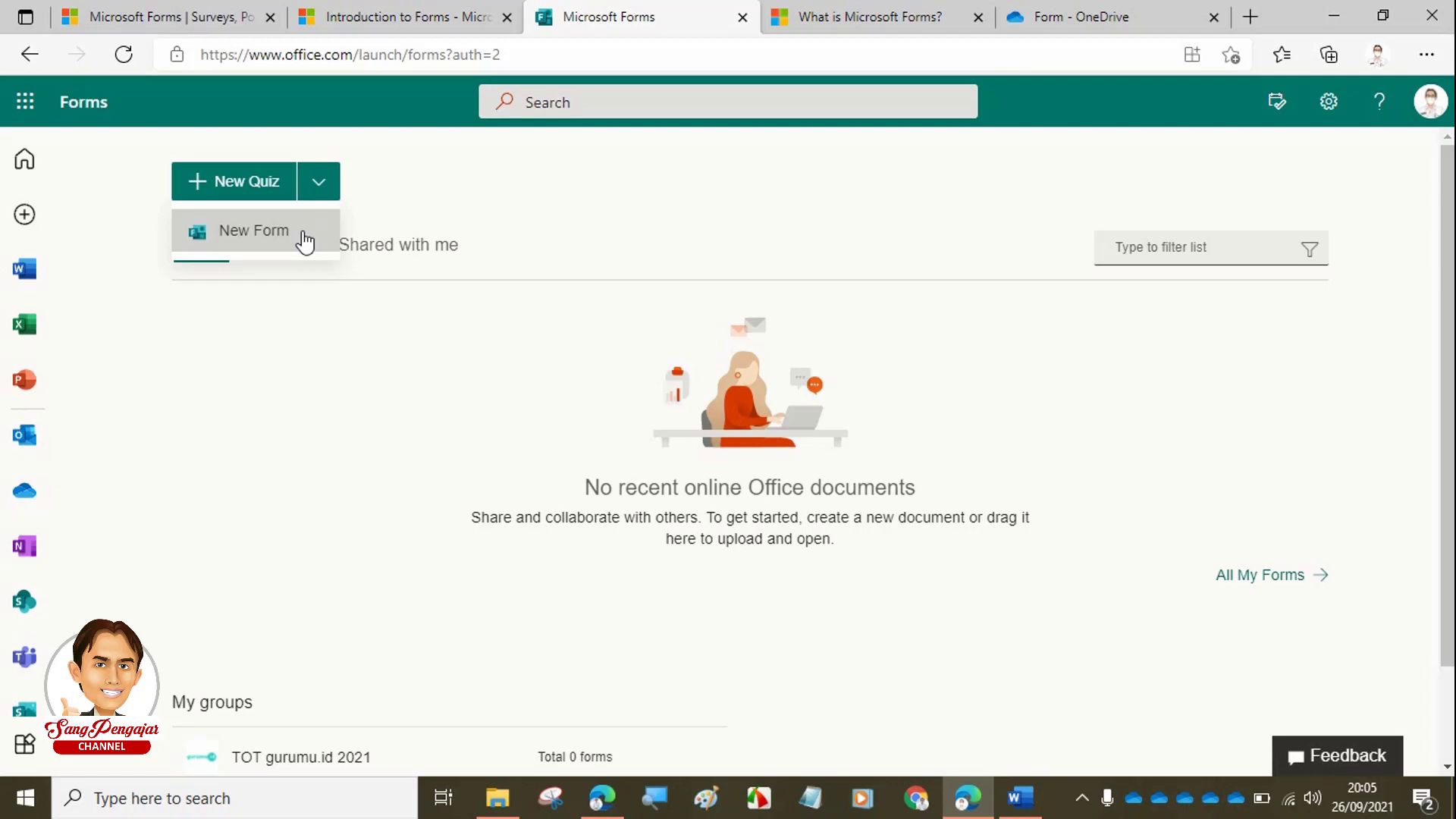
pyautogui.click(1096, 20)
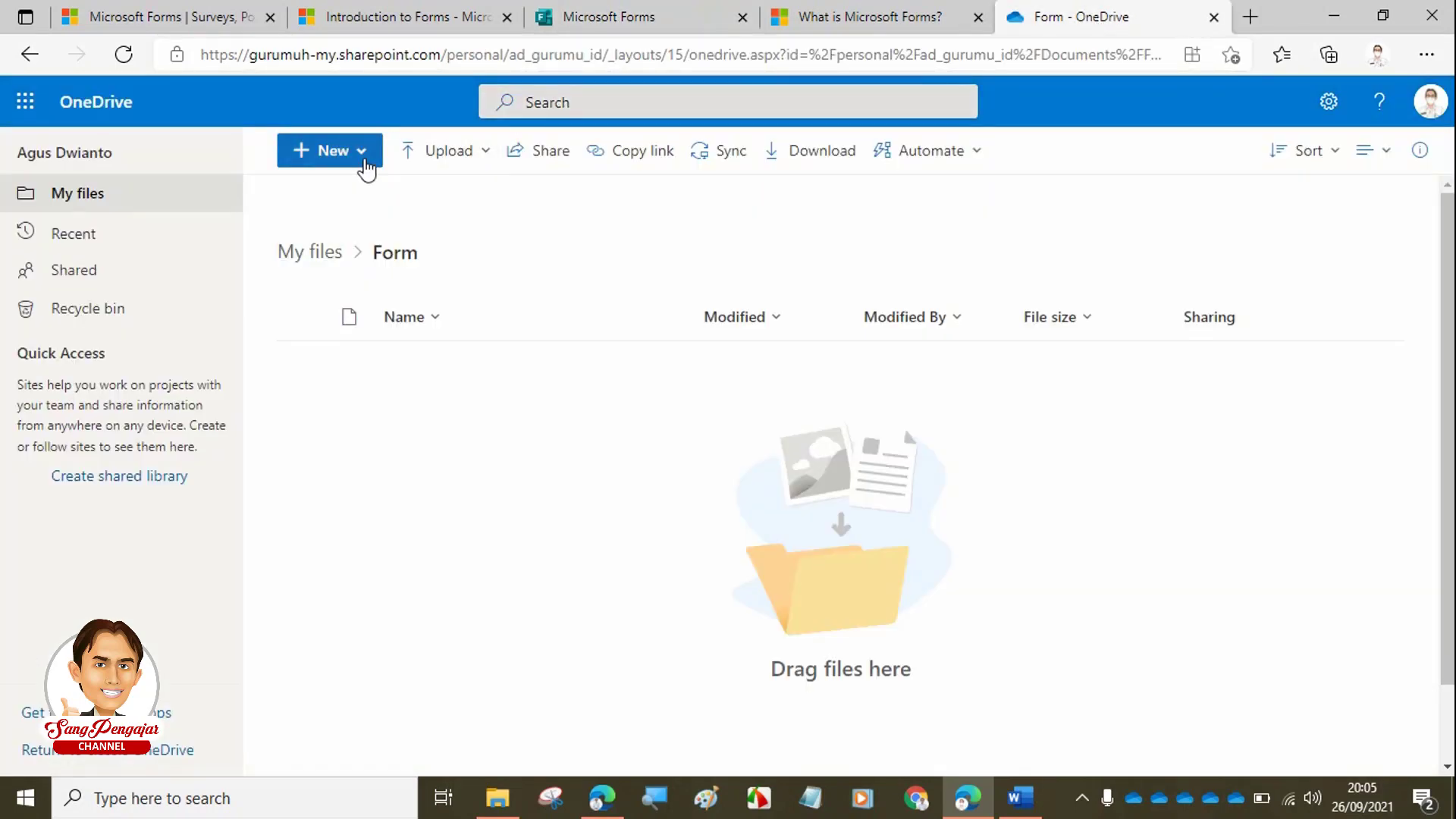
pyautogui.click(373, 158)
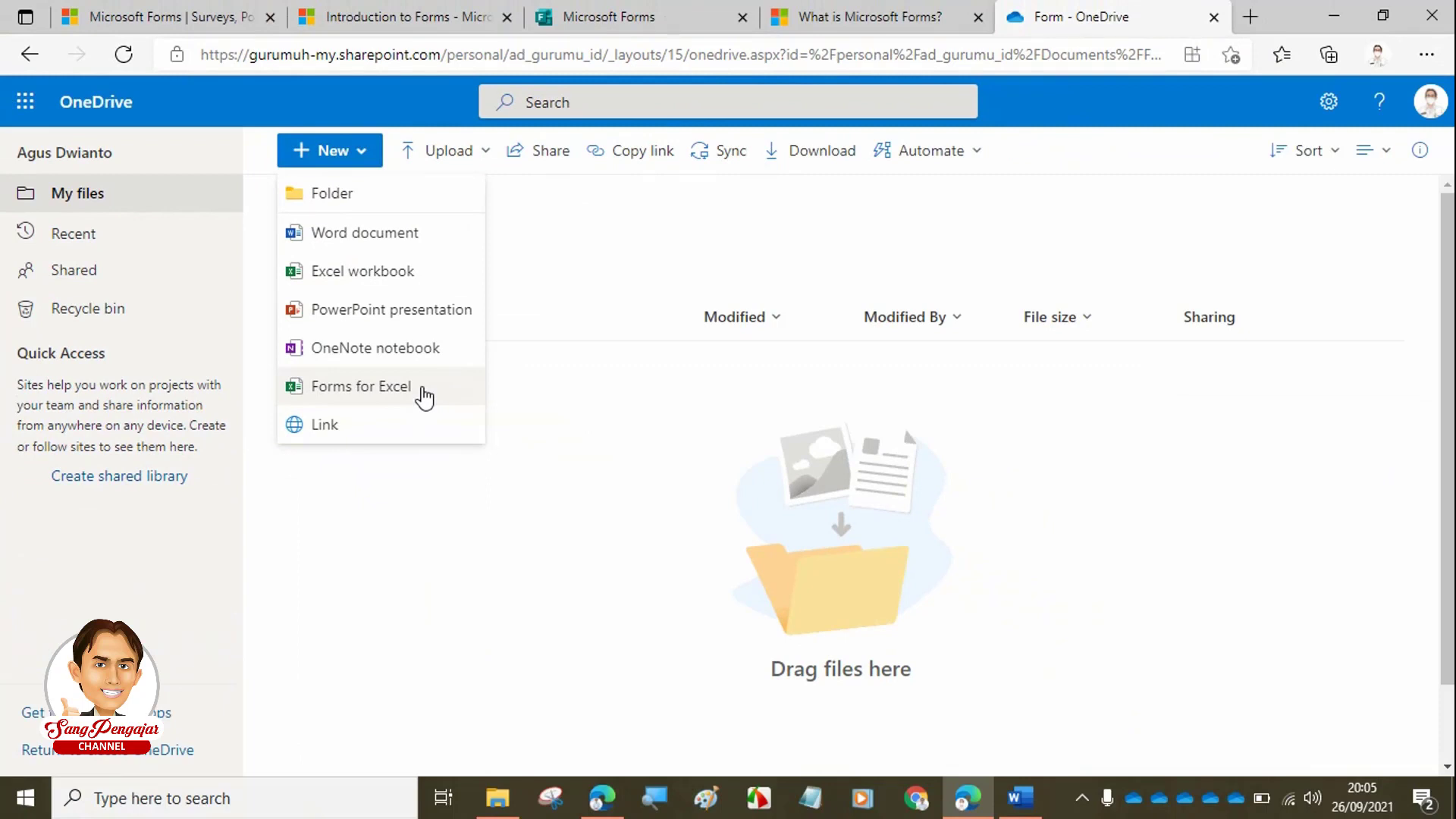
# - Create a Forms for Excel survey named 'Instrumen Sikap Spiritual', pasting 'Instrumen' from the Word document
pyautogui.click(423, 388)
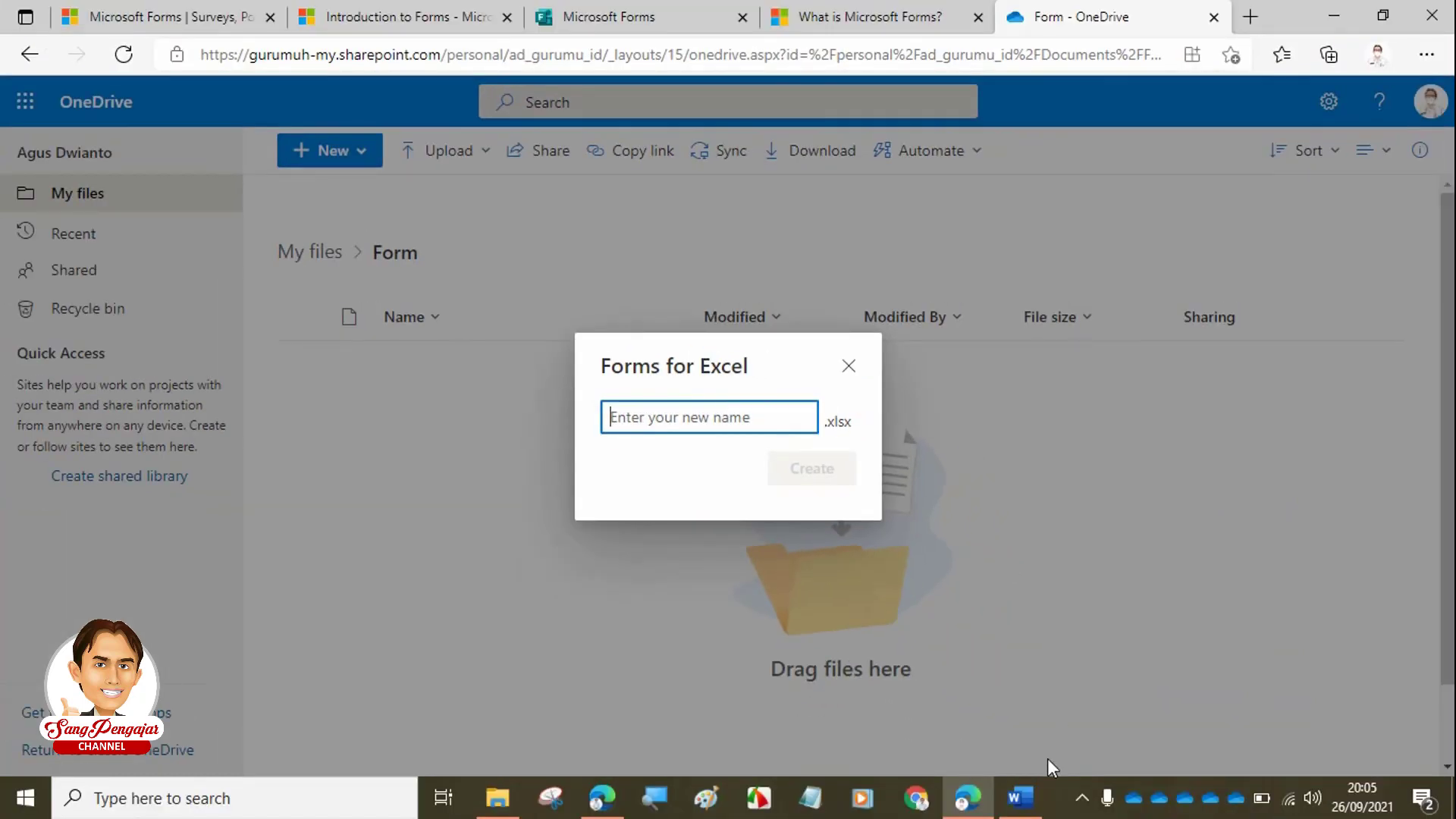
pyautogui.click(1021, 796)
pyautogui.scroll(4, 937, 450)
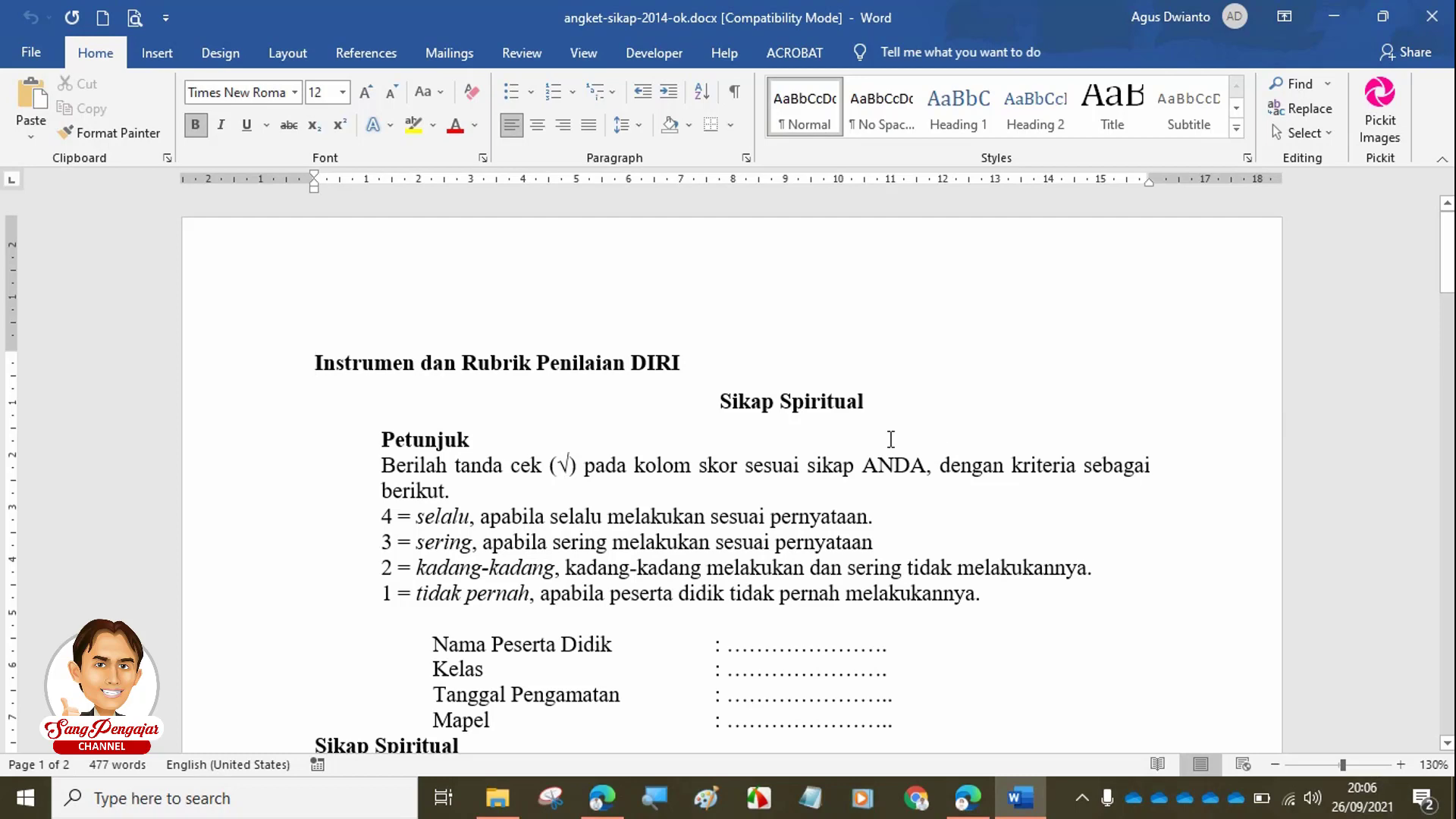
pyautogui.hotkey('ctrl', 'shift', 'Right')
pyautogui.hotkey('ctrl', 'c')
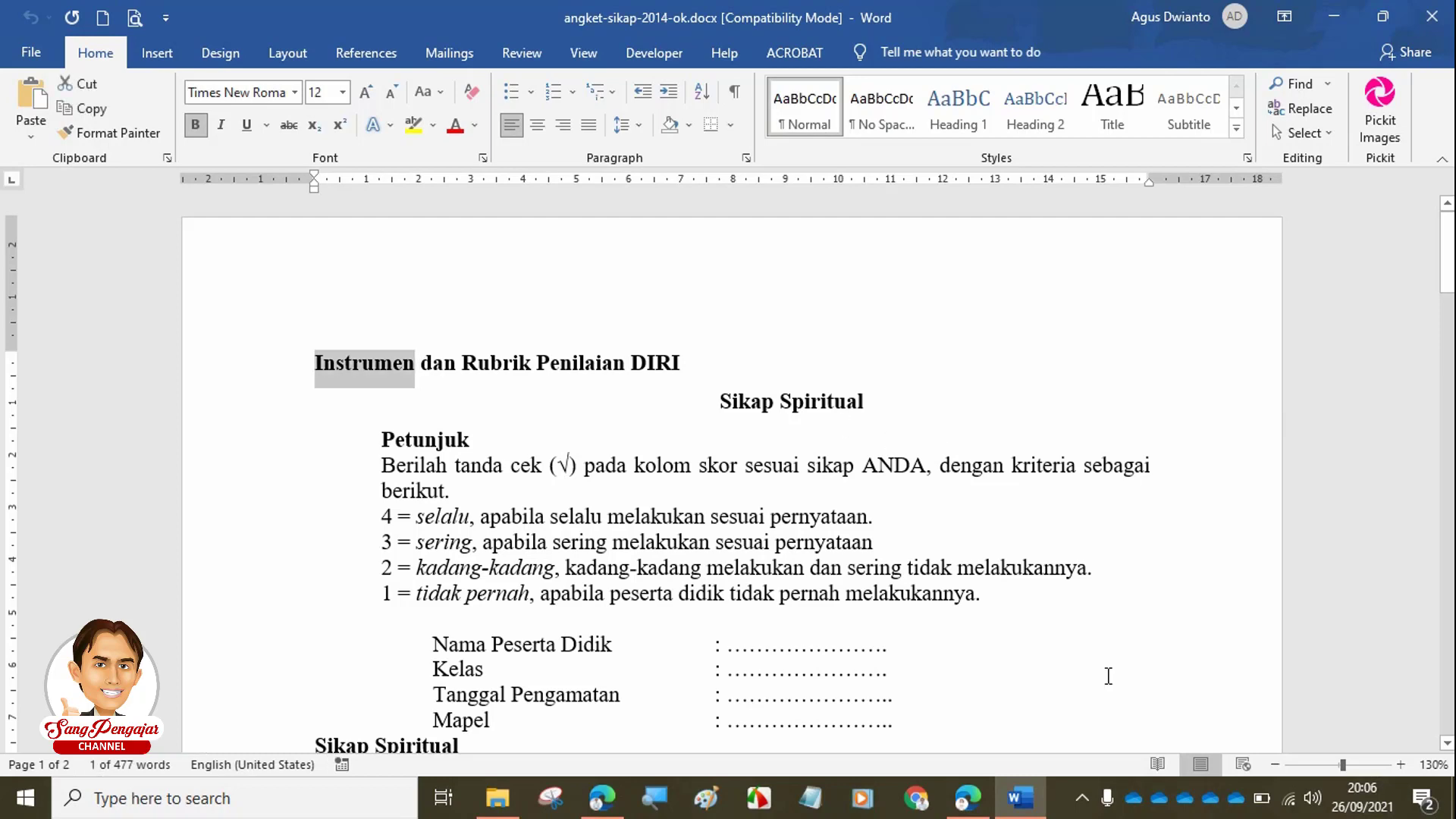
pyautogui.click(968, 796)
pyautogui.click(703, 411)
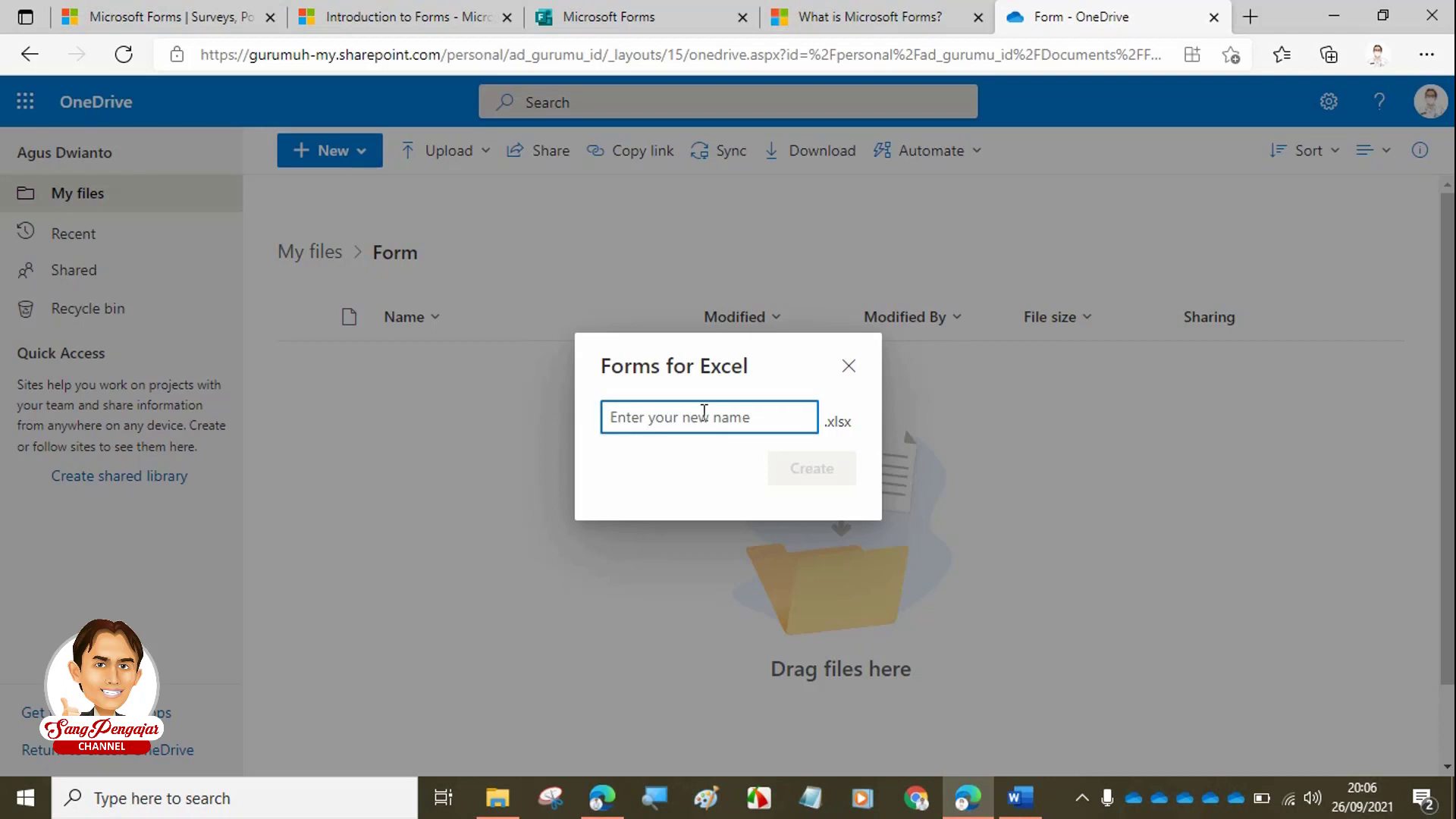
pyautogui.hotkey('ctrl', 'v')
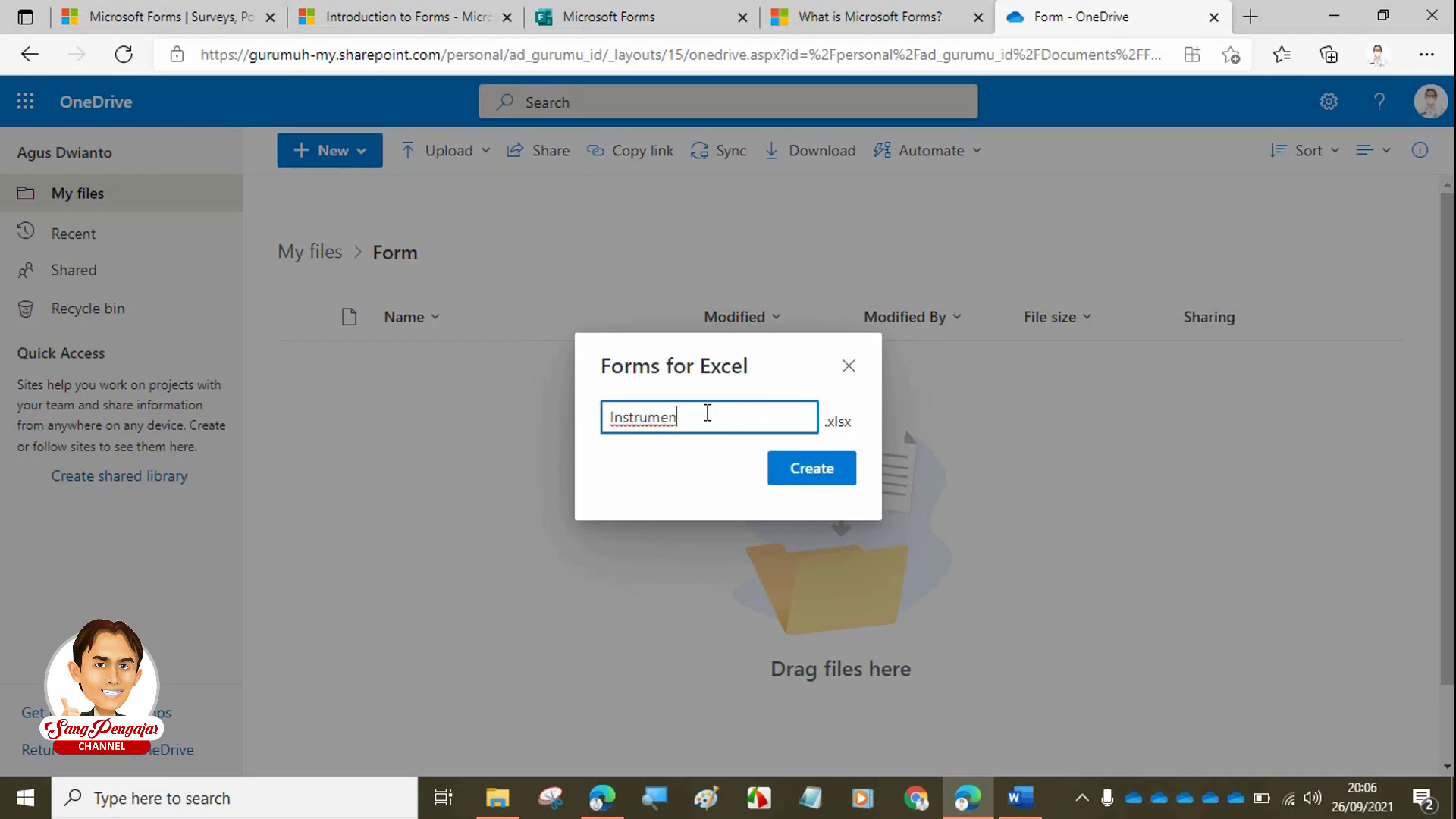
pyautogui.write('Sikap Spiritual')
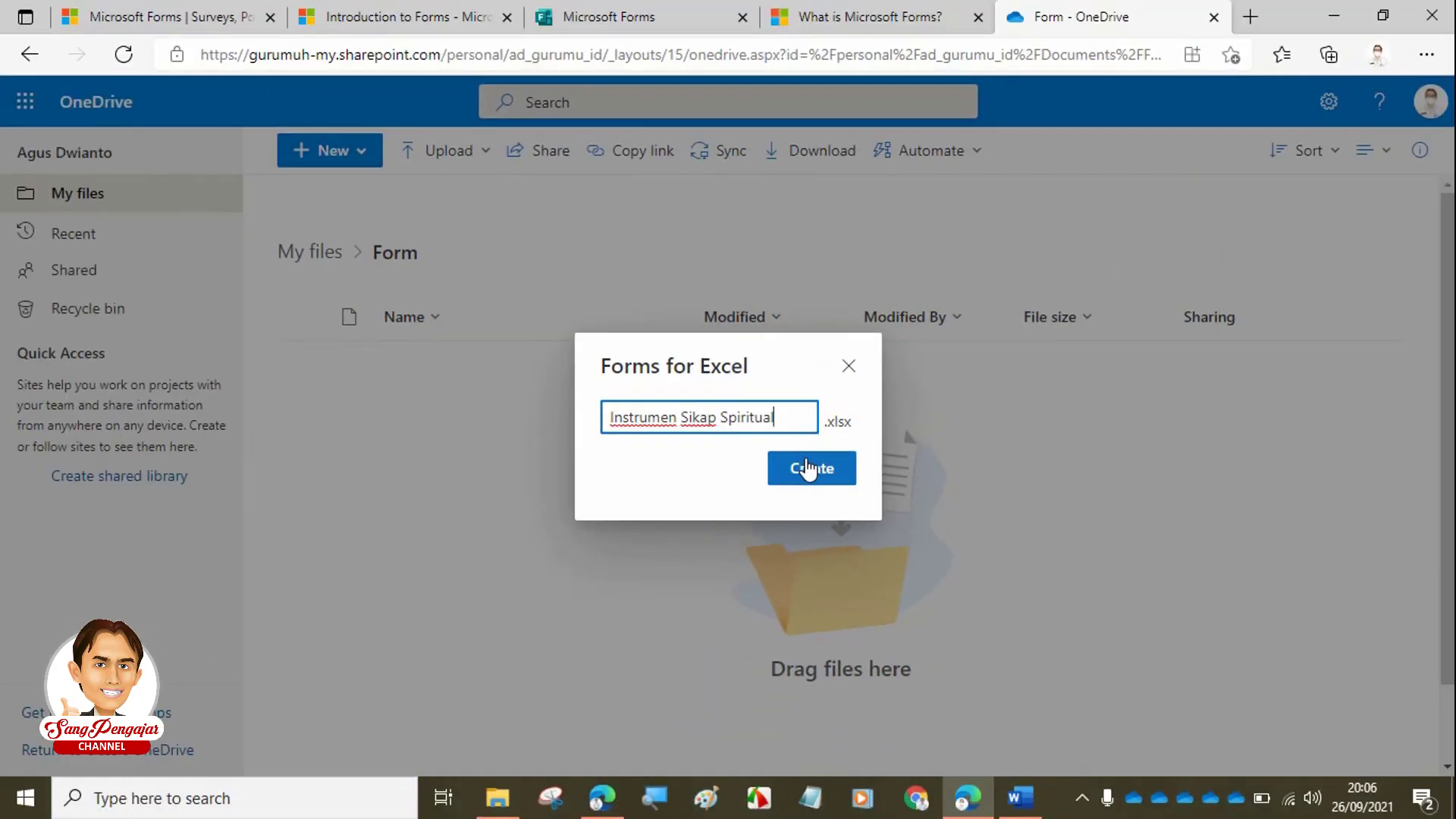
pyautogui.click(820, 476)
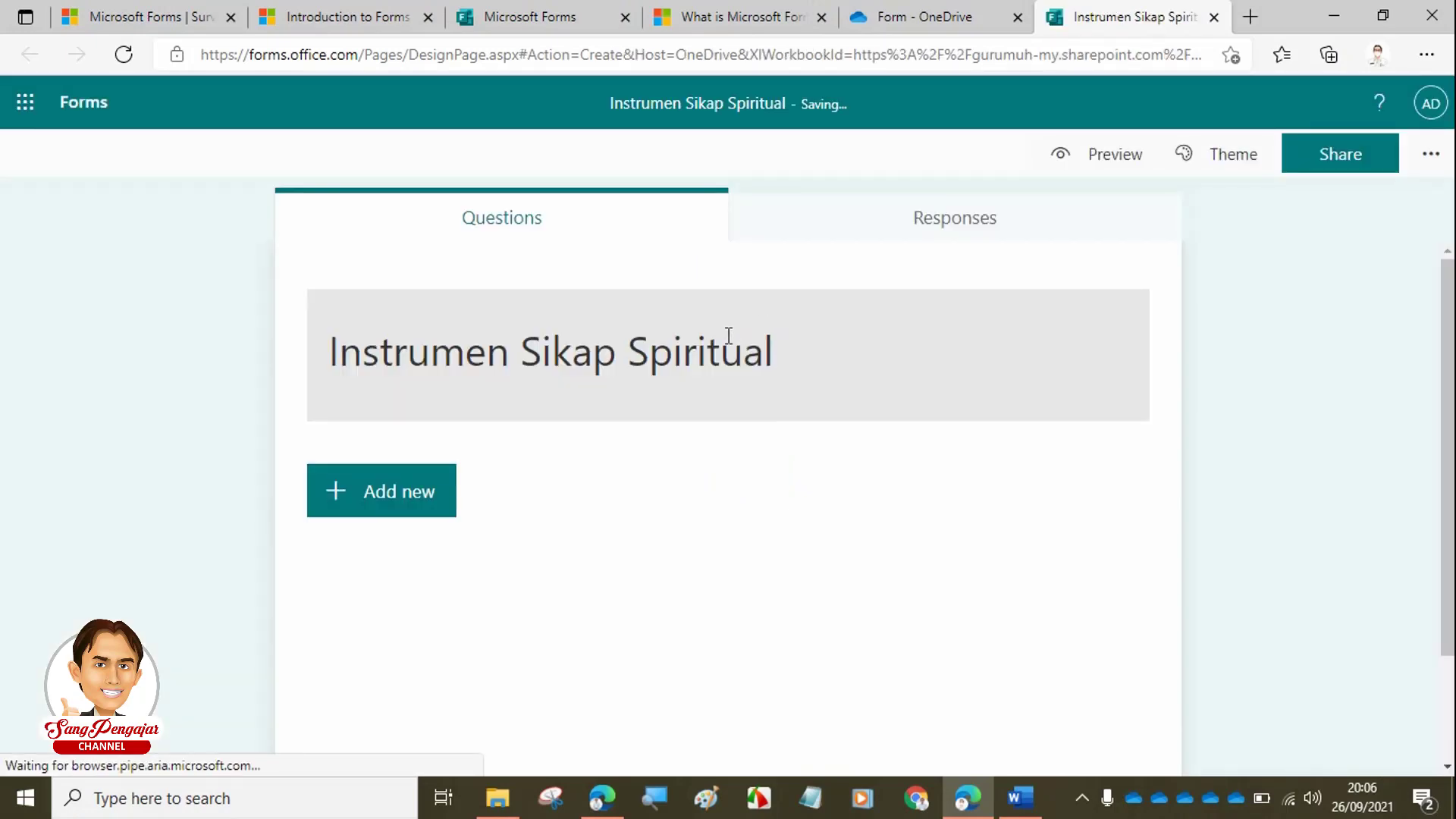
# - Keep 'Instrumen Sikap Spiritual' as the form title, then bring back the angket-sikap-2014-ok.docx Word document
pyautogui.click(548, 356)
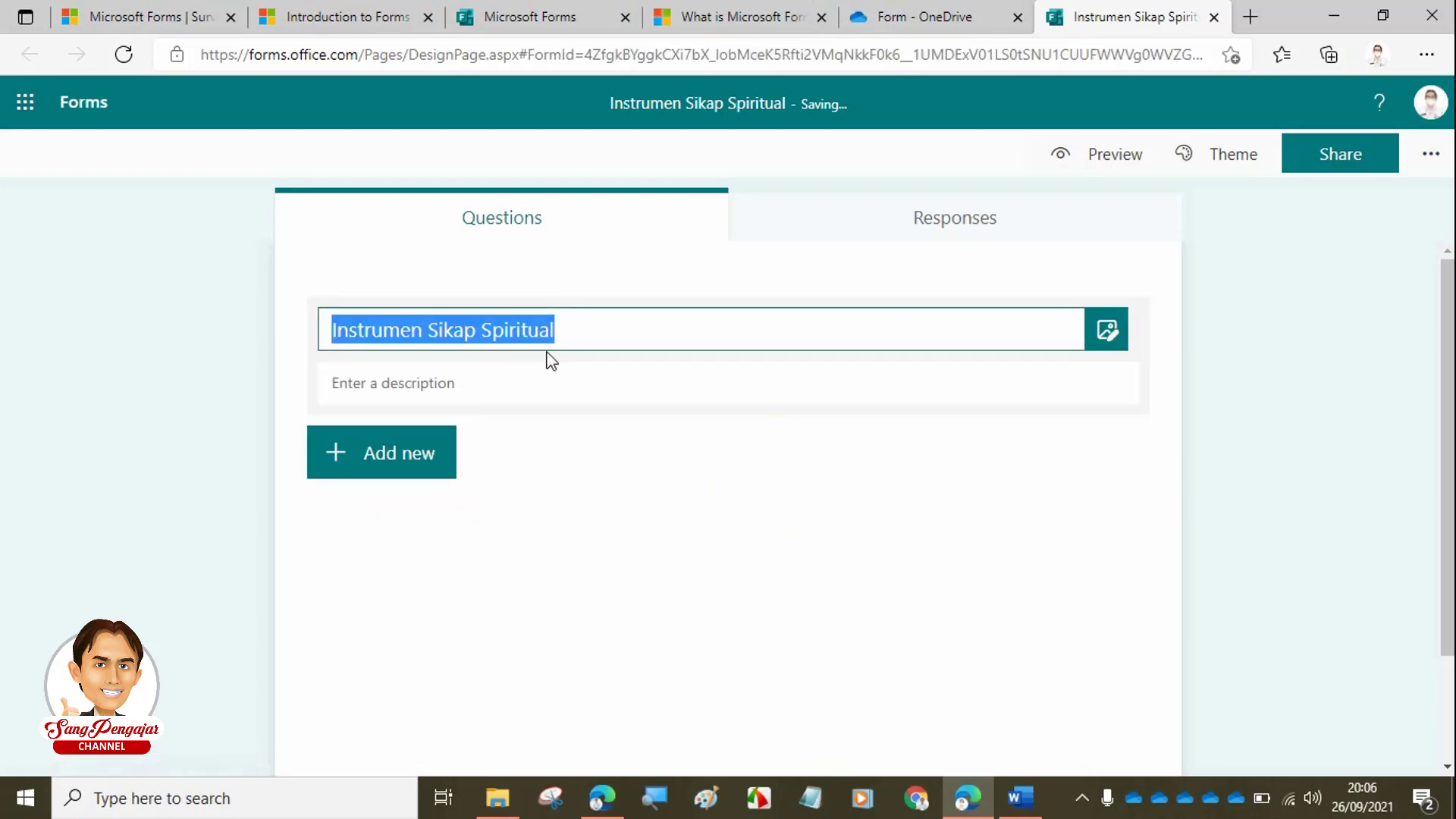
pyautogui.click(561, 331)
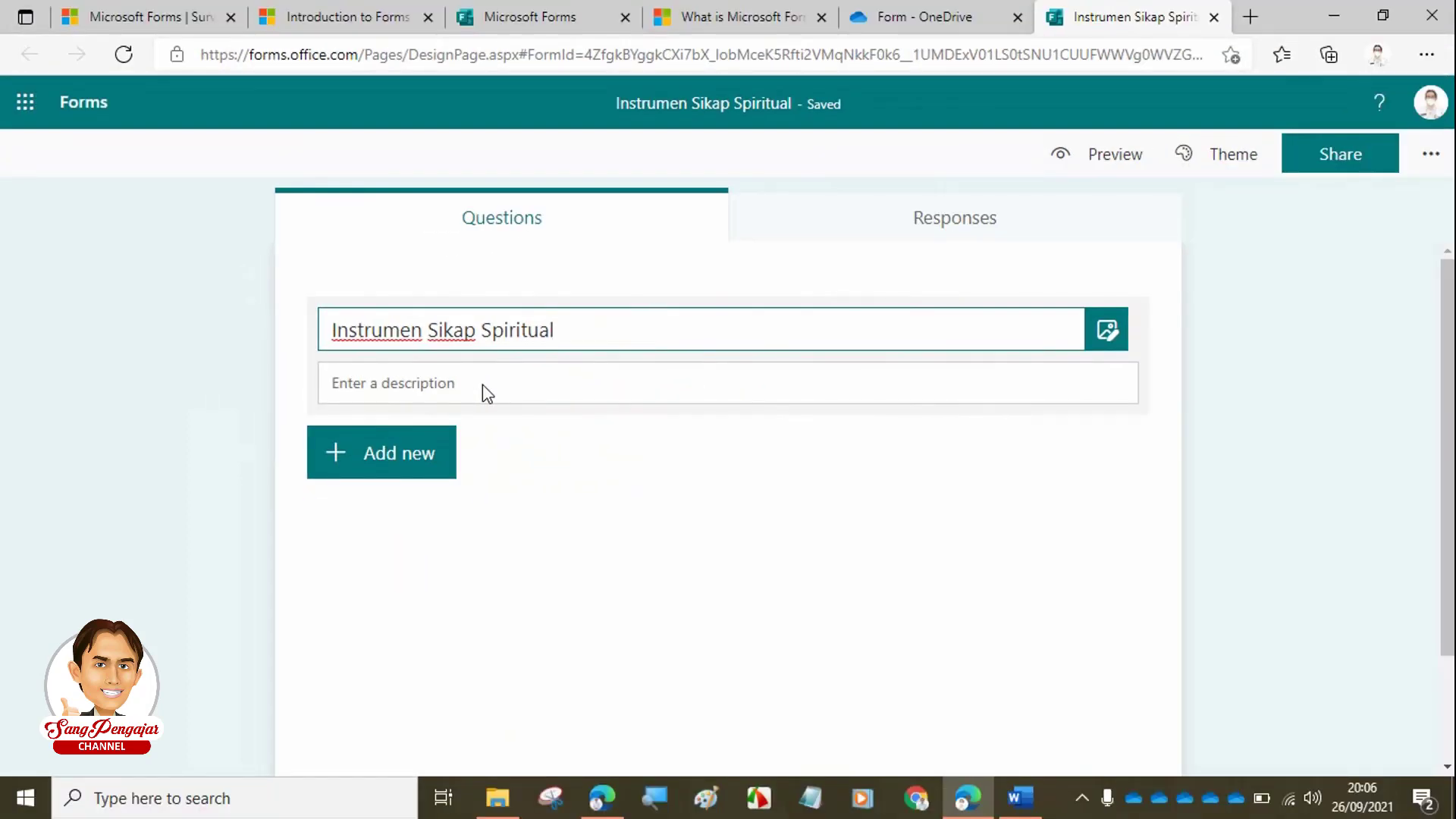
pyautogui.click(459, 383)
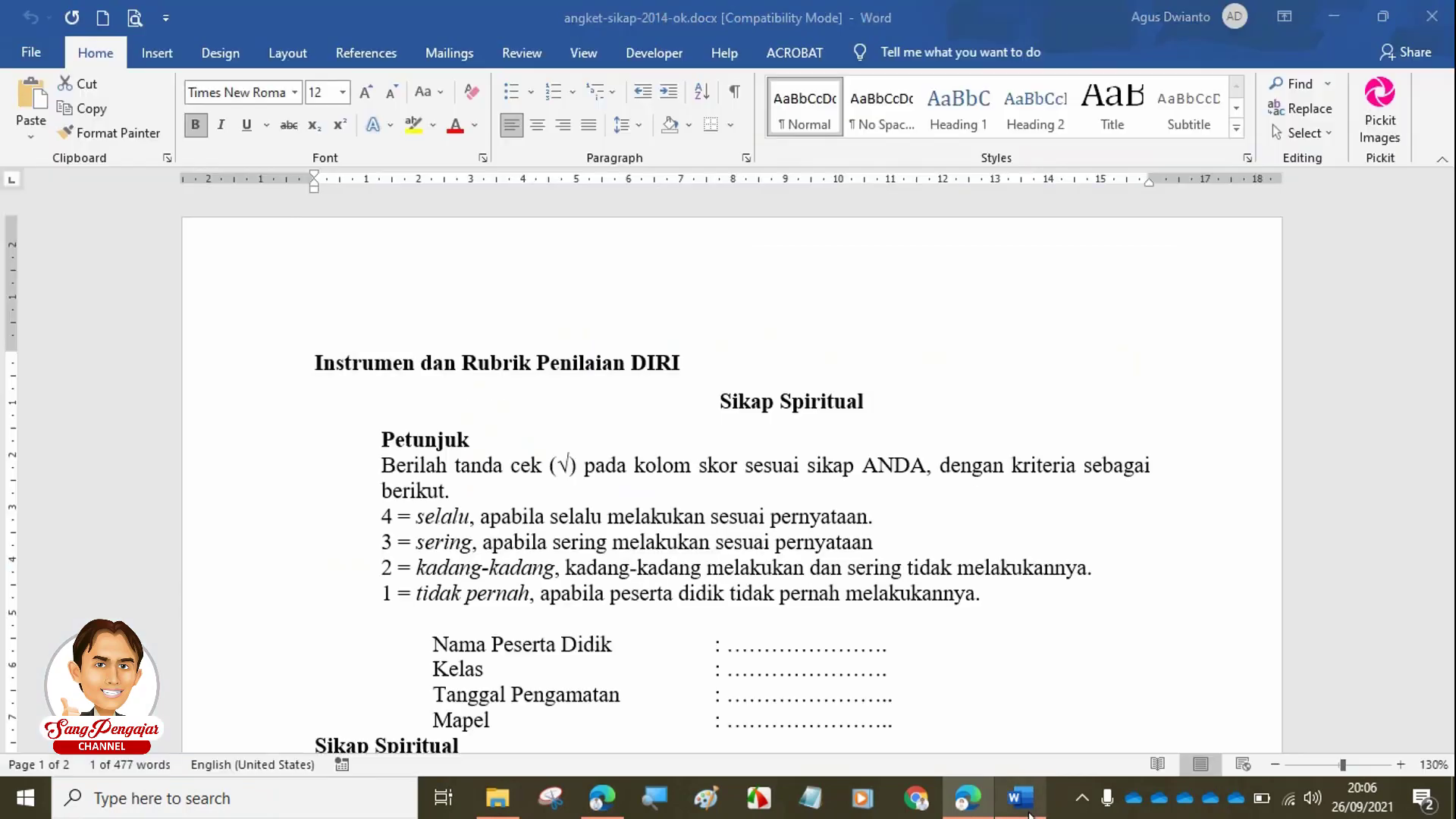
pyautogui.click(1021, 798)
pyautogui.click(452, 491)
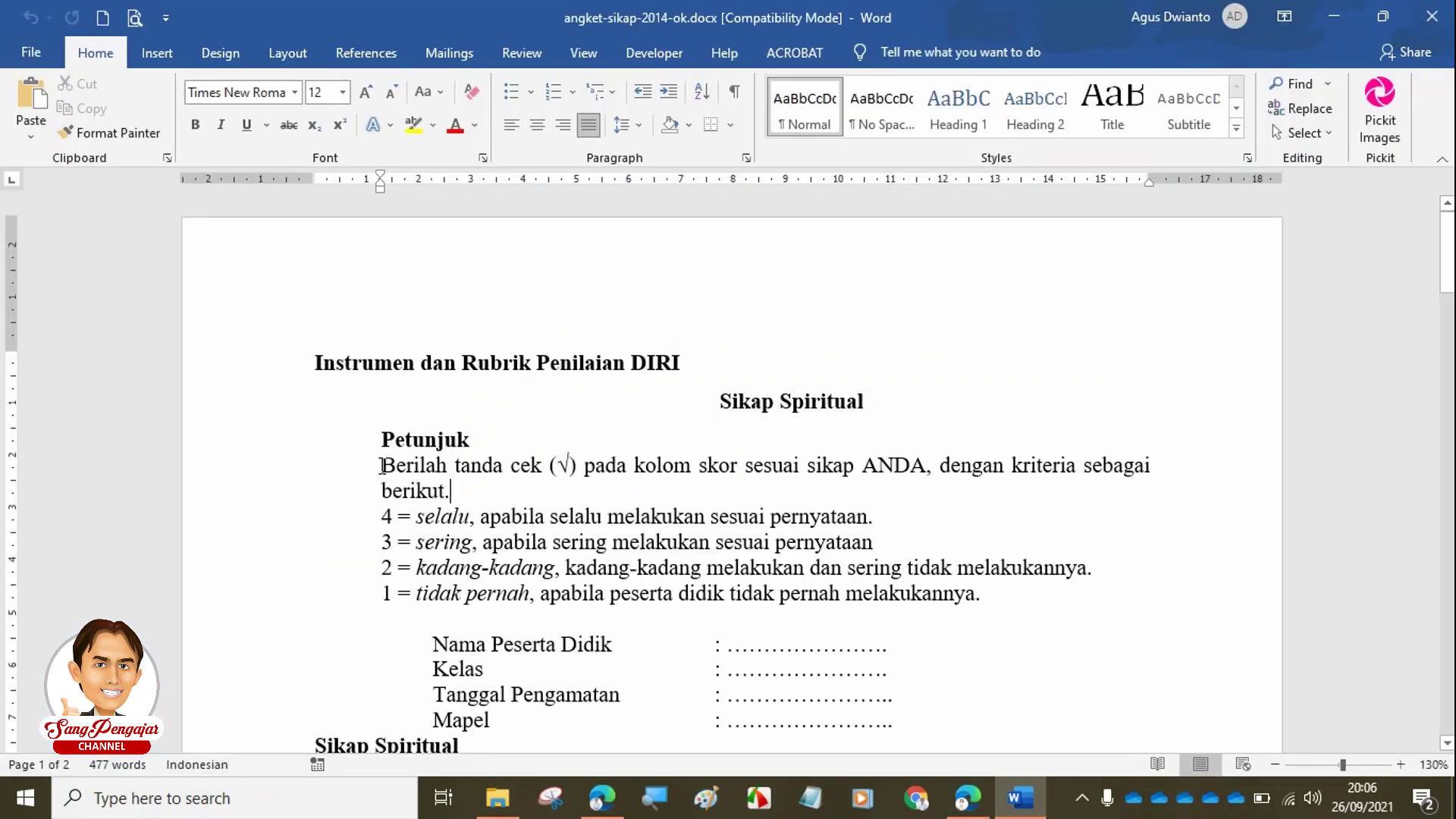
# - Paste the Word Petunjuk instructions and 4-to-1 rating criteria into the form description
pyautogui.moveTo(386, 466); pyautogui.dragTo(981, 595)
pyautogui.hotkey('ctrl', 'c')
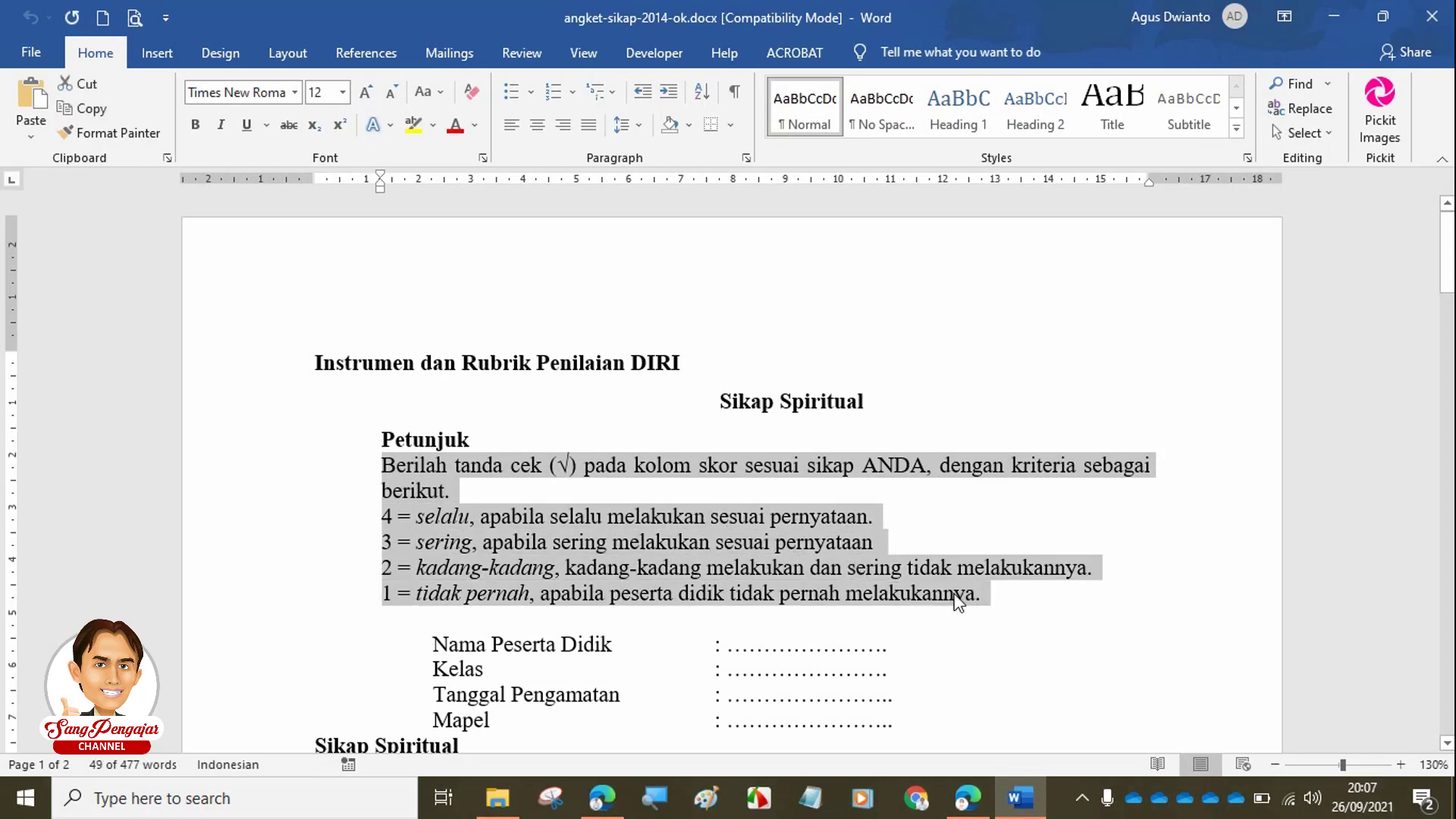
pyautogui.click(970, 797)
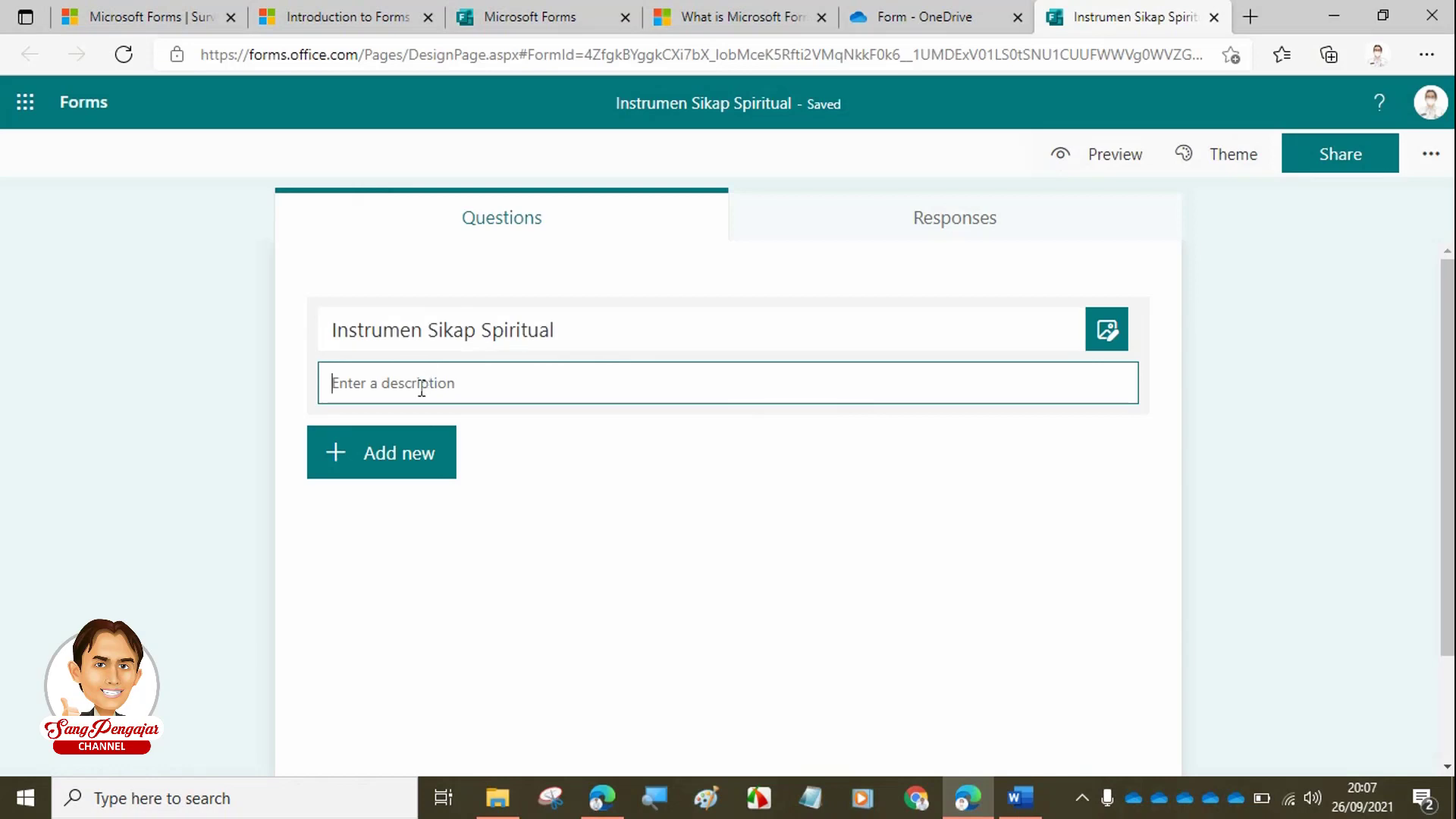
pyautogui.hotkey('ctrl', 'v')
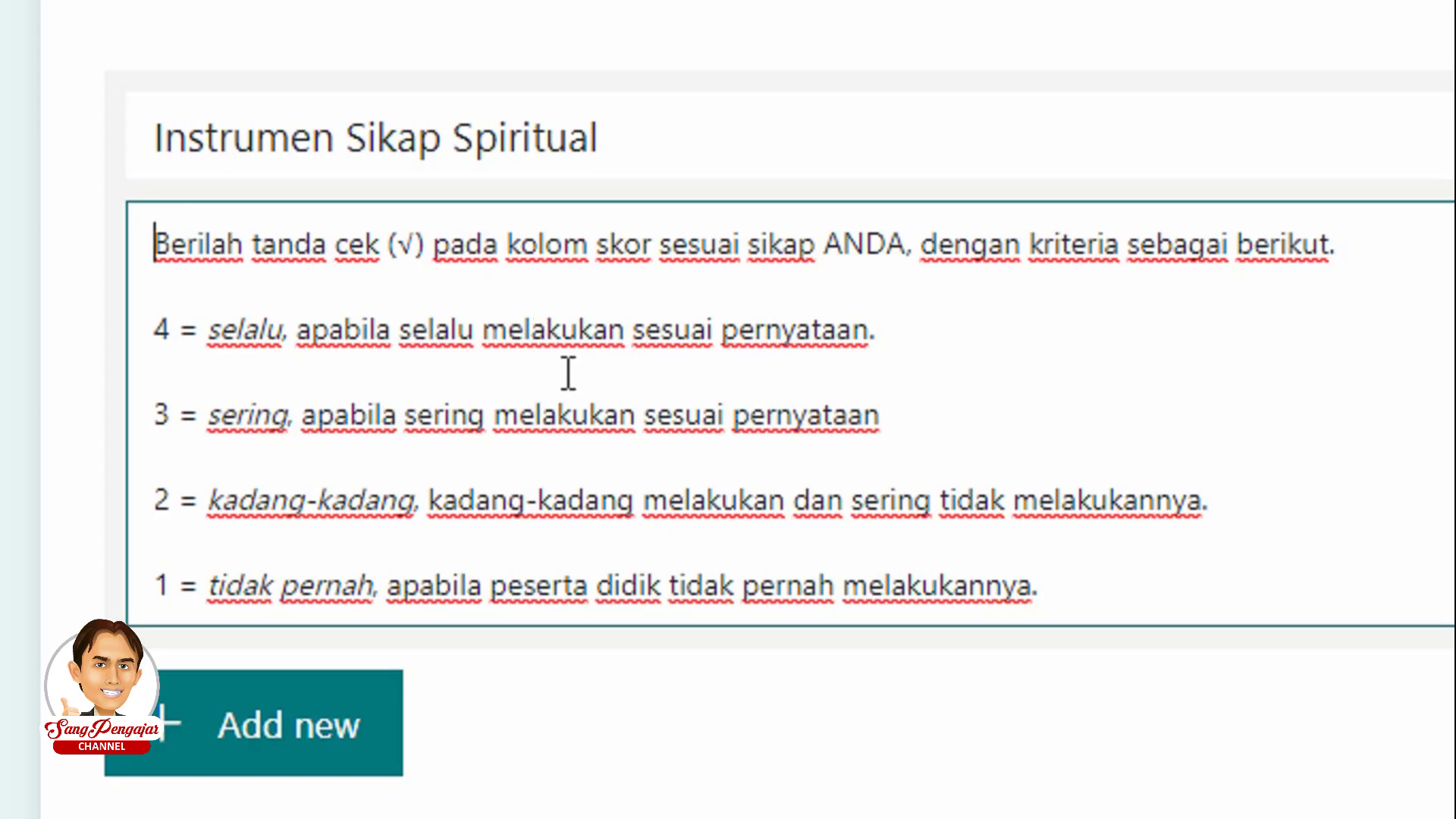
# - Reword the description's opening to 'Isilah form berikut' and change ANDA to Anda
pyautogui.hotkey('ctrl', 'shift', 'Right')
pyautogui.hotkey('ctrl', 'shift', 'Right')
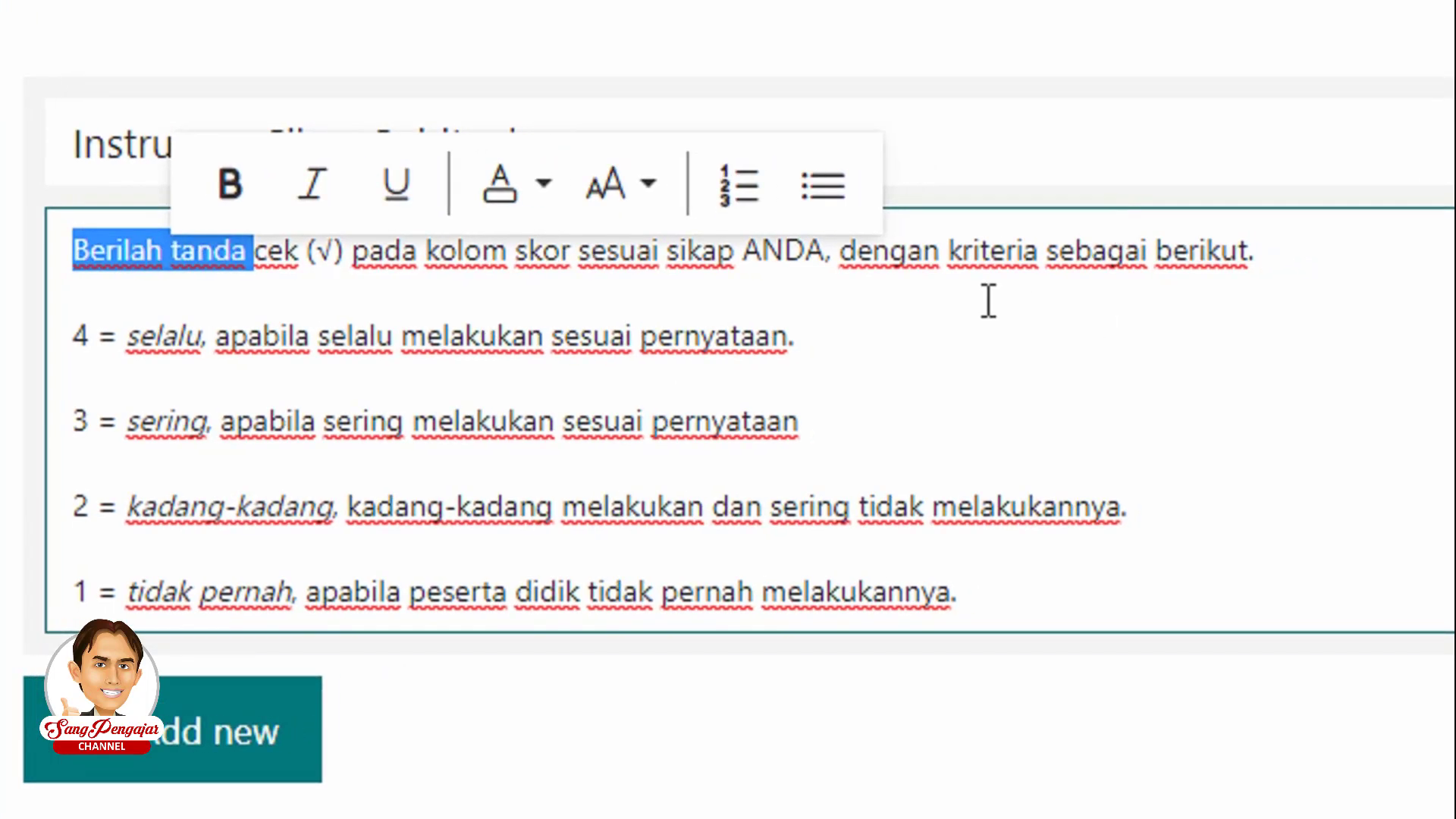
pyautogui.hotkey('ctrl', 'shift', 'Right')
pyautogui.hotkey('ctrl', 'shift', 'Right')
pyautogui.hotkey('ctrl', 'shift', 'Right')
pyautogui.hotkey('ctrl', 'shift', 'Right')
pyautogui.hotkey('ctrl', 'shift', 'Right')
pyautogui.hotkey('ctrl', 'shift', 'Right')
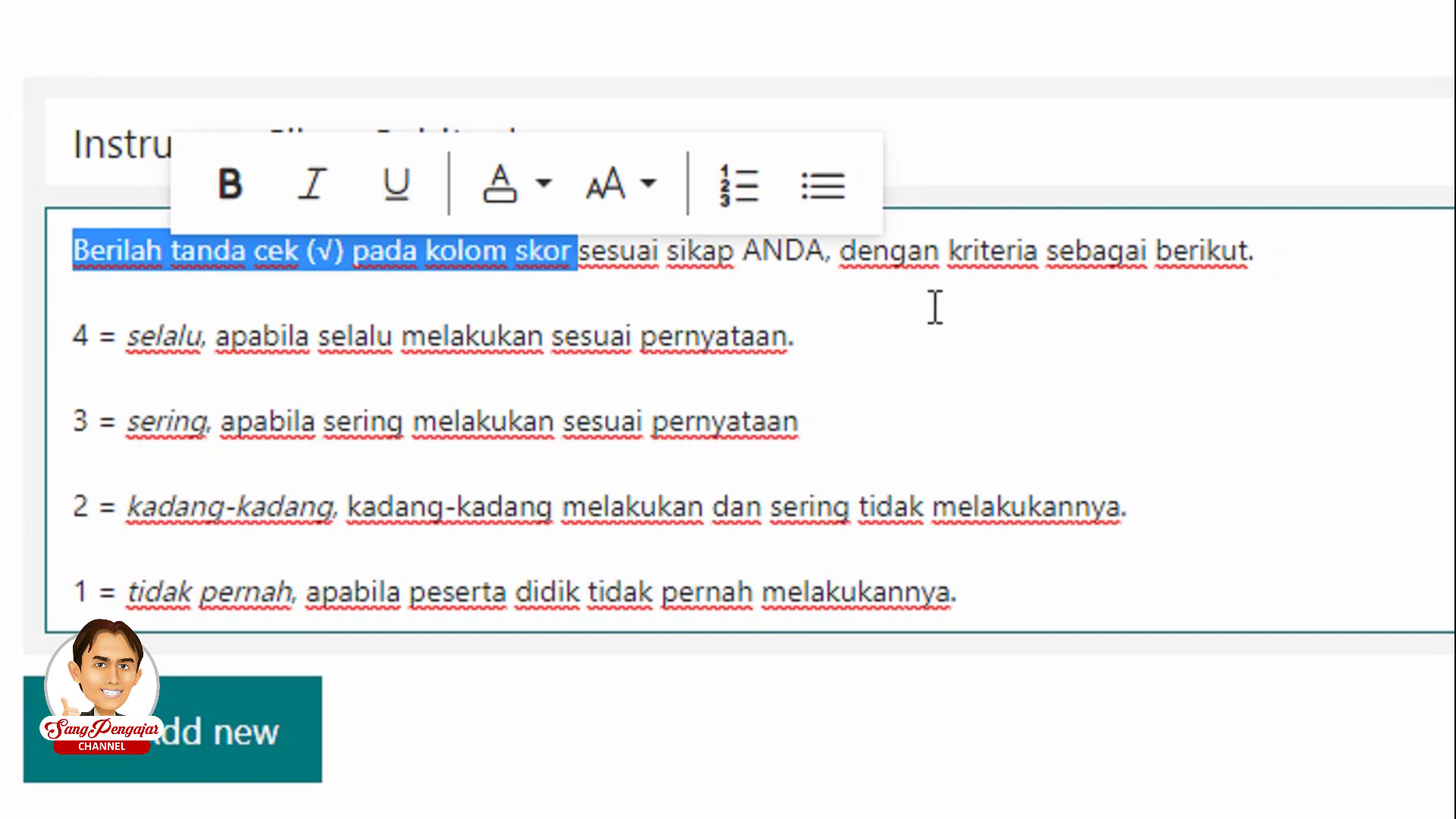
pyautogui.hotkey('shift', 'Left')
pyautogui.write('Isilah ')
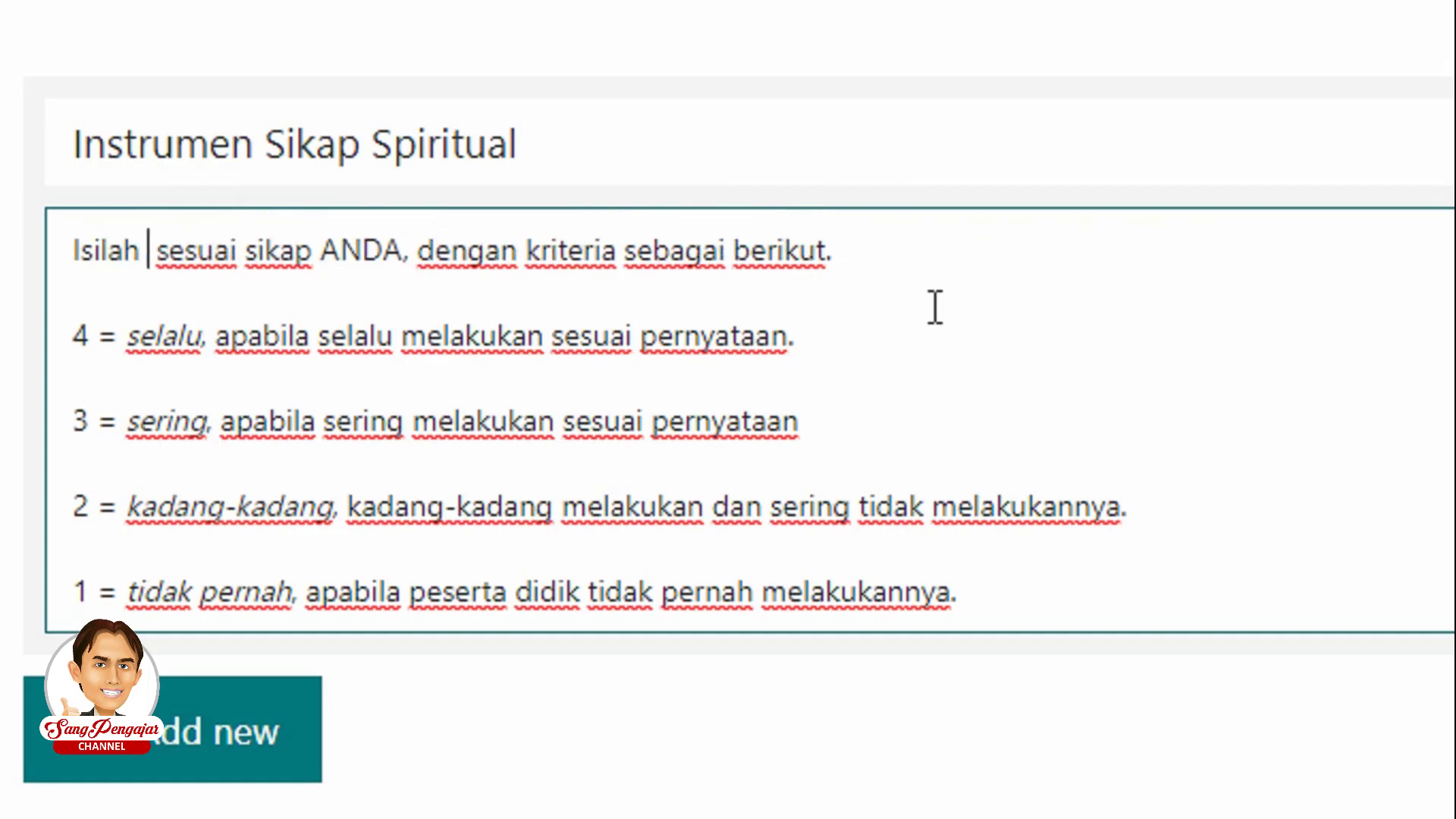
pyautogui.write('form')
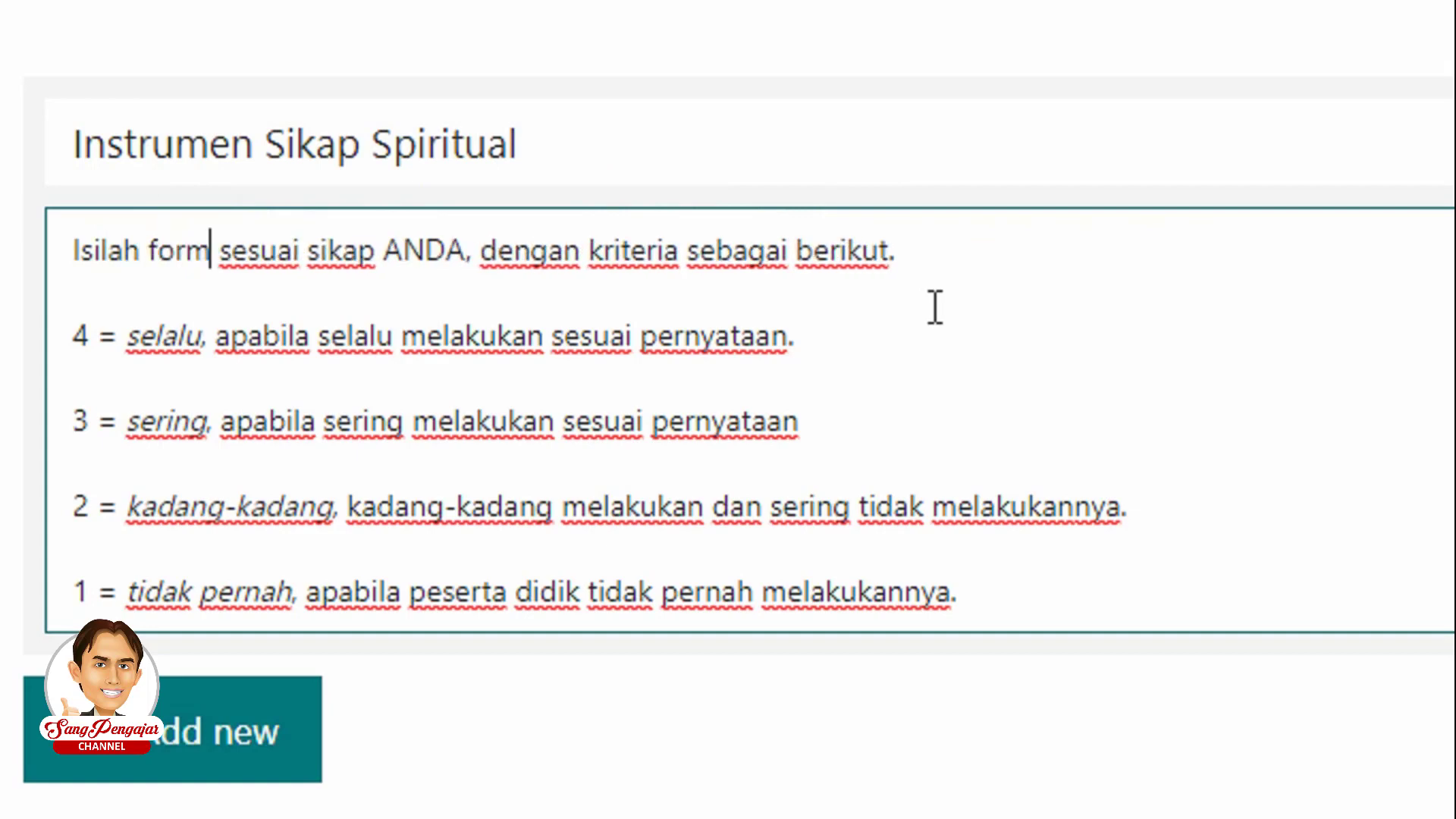
pyautogui.write(' beri')
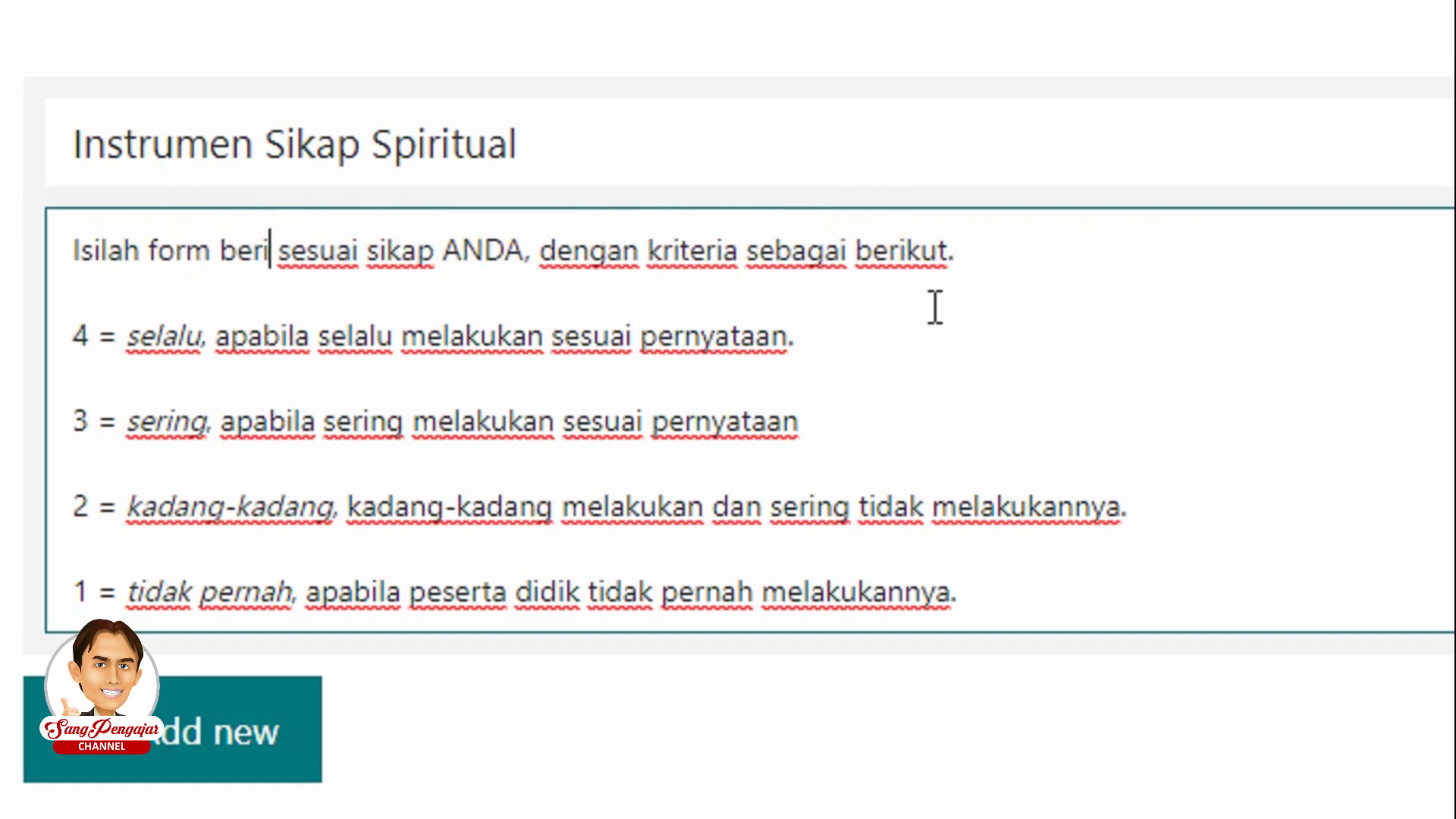
pyautogui.write('kut')
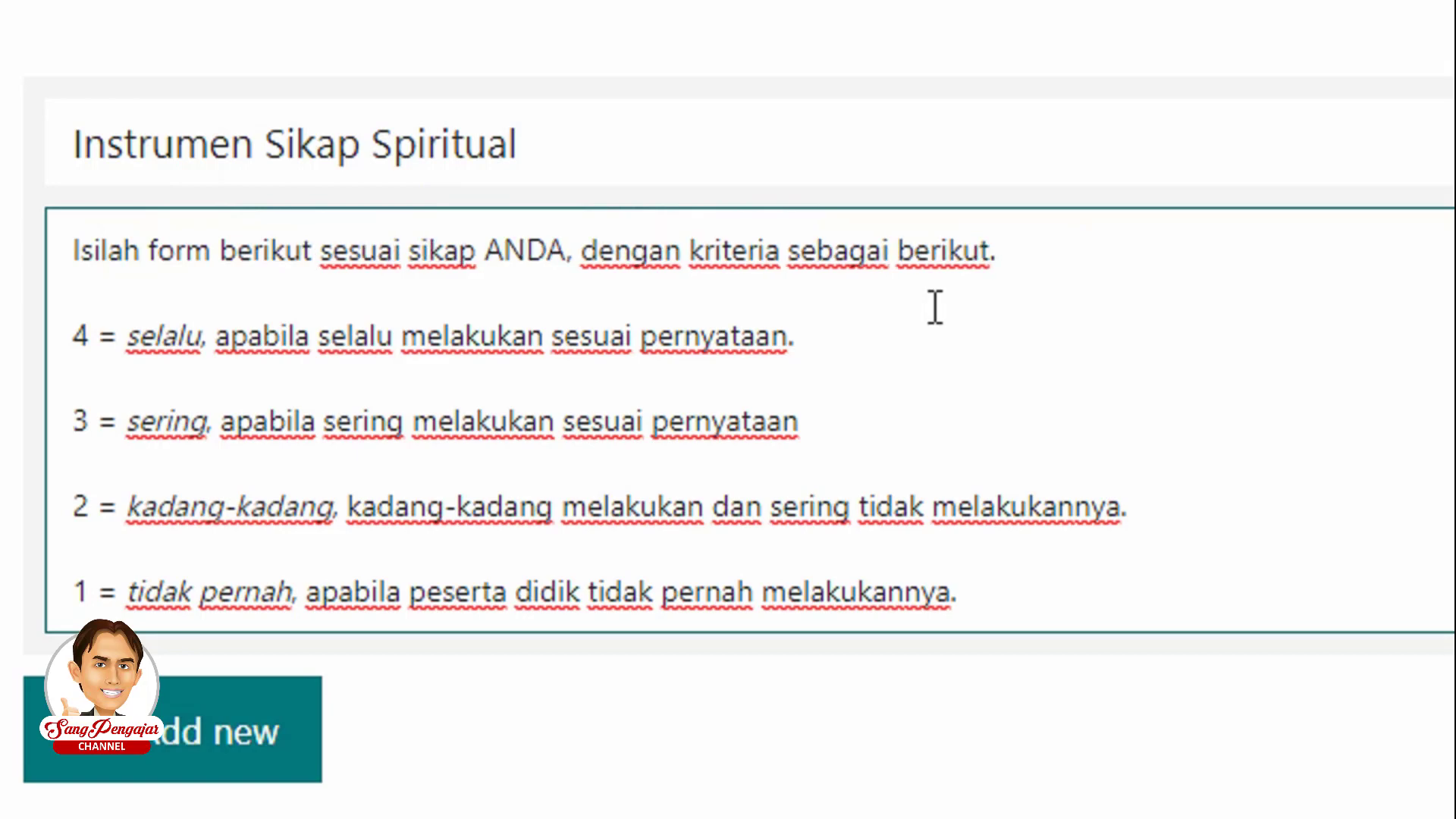
pyautogui.hotkey('ctrl', 'Right')
pyautogui.hotkey('ctrl', 'Right')
pyautogui.hotkey('ctrl', 'Right')
pyautogui.hotkey('ctrl', 'shift', 'Right')
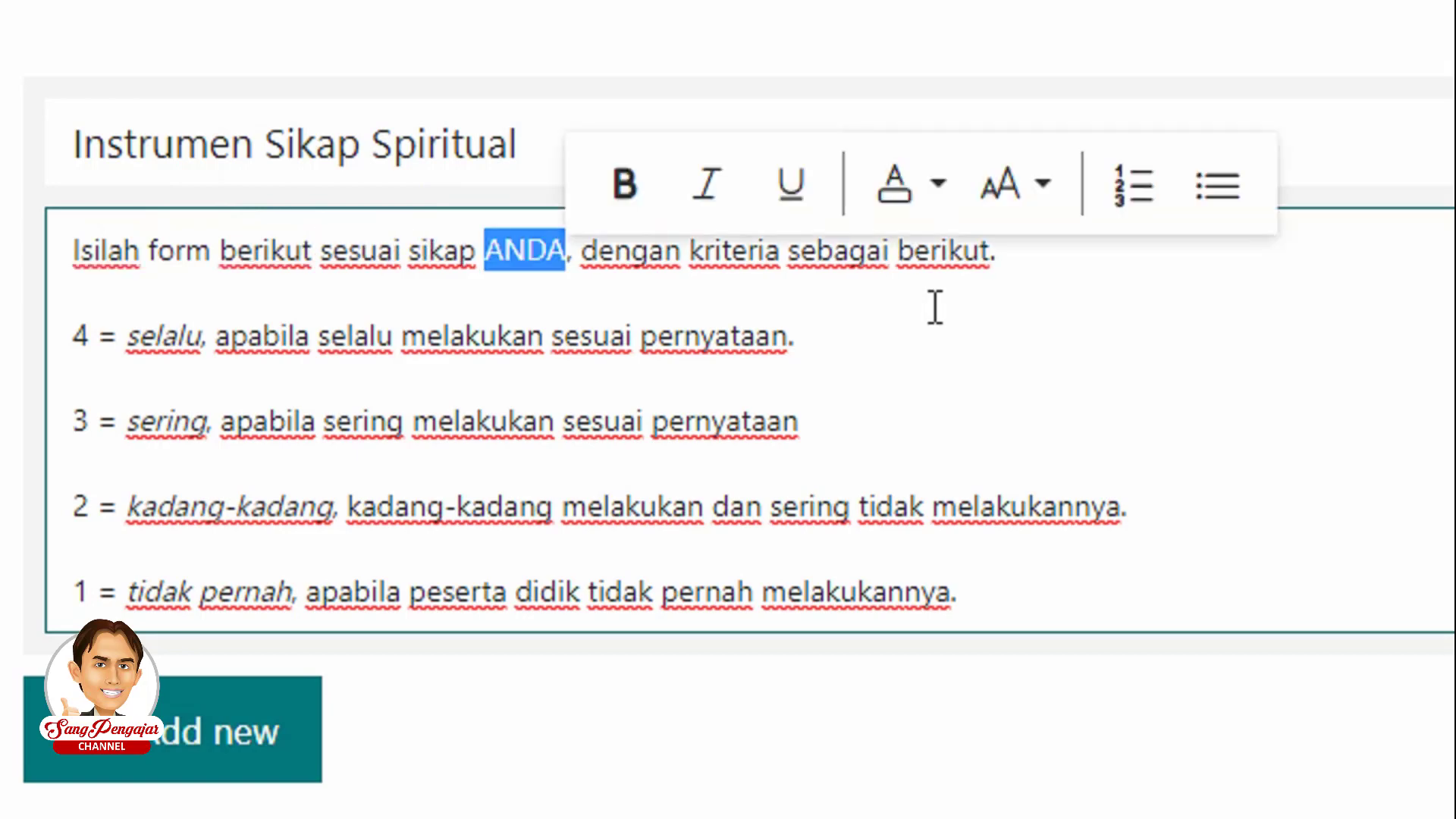
pyautogui.write('Anda')
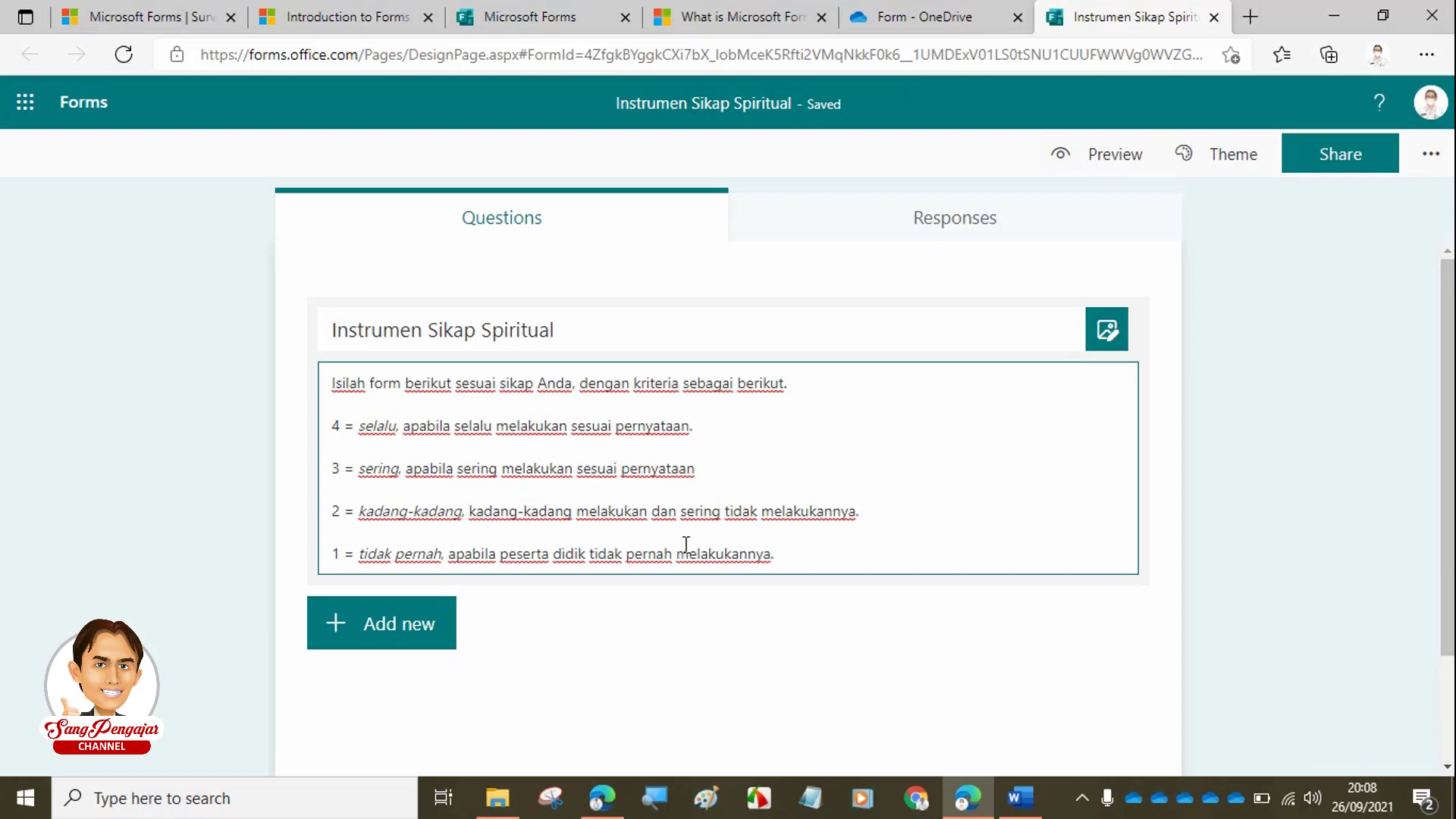
pyautogui.click(1020, 797)
pyautogui.scroll(-3, 743, 623)
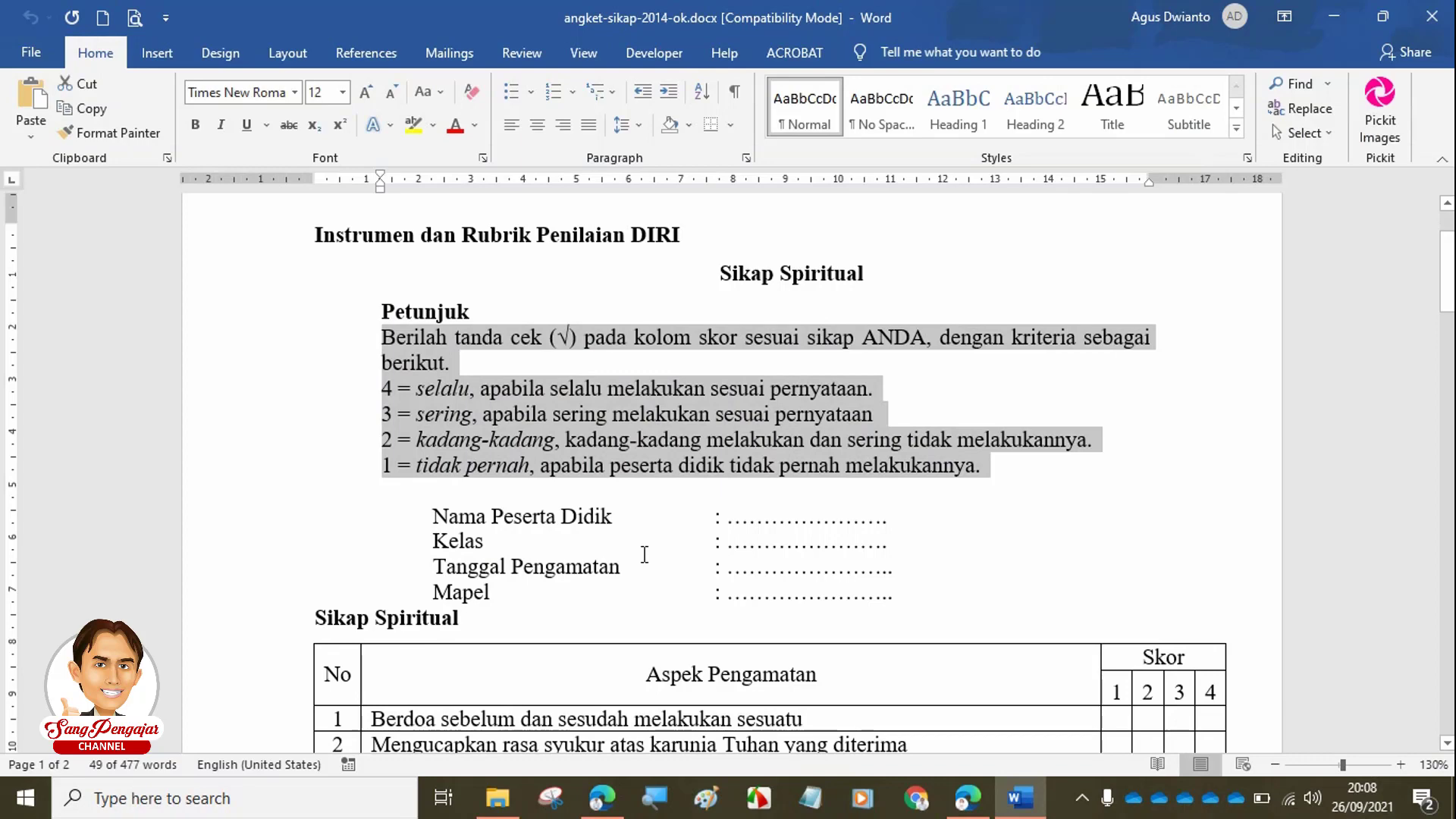
pyautogui.click(459, 520)
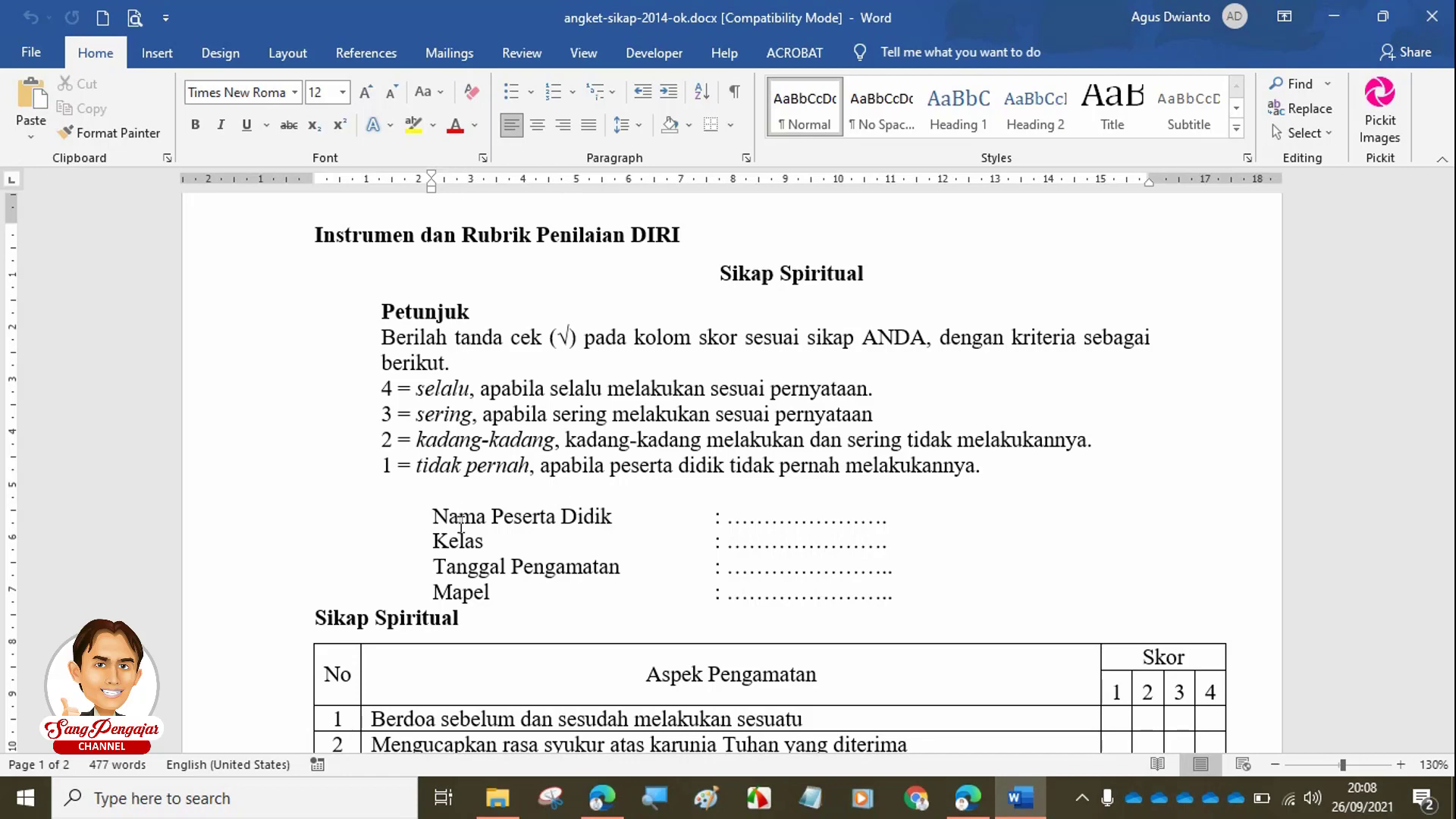
pyautogui.scroll(-3, 605, 483)
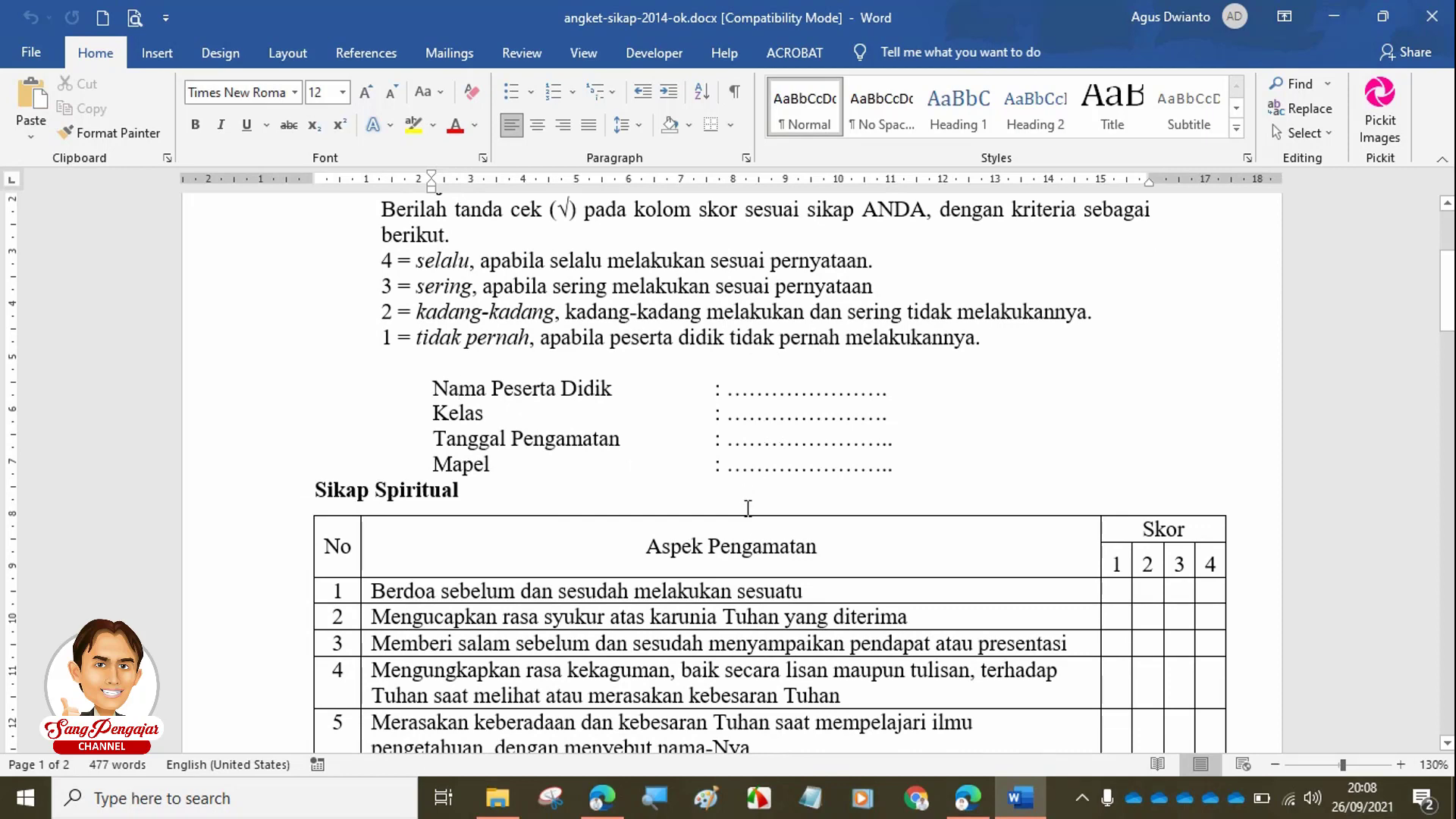
pyautogui.scroll(-3, 763, 533)
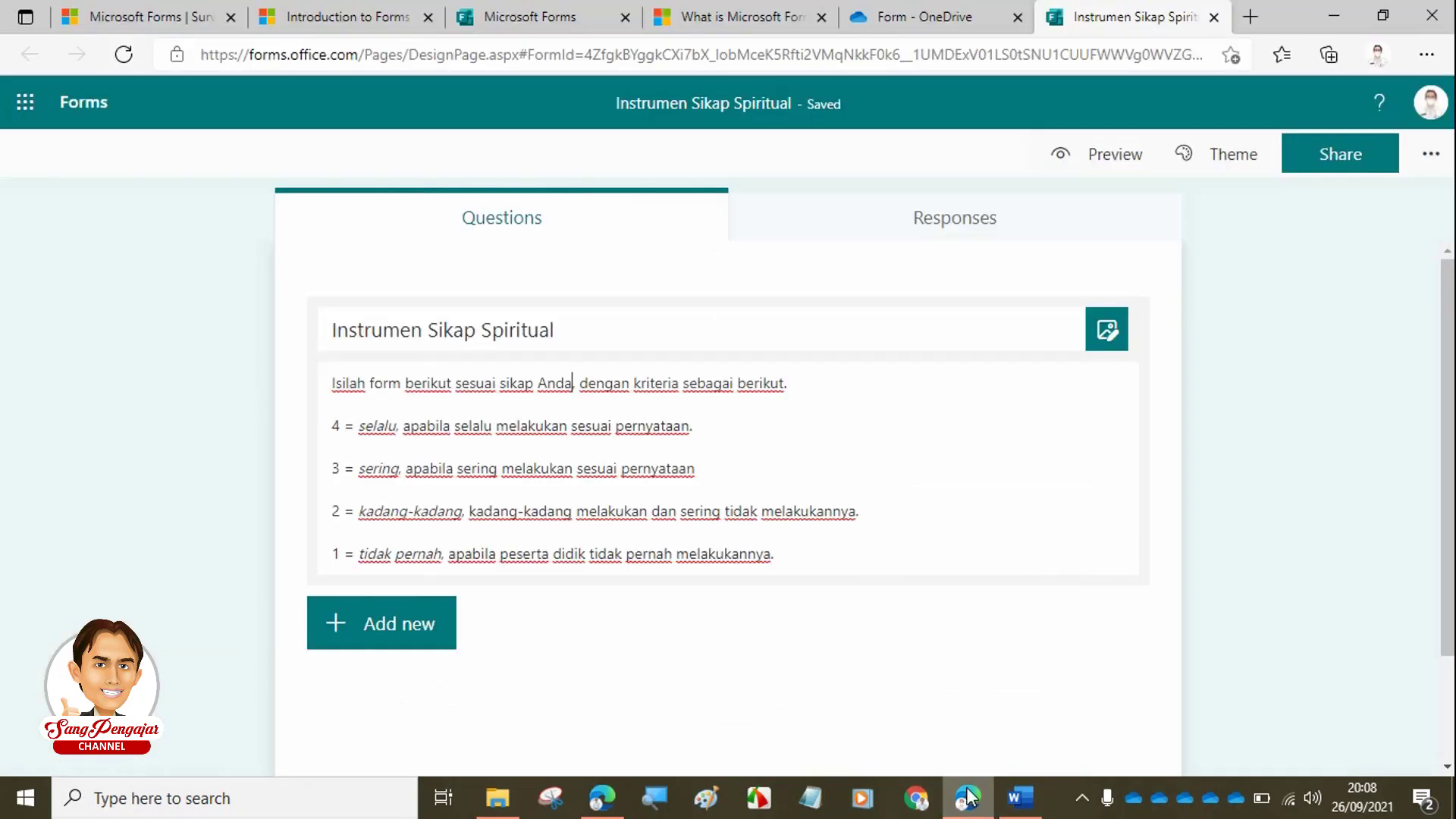
pyautogui.click(968, 796)
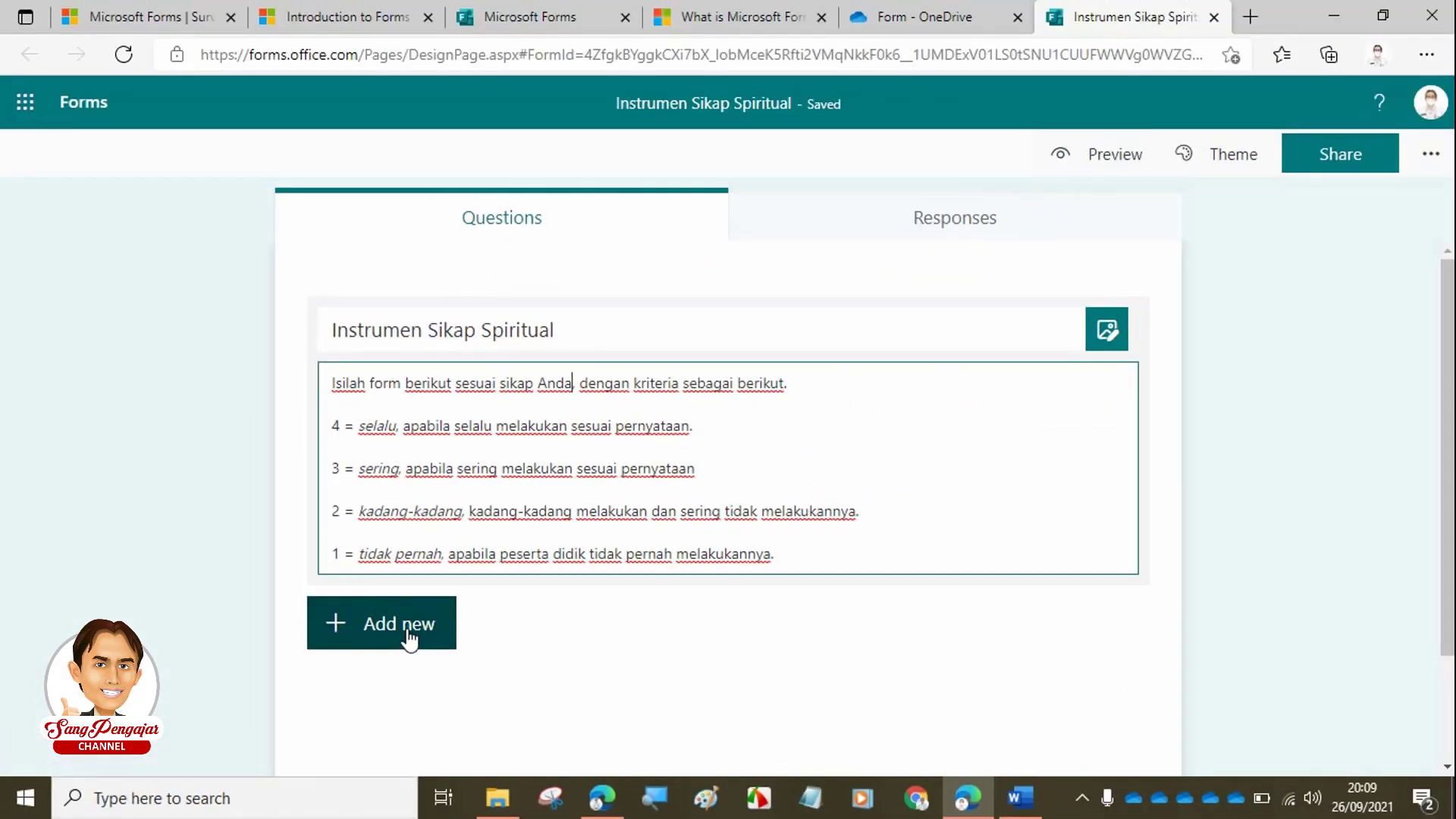
pyautogui.click(410, 641)
pyautogui.click(409, 638)
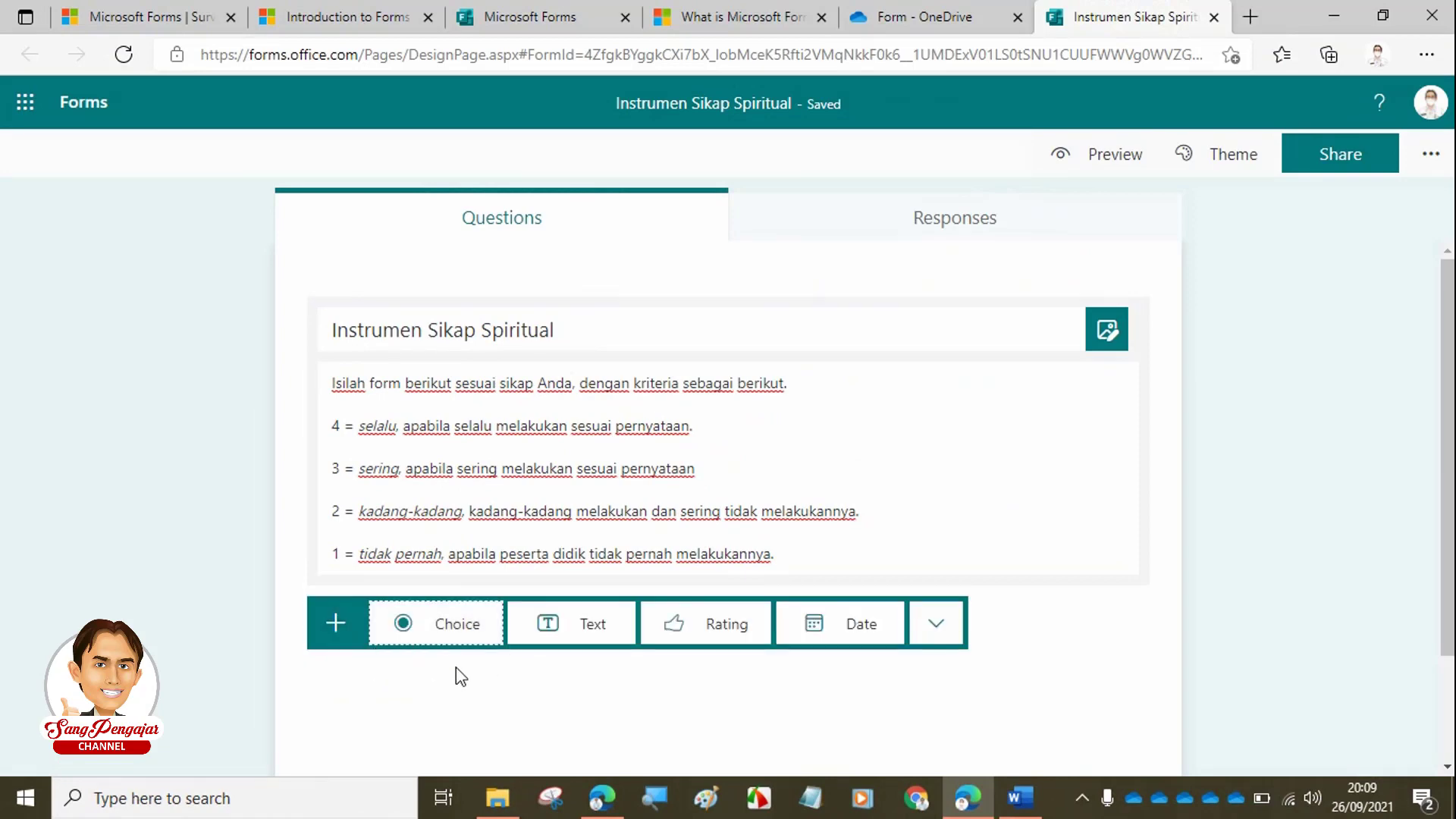
pyautogui.click(1014, 796)
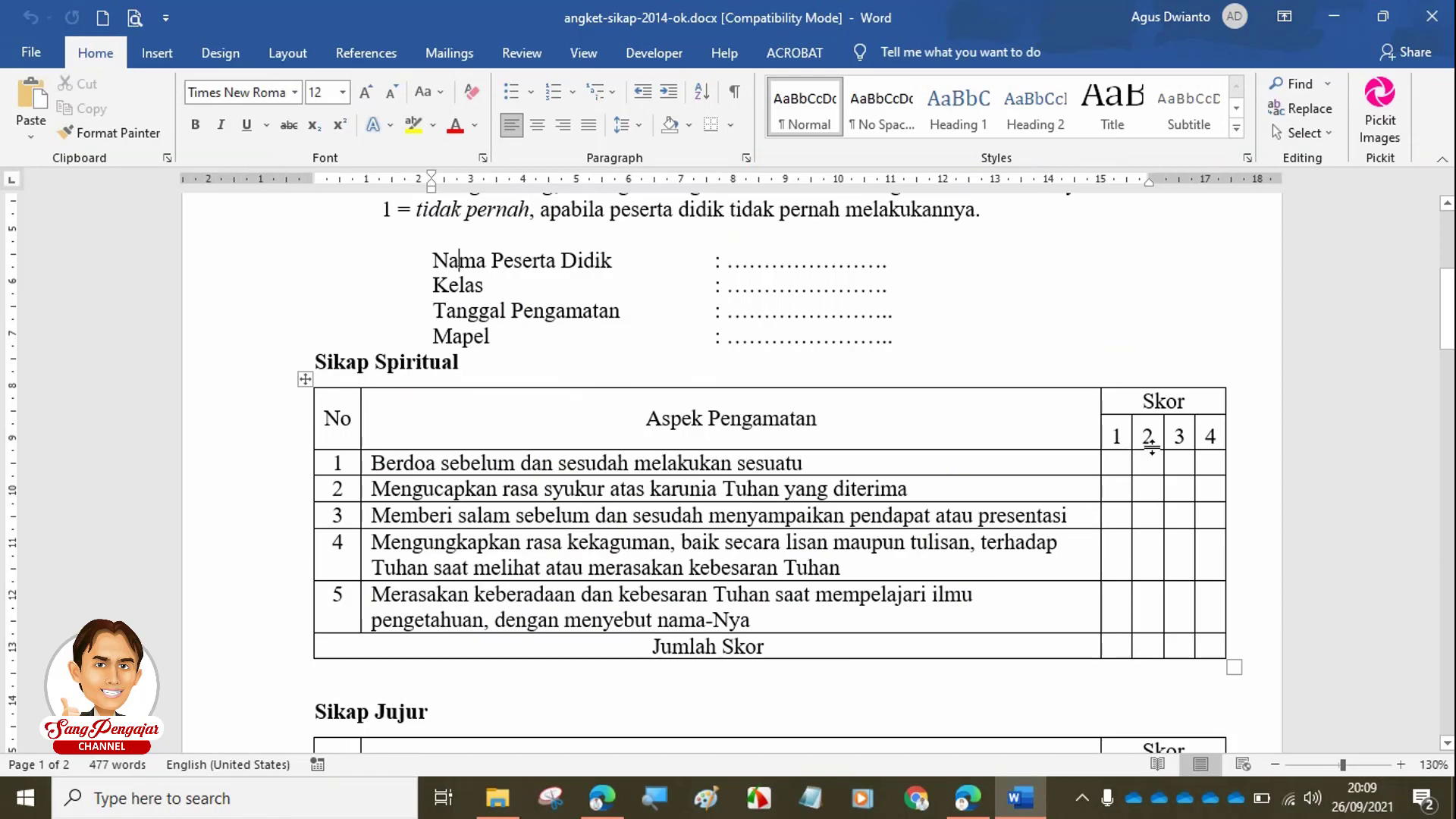
pyautogui.click(969, 796)
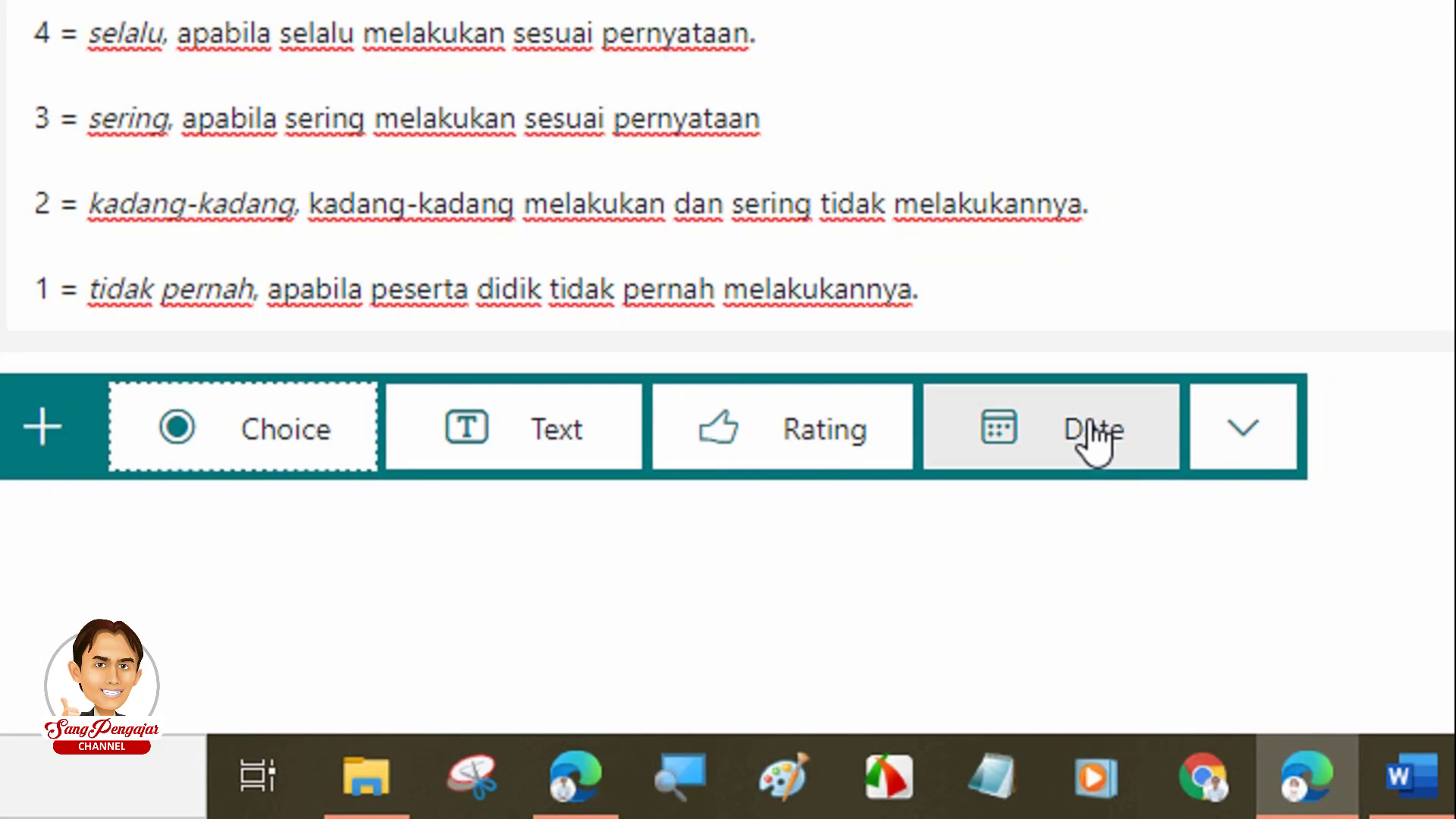
pyautogui.click(1167, 438)
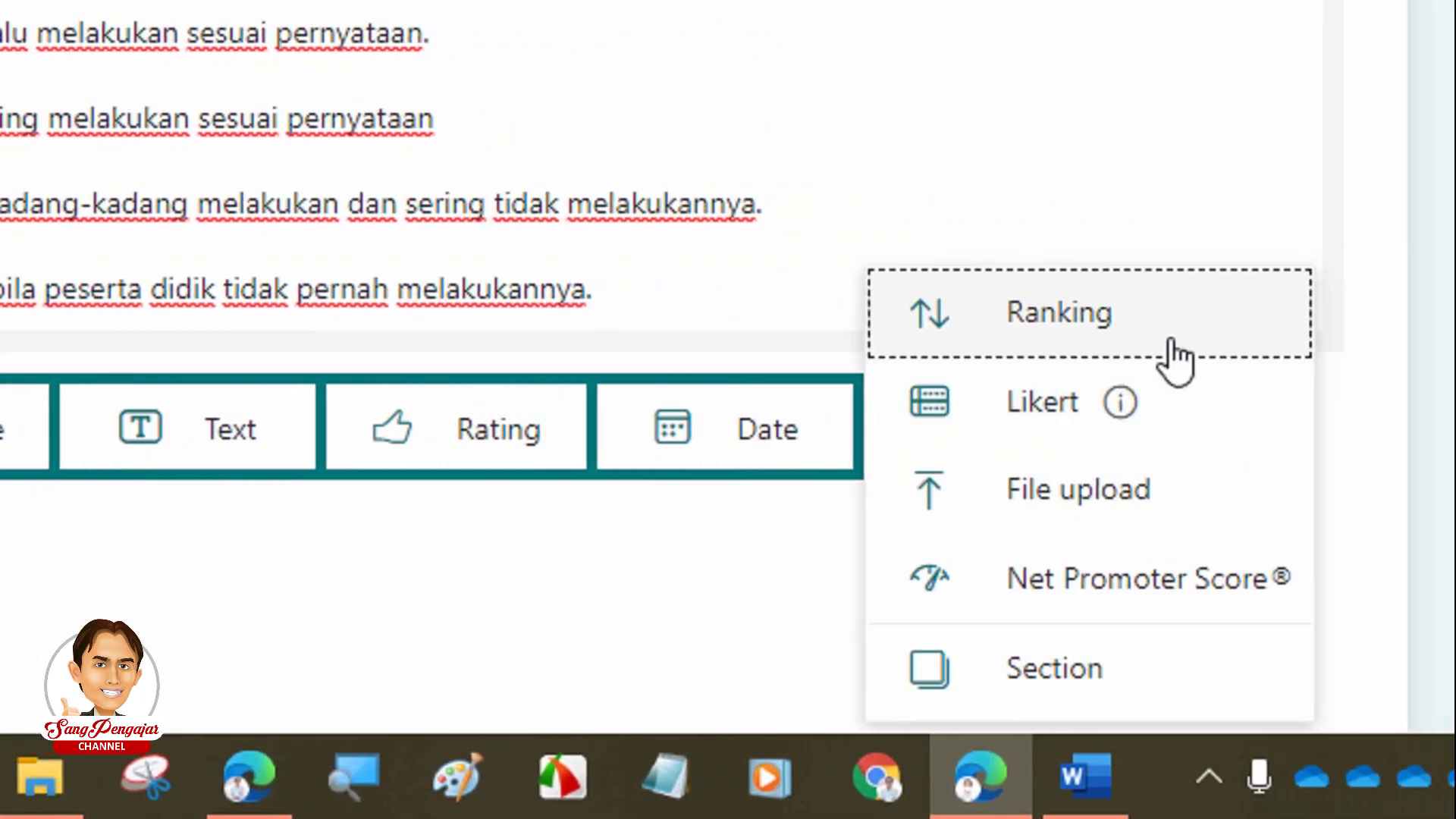
pyautogui.scroll(-1, 1141, 501)
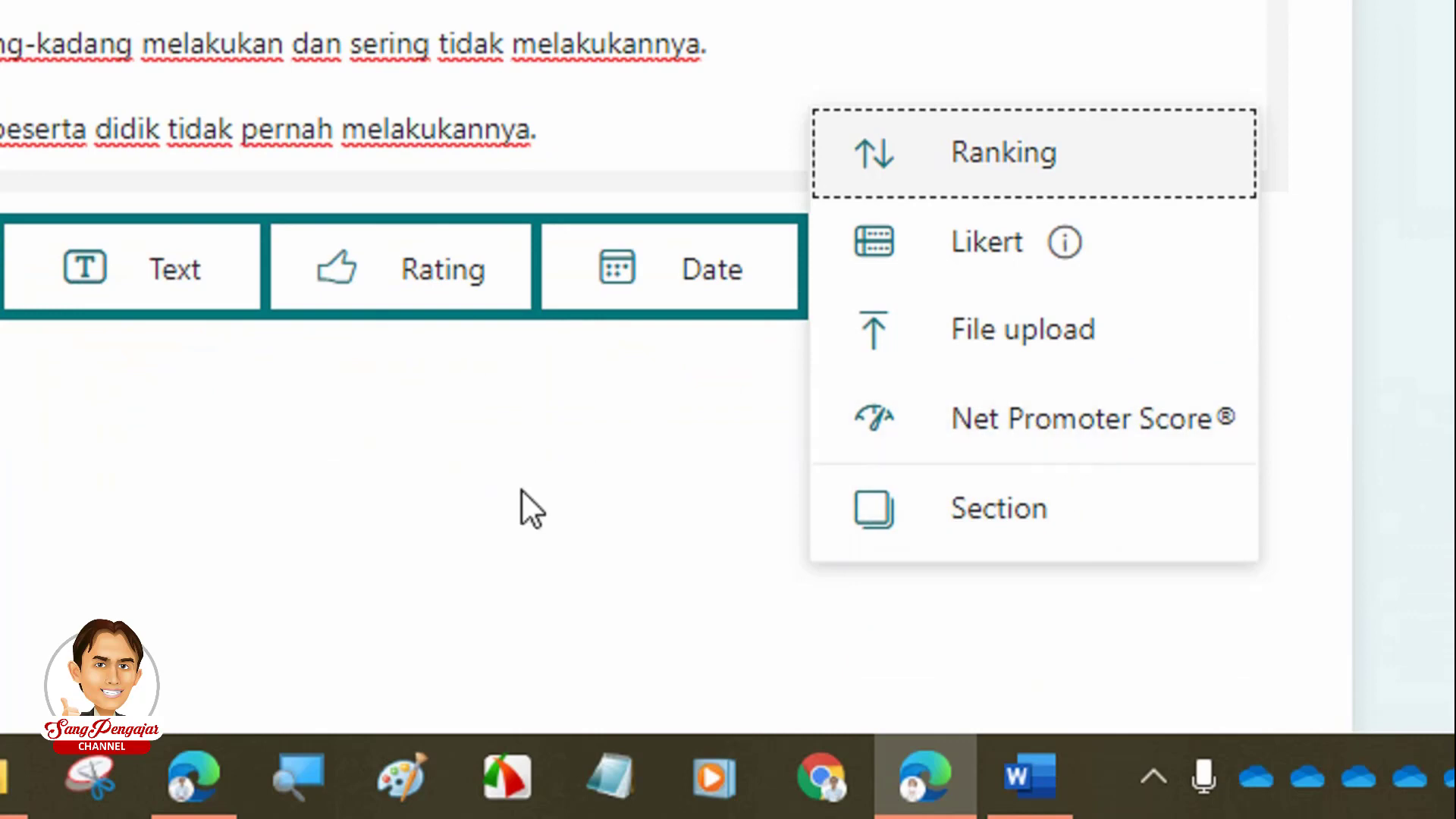
pyautogui.click(173, 481)
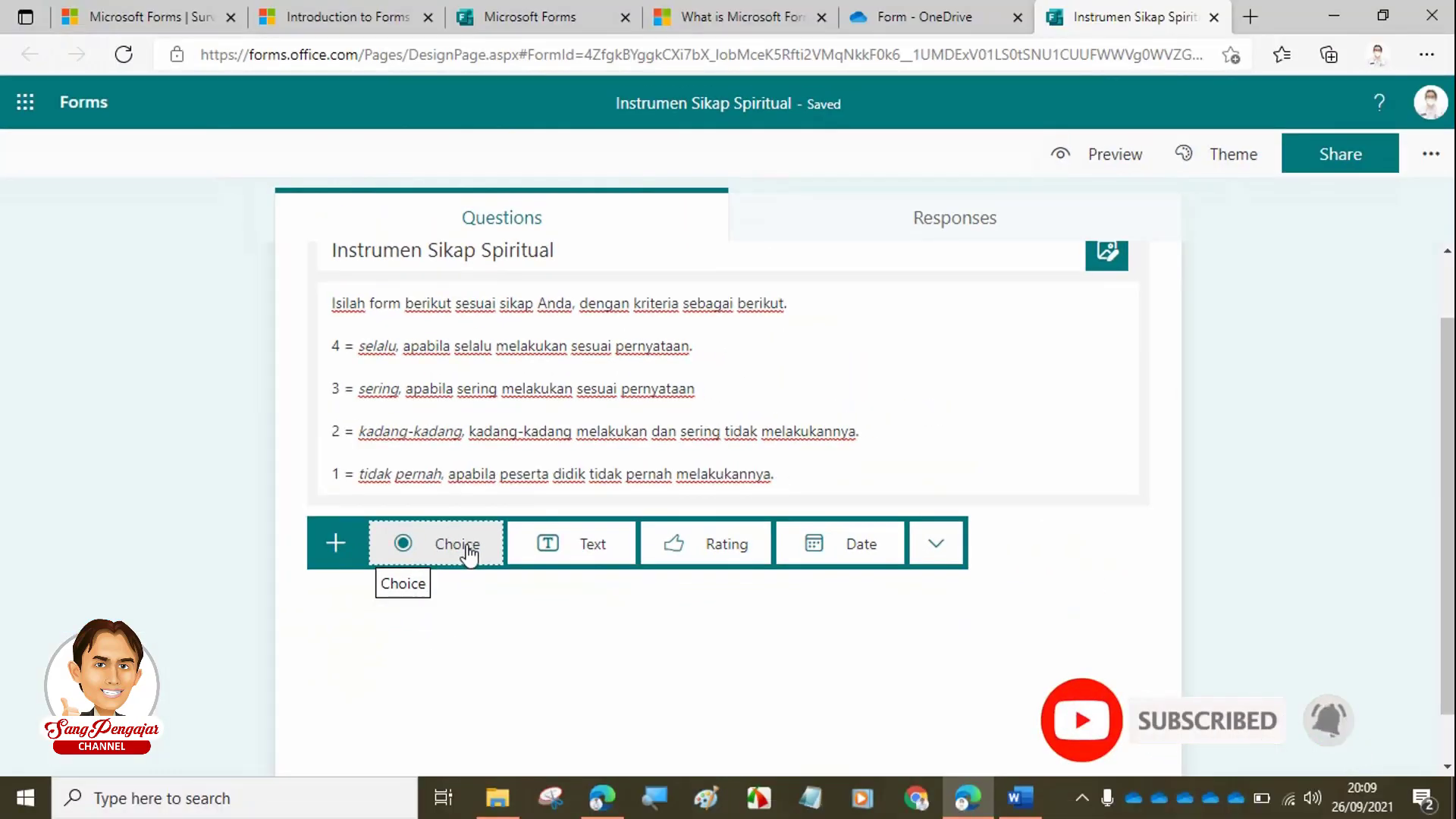
# - Add a new Choice question to the form
pyautogui.click(464, 547)
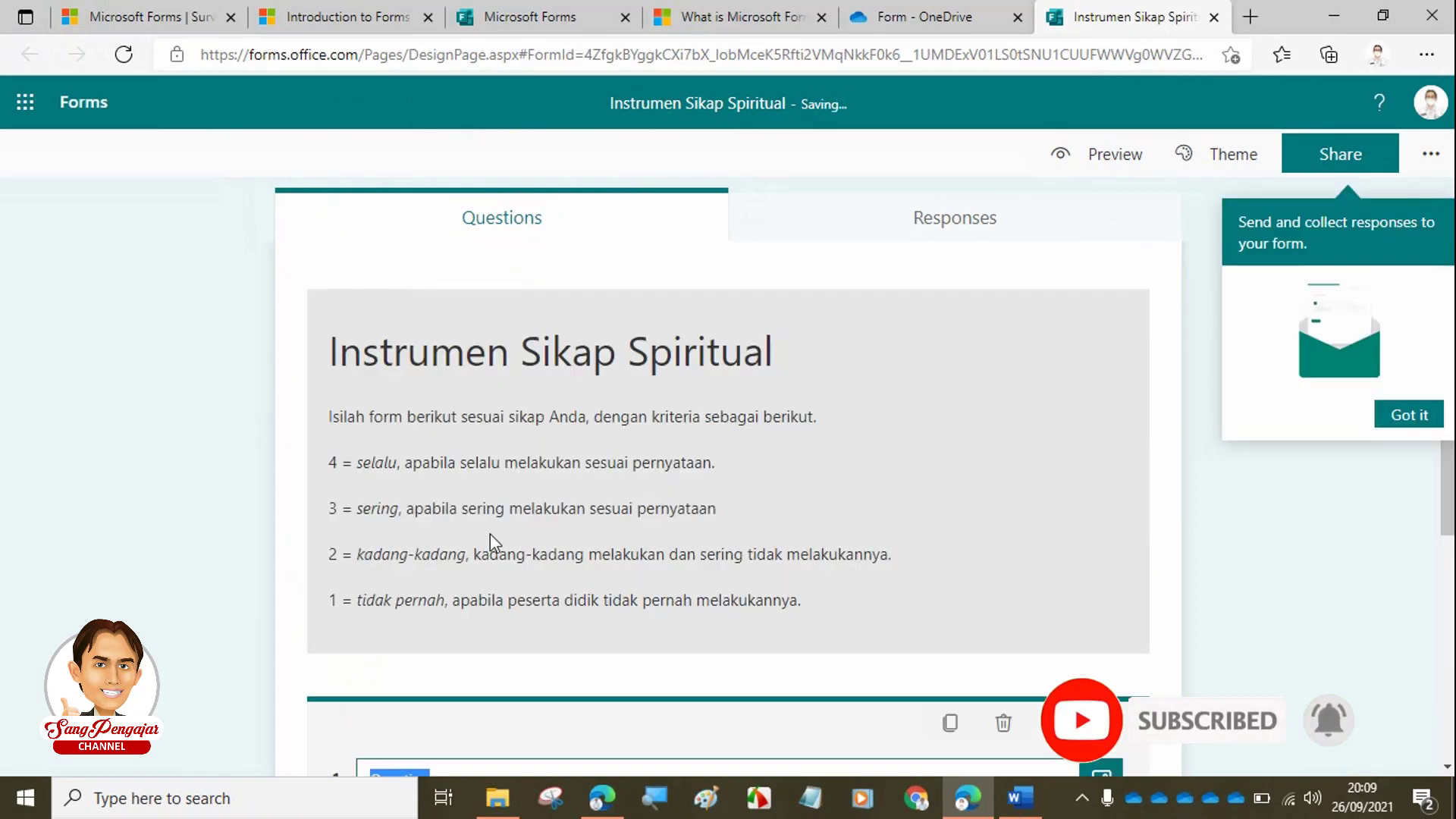
pyautogui.scroll(2, 493, 409)
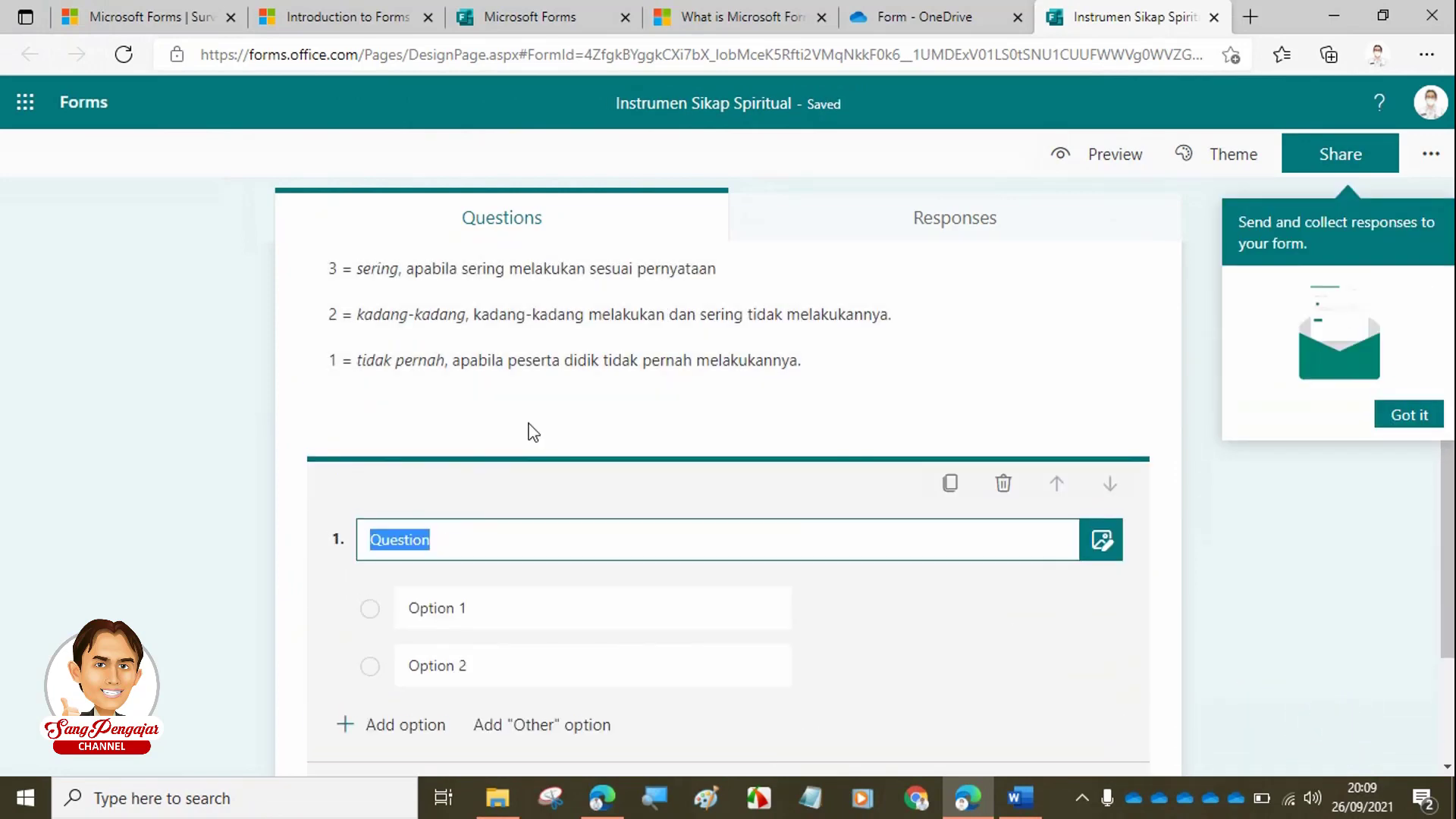
pyautogui.scroll(-1, 551, 533)
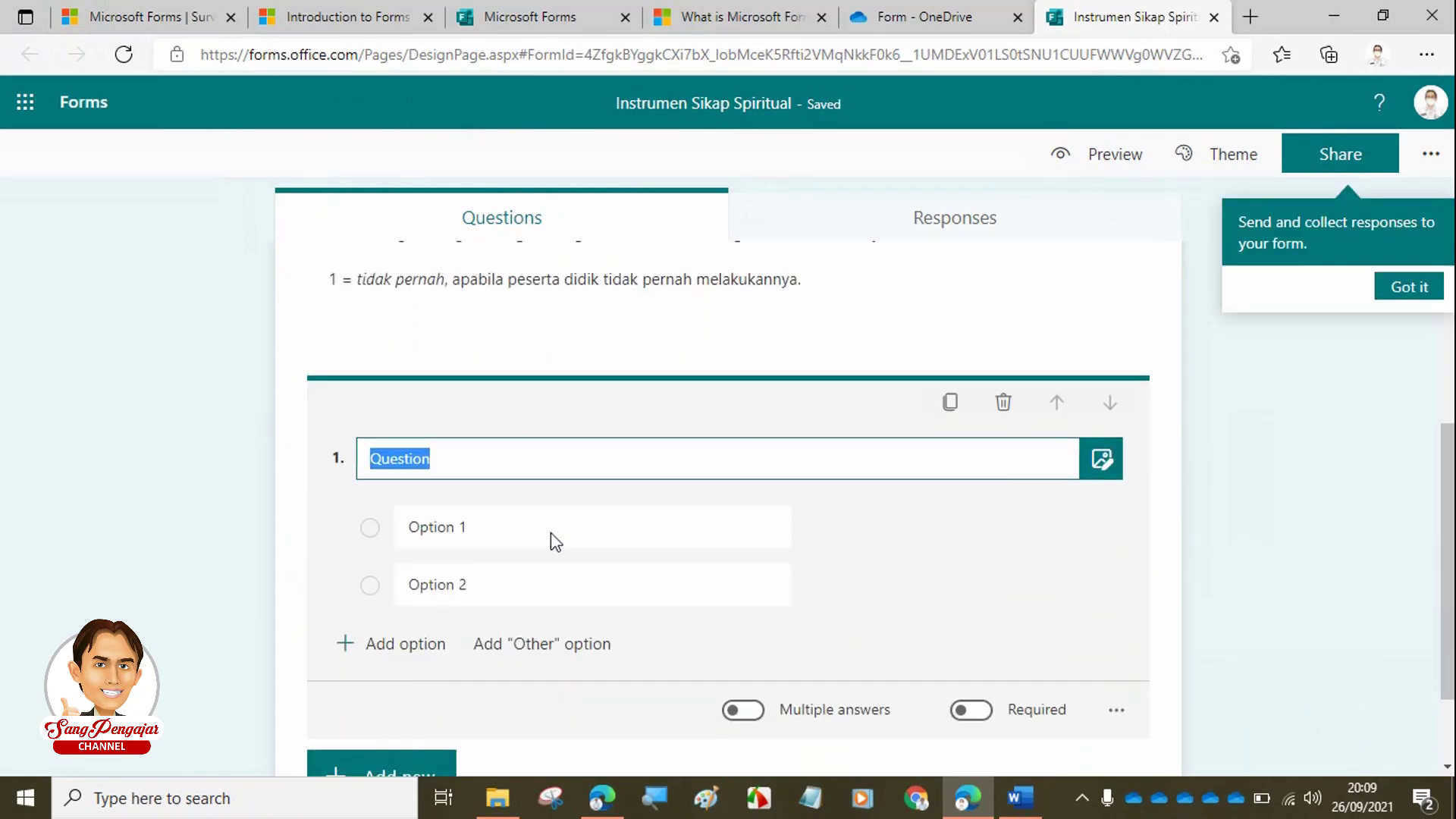
pyautogui.scroll(2, 551, 533)
pyautogui.scroll(2, 551, 540)
pyautogui.scroll(-2, 550, 542)
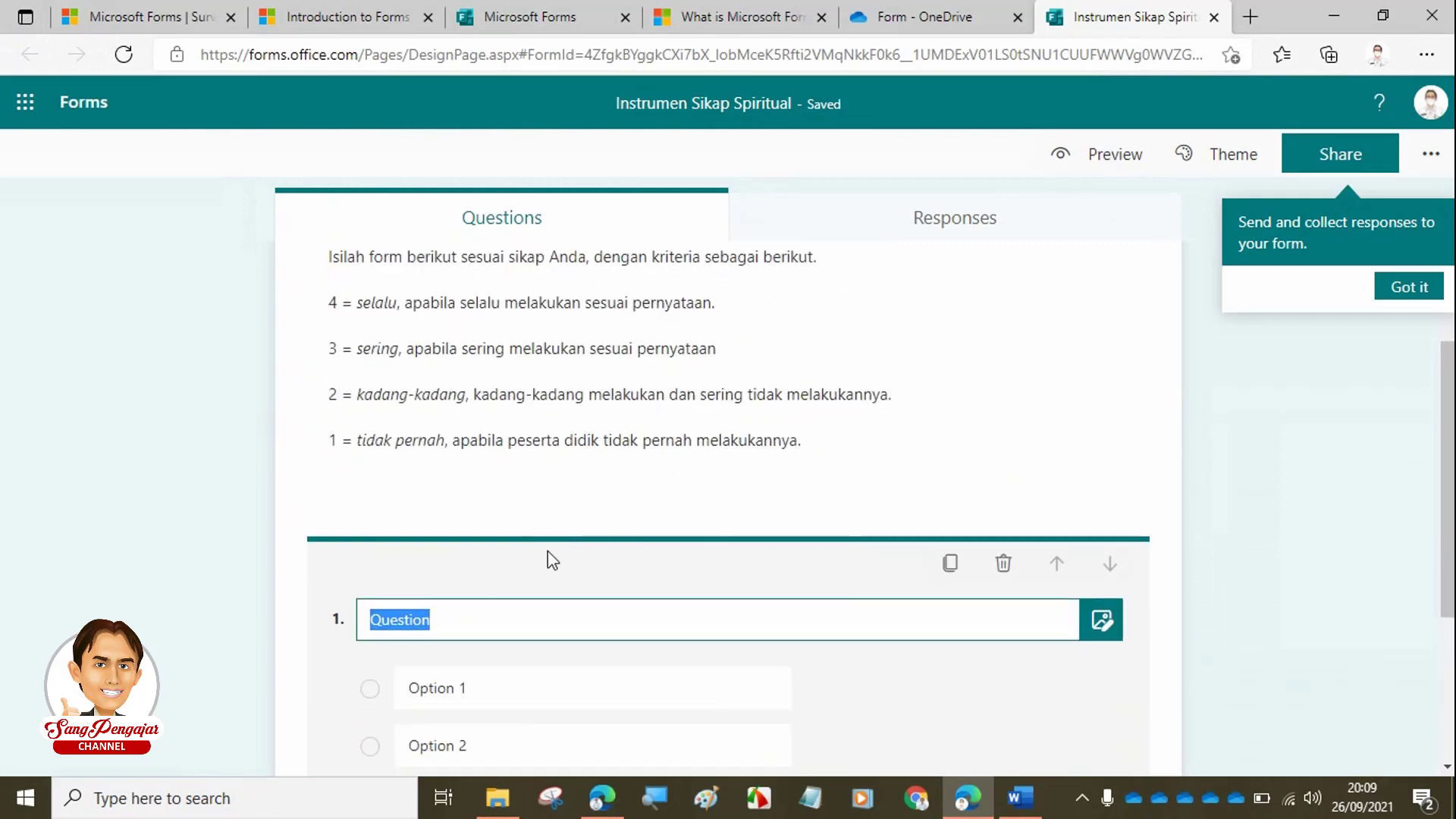
pyautogui.scroll(-2, 485, 667)
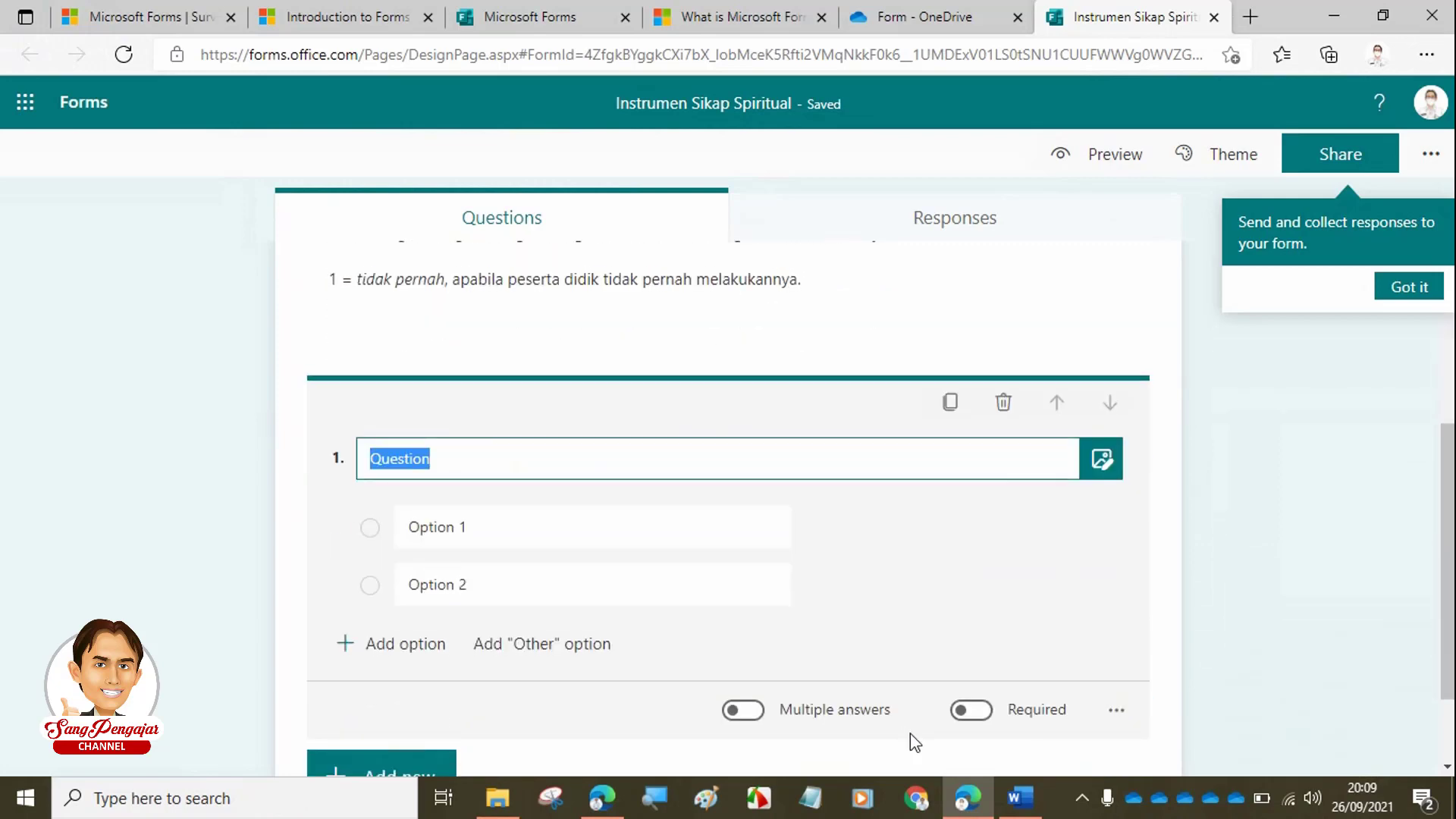
# - Title the question 'Berdoa sebelum dan sesudah melakukan sesuatu', copied from the Word table's first row
pyautogui.click(1011, 798)
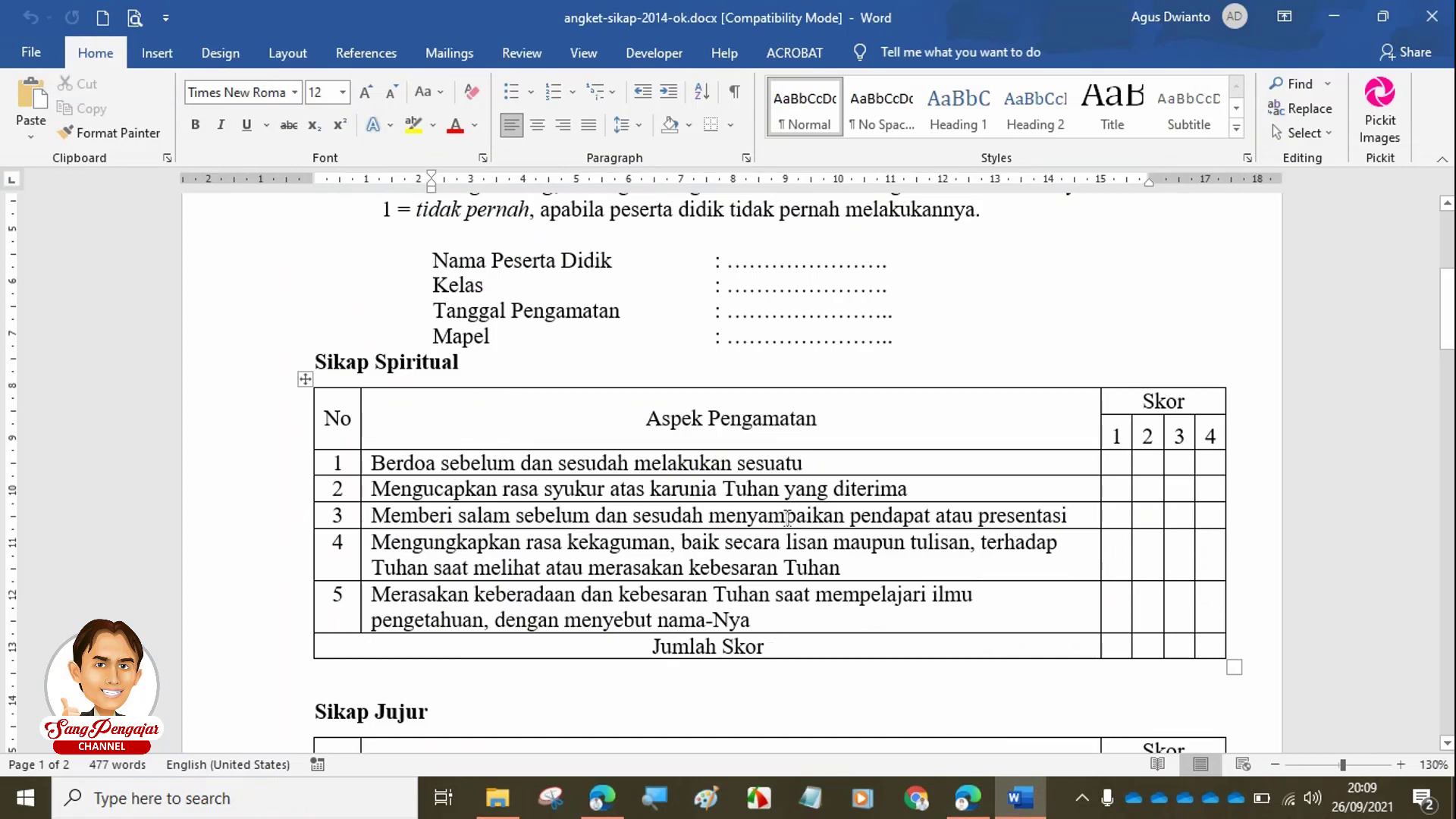
pyautogui.moveTo(828, 463); pyautogui.dragTo(682, 464)
pyautogui.press('Left')
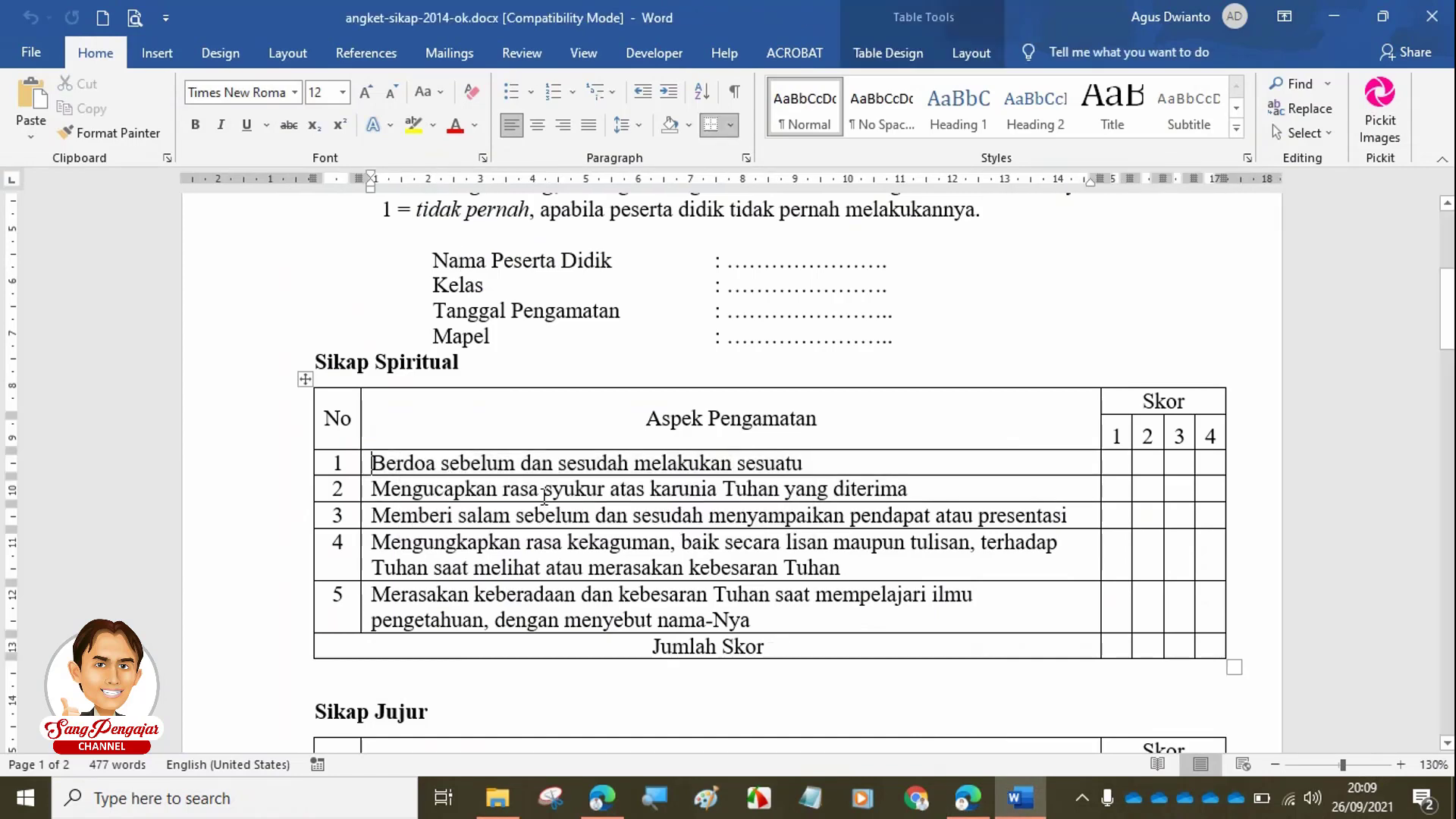
pyautogui.hotkey('ctrl', 'shift', 'Right')
pyautogui.hotkey('ctrl', 'shift', 'Right')
pyautogui.hotkey('ctrl', 'shift', 'Right')
pyautogui.hotkey('ctrl', 'shift', 'Right')
pyautogui.hotkey('ctrl', 'shift', 'Right')
pyautogui.hotkey('ctrl', 'shift', 'Right')
pyautogui.hotkey('ctrl', 'c')
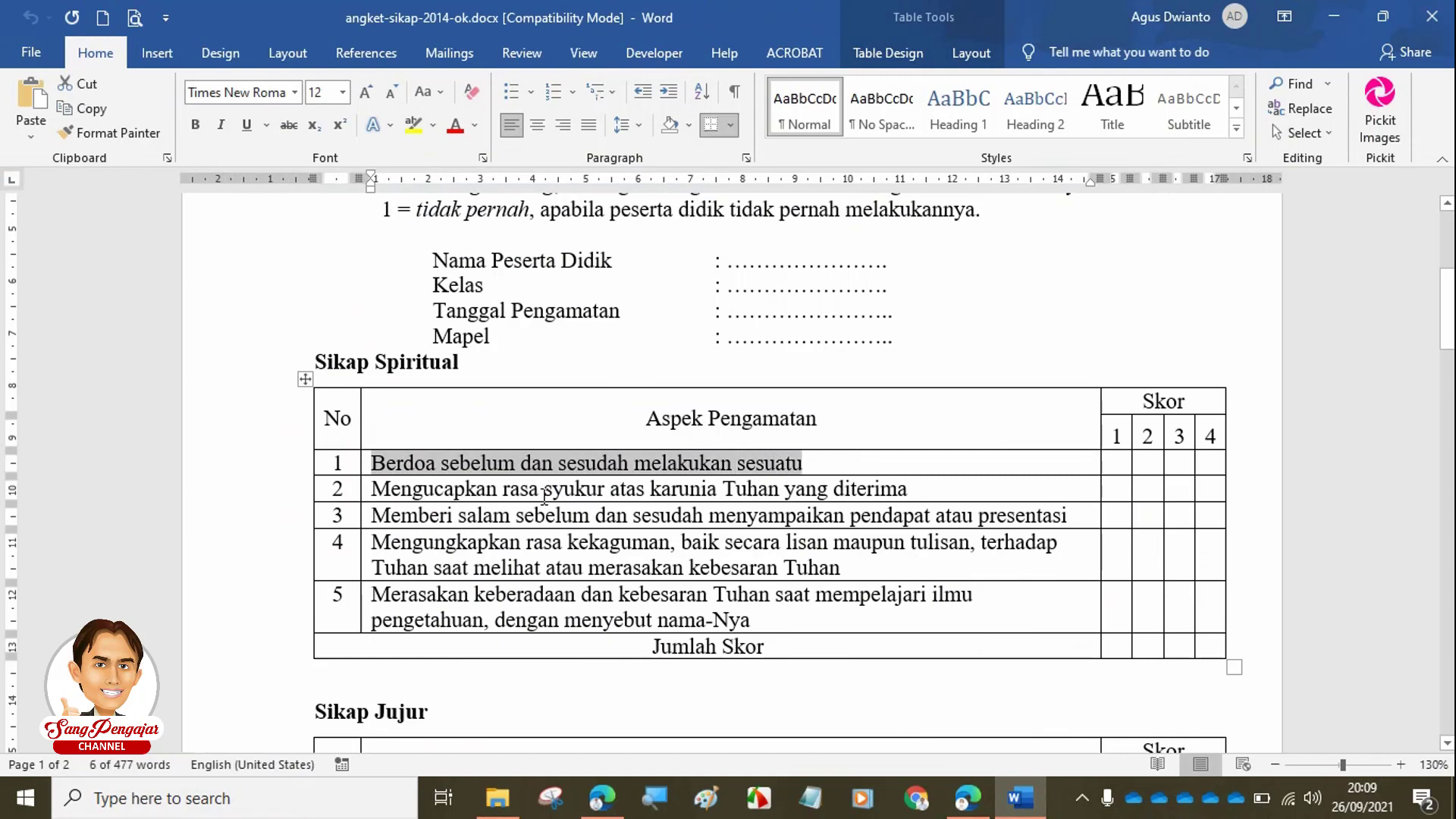
pyautogui.click(967, 796)
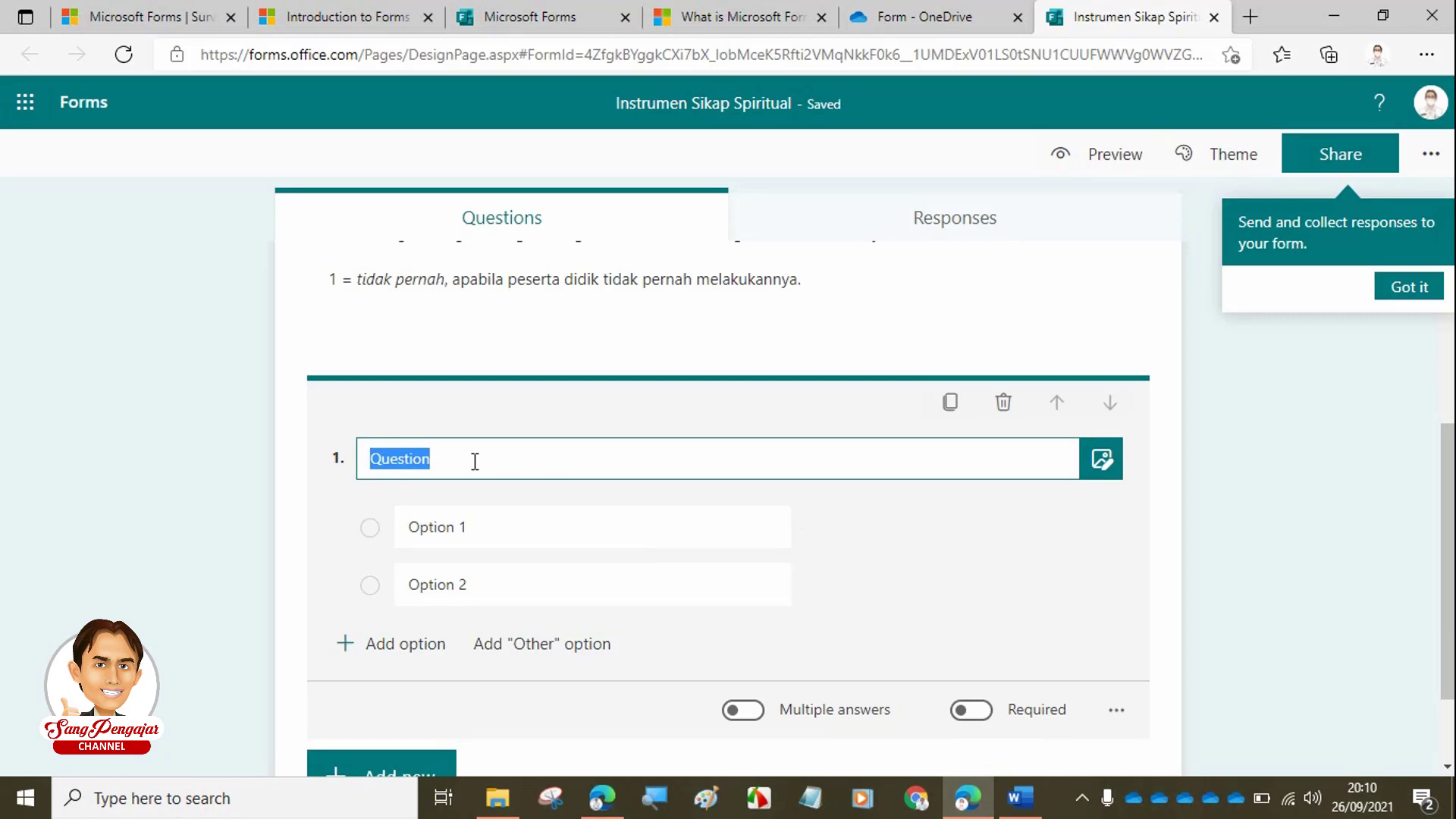
pyautogui.hotkey('ctrl', 'v')
pyautogui.scroll(4, 474, 461)
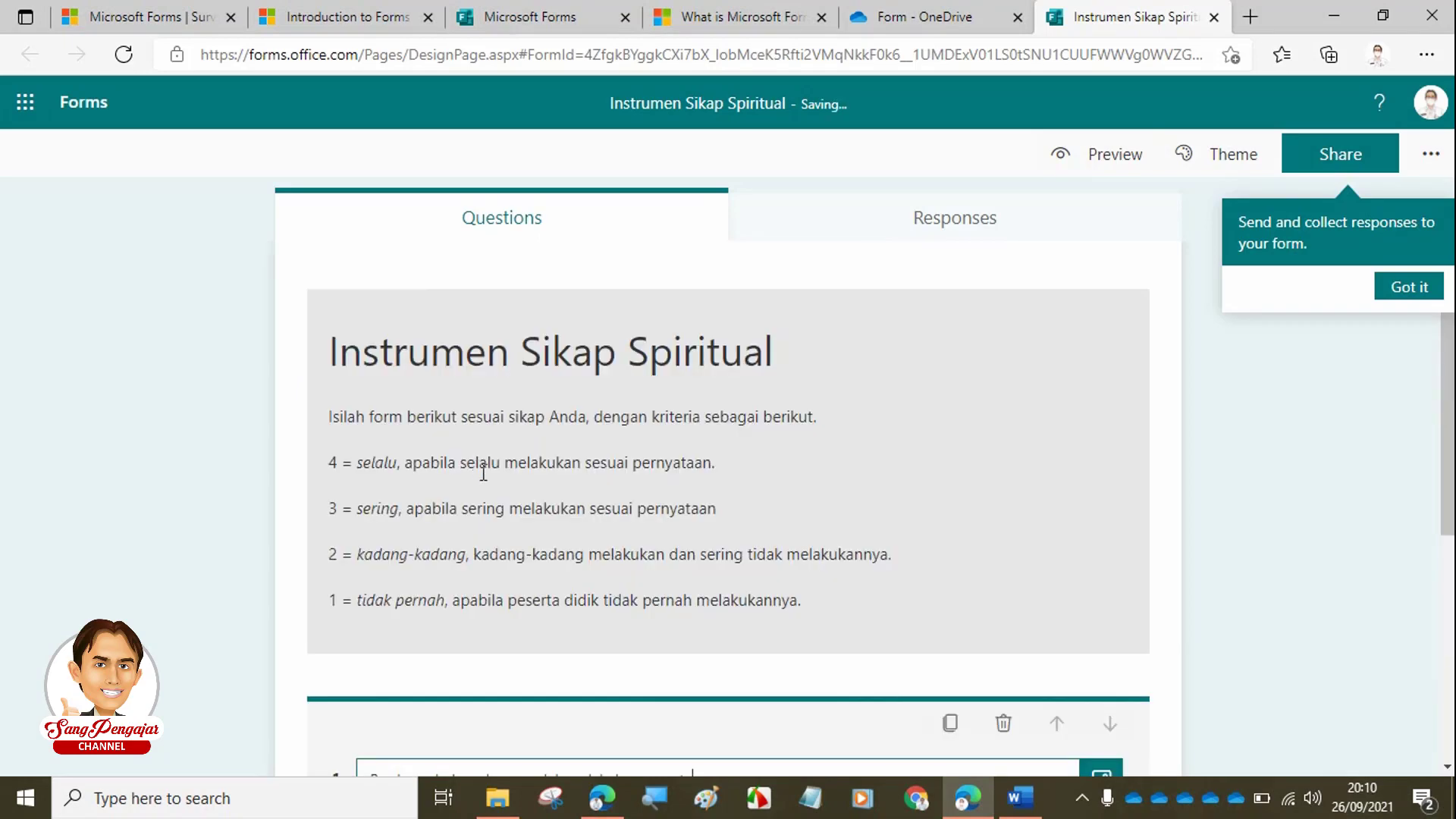
pyautogui.scroll(-3, 545, 604)
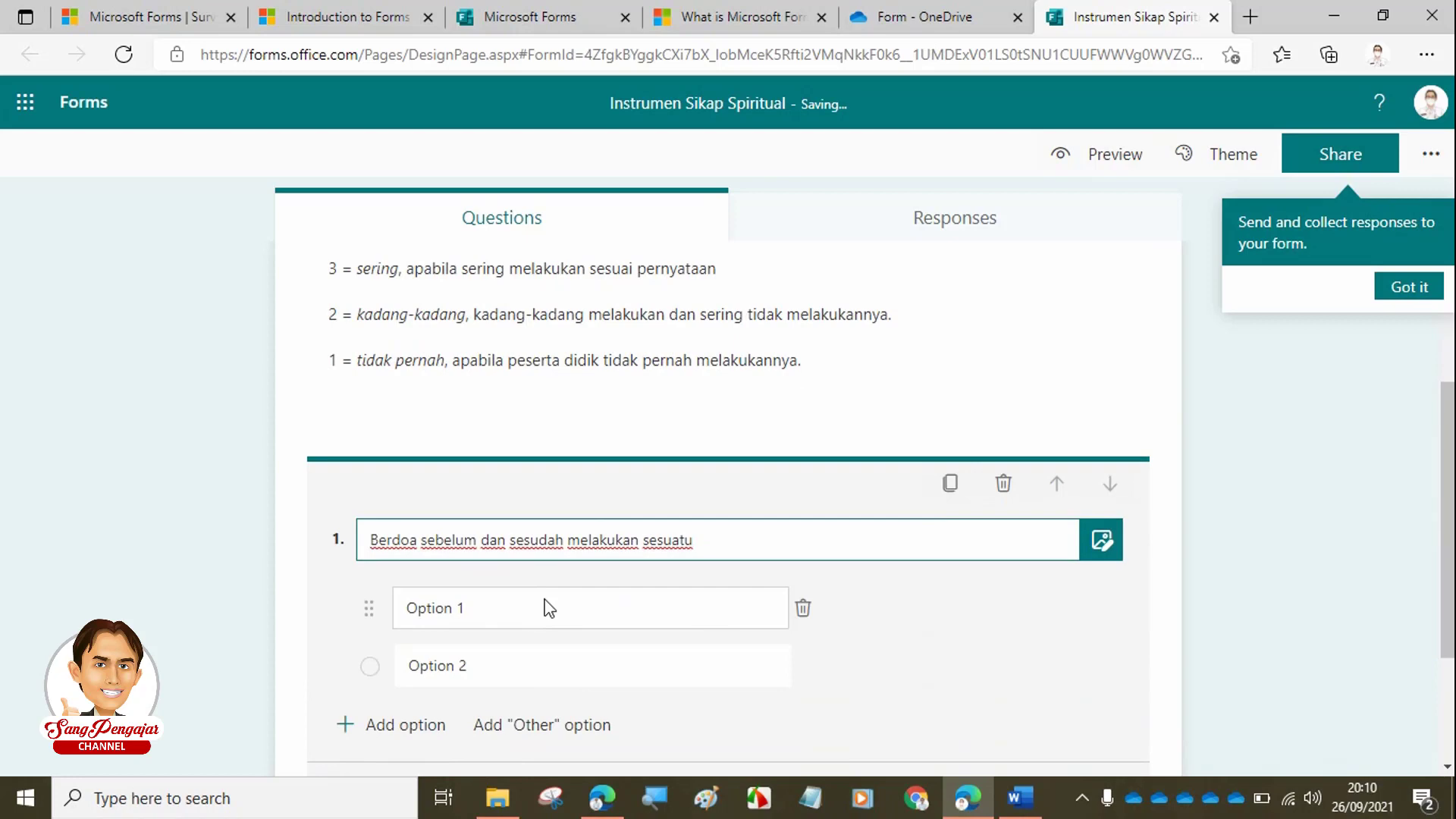
pyautogui.scroll(-1, 546, 607)
pyautogui.scroll(4, 539, 531)
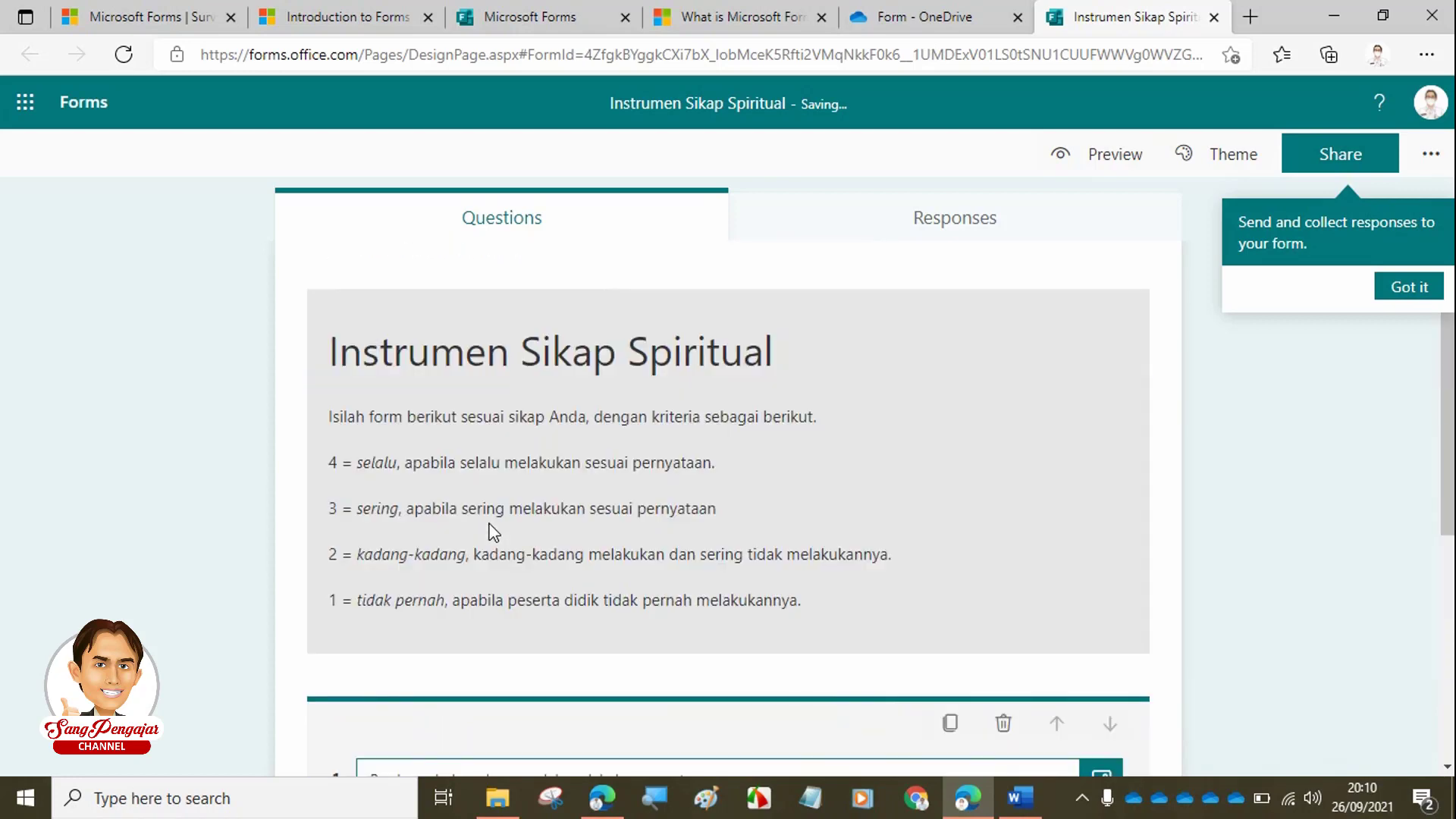
pyautogui.scroll(-3, 580, 636)
pyautogui.scroll(3, 516, 595)
pyautogui.scroll(-4, 484, 596)
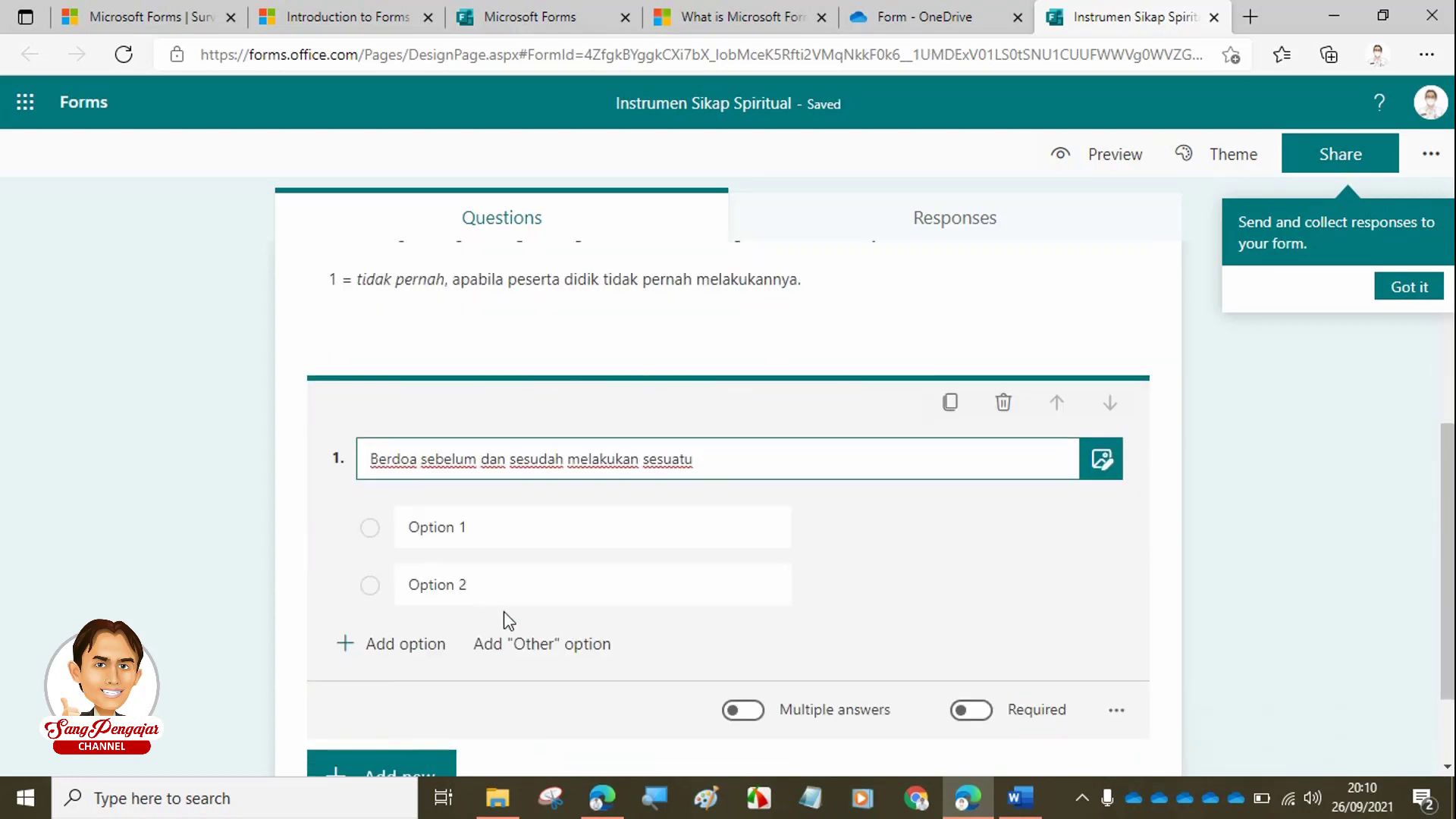
pyautogui.click(480, 530)
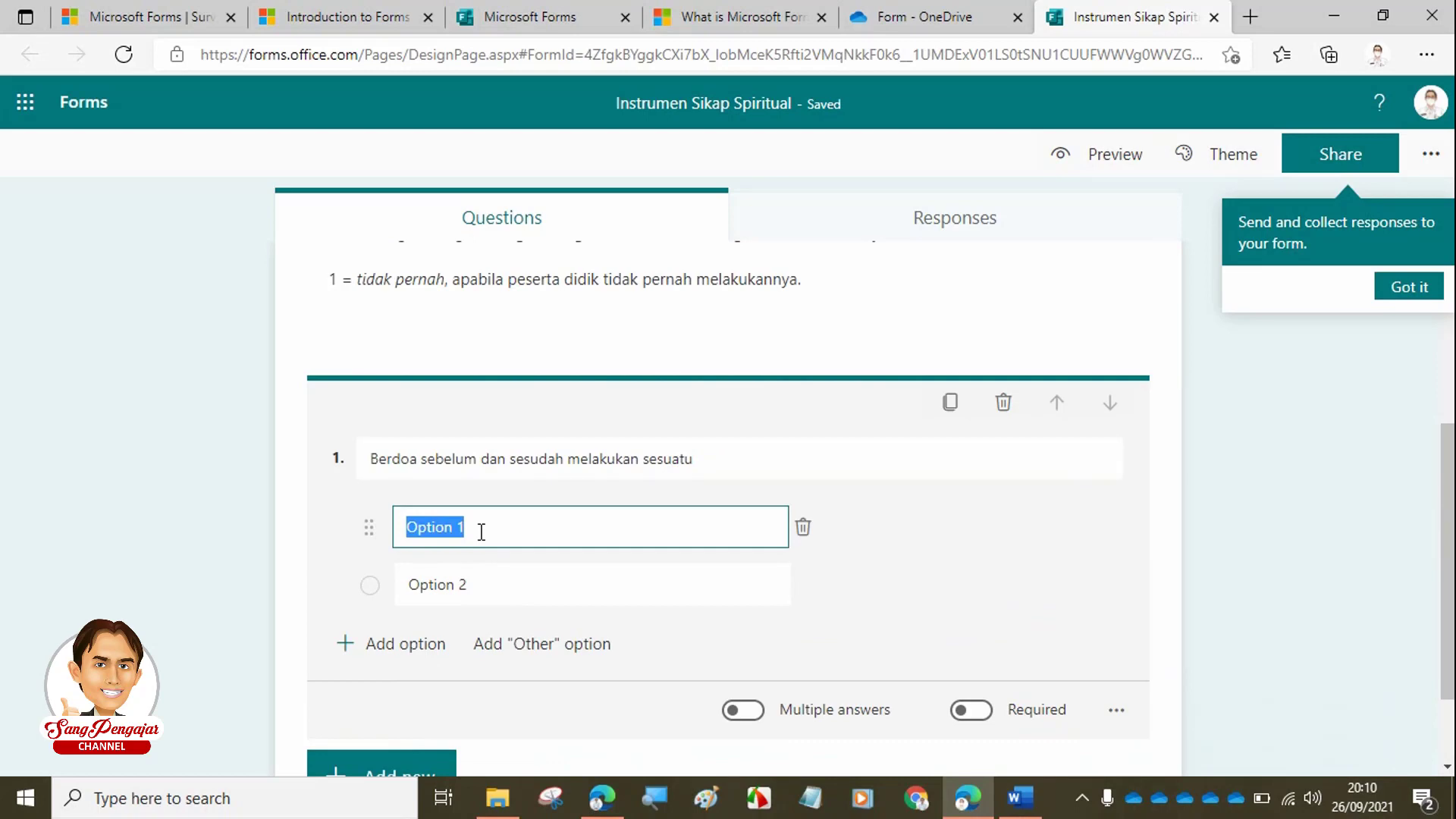
# - Set question 1's answer options to 1, 2, 3 and 4
pyautogui.write('1')
pyautogui.scroll(4, 482, 586)
pyautogui.click(482, 586)
pyautogui.scroll(-3, 506, 622)
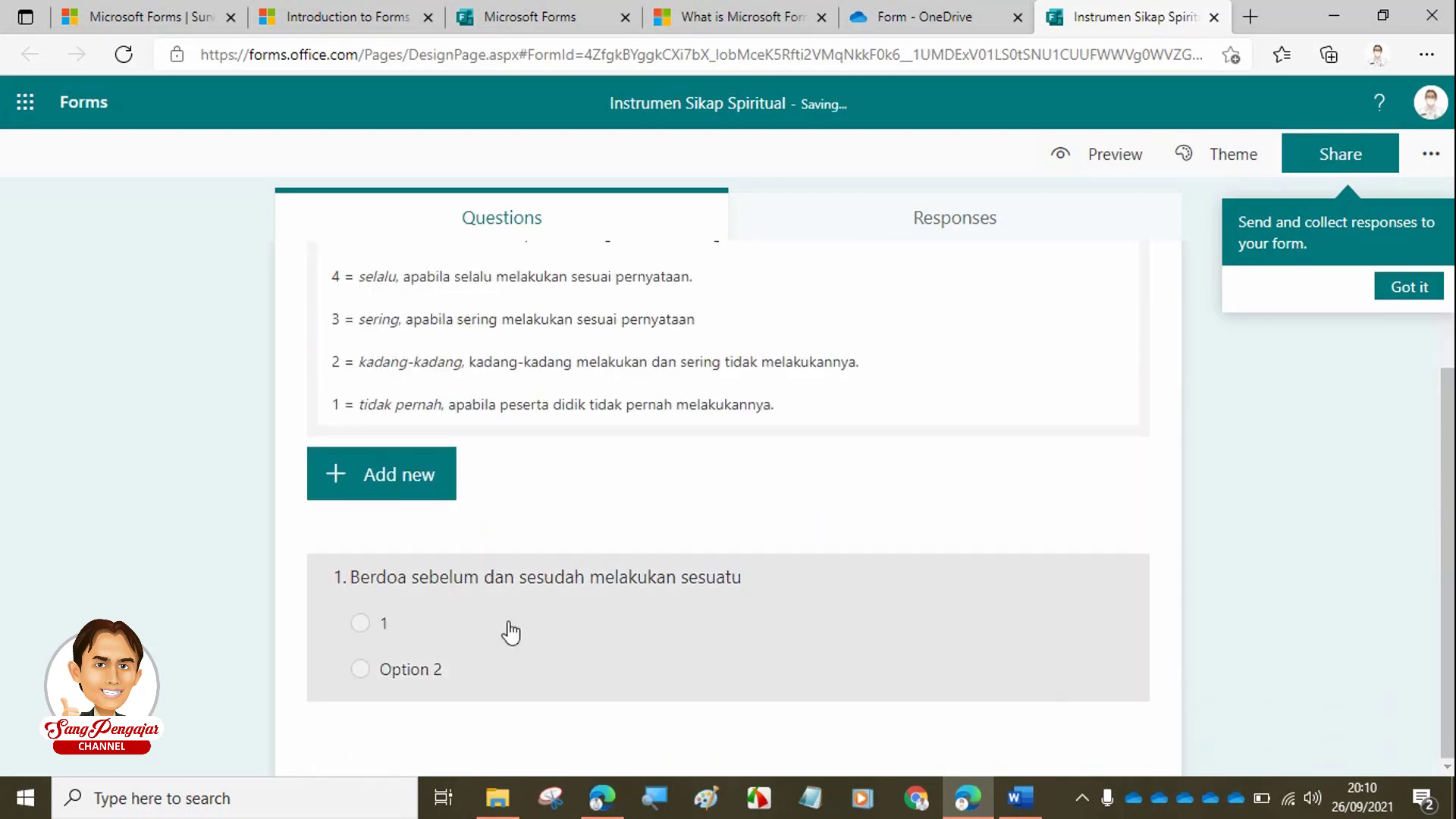
pyautogui.click(440, 674)
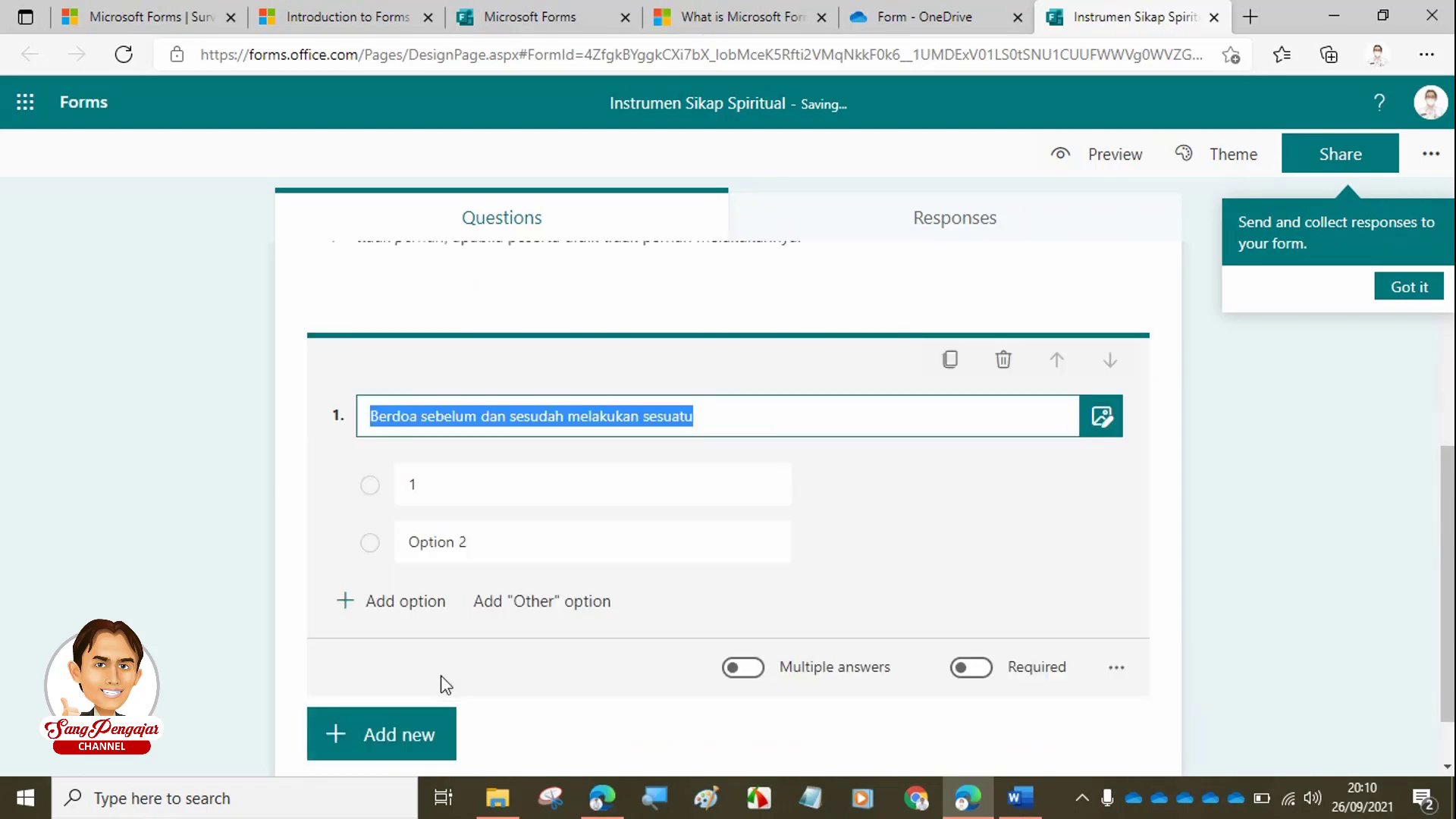
pyautogui.click(451, 563)
pyautogui.write('2')
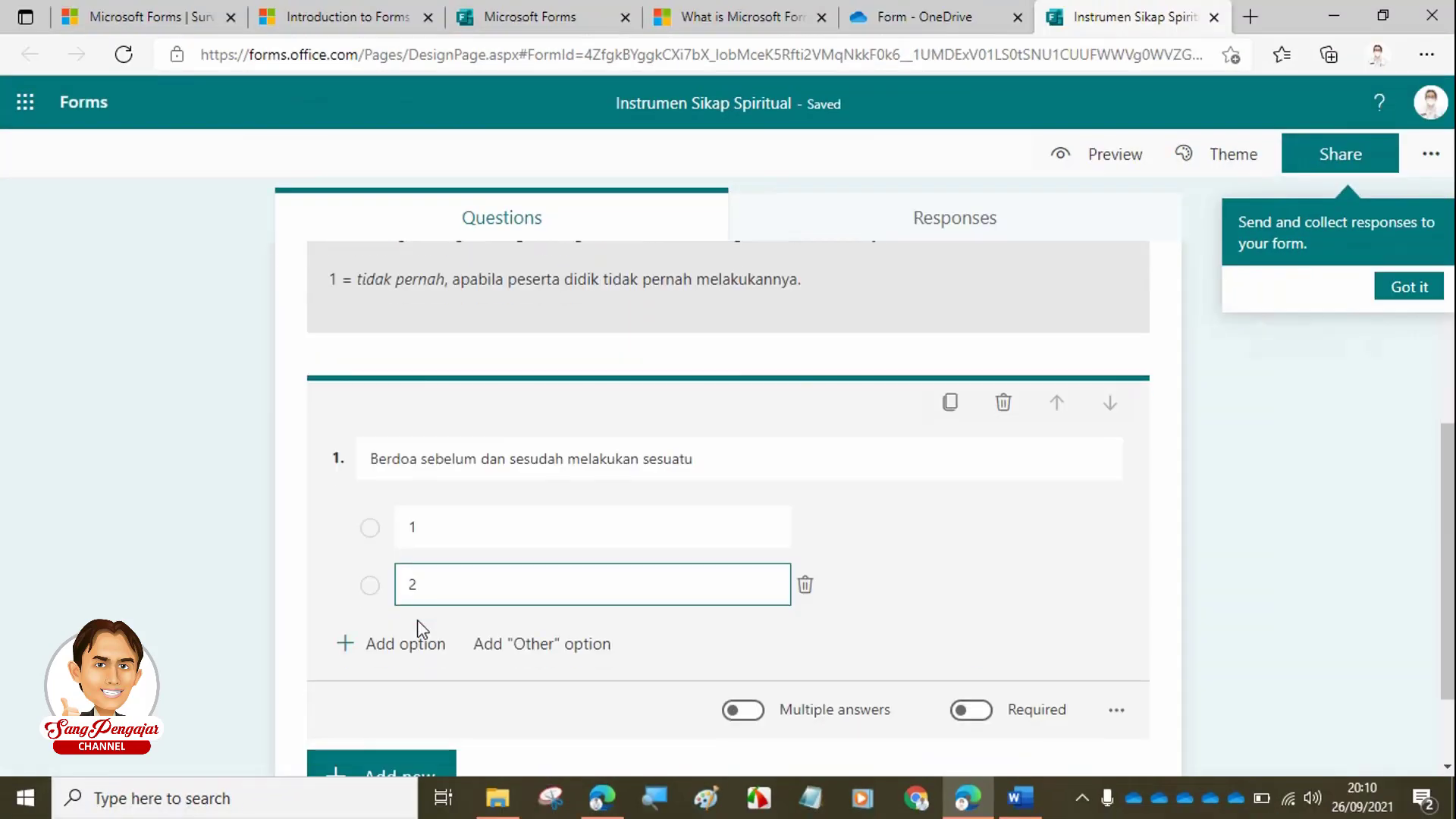
pyautogui.scroll(-2, 417, 620)
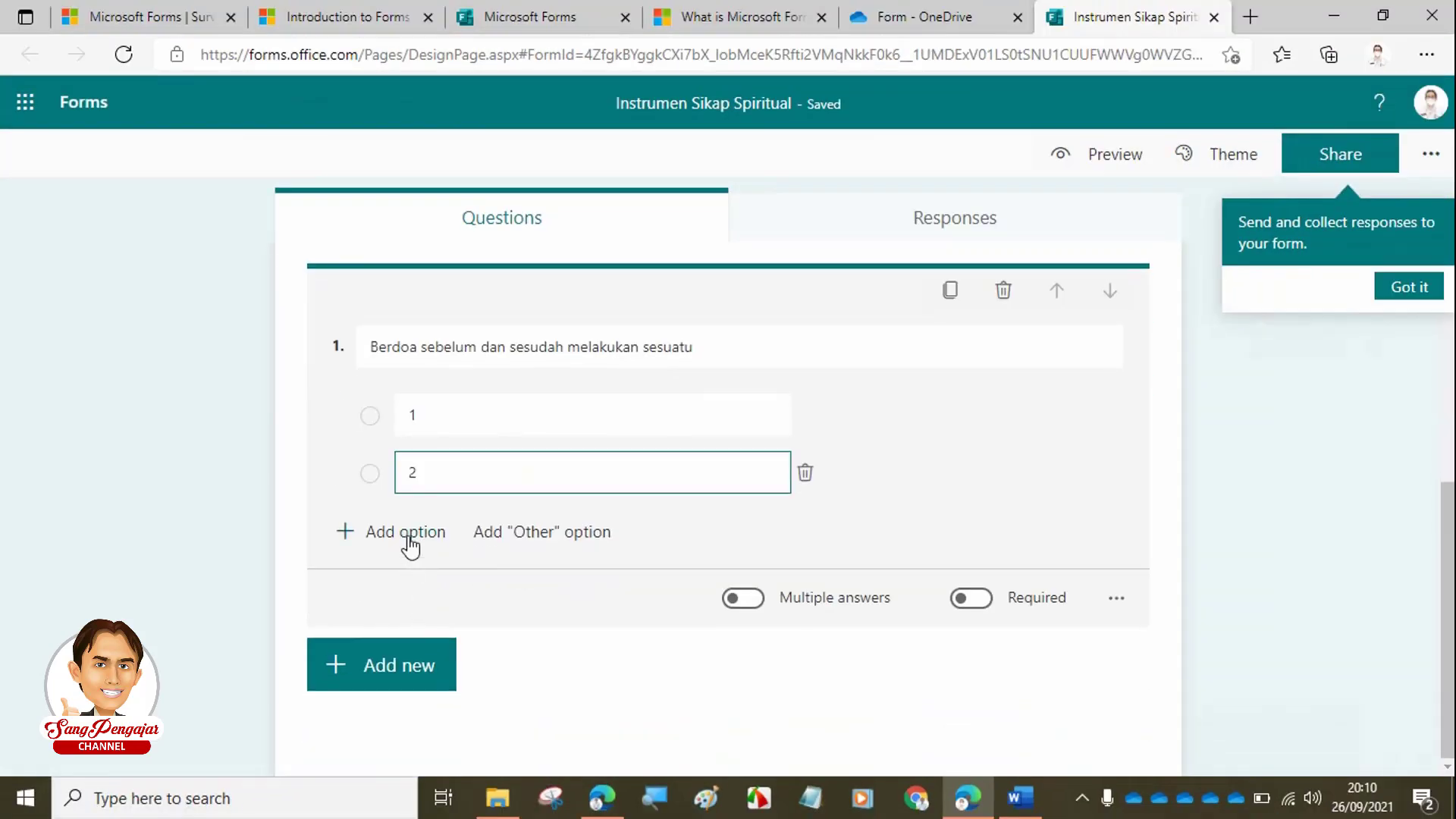
pyautogui.click(408, 537)
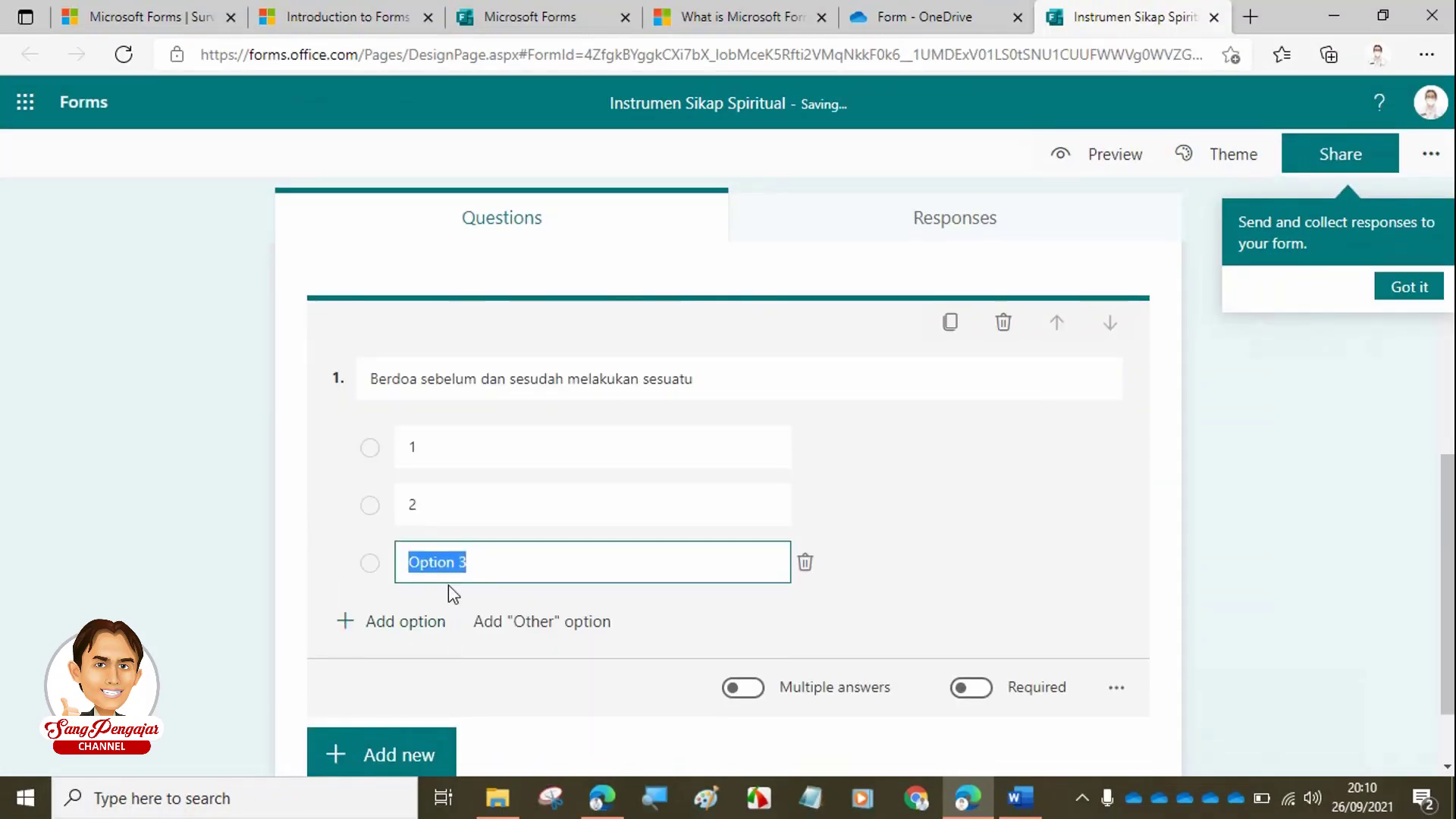
pyautogui.write('3')
pyautogui.click(428, 626)
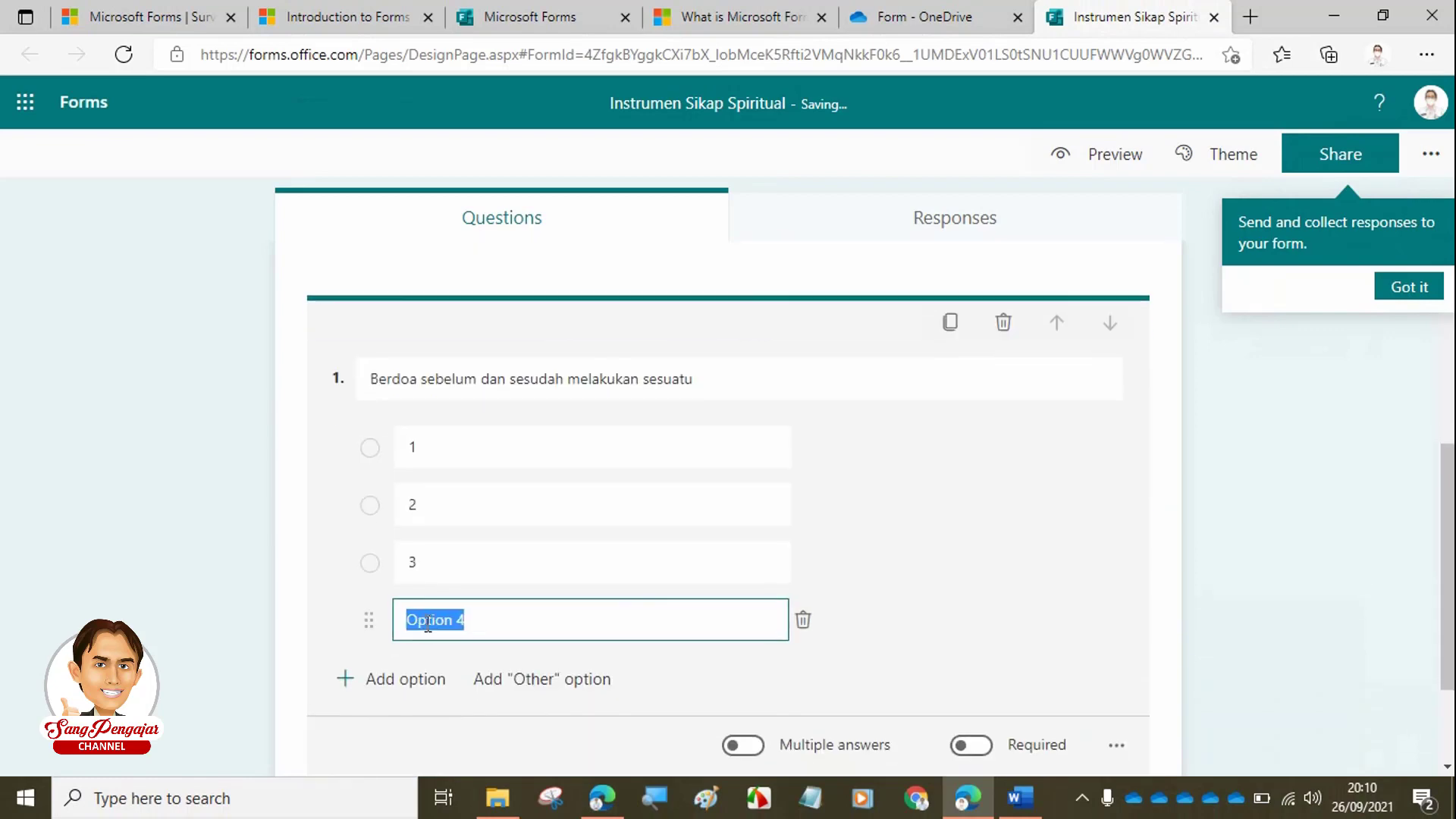
pyautogui.write('4')
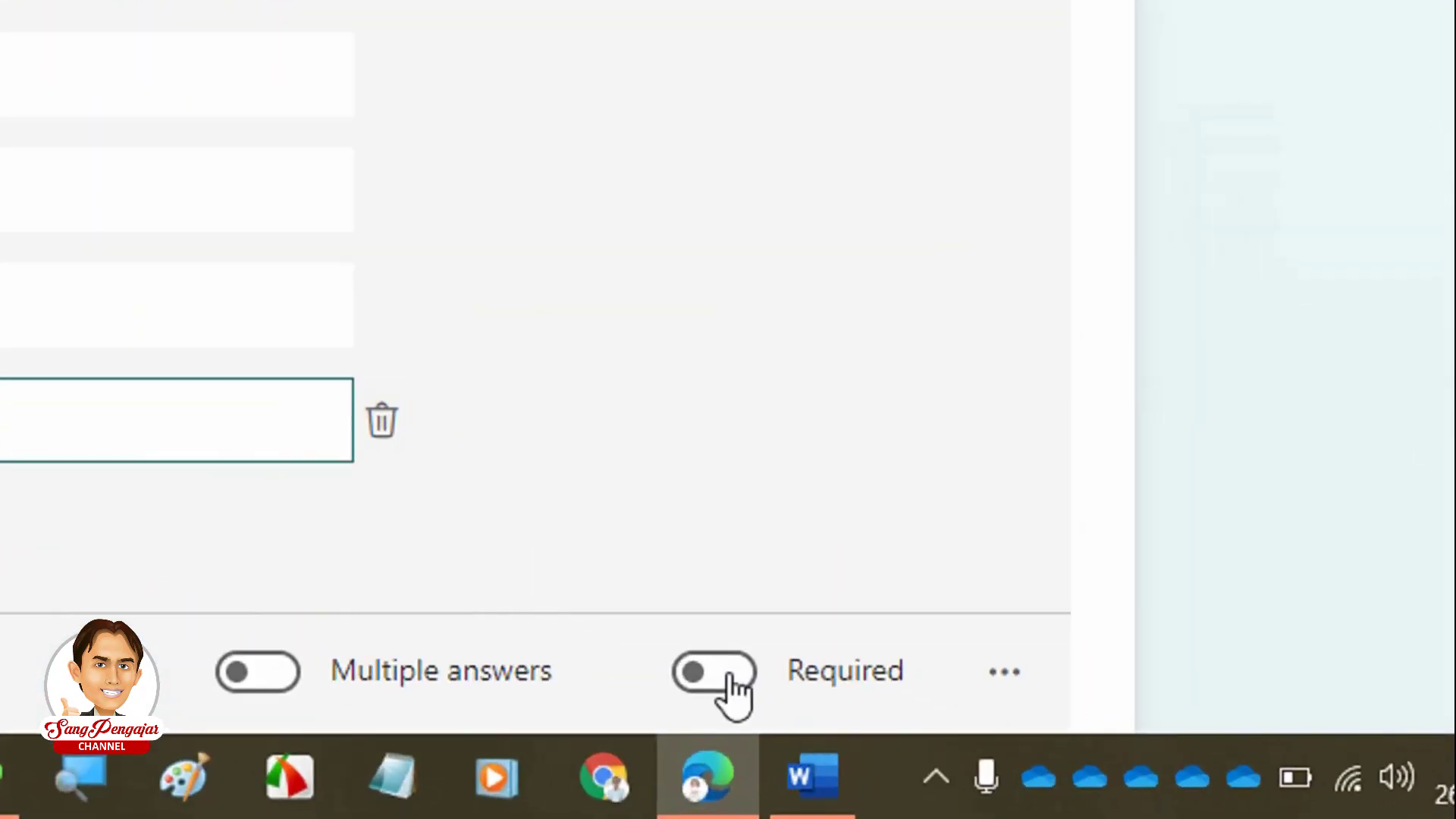
# - Mark question 1 as required
pyautogui.click(720, 674)
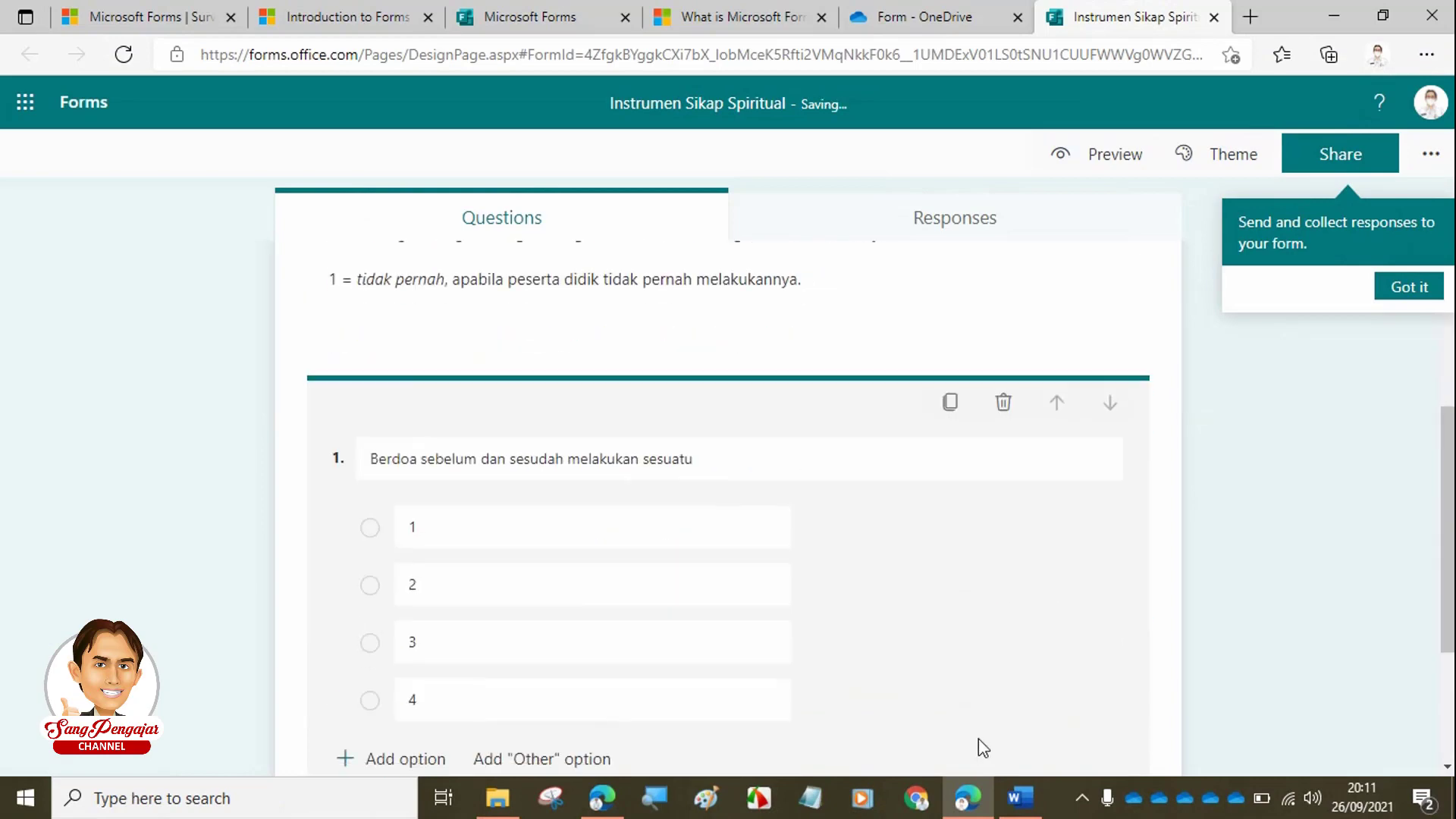
pyautogui.scroll(-3, 978, 738)
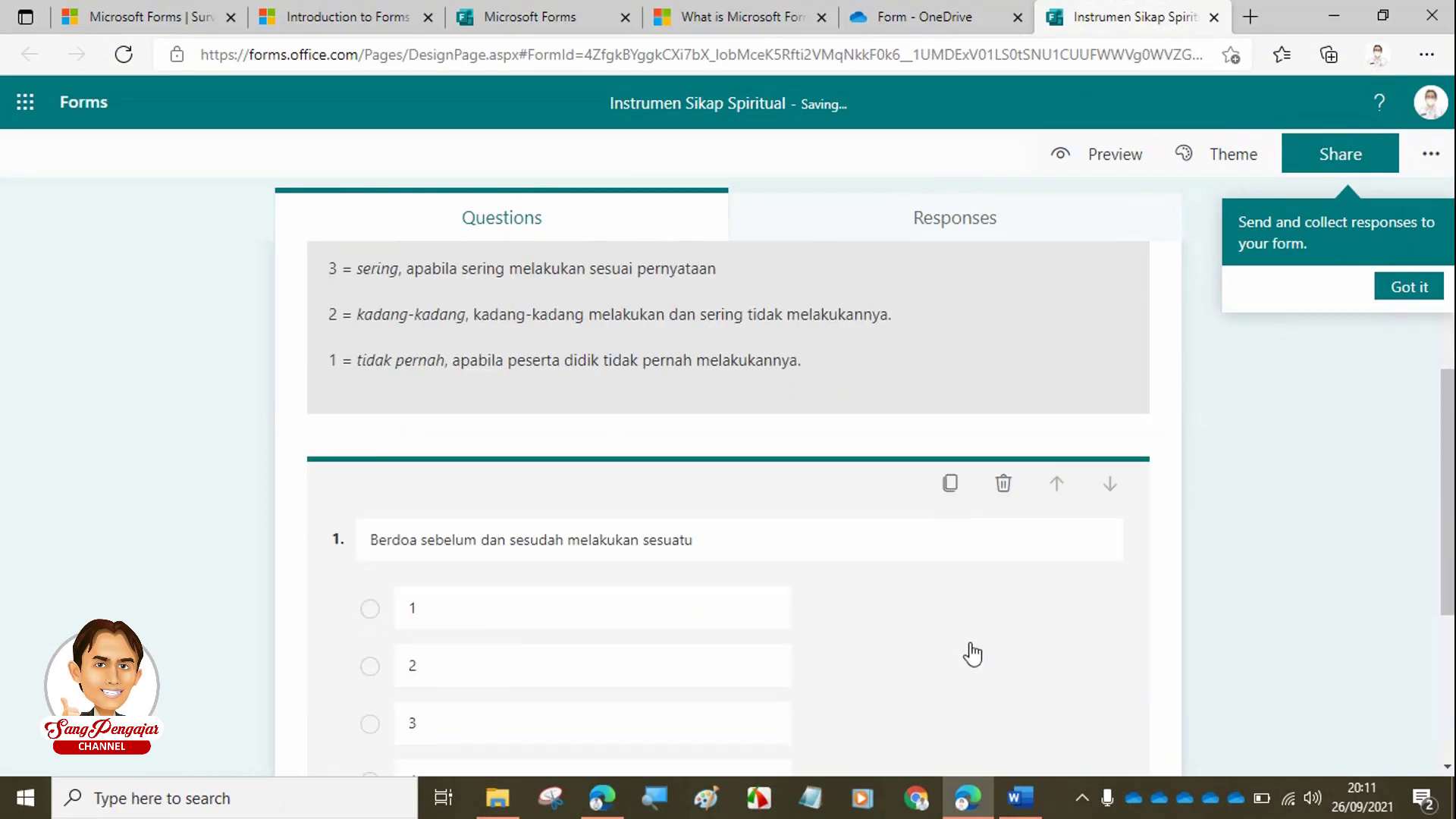
pyautogui.scroll(-3, 967, 643)
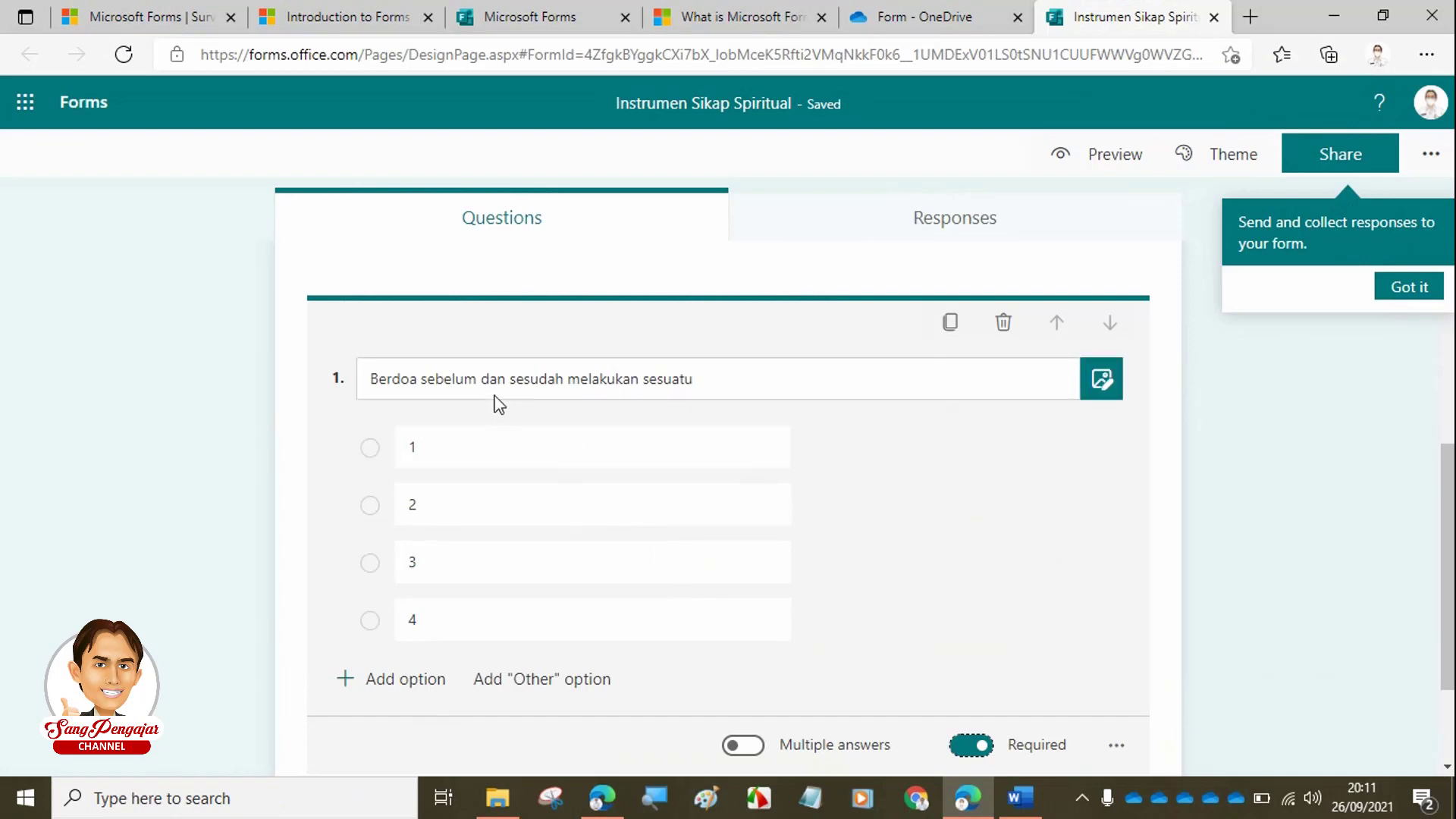
# - Duplicate question 1 to create question 2 with the same 1–4 options
pyautogui.tripleClick(596, 386)
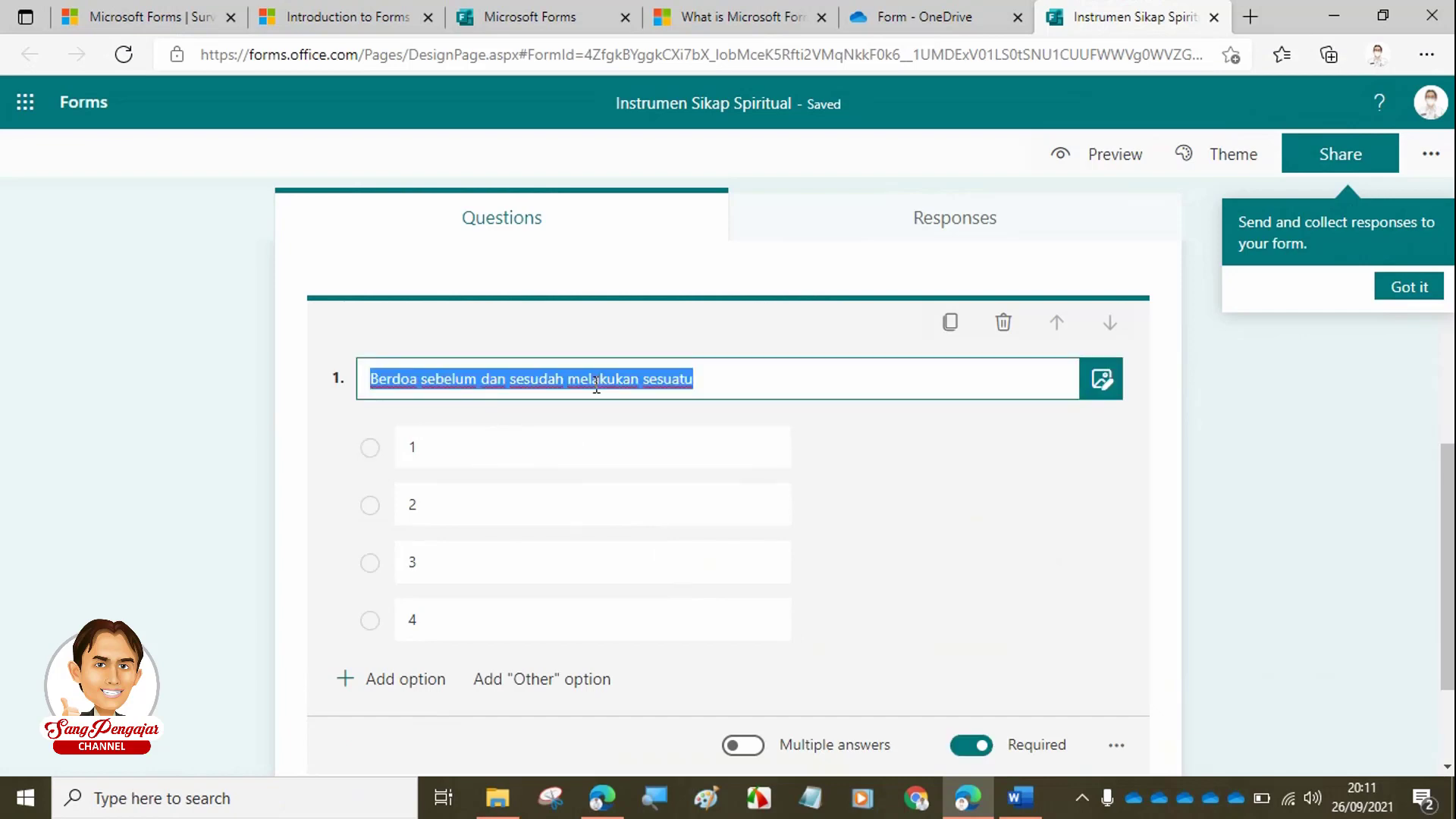
pyautogui.scroll(-1, 916, 413)
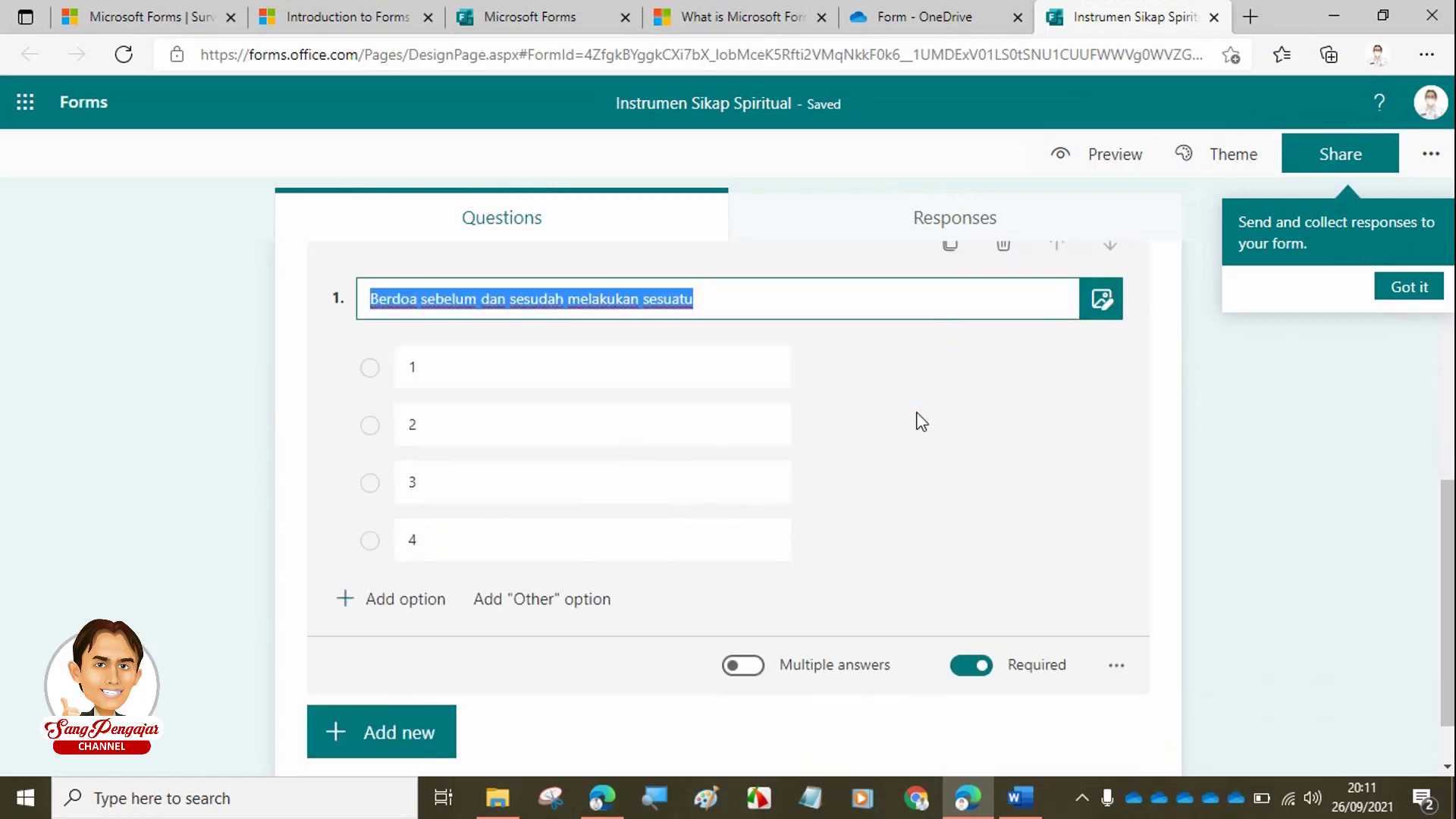
pyautogui.scroll(1, 918, 417)
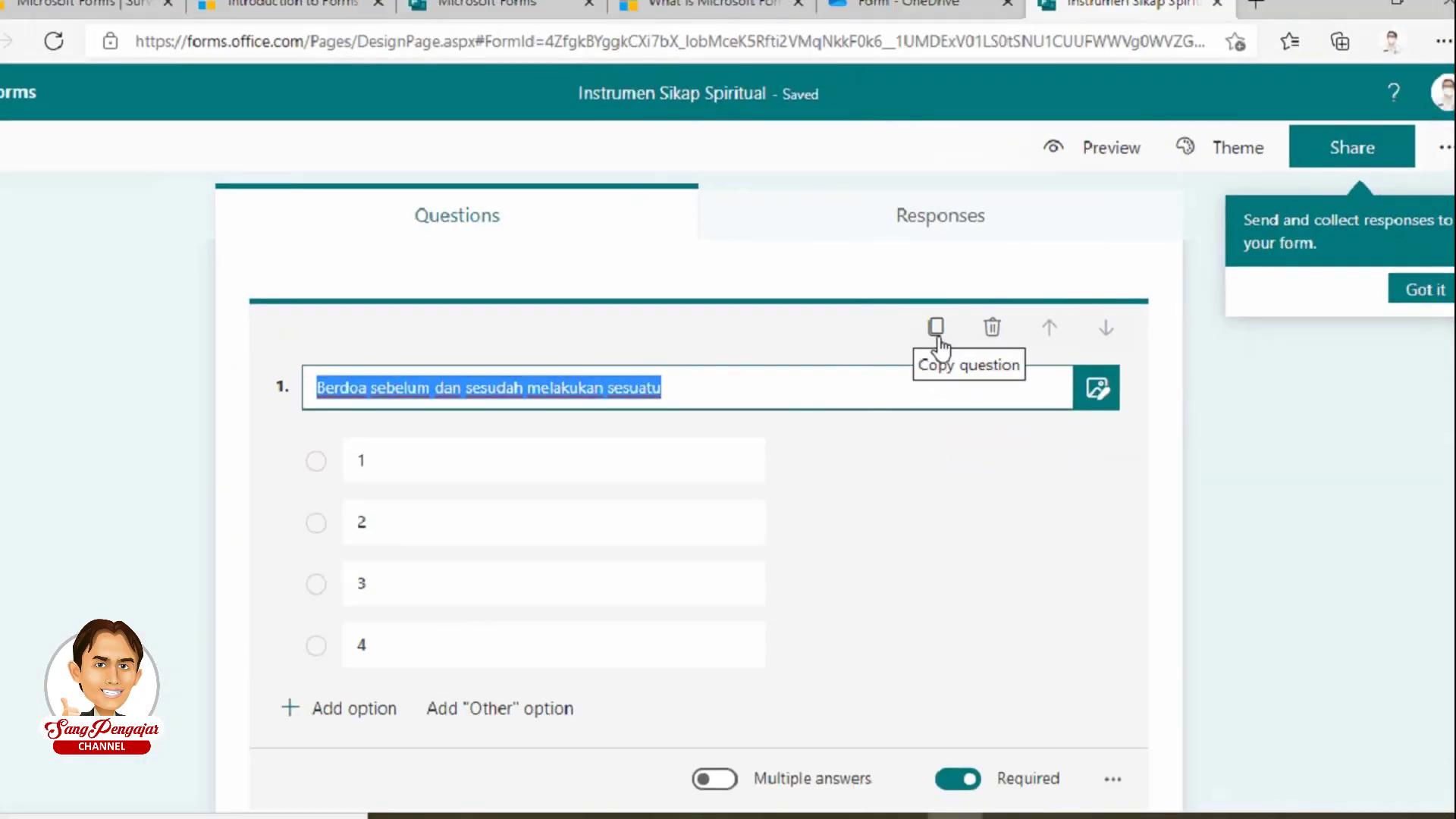
pyautogui.click(699, 516)
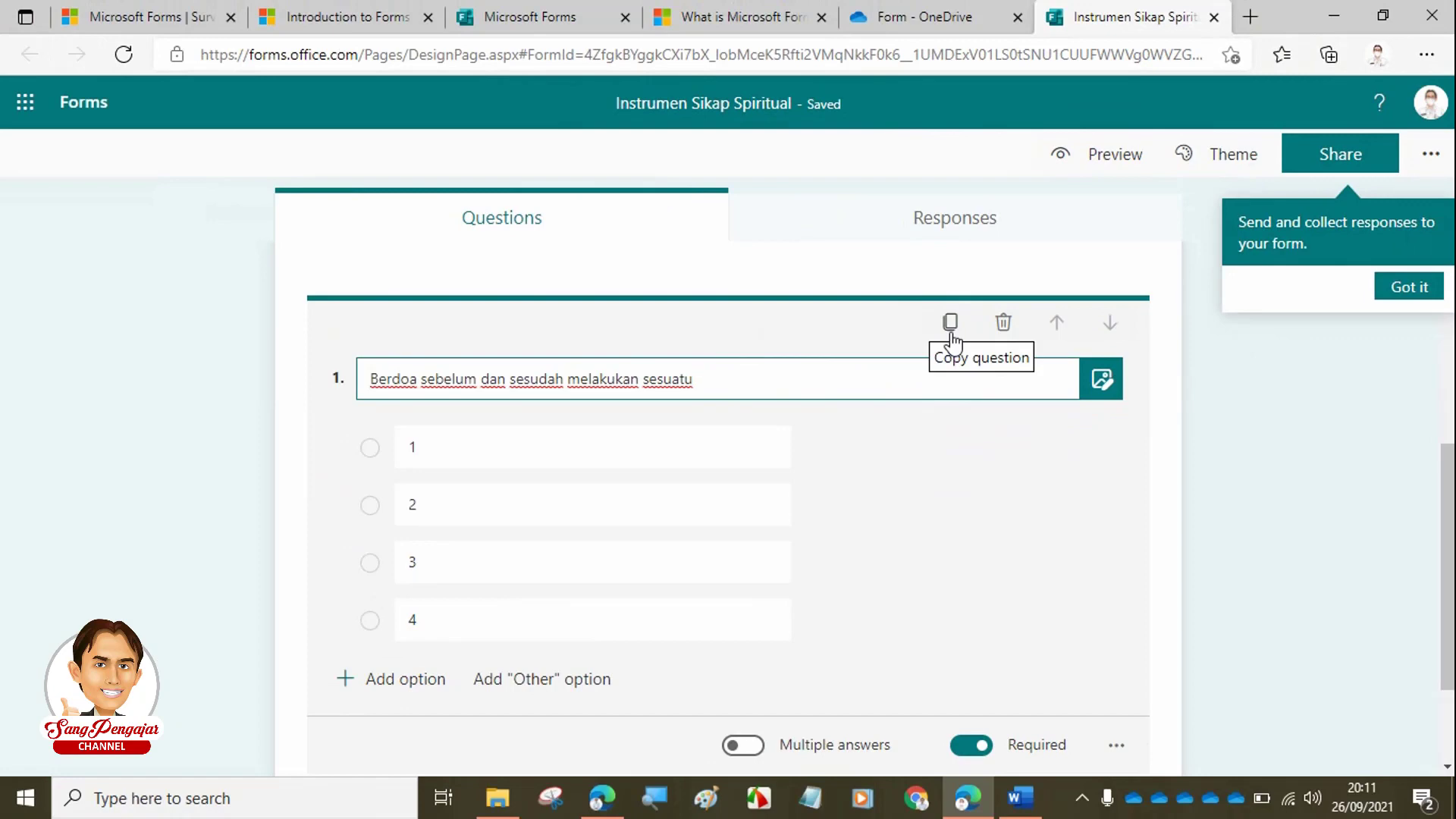
pyautogui.click(951, 334)
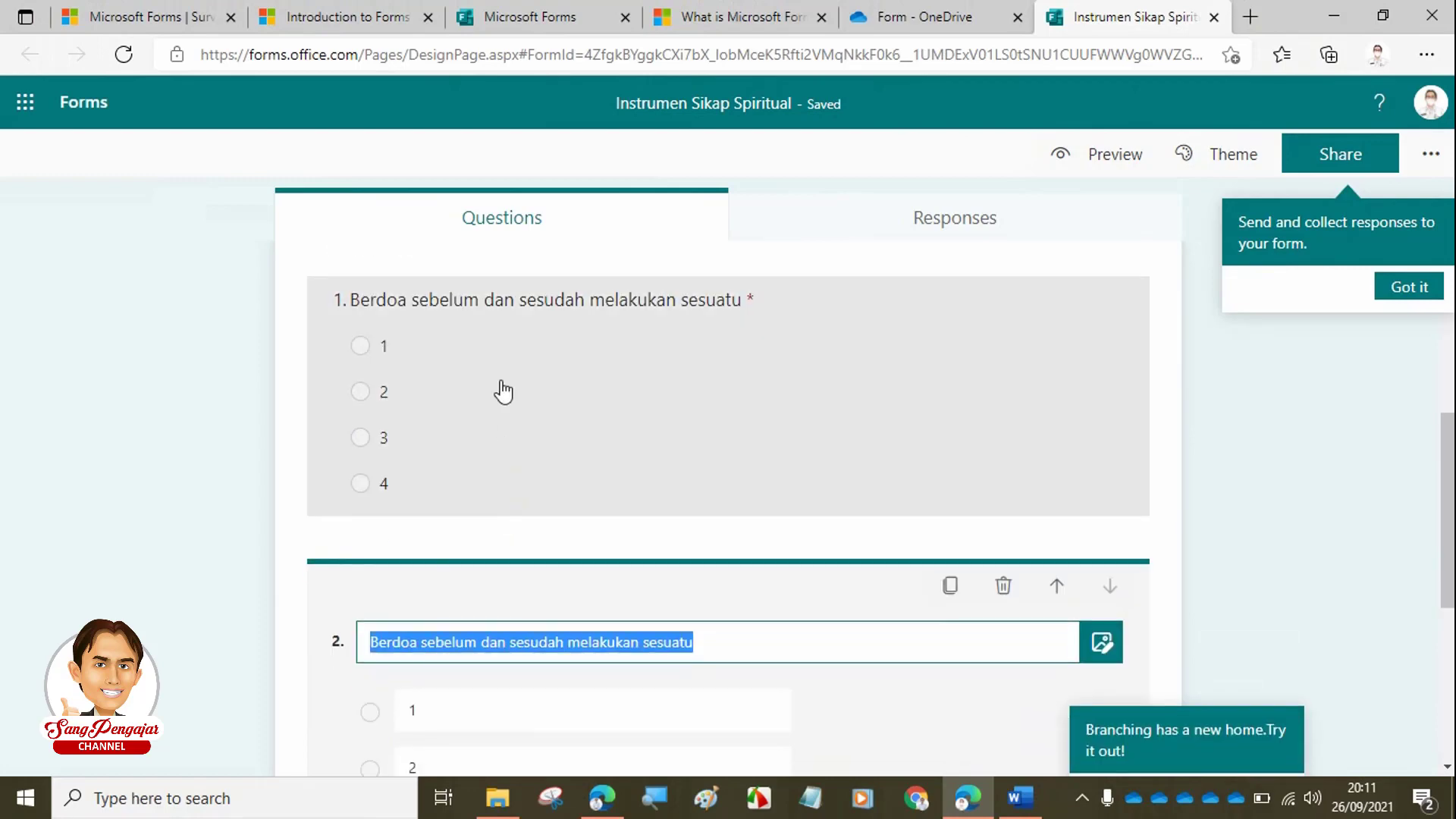
pyautogui.scroll(-1, 516, 578)
pyautogui.scroll(-2, 520, 579)
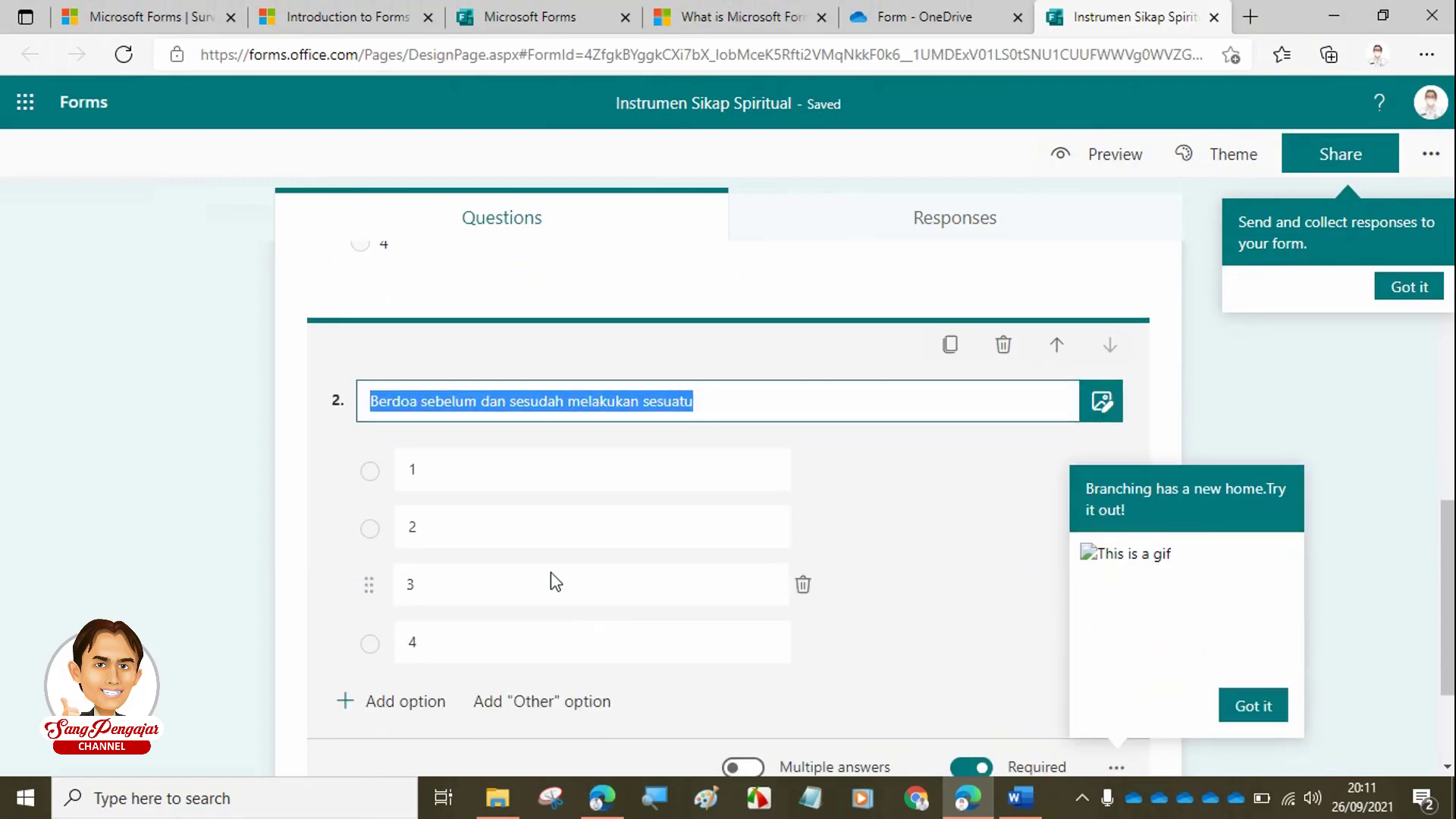
# - Title question 2 'Mengucapkan rasa syukur atas karunia Tuhan yang diterima' from the Word table's row 2
pyautogui.click(1033, 802)
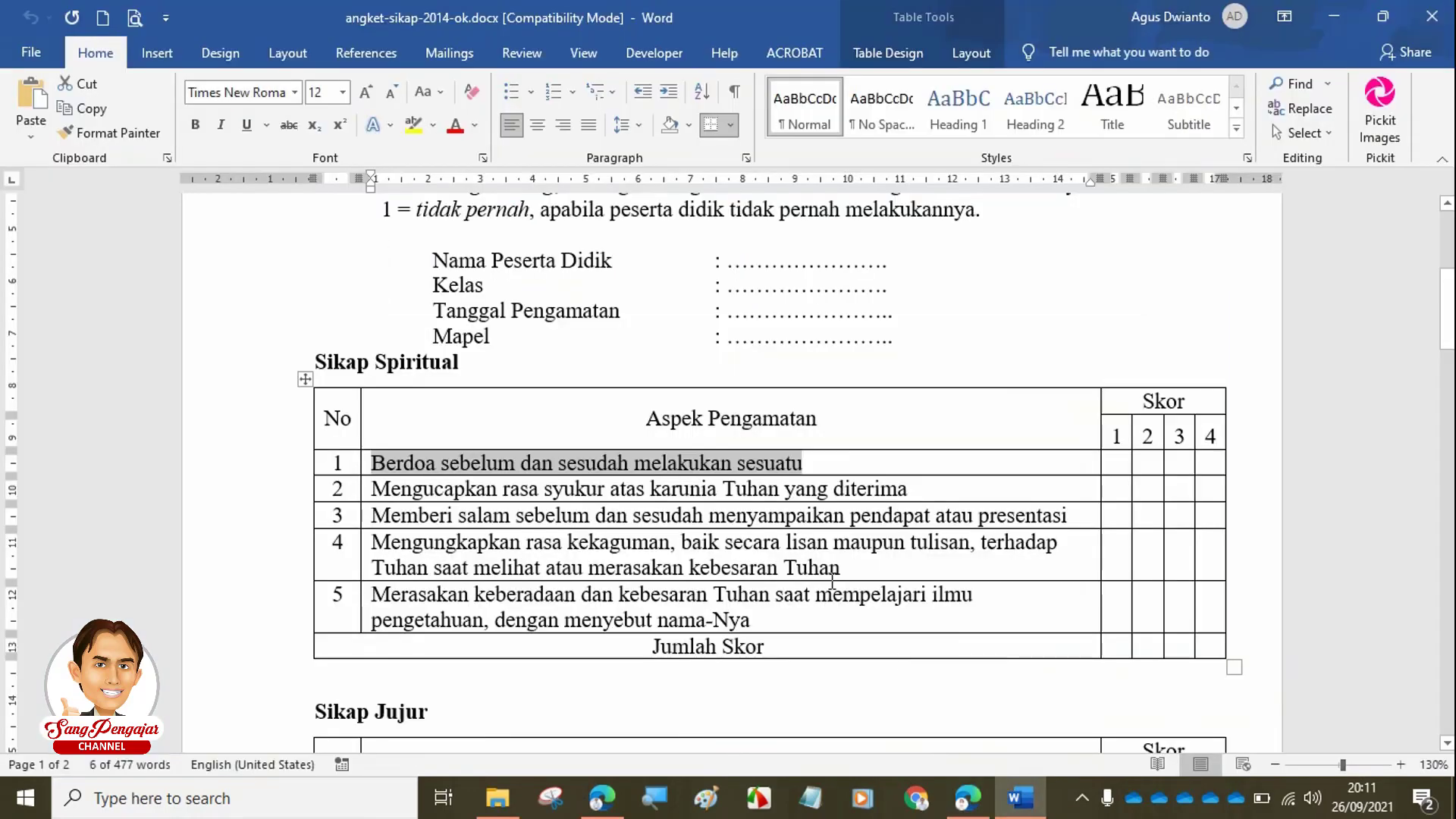
pyautogui.moveTo(921, 487); pyautogui.dragTo(387, 491)
pyautogui.hotkey('ctrl', 'c')
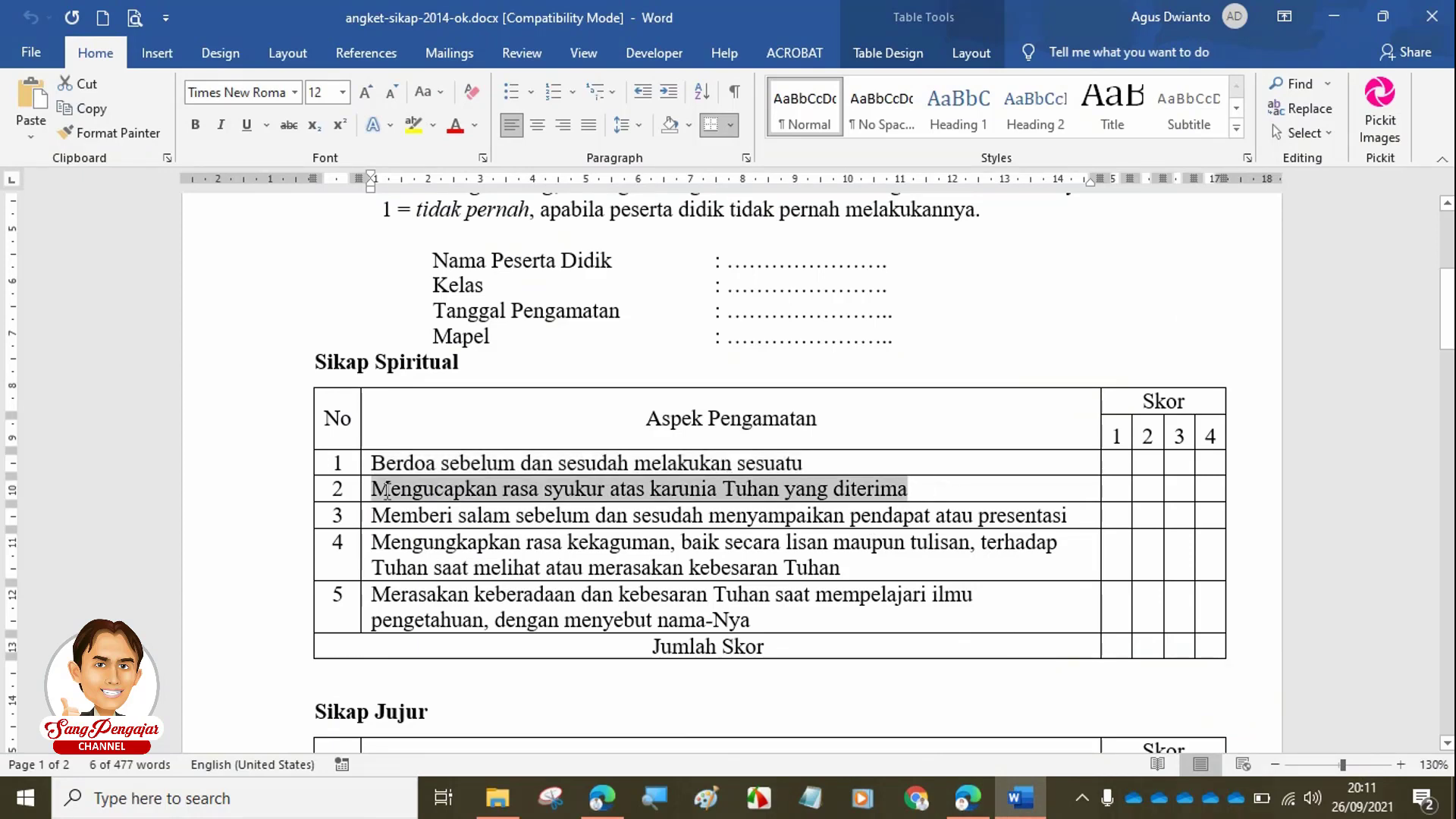
pyautogui.click(967, 796)
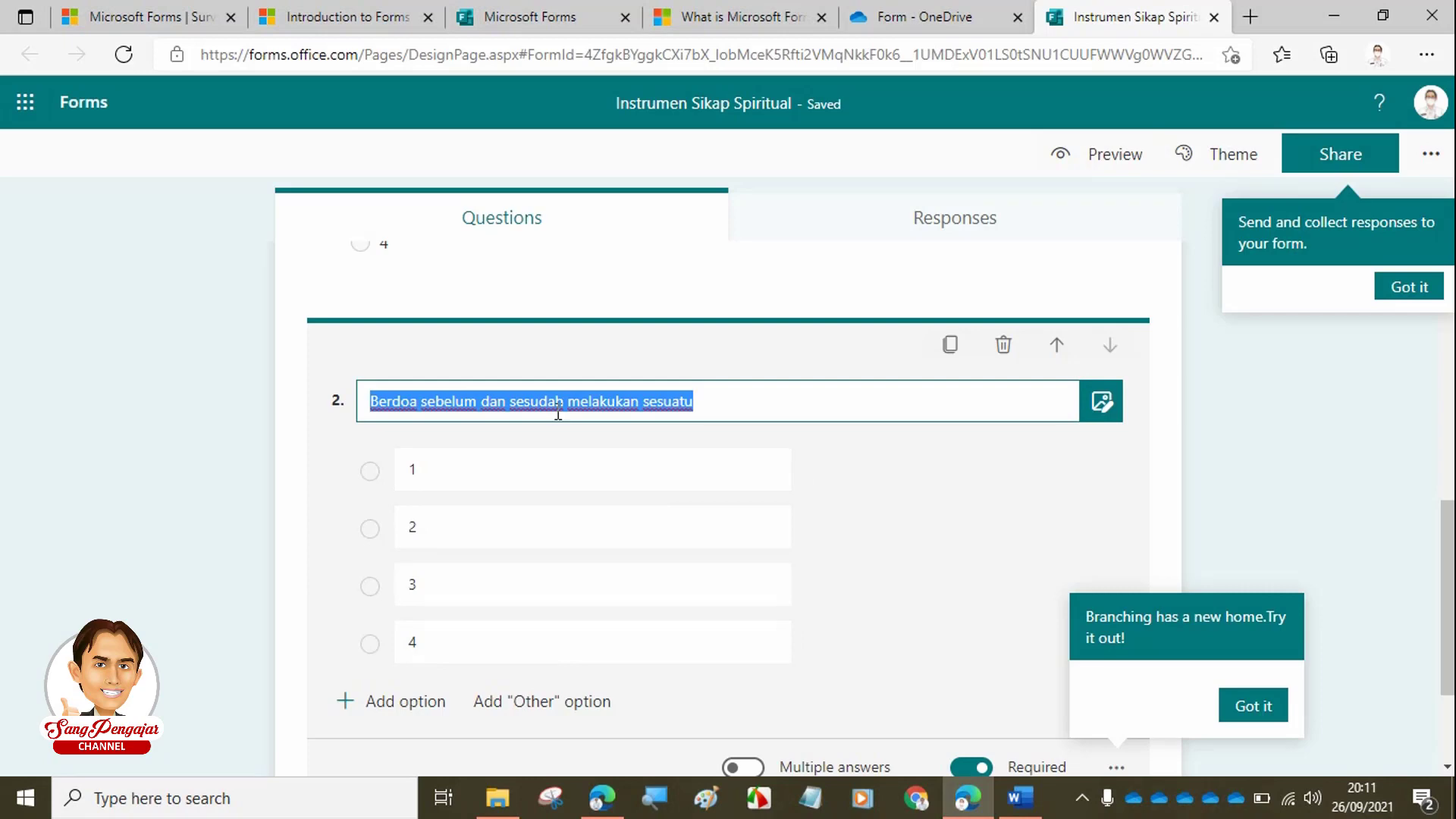
pyautogui.hotkey('ctrl', 'v')
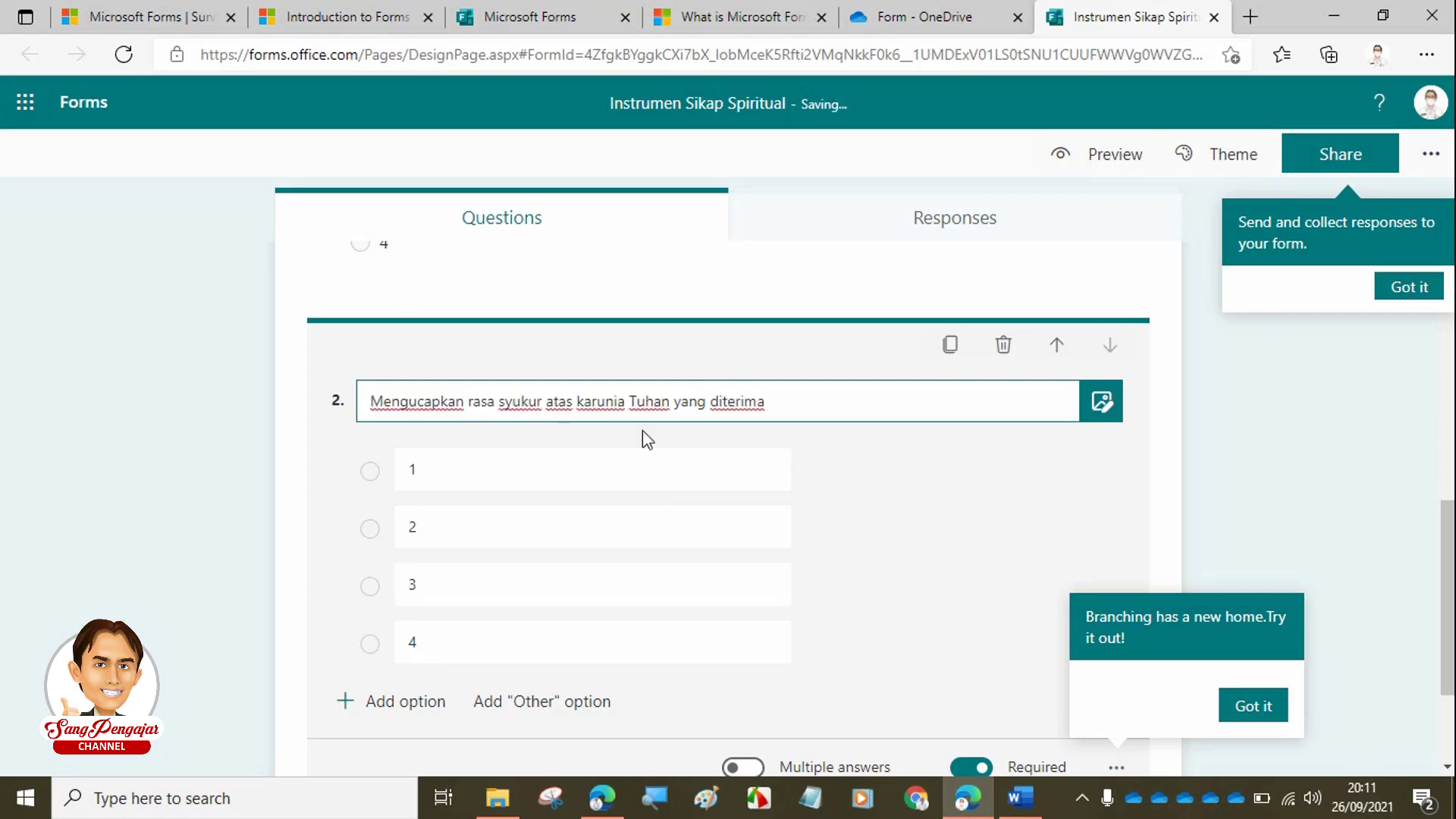
pyautogui.scroll(-2, 712, 514)
pyautogui.scroll(2, 784, 413)
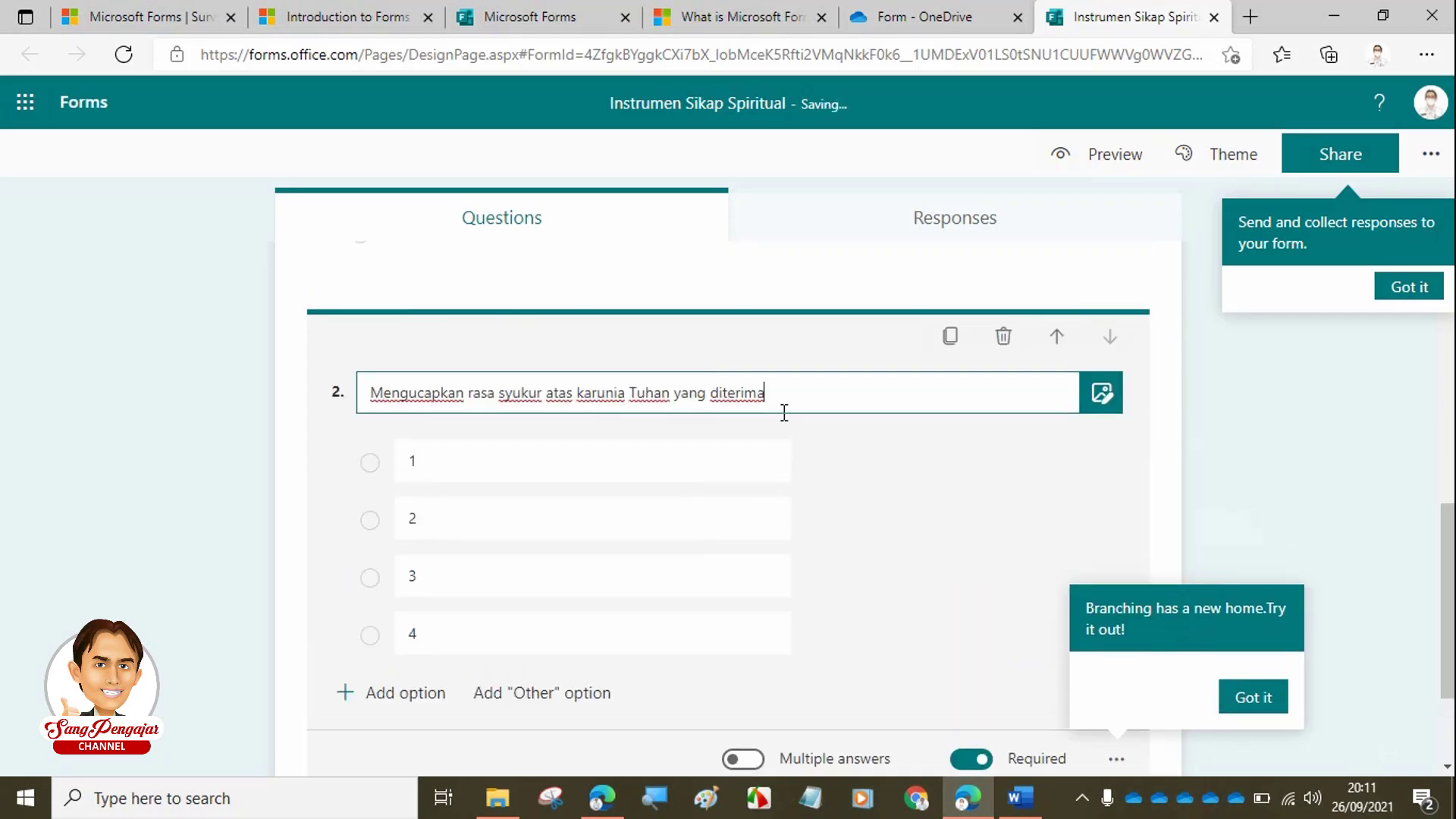
# - Duplicate the question as question 3 and title it with statement 3, 'Memberi salam…'
pyautogui.click(949, 336)
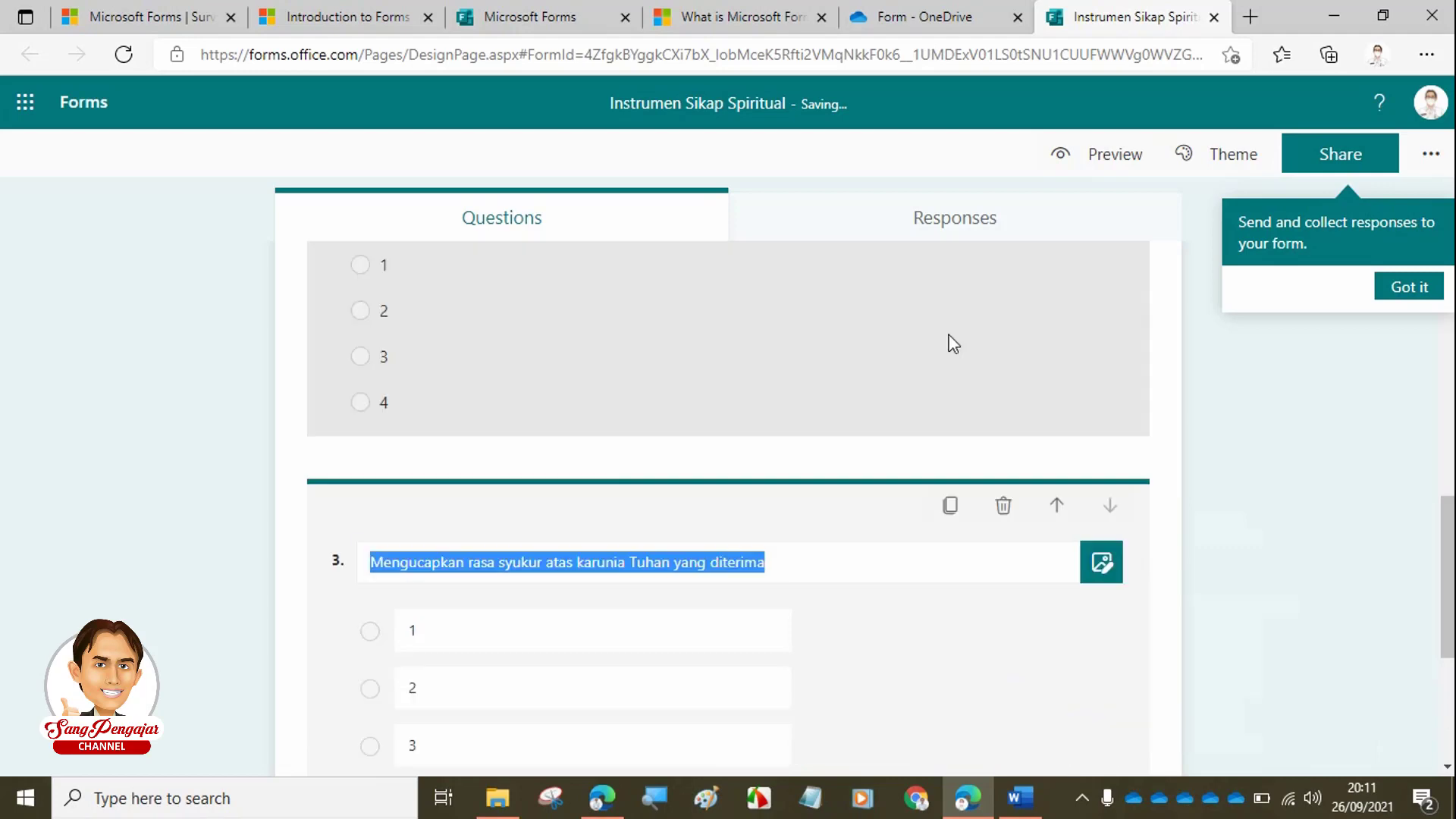
pyautogui.click(1020, 797)
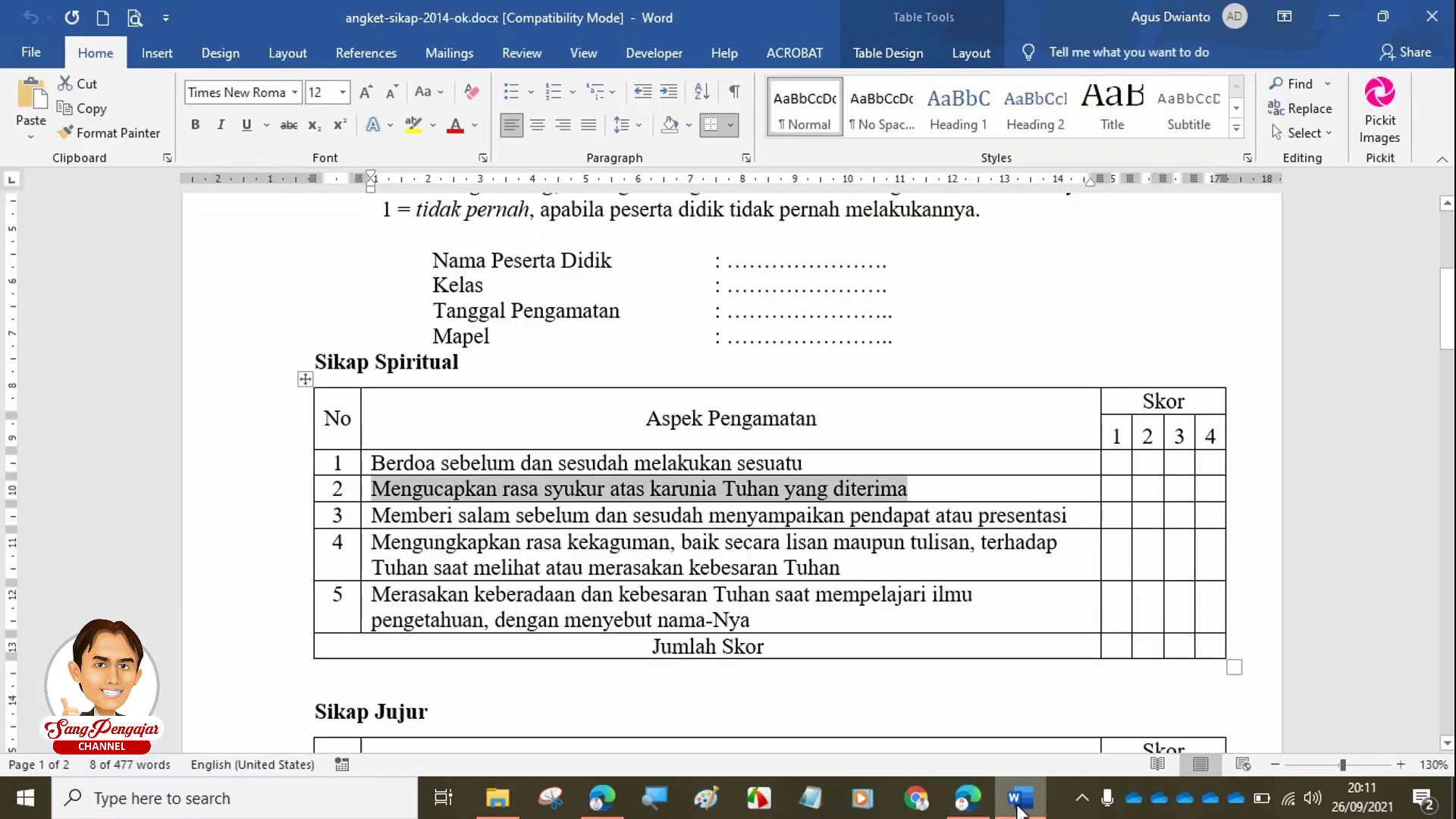
pyautogui.moveTo(1076, 516); pyautogui.dragTo(358, 515)
pyautogui.press('Right')
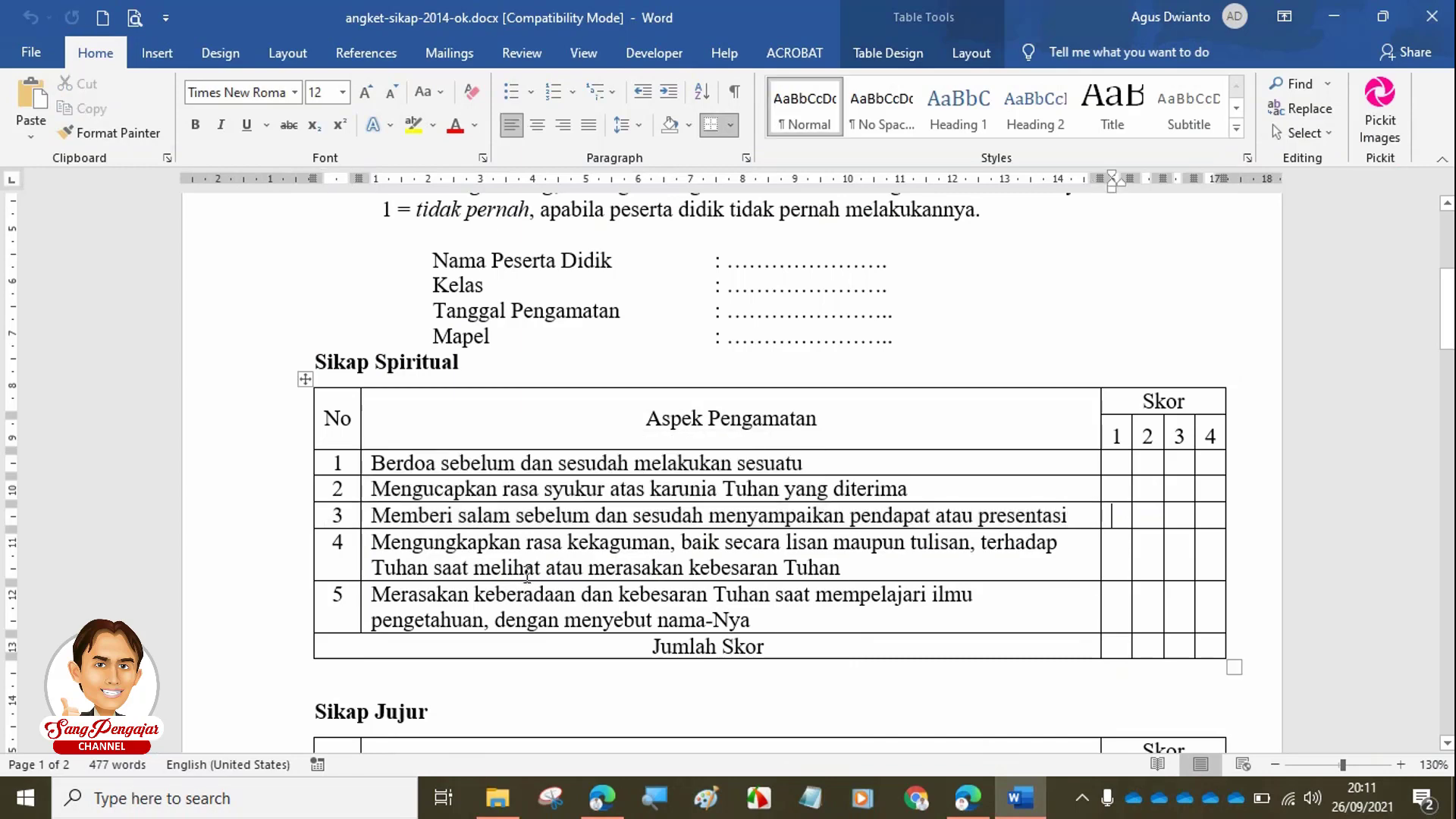
pyautogui.press('Left')
pyautogui.press('Left')
pyautogui.hotkey('ctrl', 'shift', 'Left')
pyautogui.hotkey('ctrl', 'shift', 'Left')
pyautogui.hotkey('ctrl', 'shift', 'Left')
pyautogui.hotkey('ctrl', 'shift', 'Left')
pyautogui.hotkey('ctrl', 'shift', 'Left')
pyautogui.hotkey('ctrl', 'shift', 'Left')
pyautogui.hotkey('ctrl', 'shift', 'Left')
pyautogui.hotkey('ctrl', 'shift', 'Left')
pyautogui.hotkey('ctrl', 'shift', 'Left')
pyautogui.hotkey('ctrl', 'c')
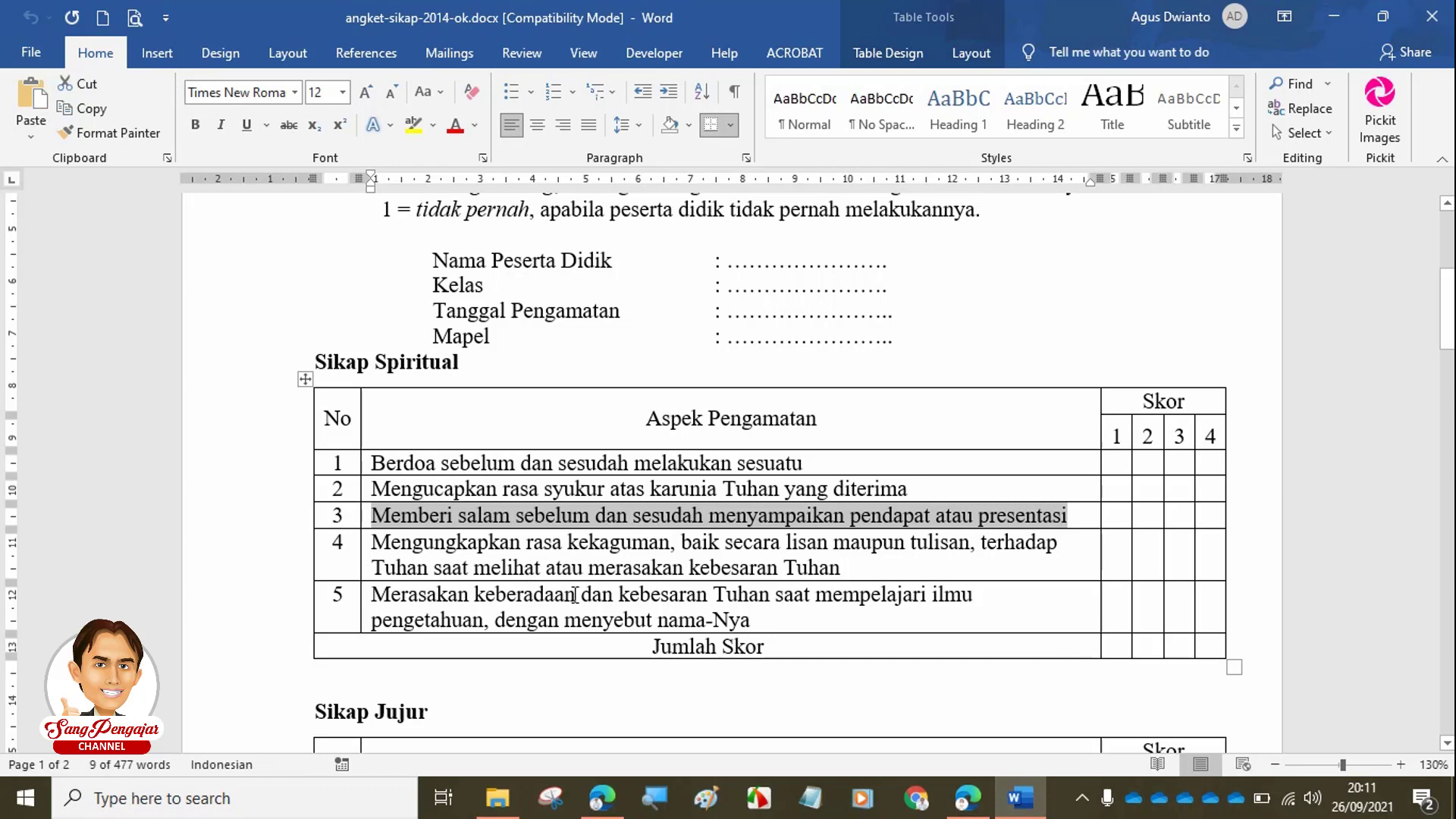
pyautogui.click(967, 796)
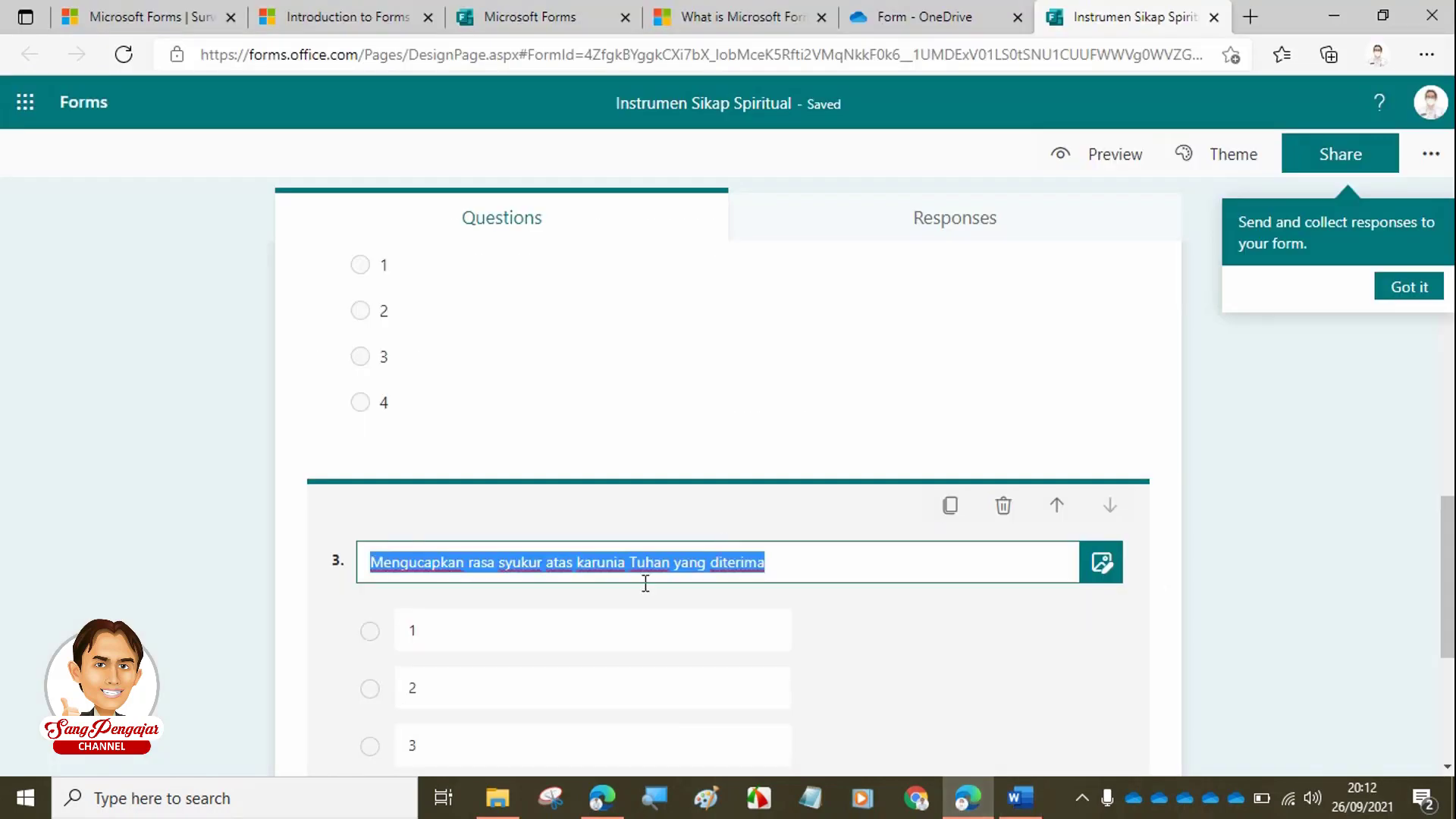
pyautogui.hotkey('ctrl', 'v')
pyautogui.scroll(-4, 664, 581)
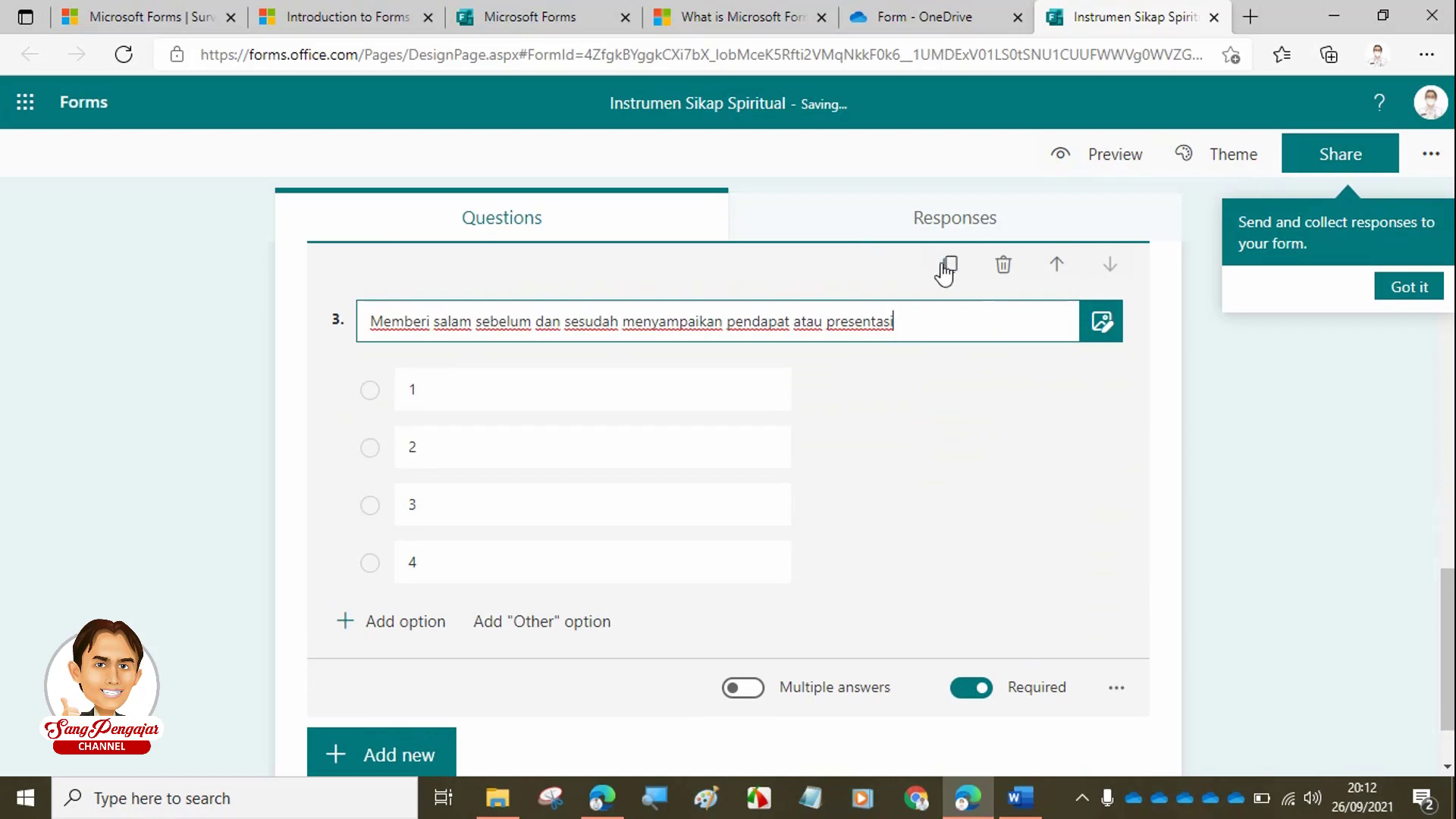
# - Add question 4 as a copy titled with statement 4, 'Mengungkapkan rasa kekaguman…'
pyautogui.click(952, 266)
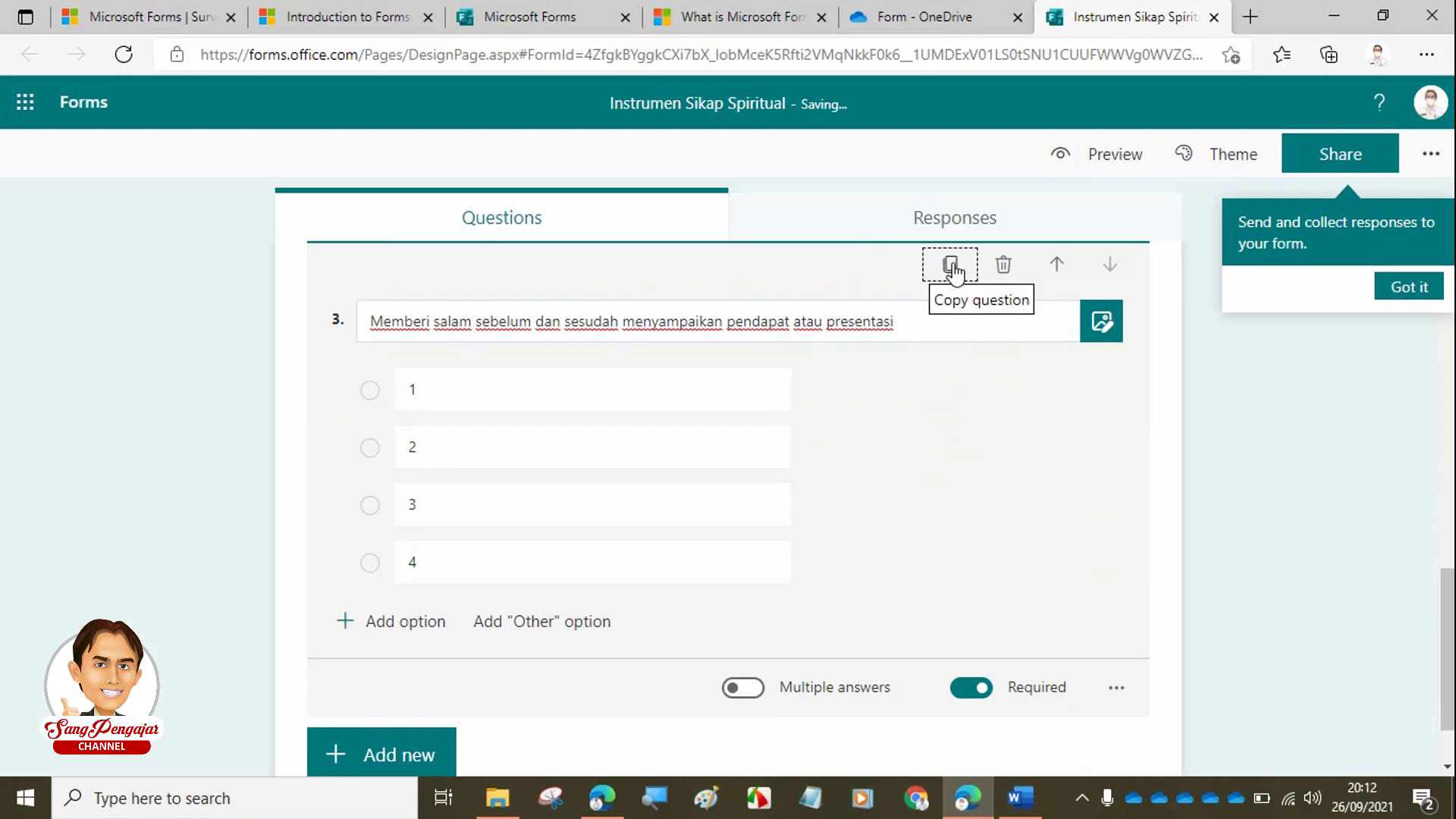
pyautogui.click(1019, 797)
pyautogui.moveTo(931, 564); pyautogui.dragTo(388, 542)
pyautogui.hotkey('ctrl', 'c')
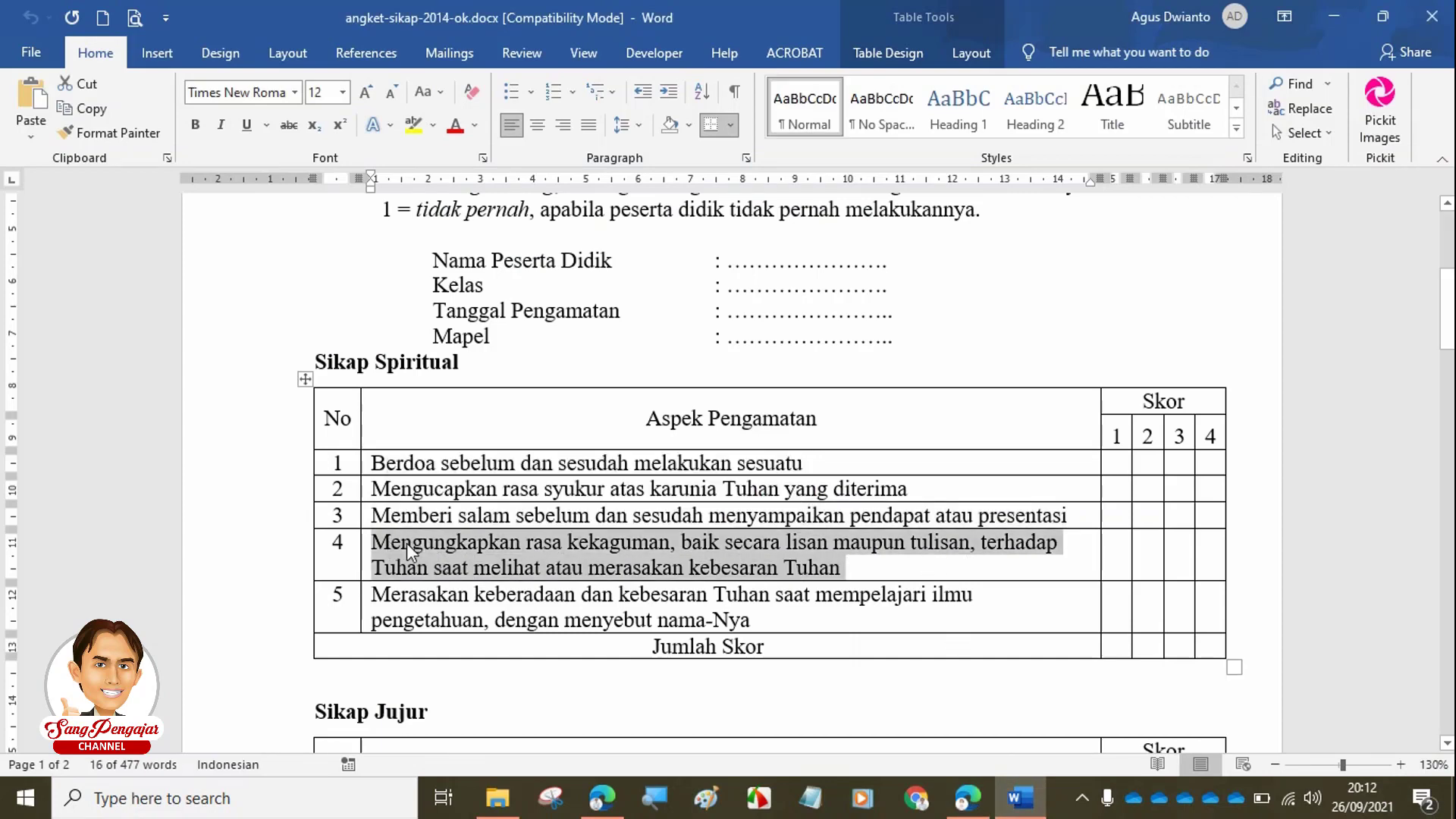
pyautogui.click(968, 802)
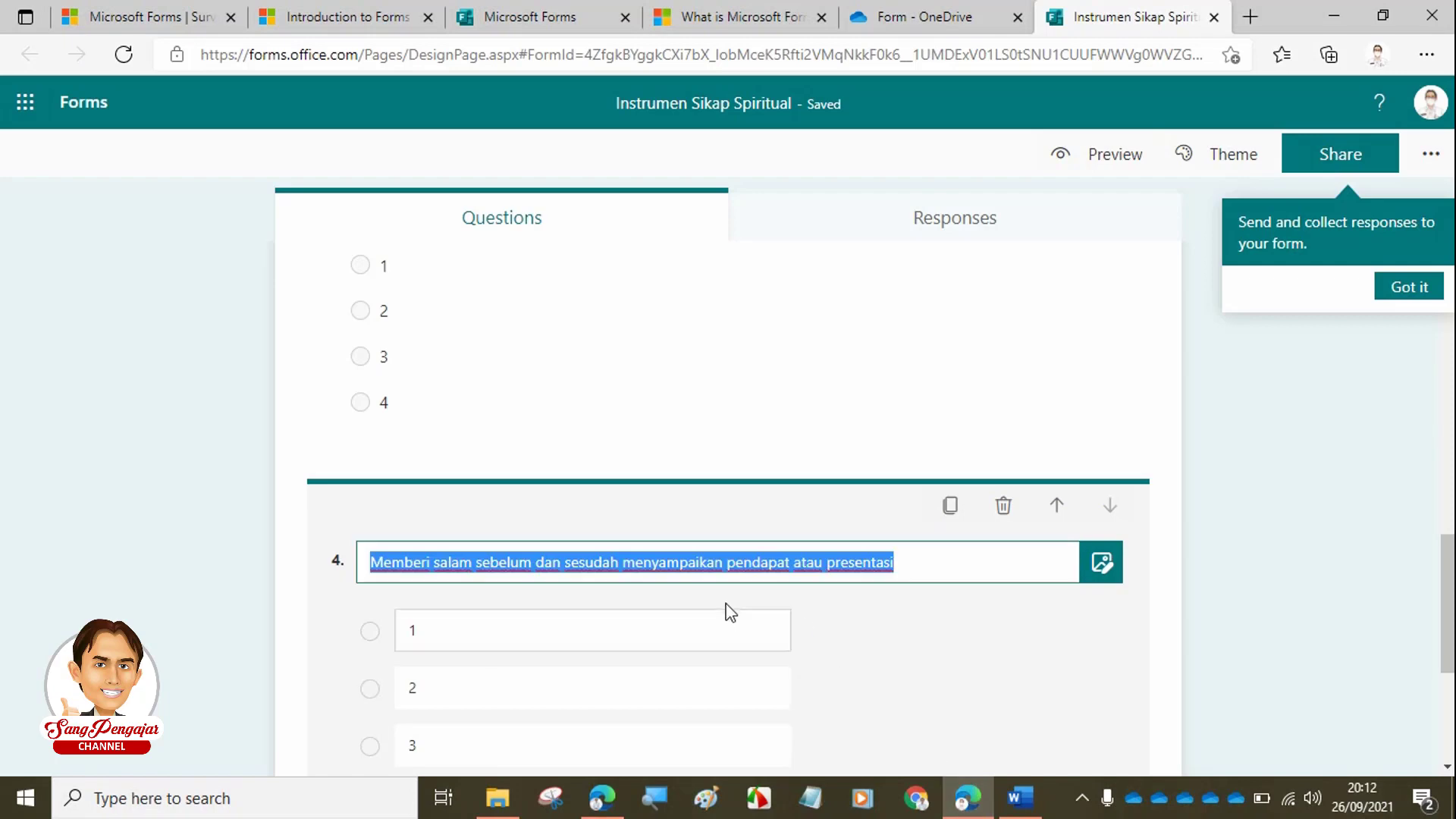
pyautogui.hotkey('ctrl', 'v')
pyautogui.scroll(-2, 742, 553)
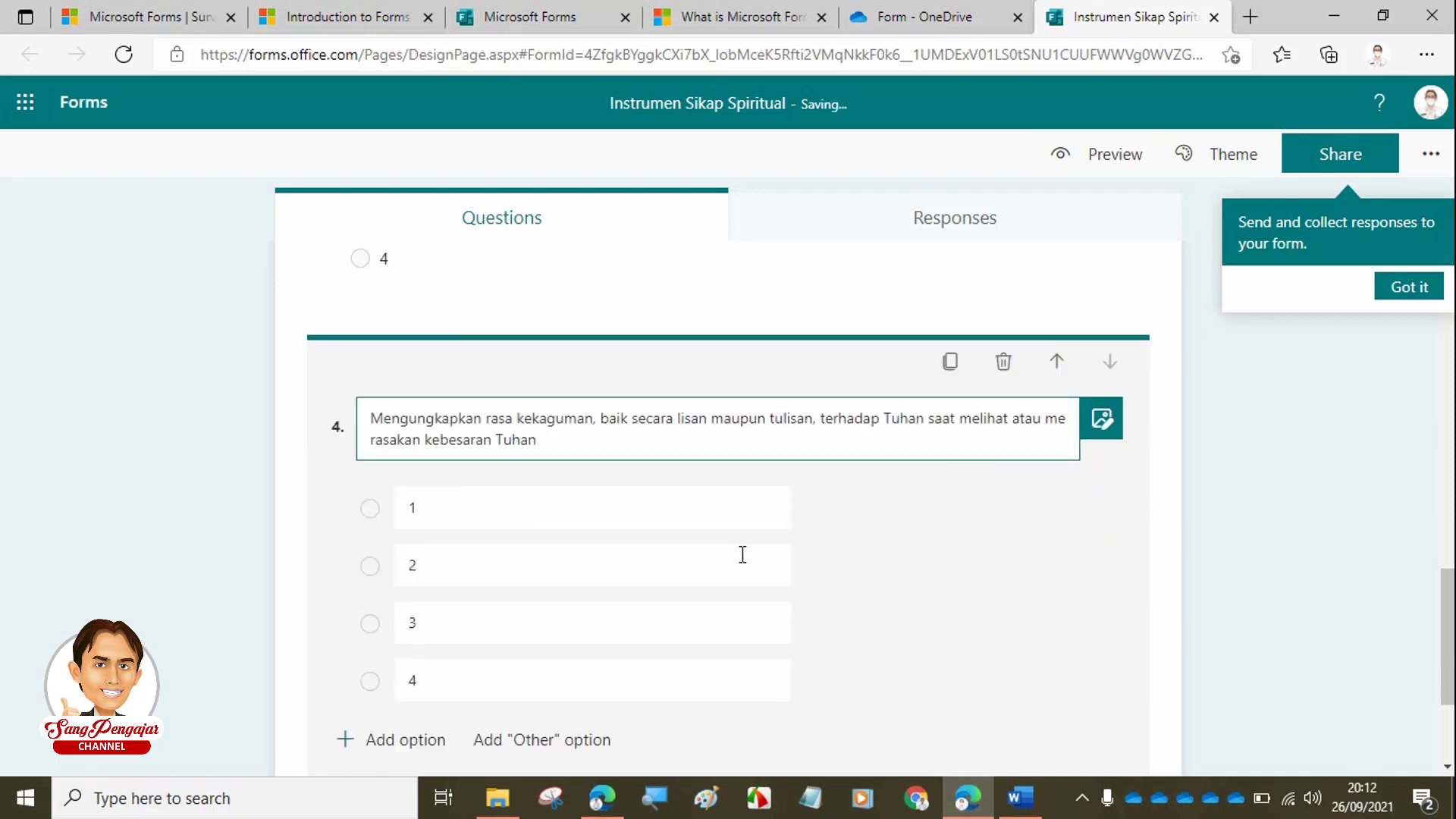
# - Add question 5 as a copy titled 'Merasakan keberadaan dan kebesaran Tuhan…' from statement 5
pyautogui.click(950, 344)
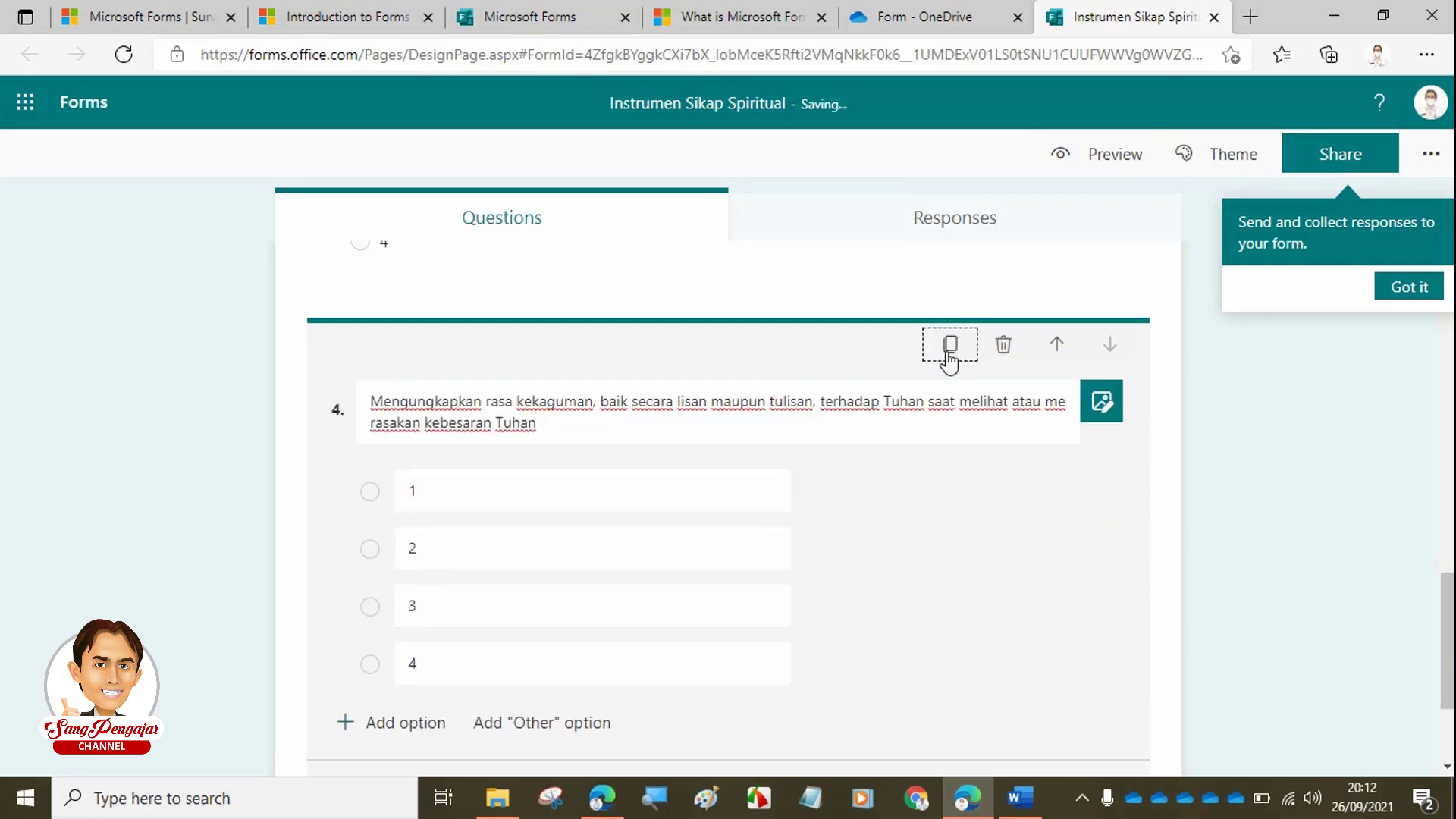
pyautogui.click(1019, 796)
pyautogui.moveTo(759, 611); pyautogui.dragTo(394, 592)
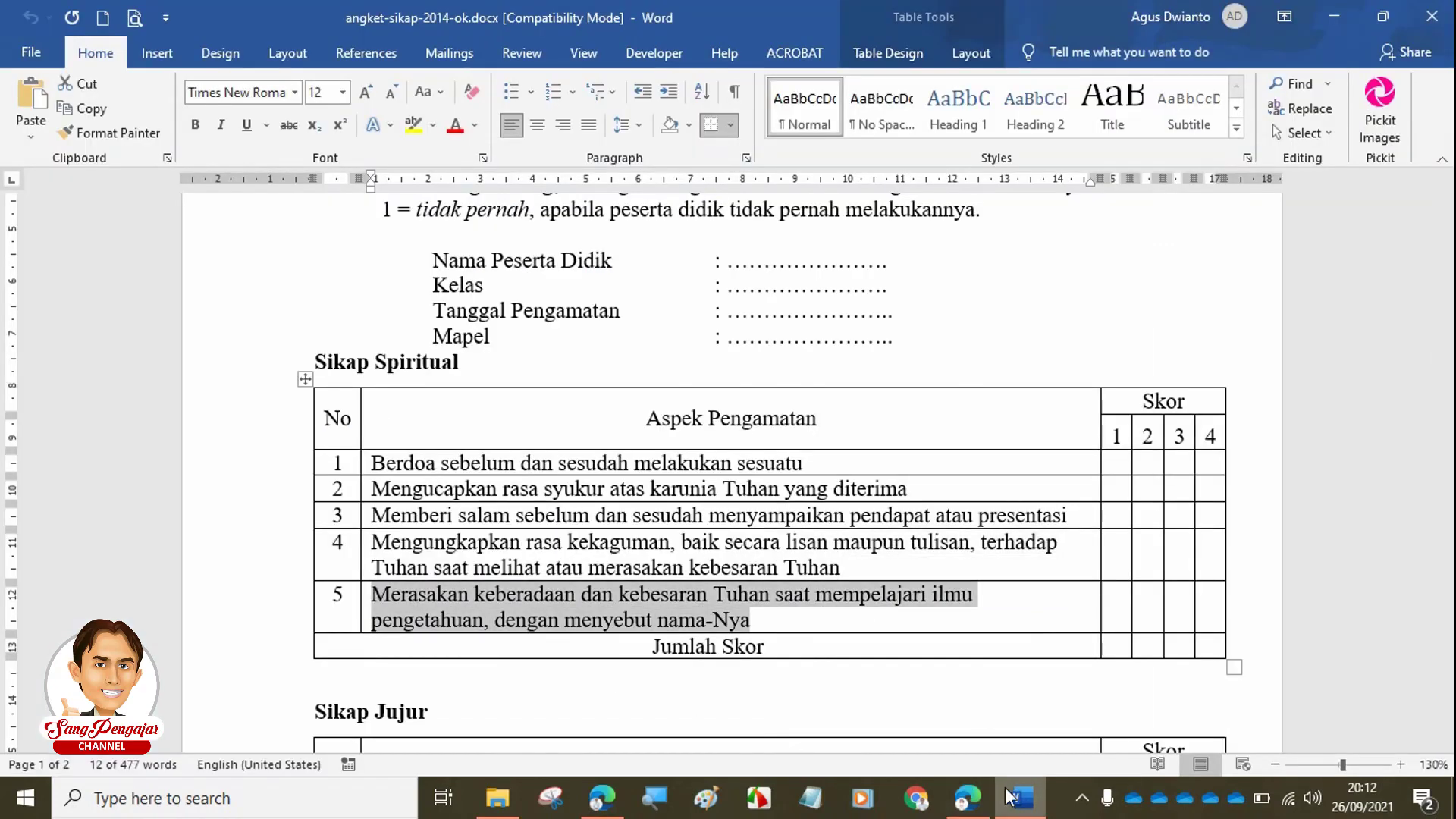
pyautogui.click(967, 797)
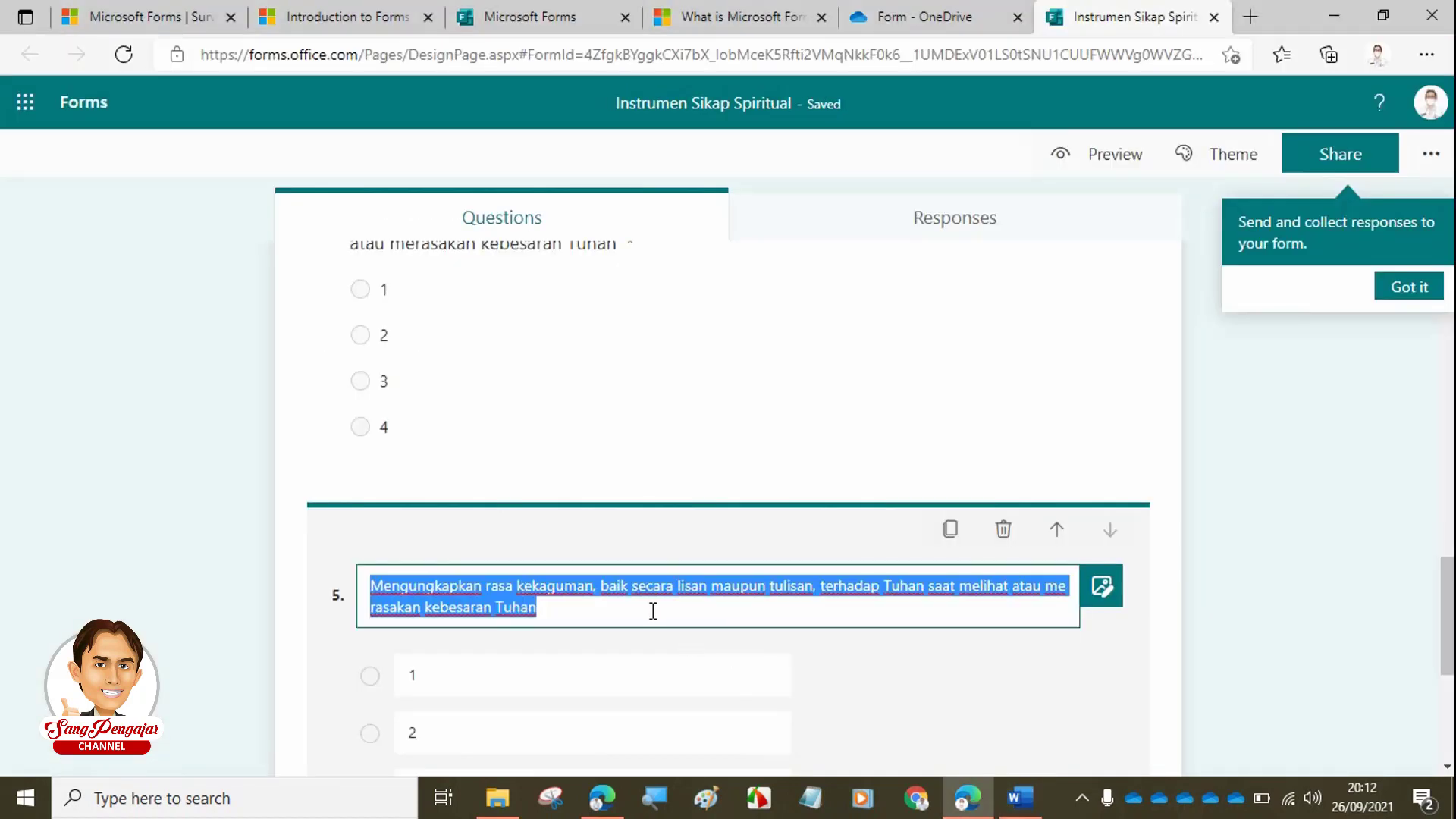
pyautogui.write('Merasakan keberadaan dan kebesaran Tuhan saat mempelajari ilmu pengetahuan, dengan menyebut nama Nya')
pyautogui.scroll(8, 695, 577)
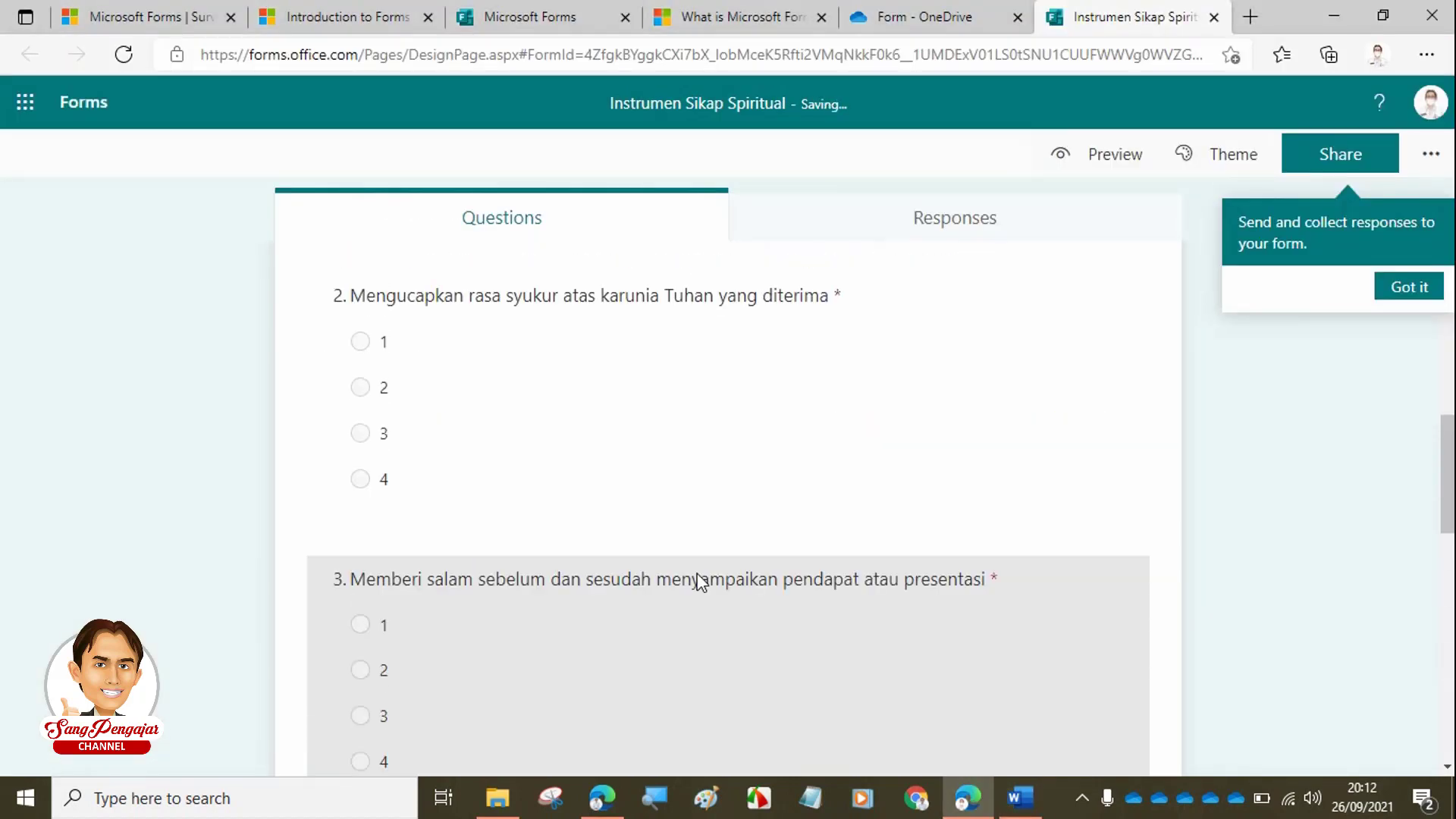
pyautogui.scroll(4, 698, 581)
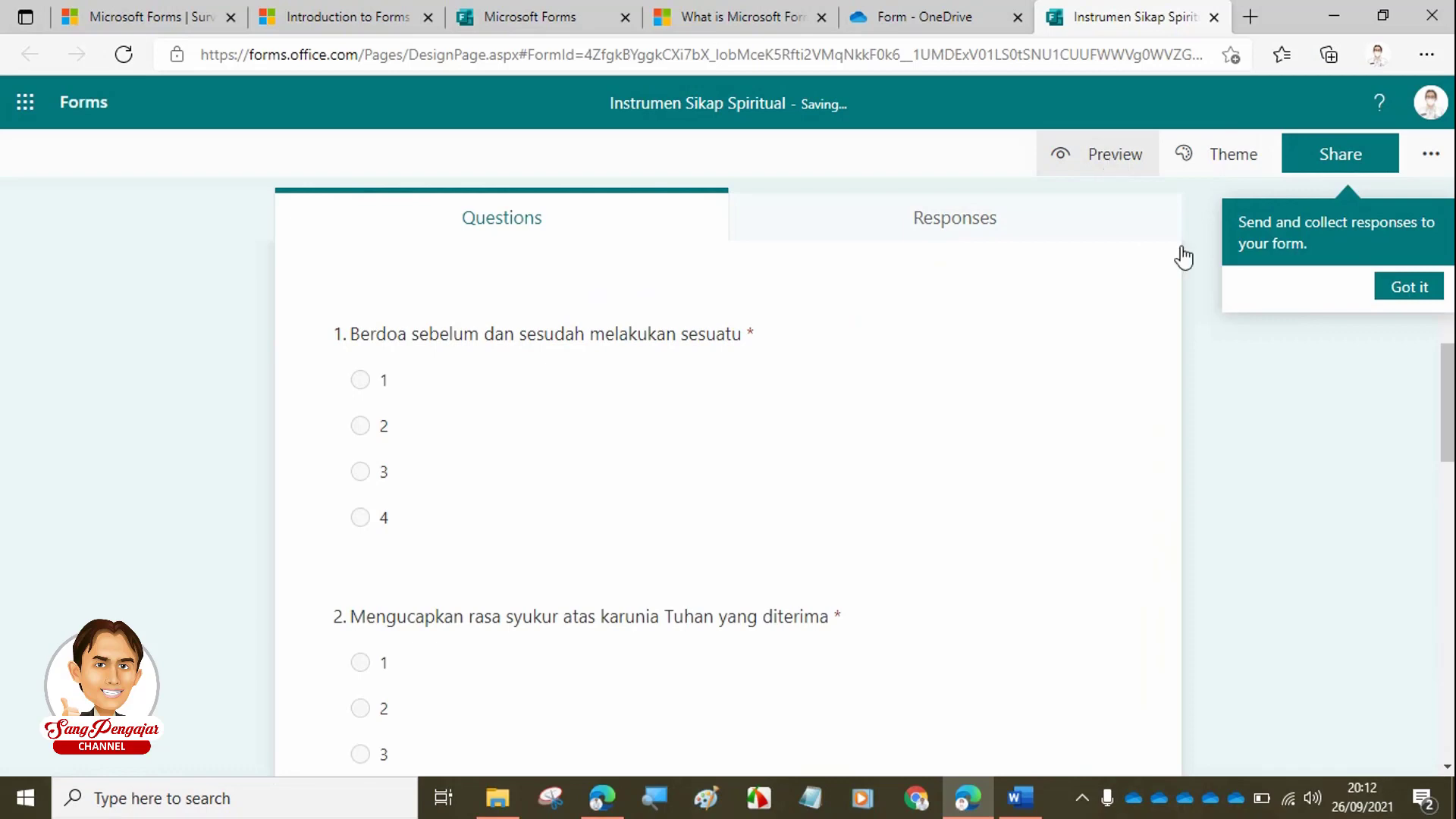
# - Preview the form in computer view, scrolling through questions 1–5 down to Submit
pyautogui.scroll(5, 1170, 338)
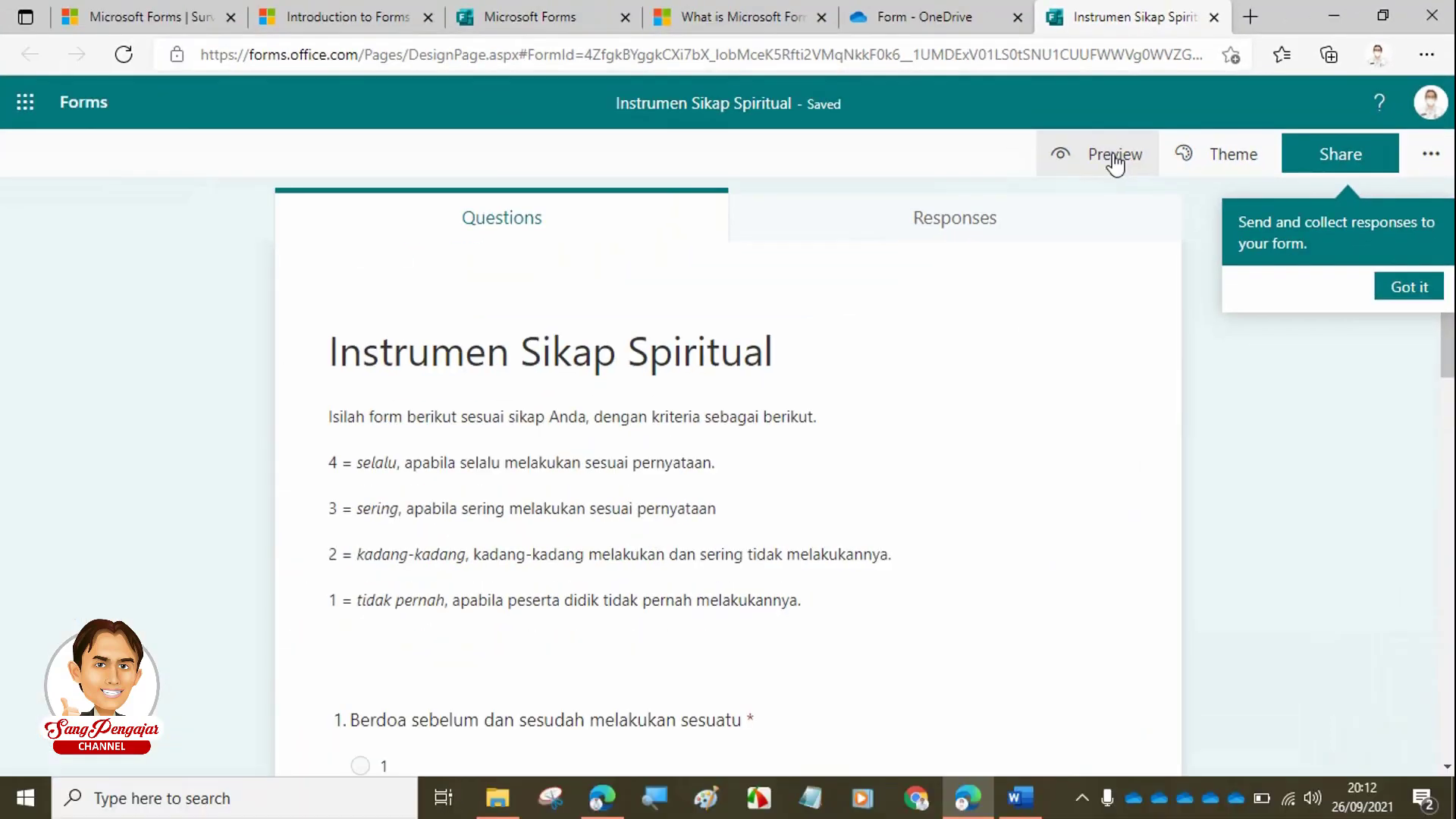
pyautogui.click(1113, 159)
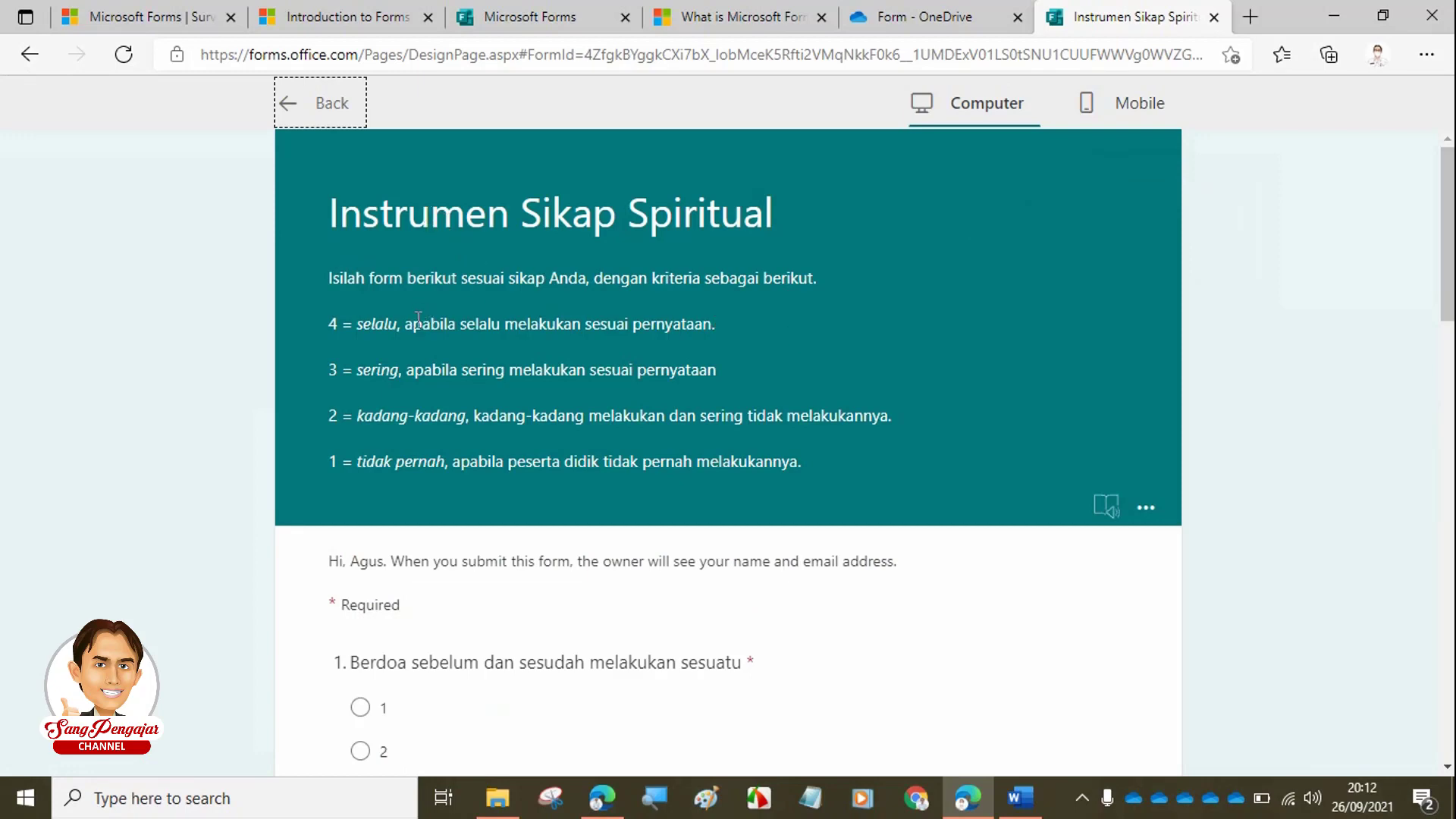
pyautogui.scroll(-5, 417, 318)
pyautogui.moveTo(423, 325)
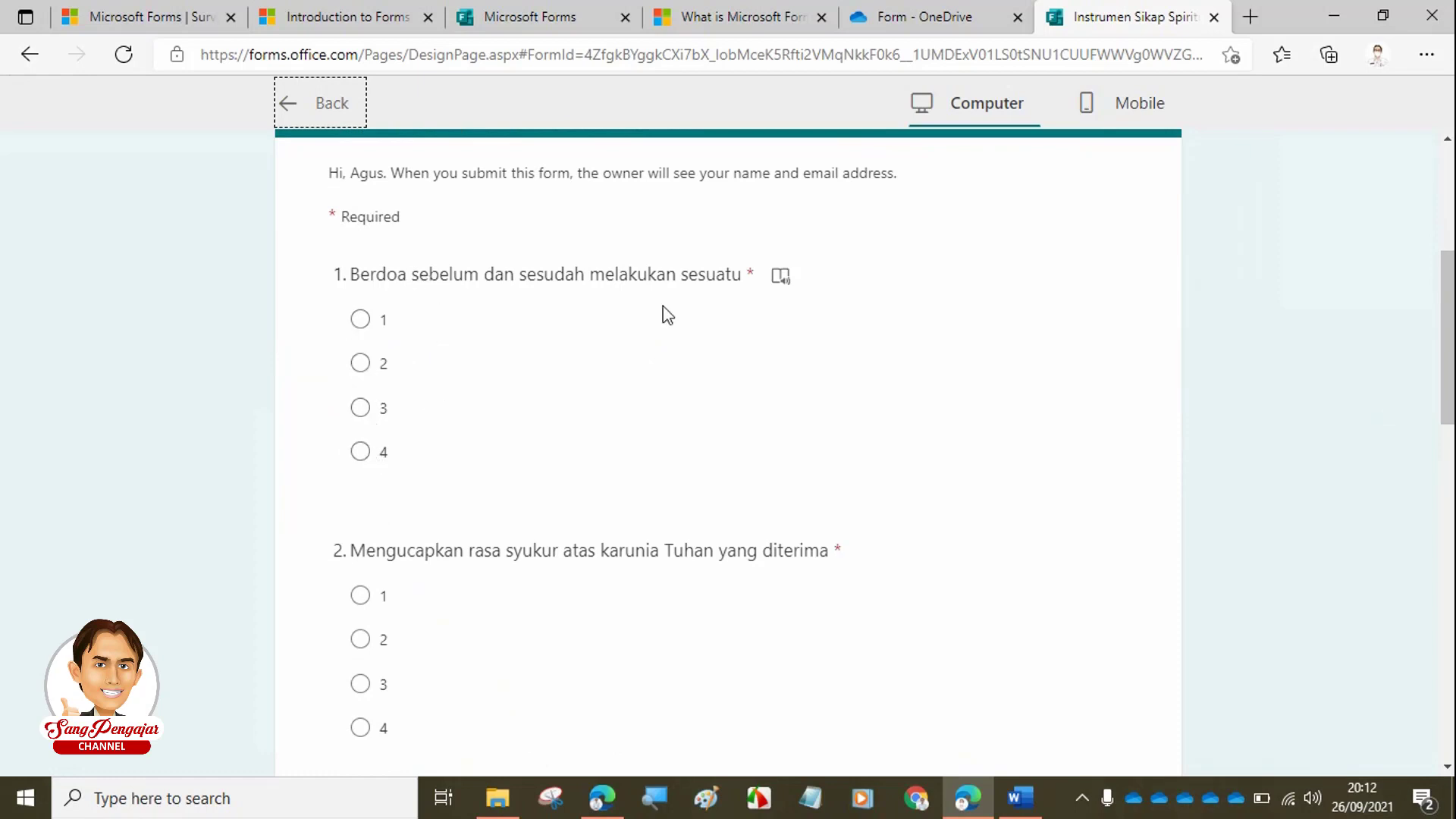
pyautogui.scroll(4, 413, 448)
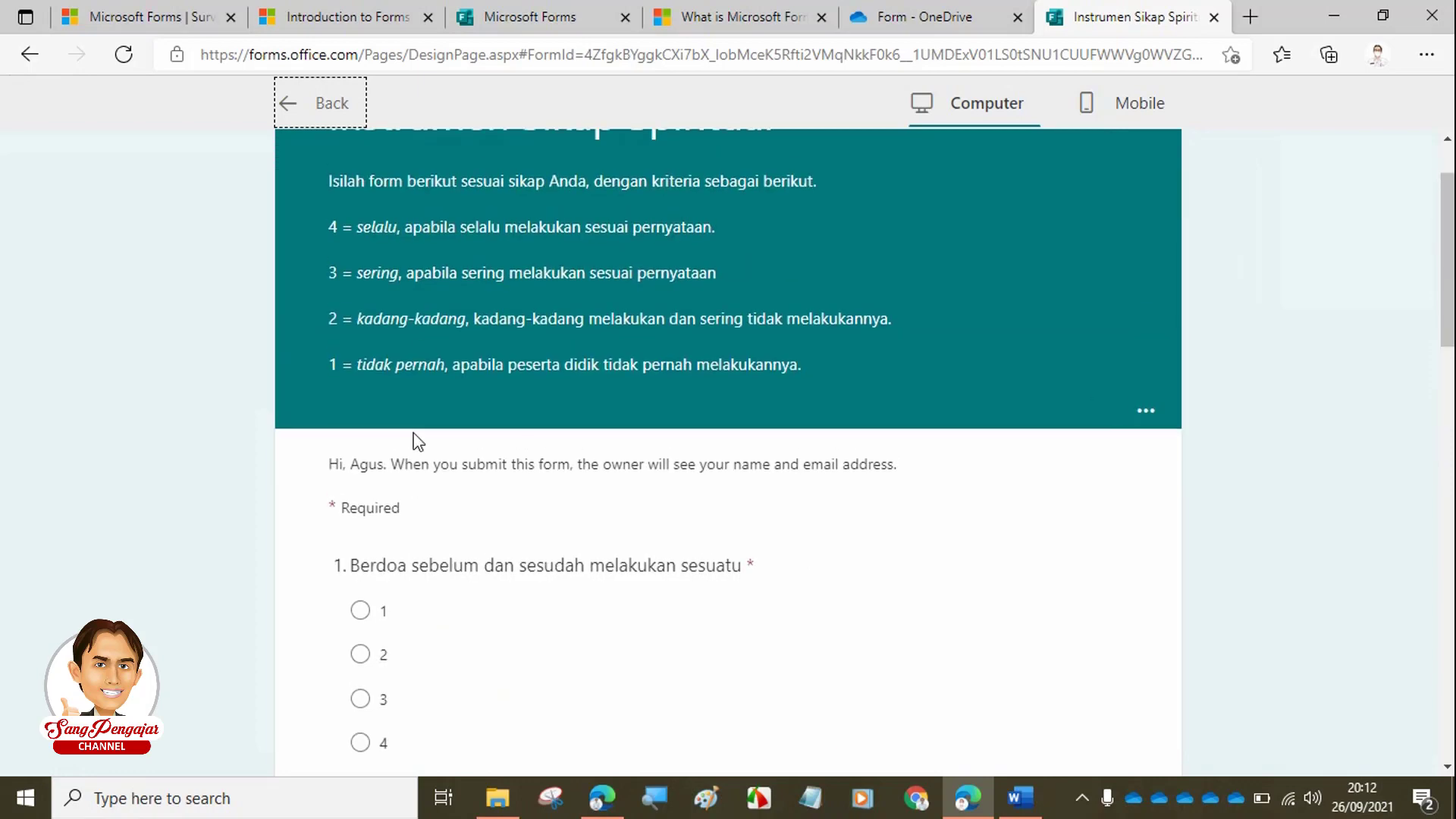
pyautogui.scroll(-8, 369, 329)
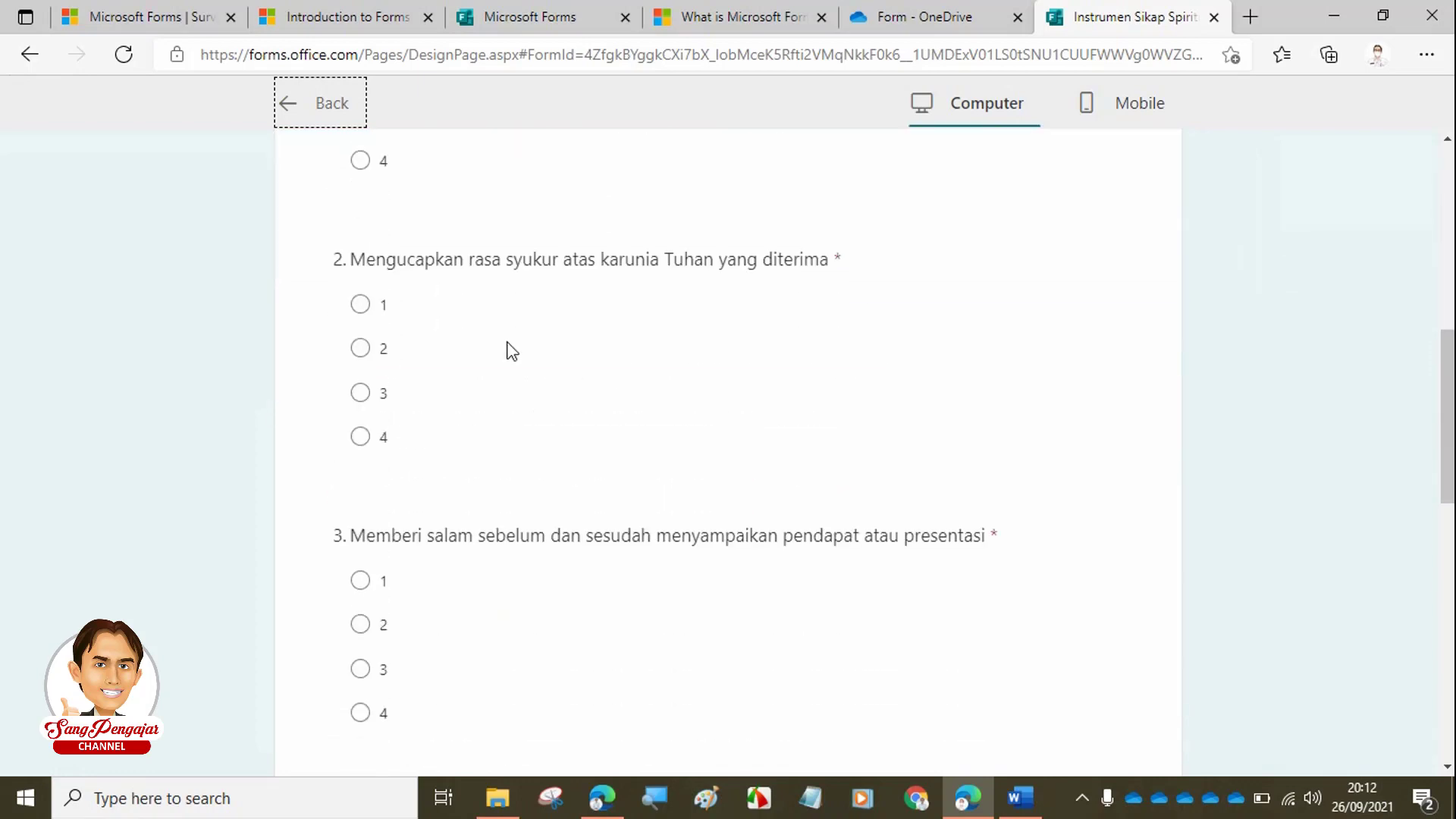
pyautogui.scroll(-5, 506, 350)
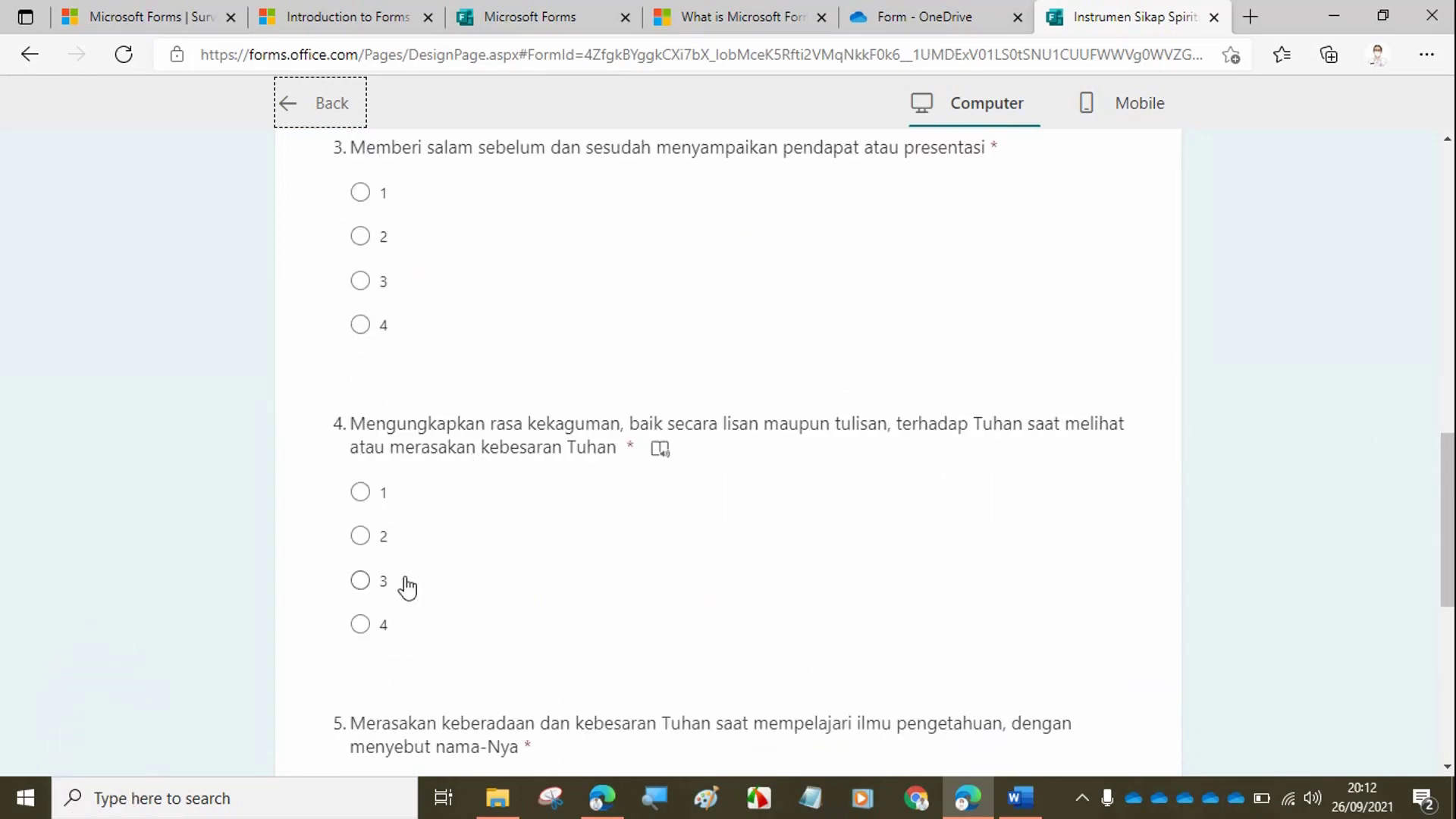
pyautogui.scroll(-3, 447, 530)
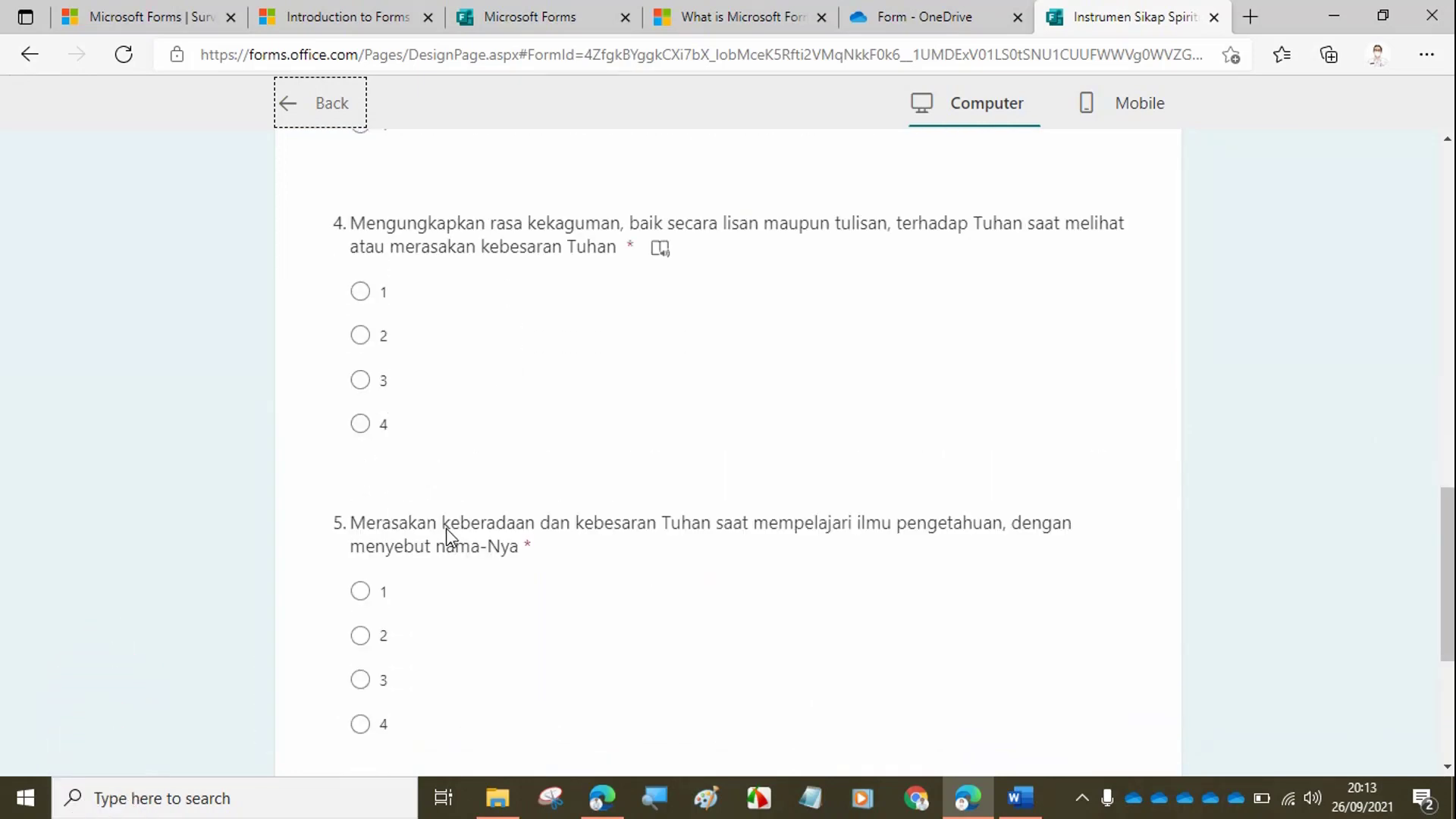
pyautogui.scroll(-3, 447, 531)
pyautogui.scroll(20, 453, 526)
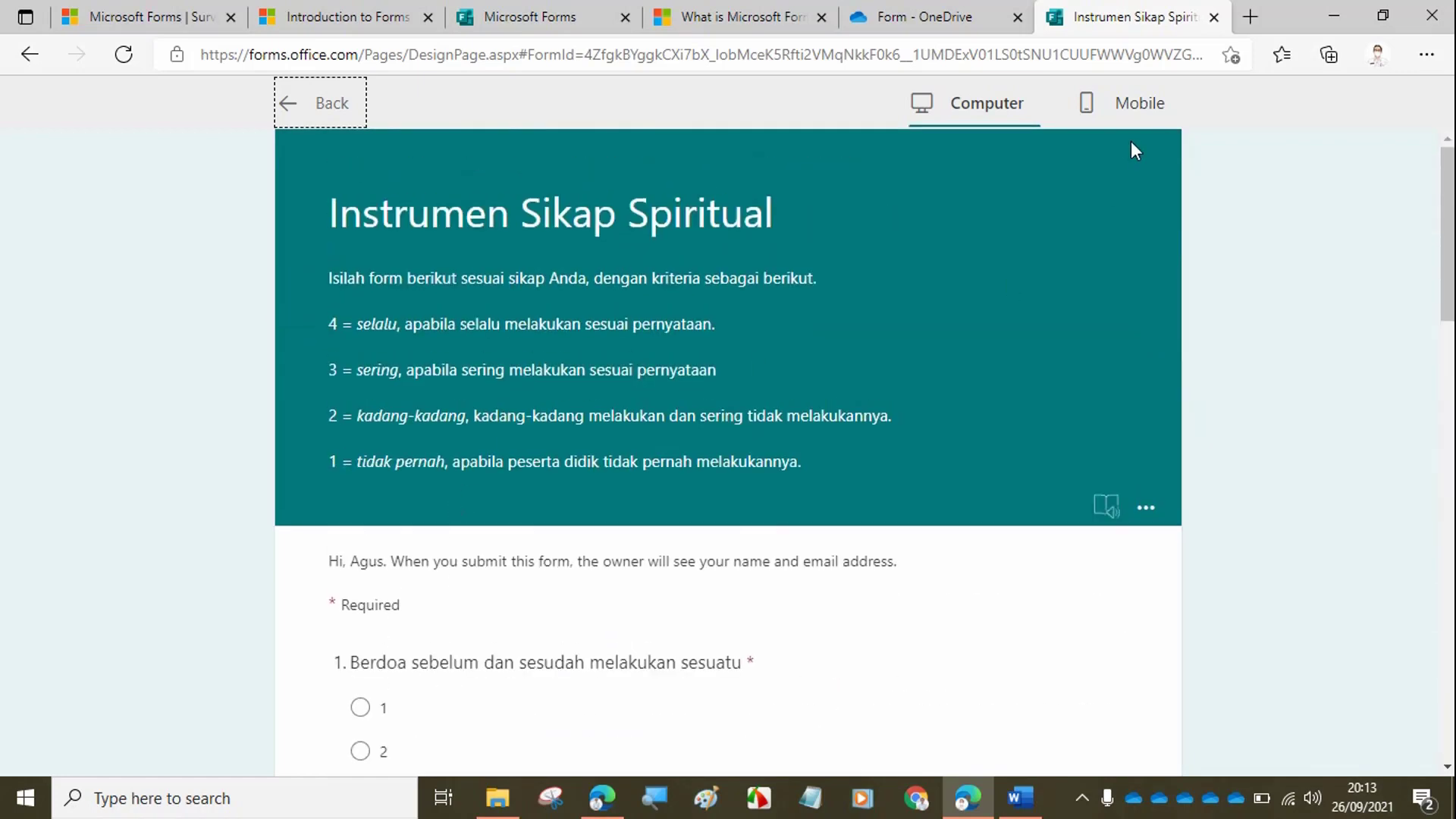
pyautogui.click(1131, 117)
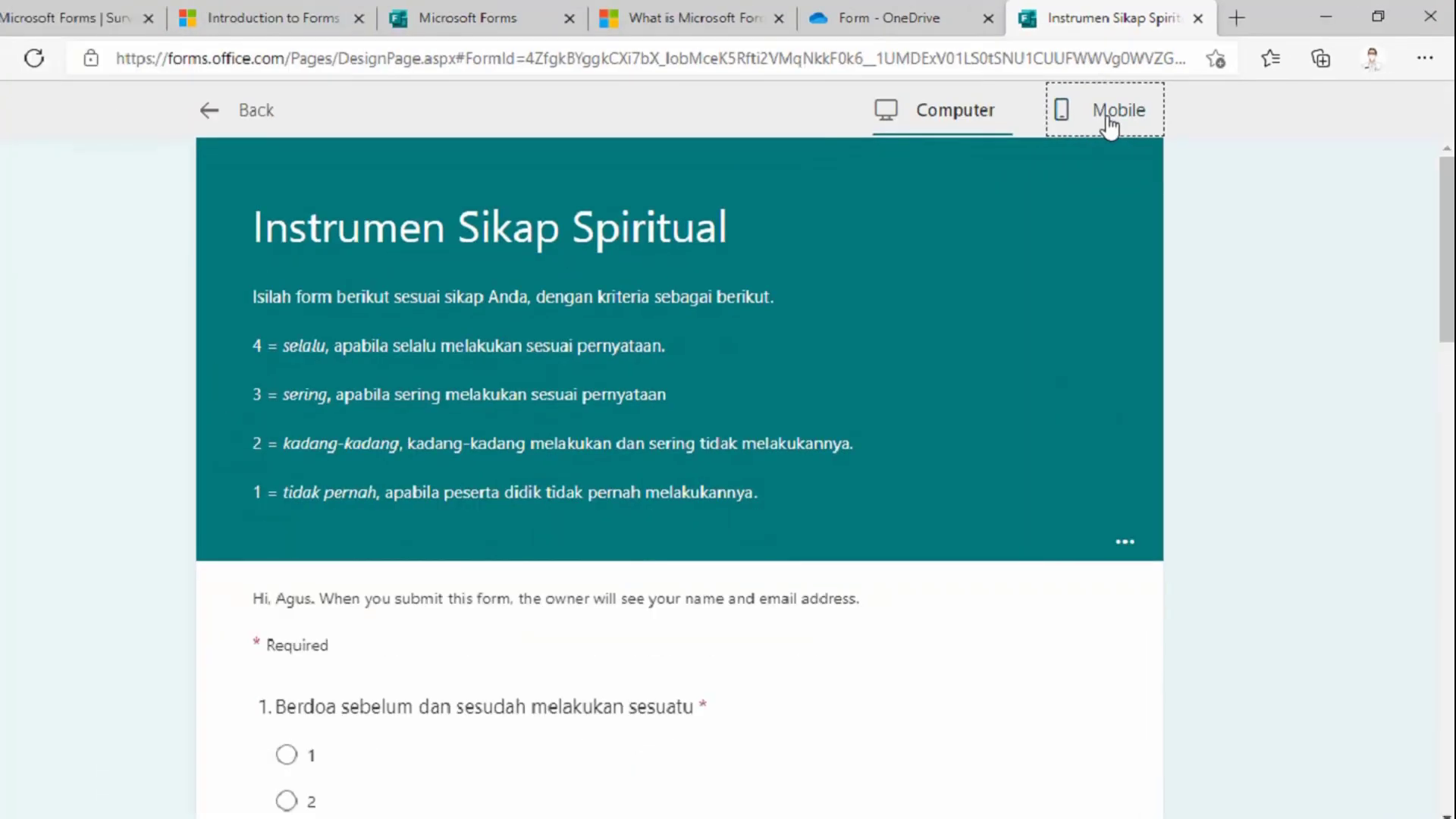
# - View the form in the Mobile preview layout, then go back to the editor
pyautogui.click(807, 227)
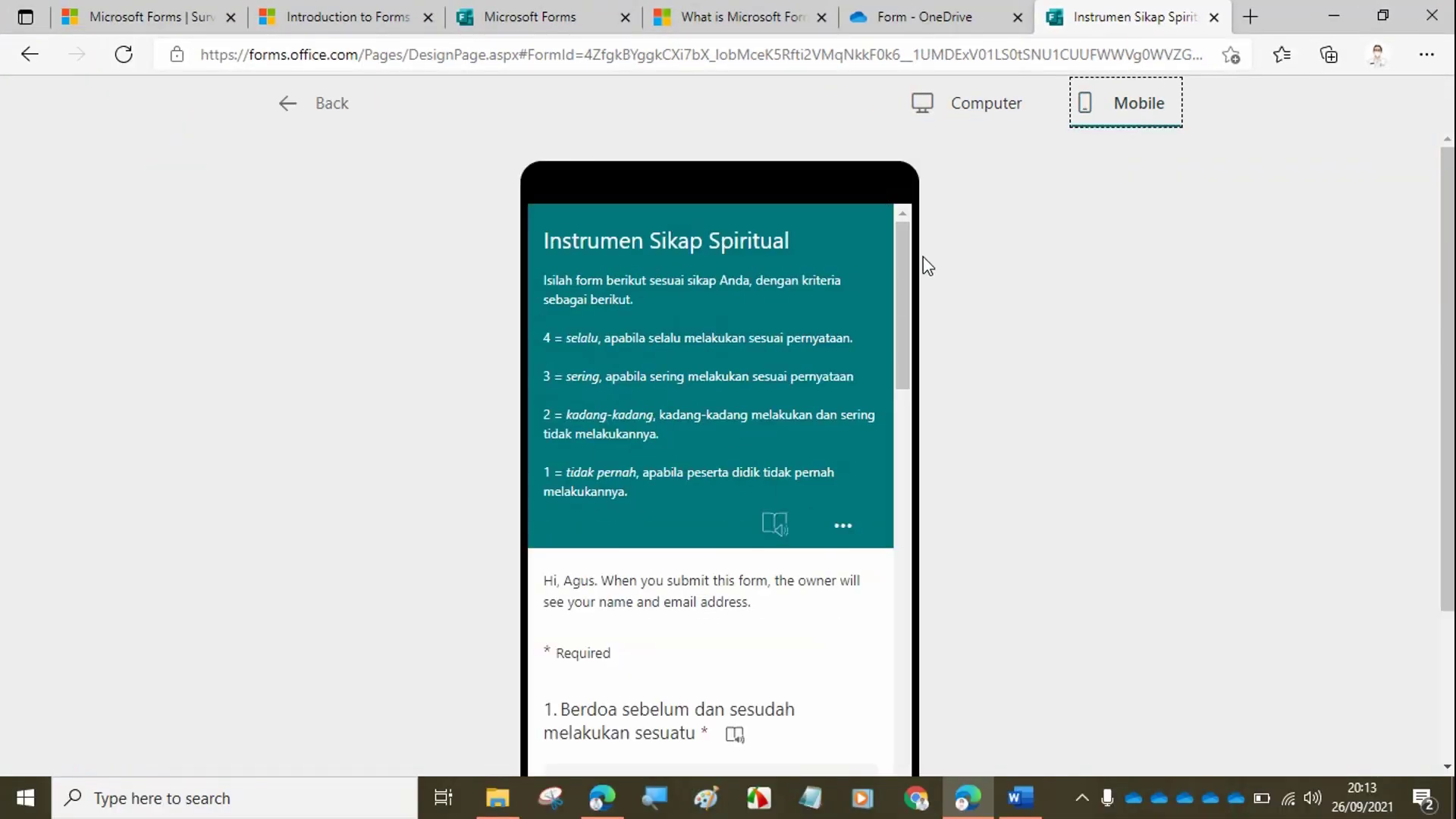
pyautogui.moveTo(922, 256)
pyautogui.mouseDown()
pyautogui.moveTo(906, 695)
pyautogui.moveTo(915, 234)
pyautogui.mouseUp()
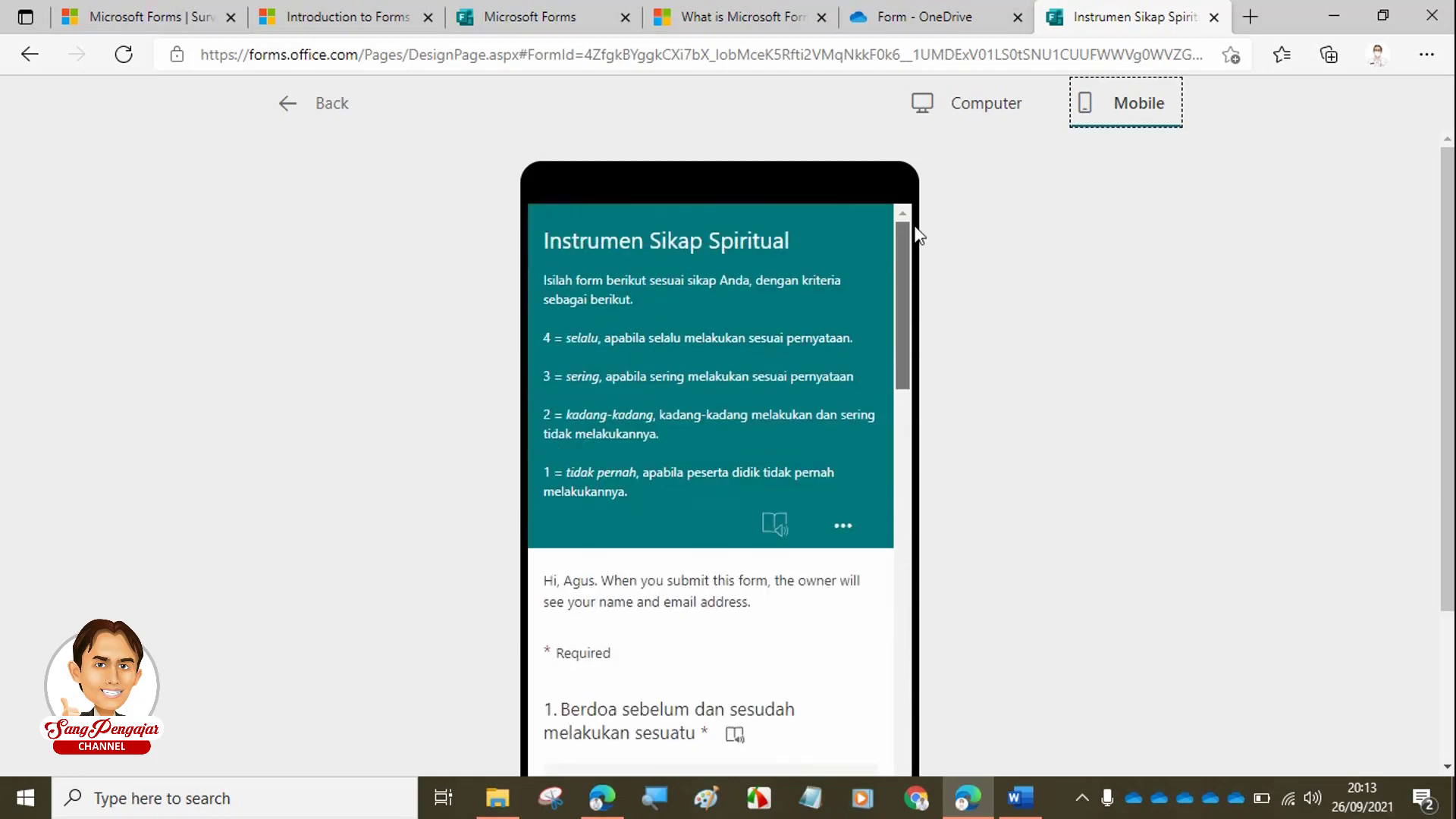
pyautogui.click(317, 110)
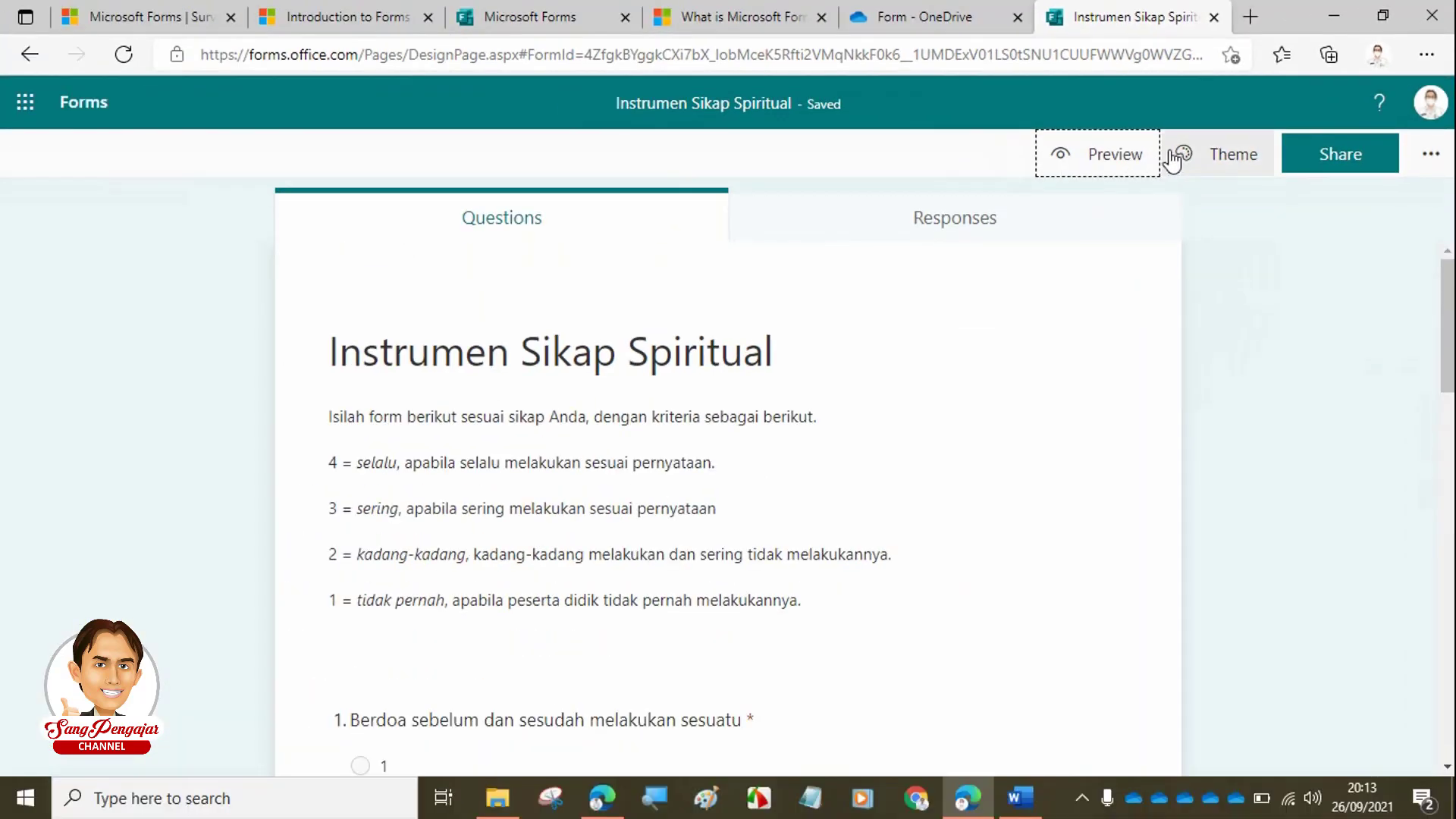
# - Apply the orange office-scene picture theme and check it in preview
pyautogui.click(1238, 158)
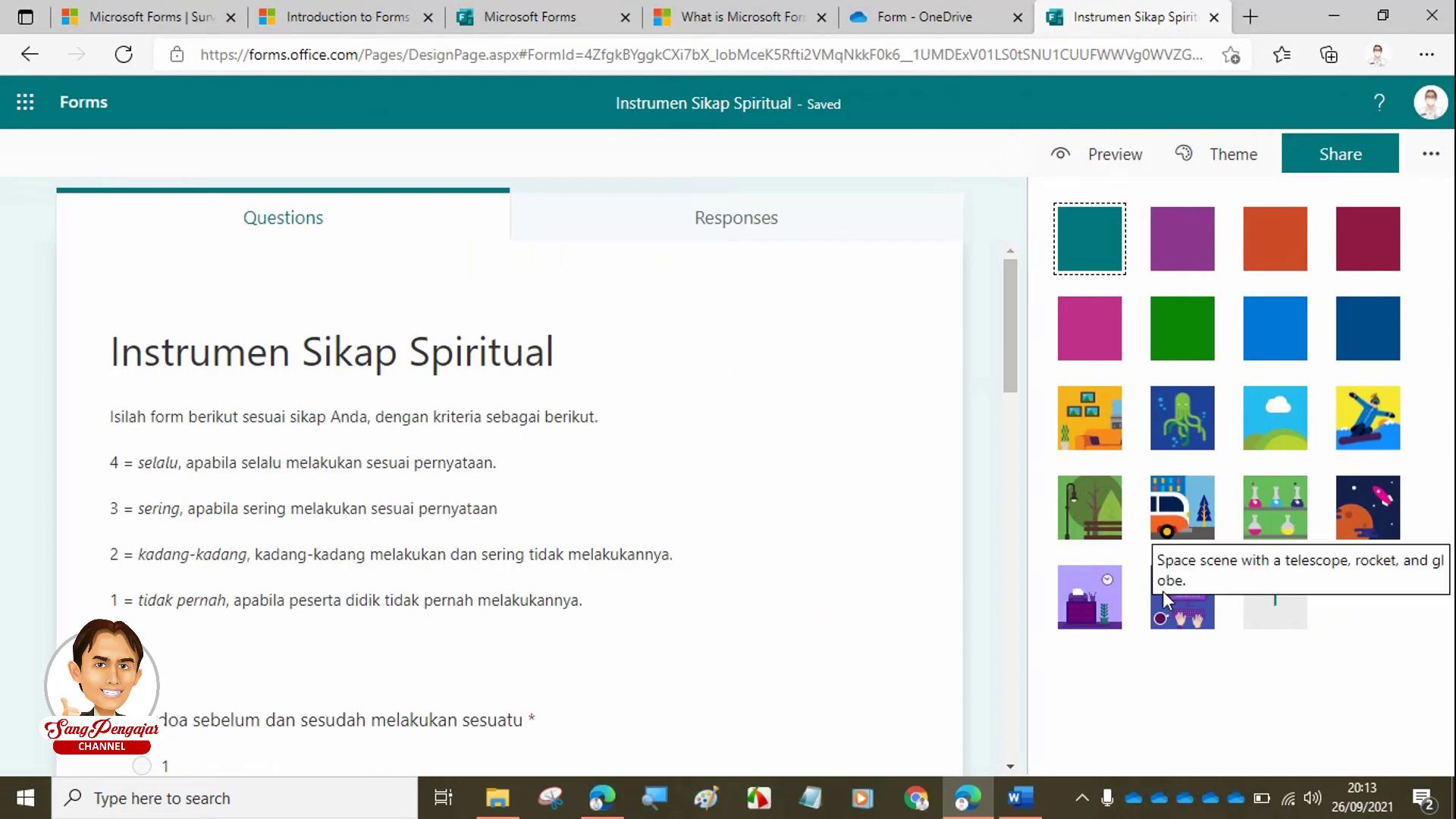
pyautogui.click(1092, 430)
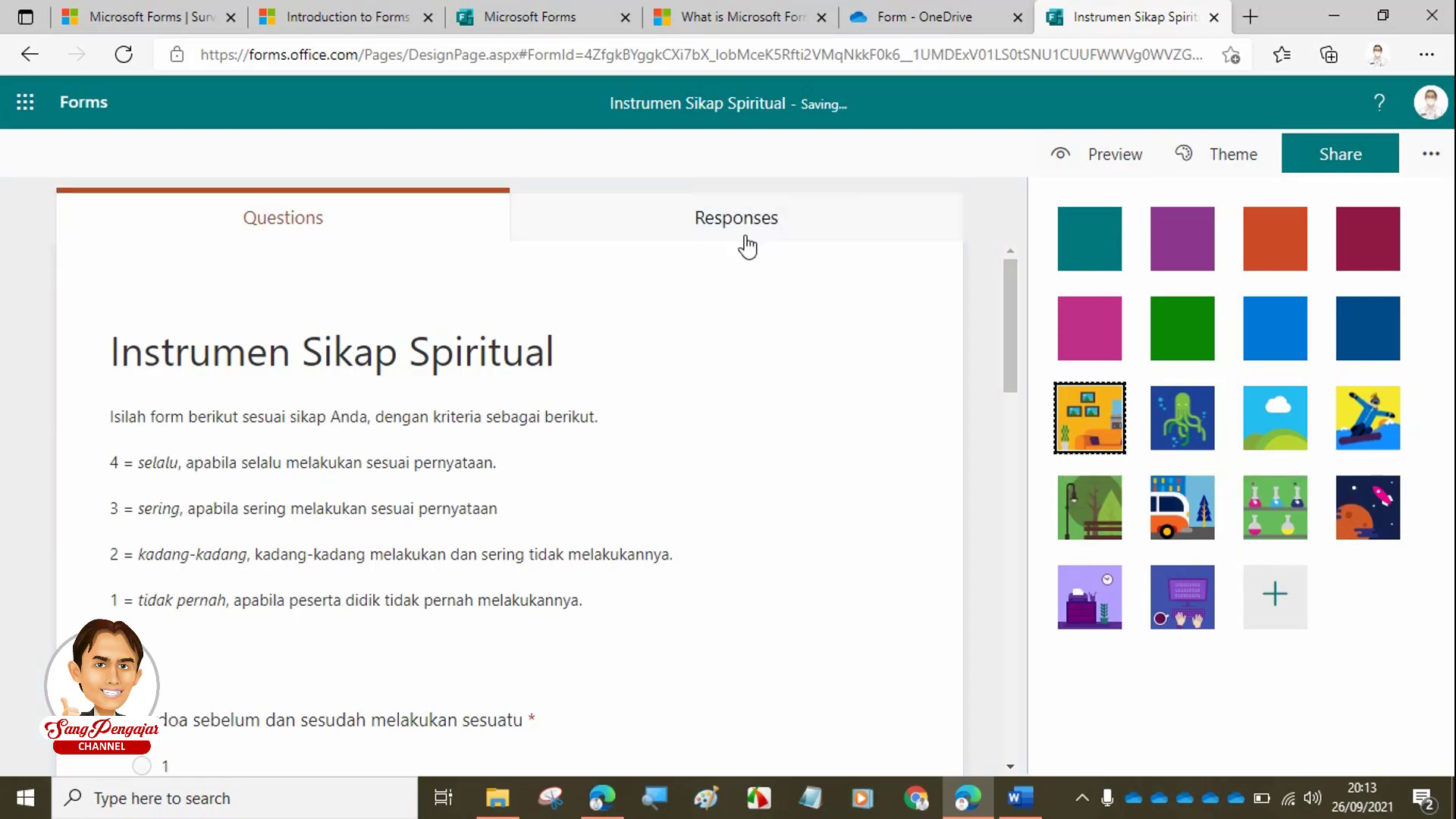
pyautogui.click(1095, 158)
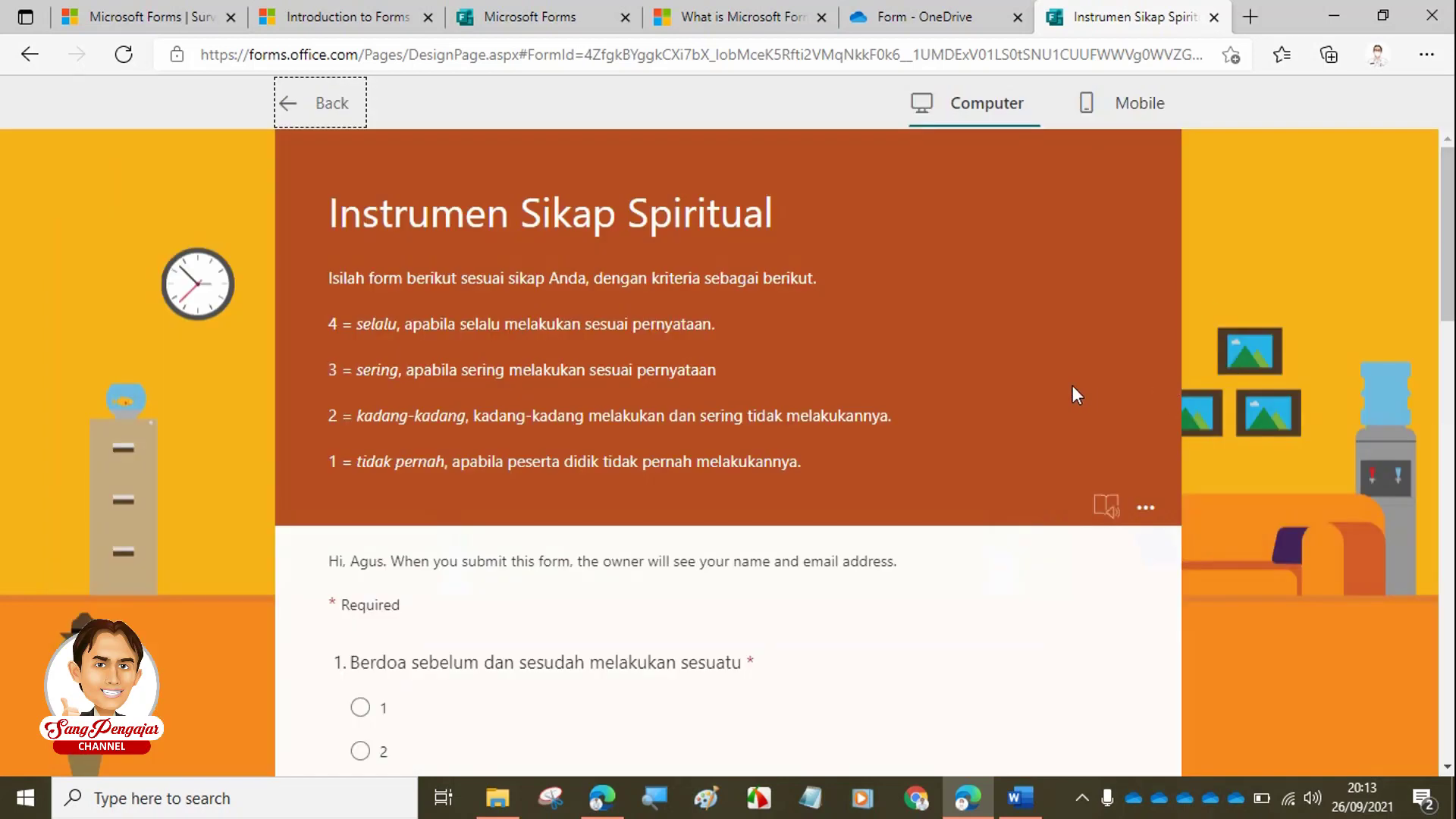
pyautogui.scroll(-15, 1006, 410)
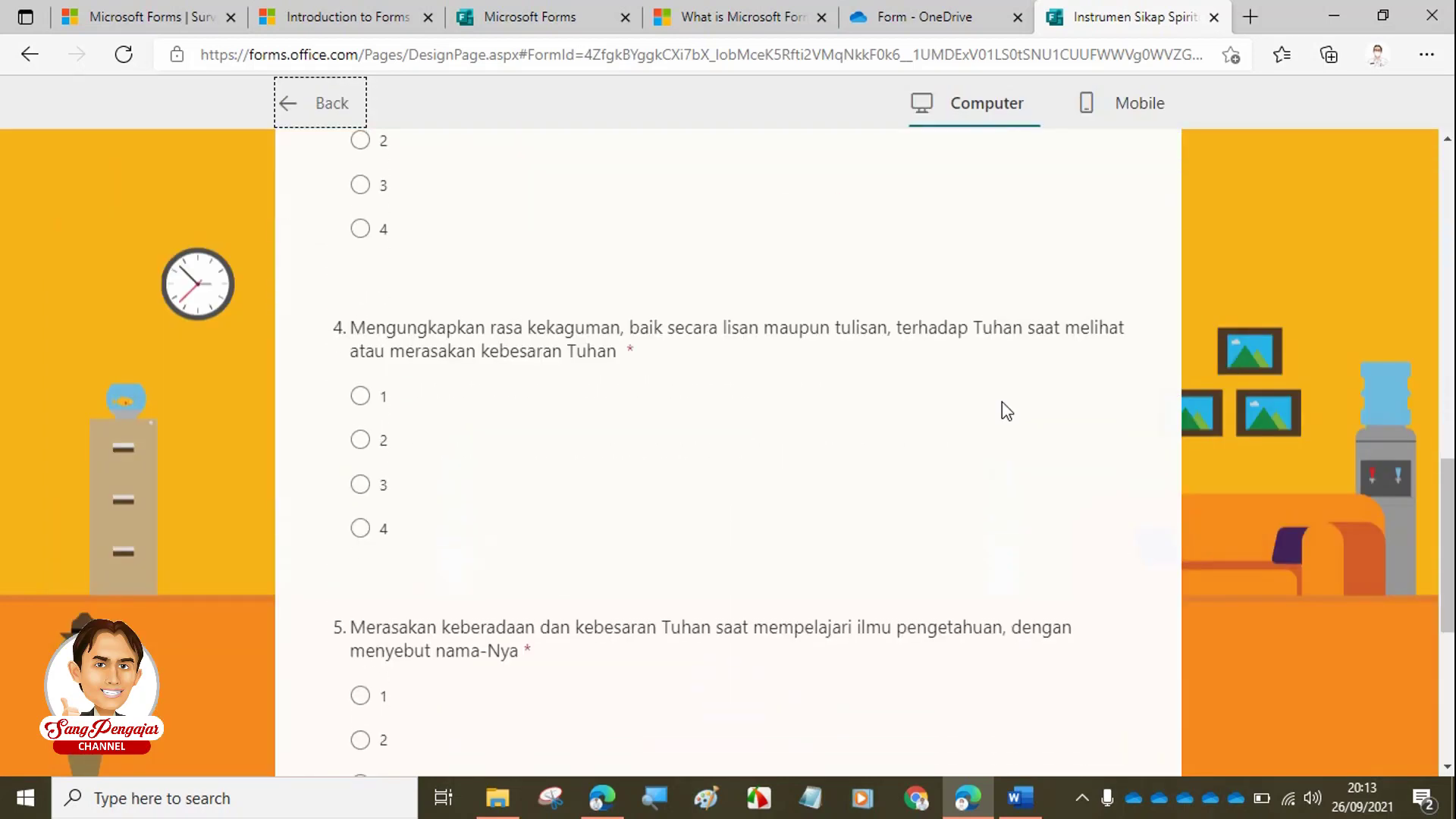
pyautogui.scroll(-5, 1006, 410)
pyautogui.scroll(20, 1006, 410)
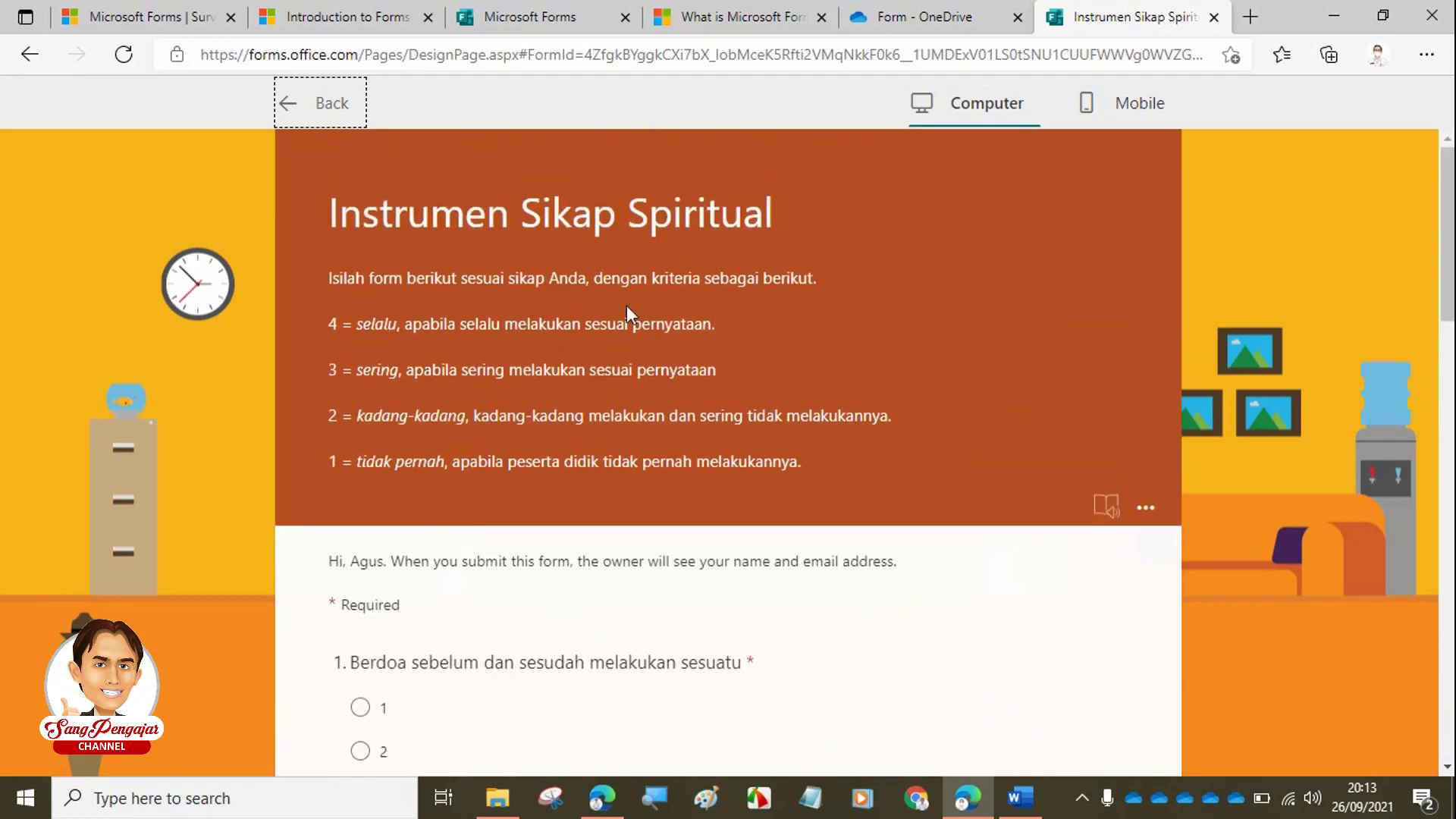
pyautogui.click(309, 102)
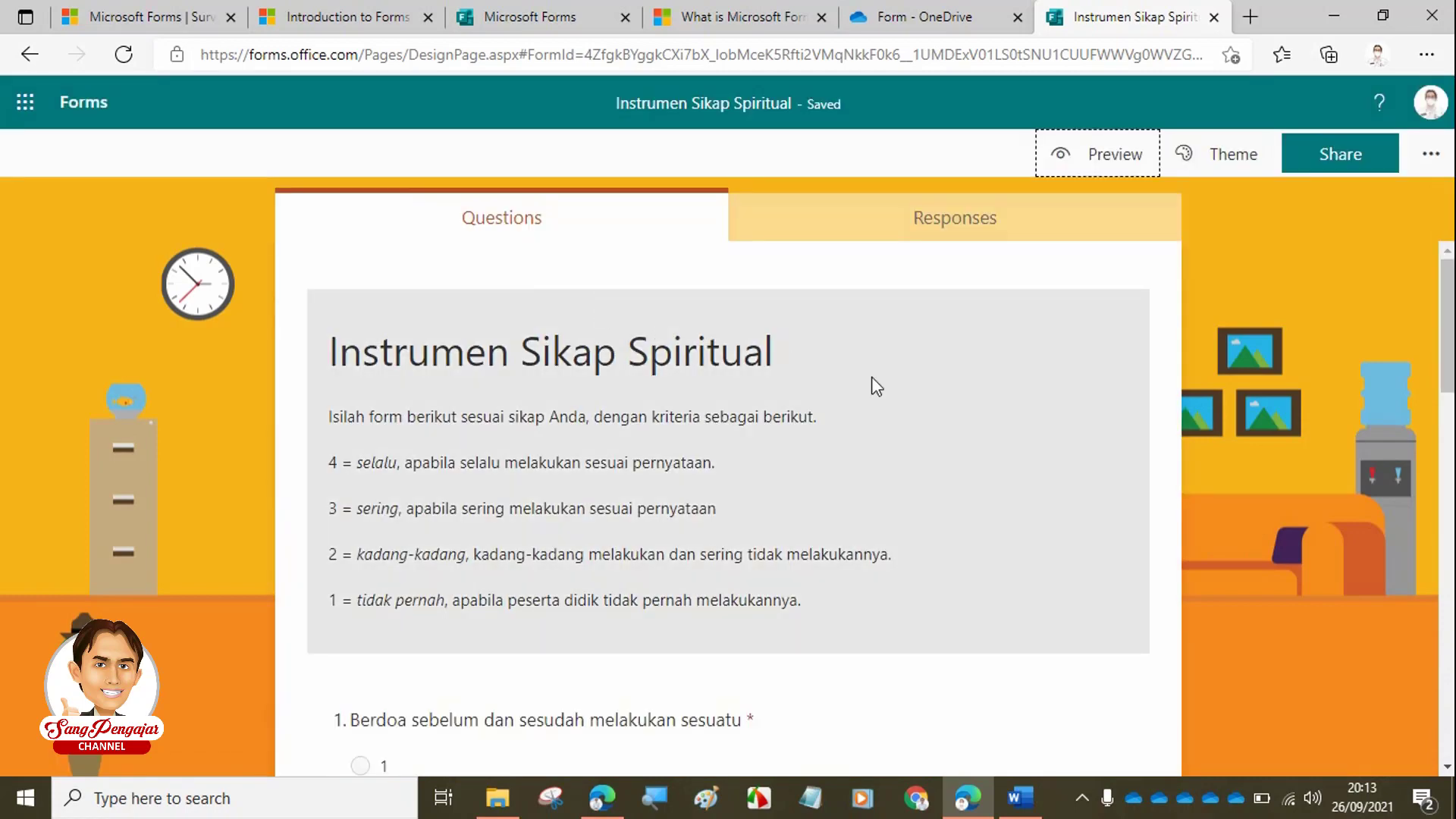
# - Bring the Word questionnaire angket-sikap-2014-ok.docx to the front
pyautogui.scroll(-3, 706, 455)
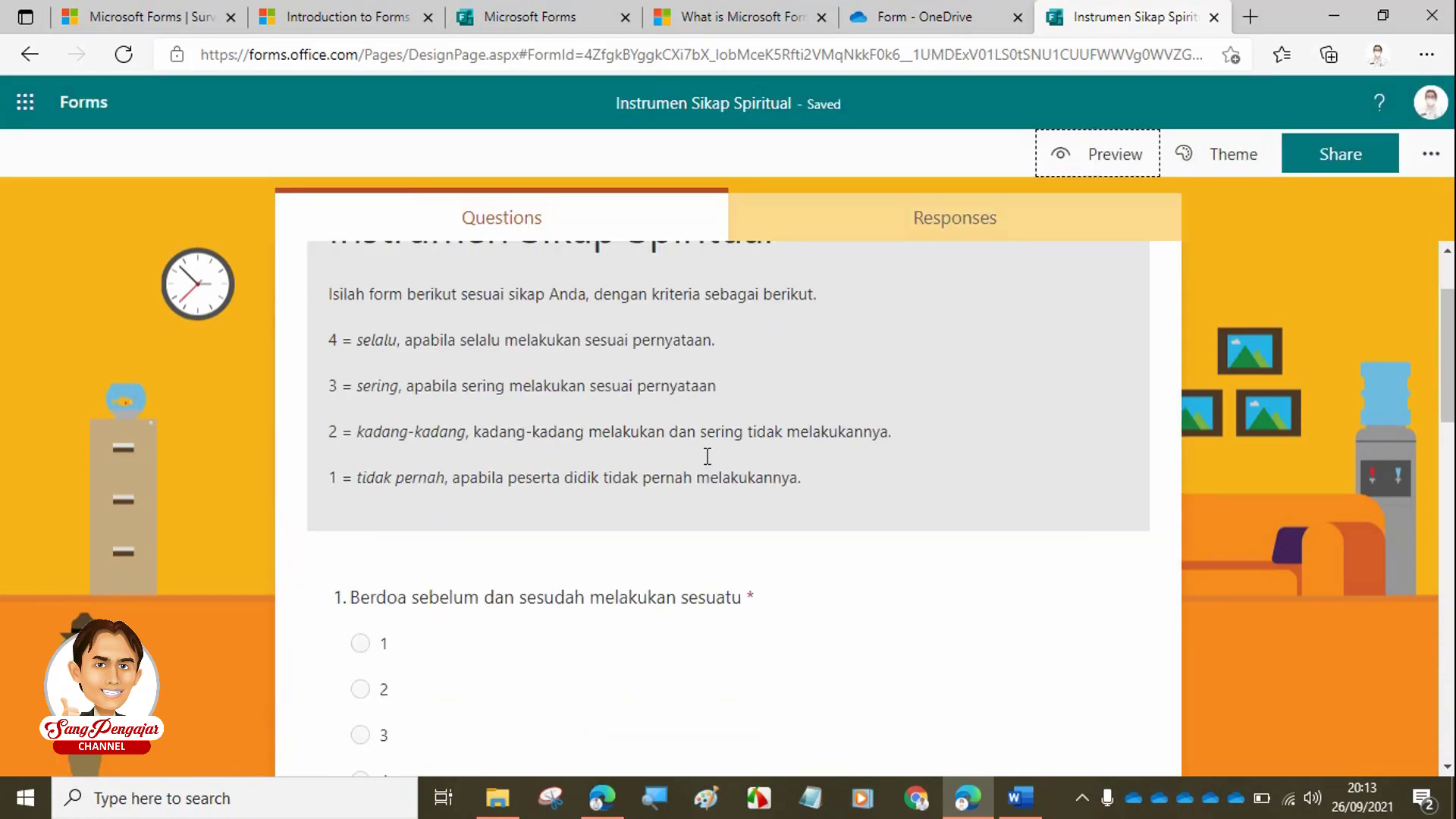
pyautogui.scroll(3, 705, 457)
pyautogui.scroll(-7, 705, 456)
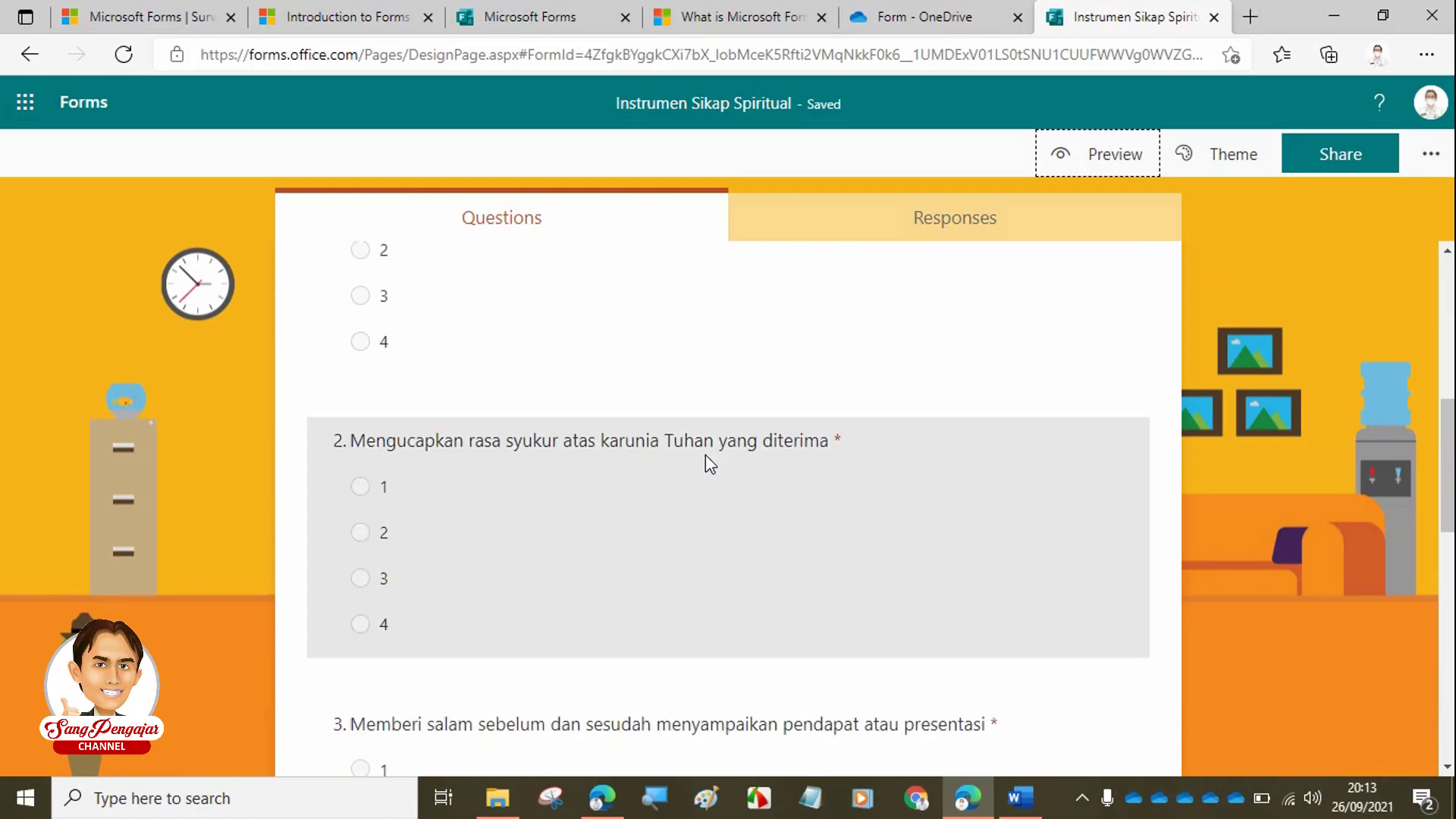
pyautogui.scroll(7, 705, 455)
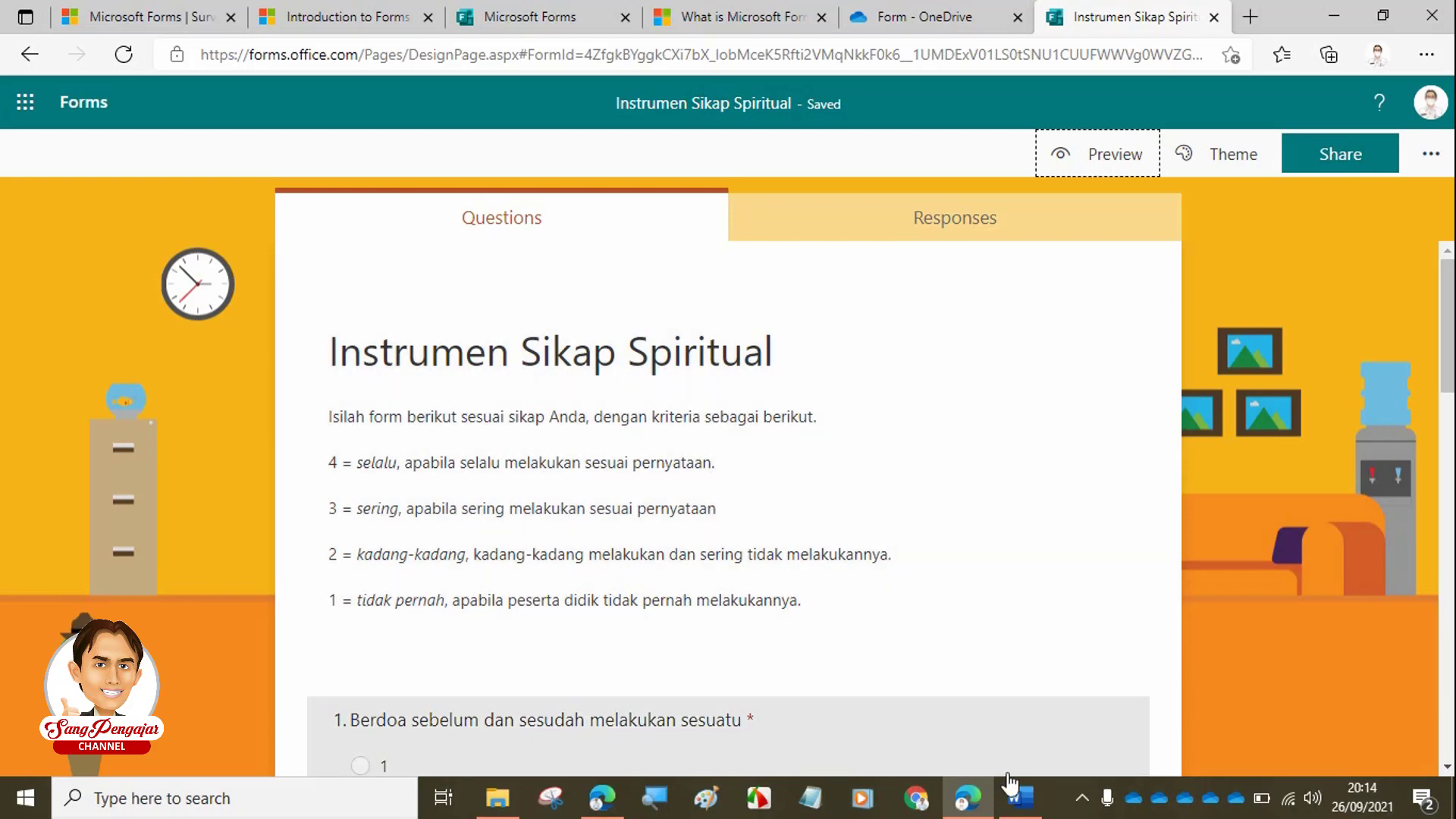
pyautogui.click(1010, 781)
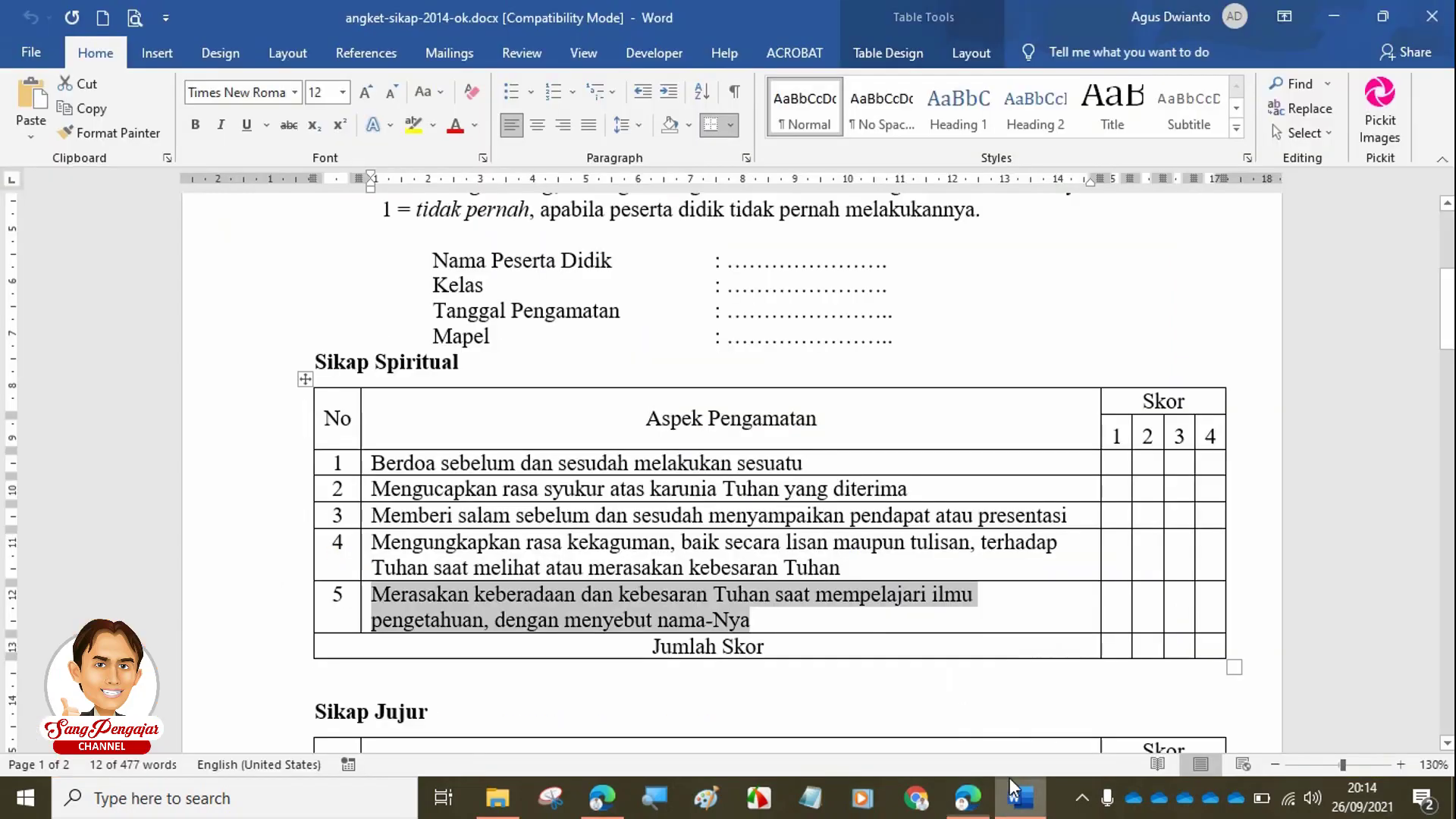
# - Select the Nama Peserta Didik, Kelas, Tanggal Pengamatan and Mapel lines in Word, then return to Edge
pyautogui.click(508, 290)
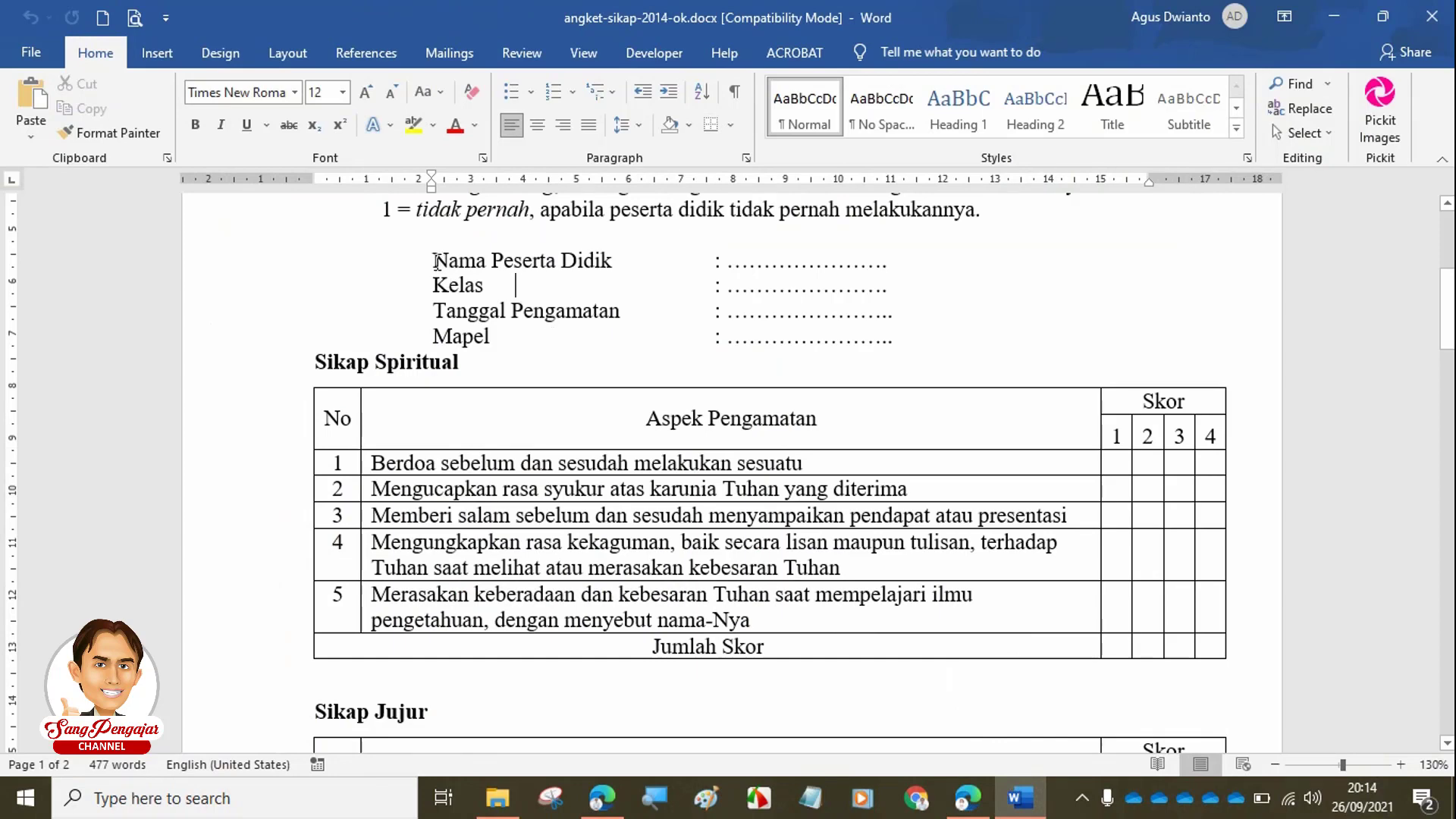
pyautogui.moveTo(435, 262); pyautogui.dragTo(893, 341)
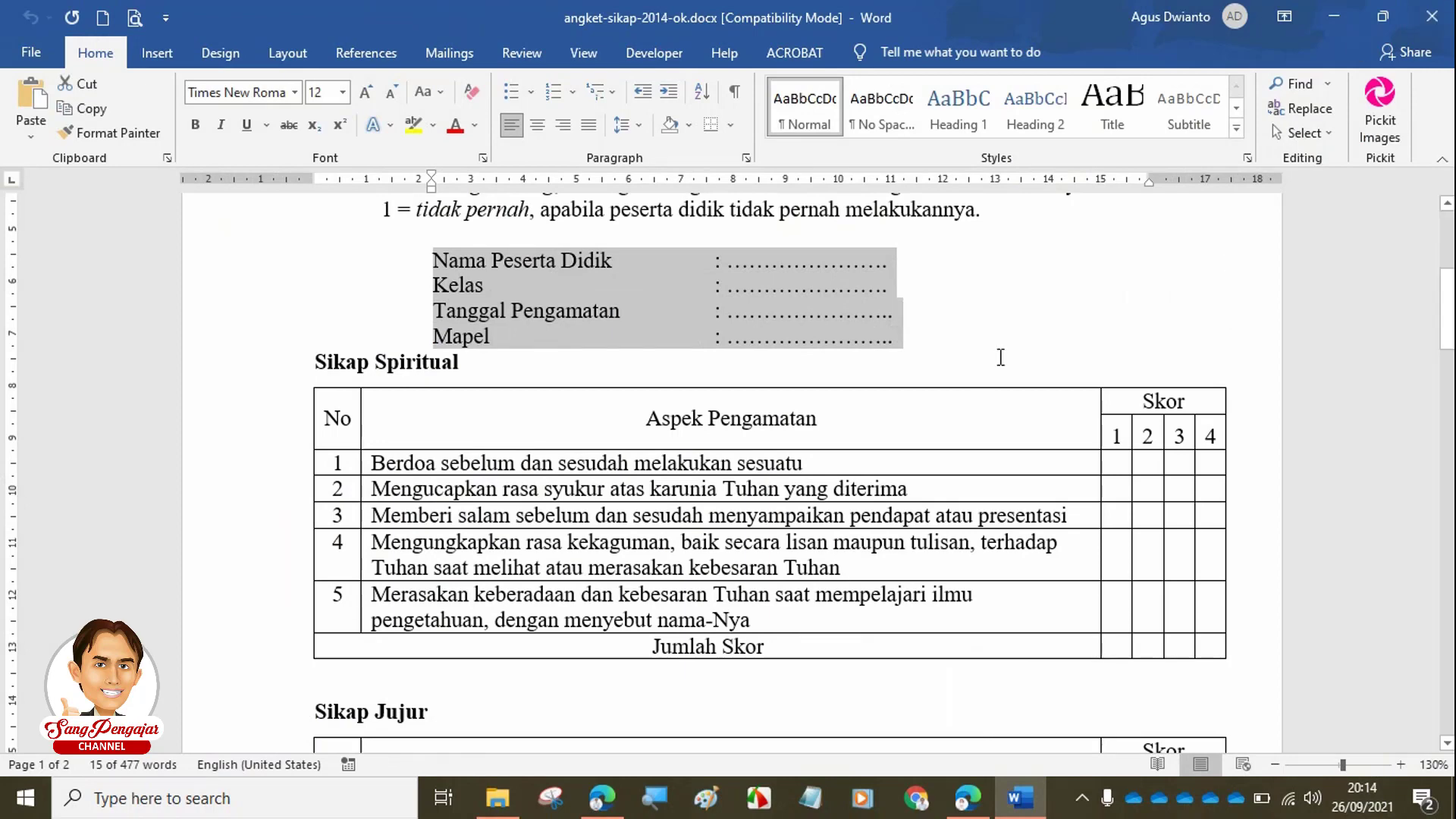
pyautogui.click(967, 796)
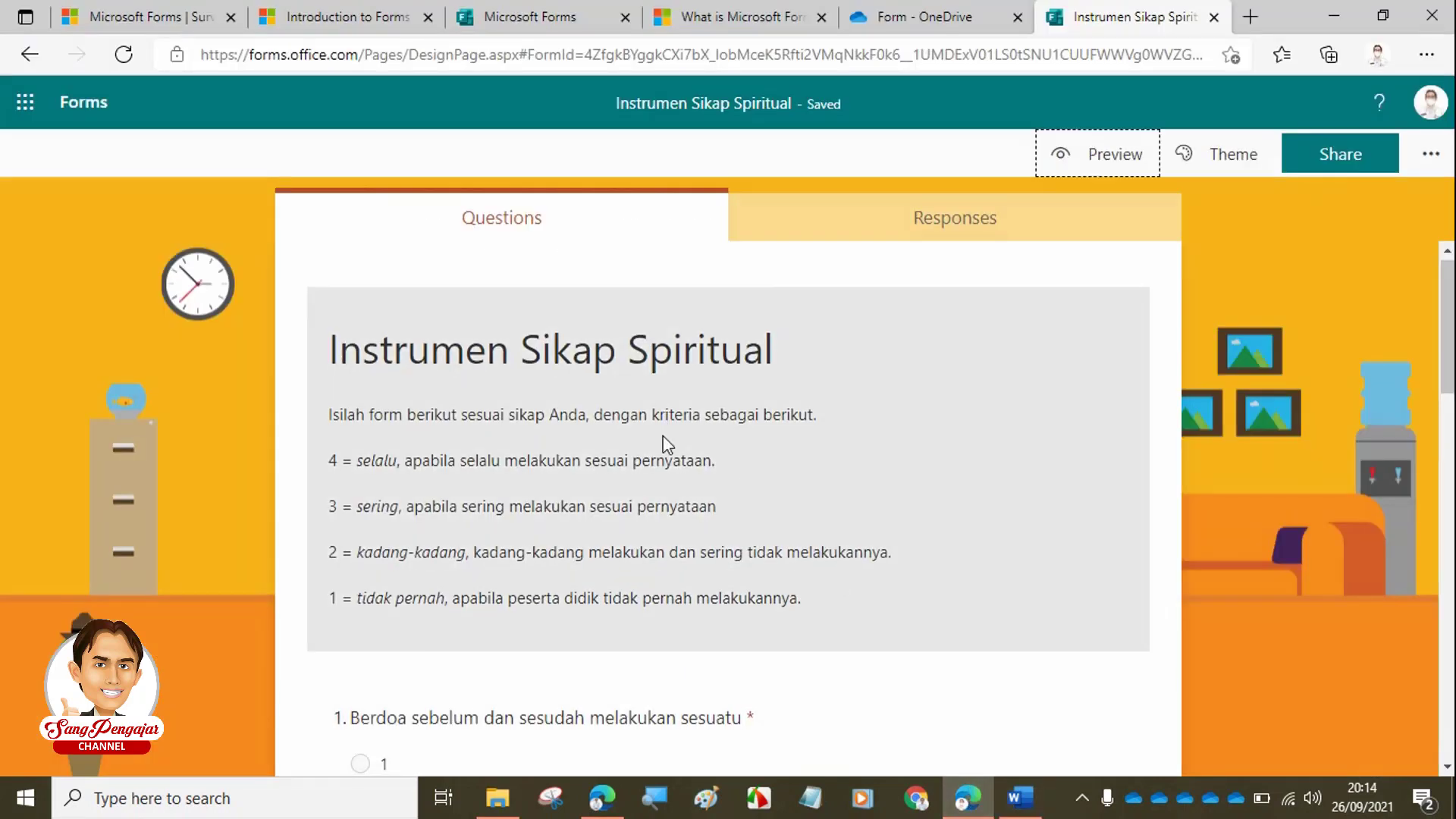
# - Insert a new Section 2 below question 5 from the extra item types
pyautogui.scroll(-6, 570, 461)
pyautogui.scroll(-10, 569, 461)
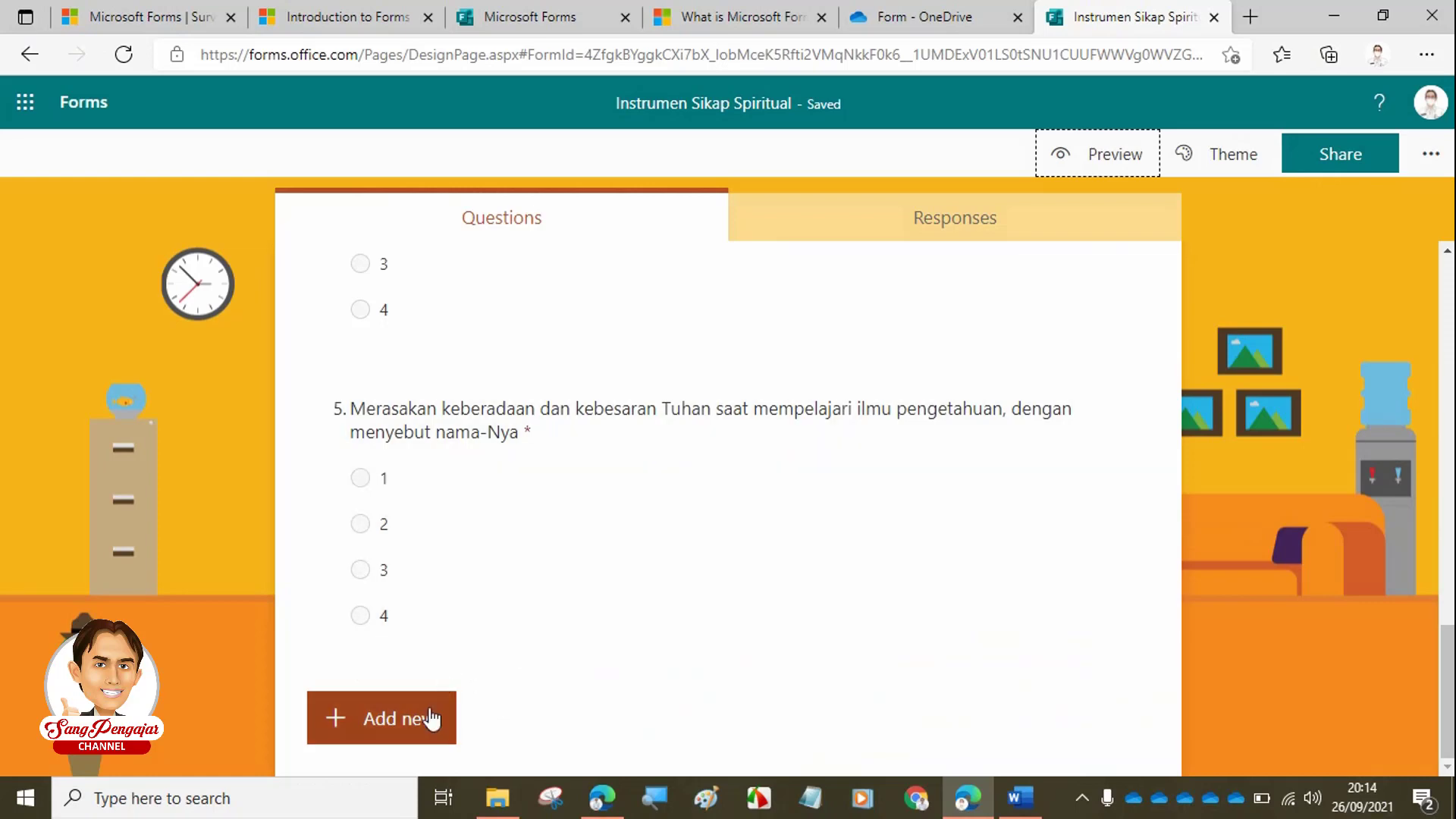
pyautogui.click(417, 727)
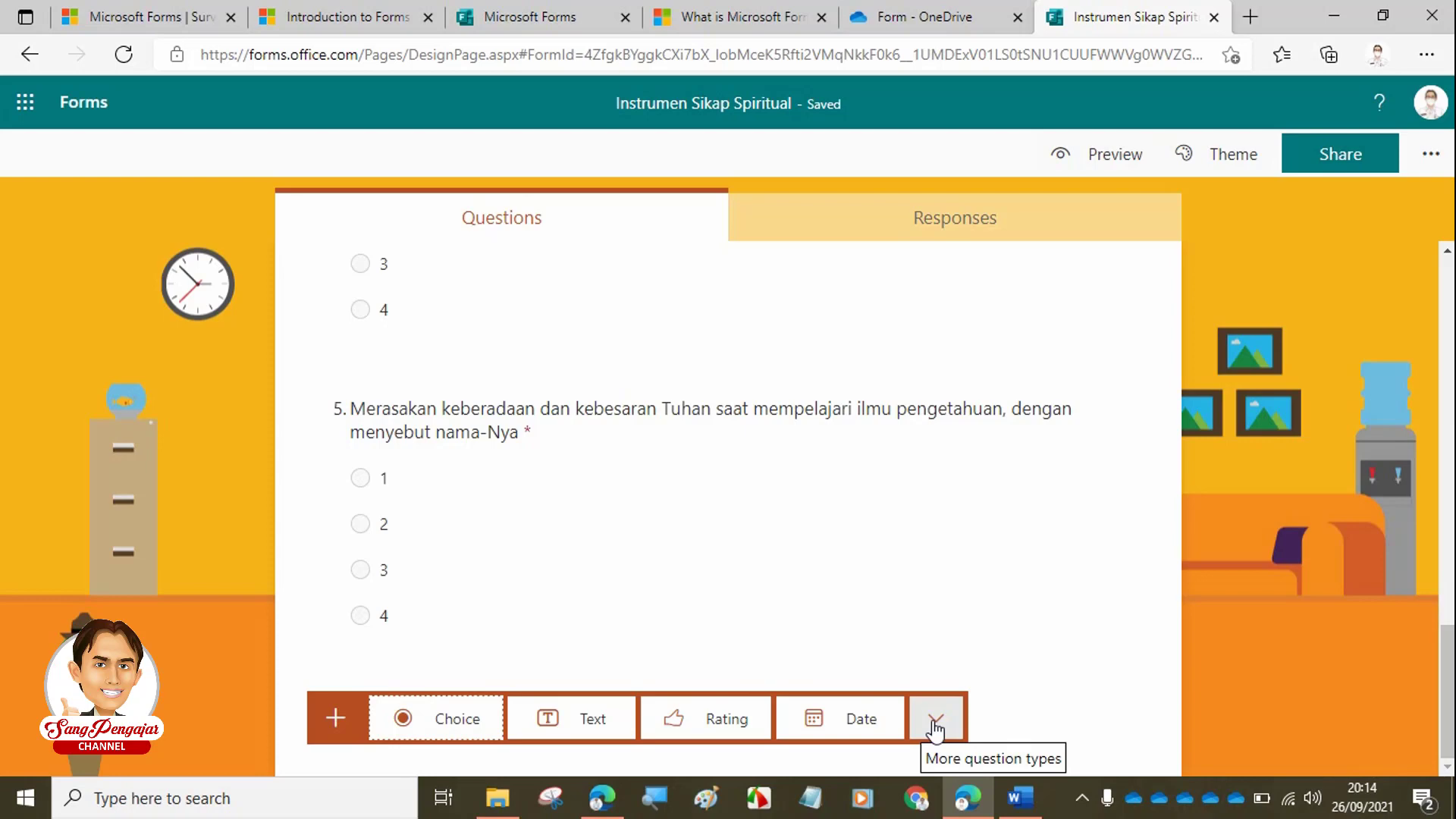
pyautogui.click(936, 724)
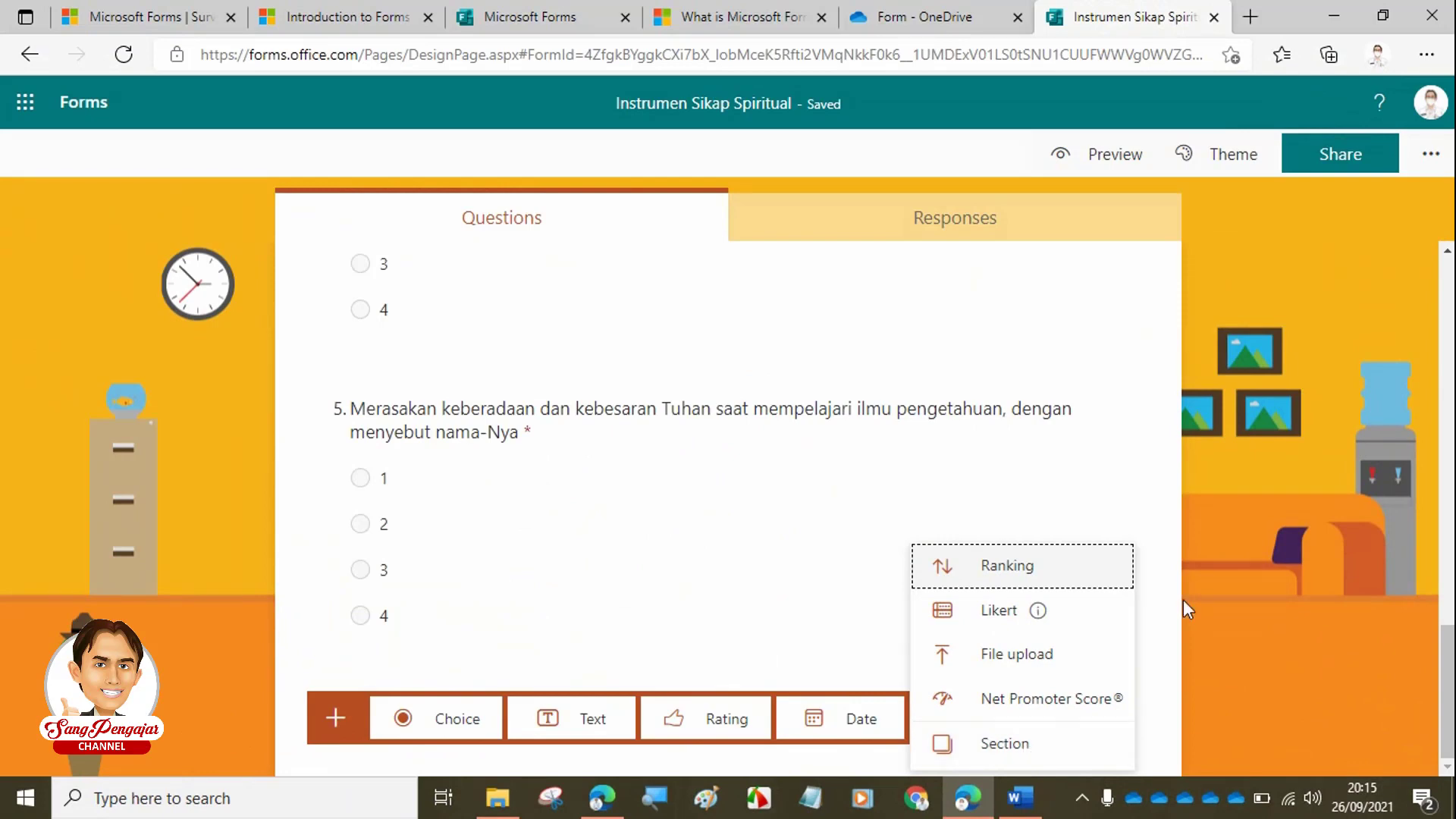
pyautogui.click(1263, 574)
pyautogui.scroll(20, 871, 529)
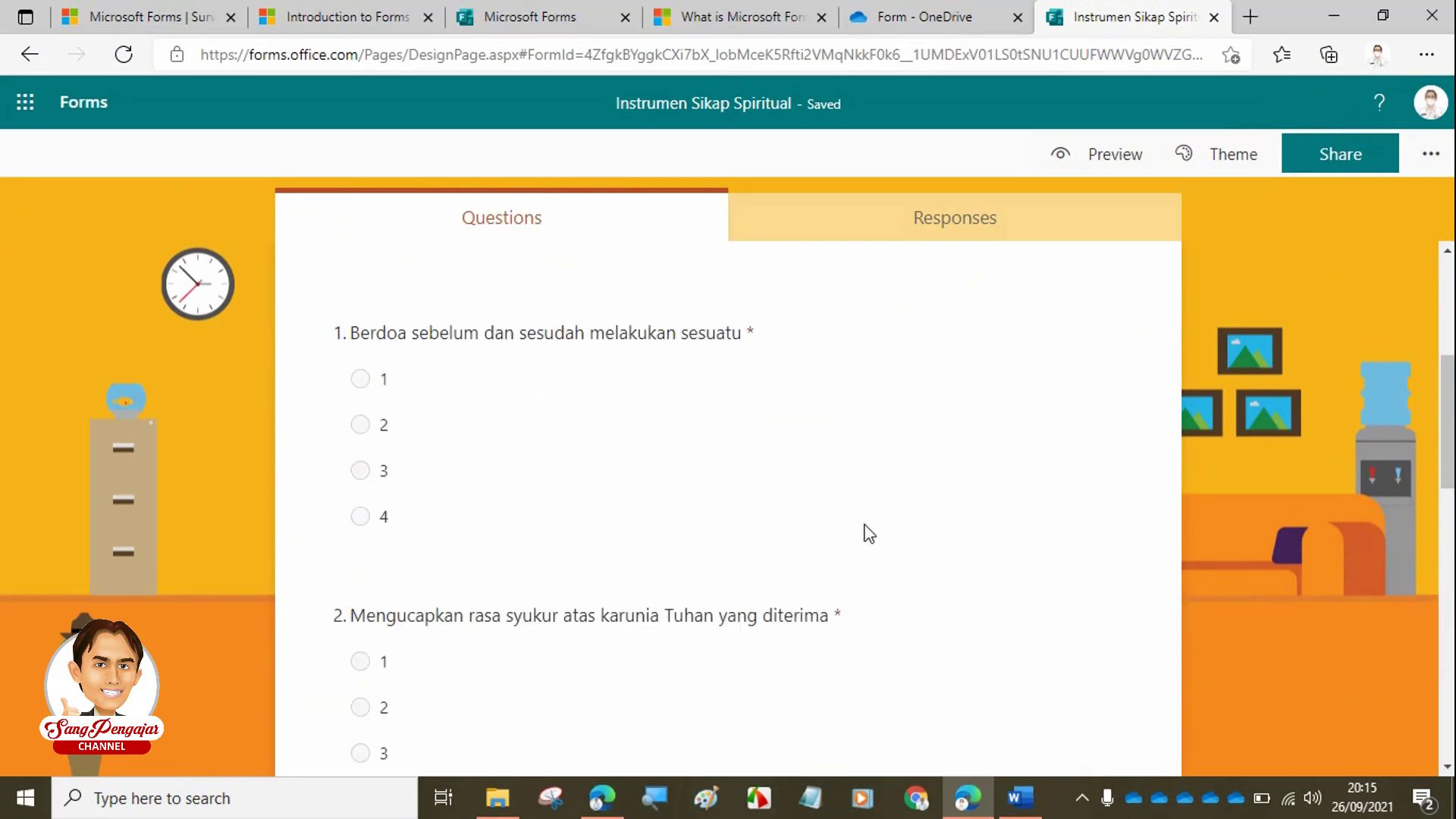
pyautogui.scroll(-15, 869, 533)
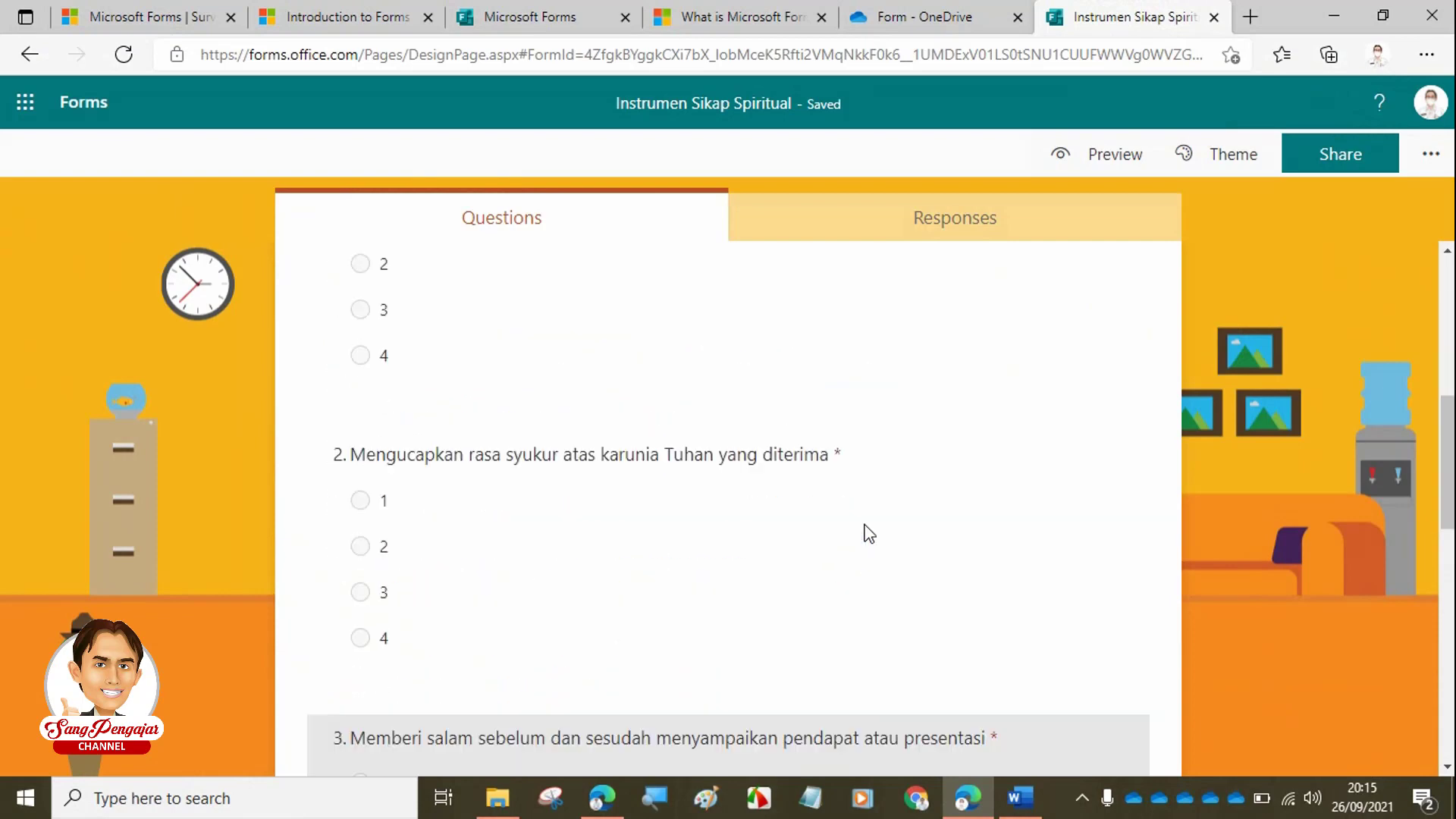
pyautogui.scroll(-3, 873, 553)
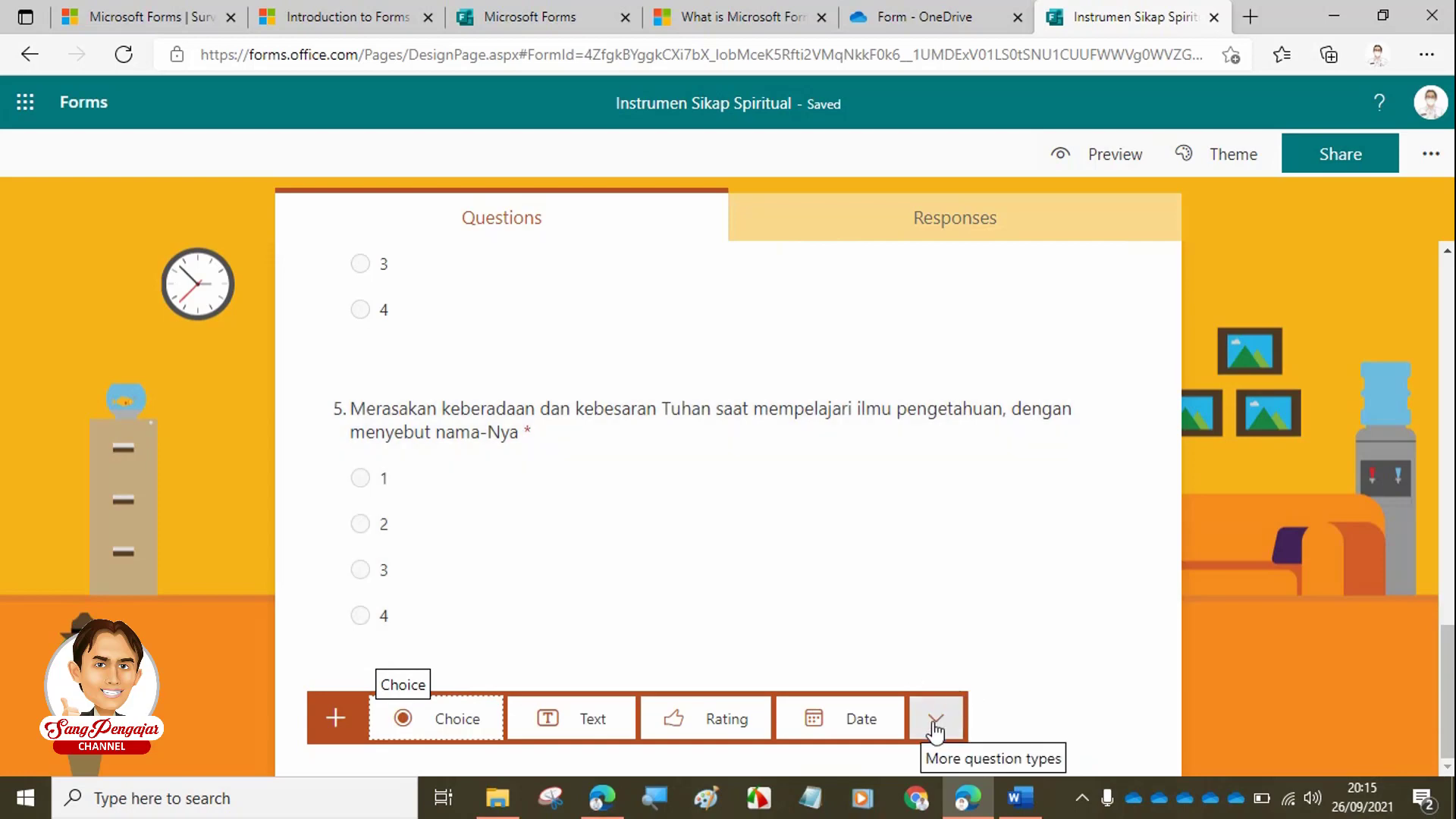
pyautogui.click(938, 728)
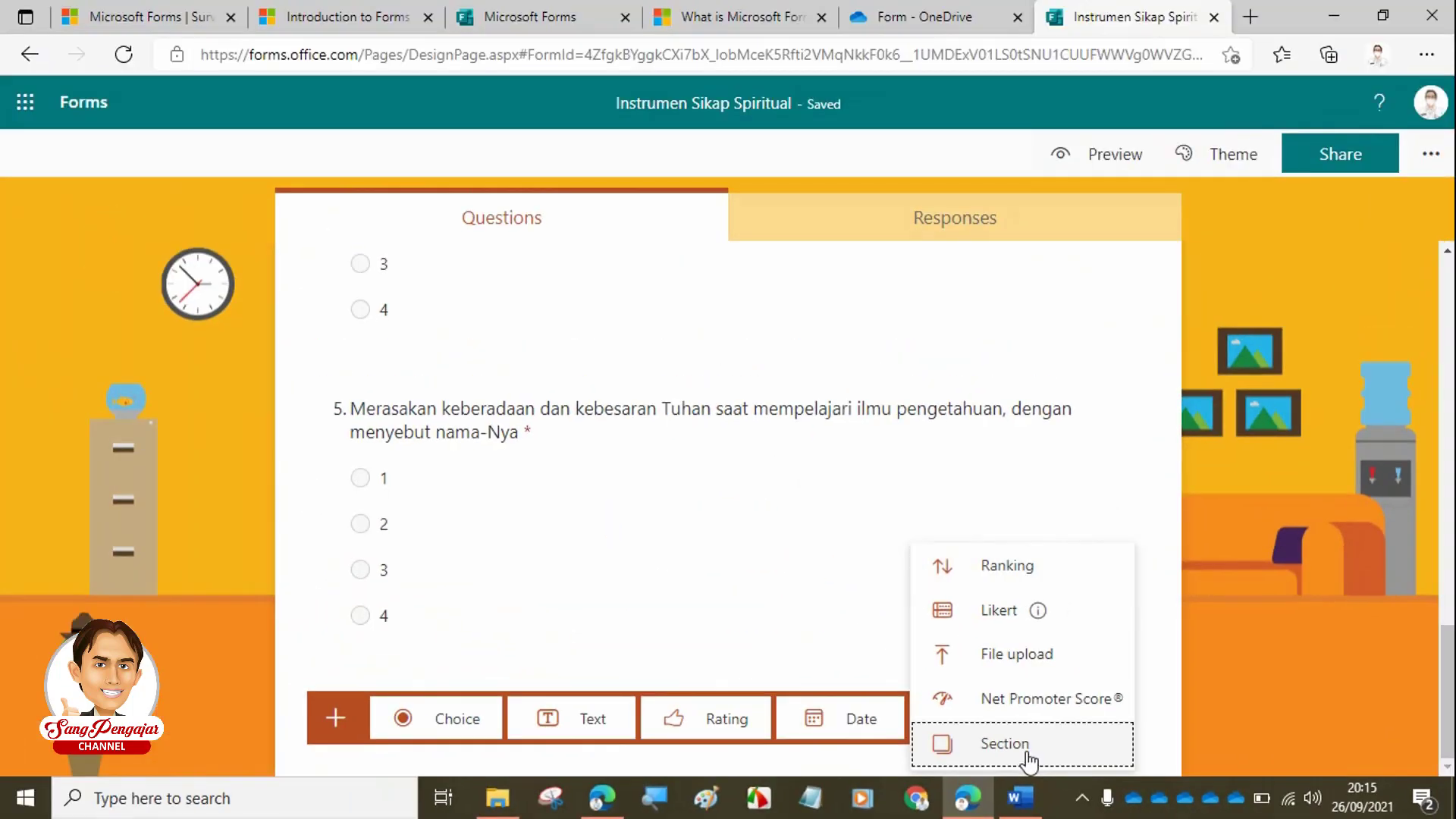
pyautogui.click(1028, 758)
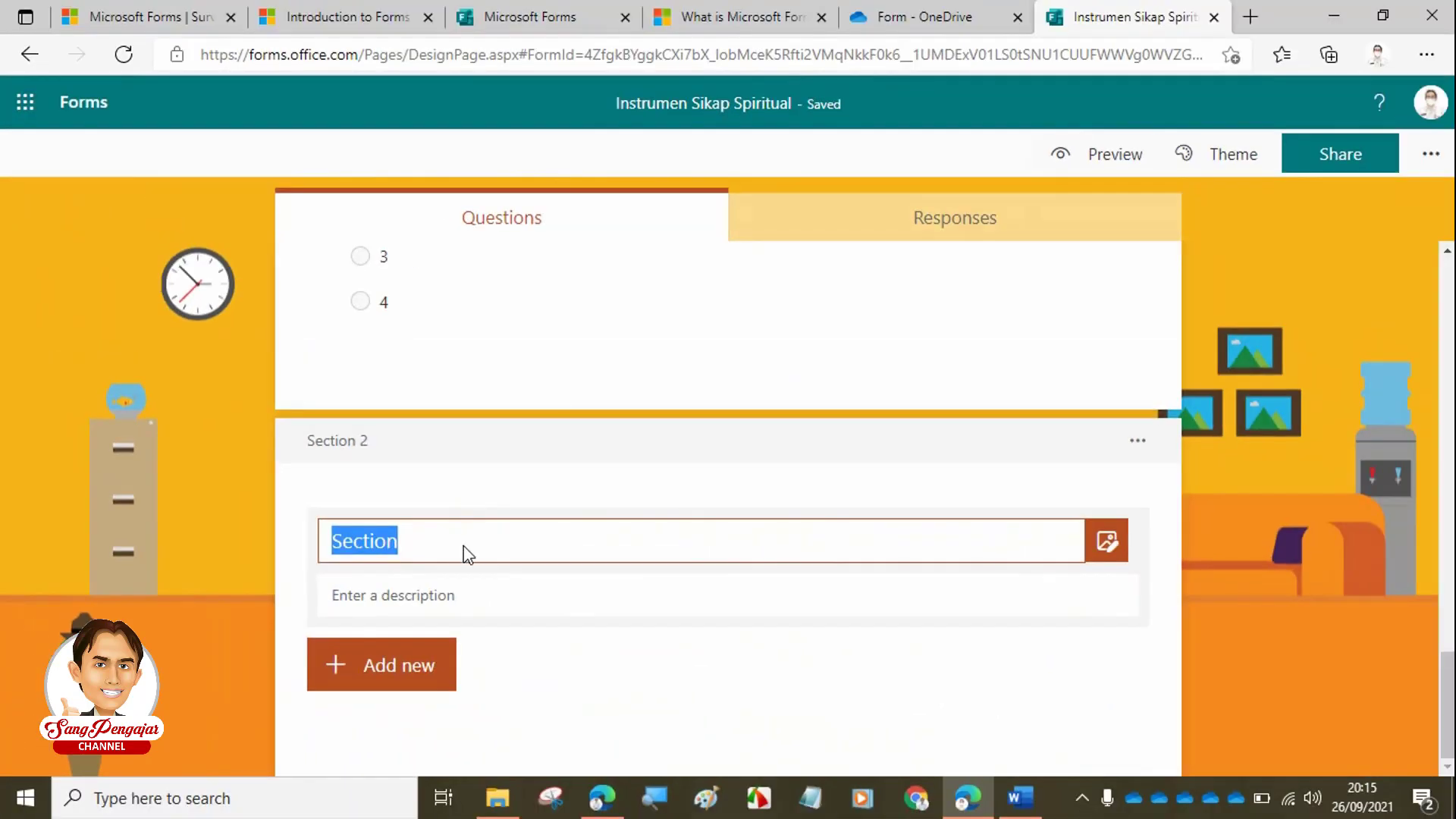
# - Title Section 2 'Identitas Siswa' with the description 'Isilah identitas kalian dengan benar'
pyautogui.press('BackSpace')
pyautogui.write('Id')
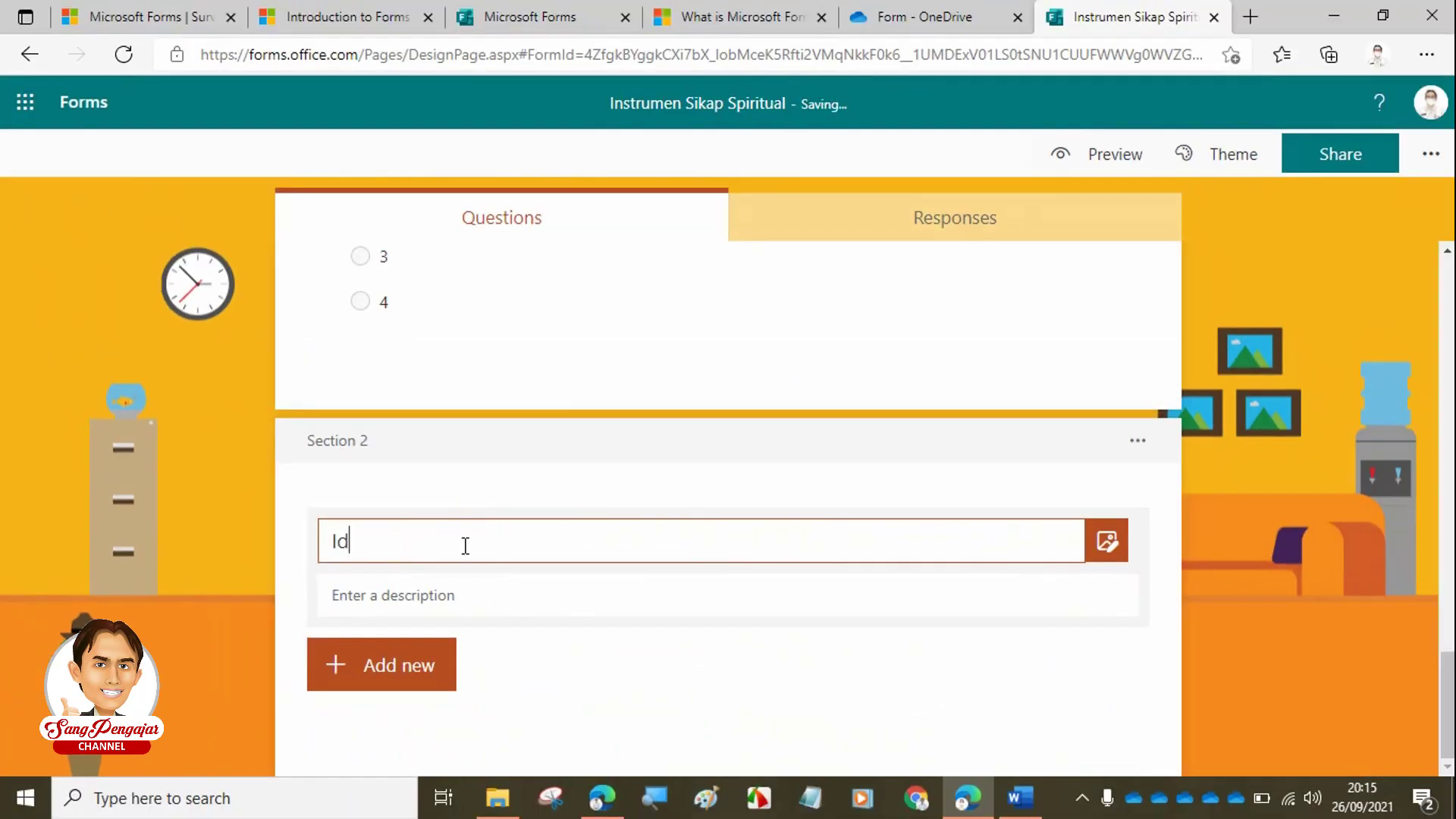
pyautogui.write('entitas Siswa')
pyautogui.click(454, 593)
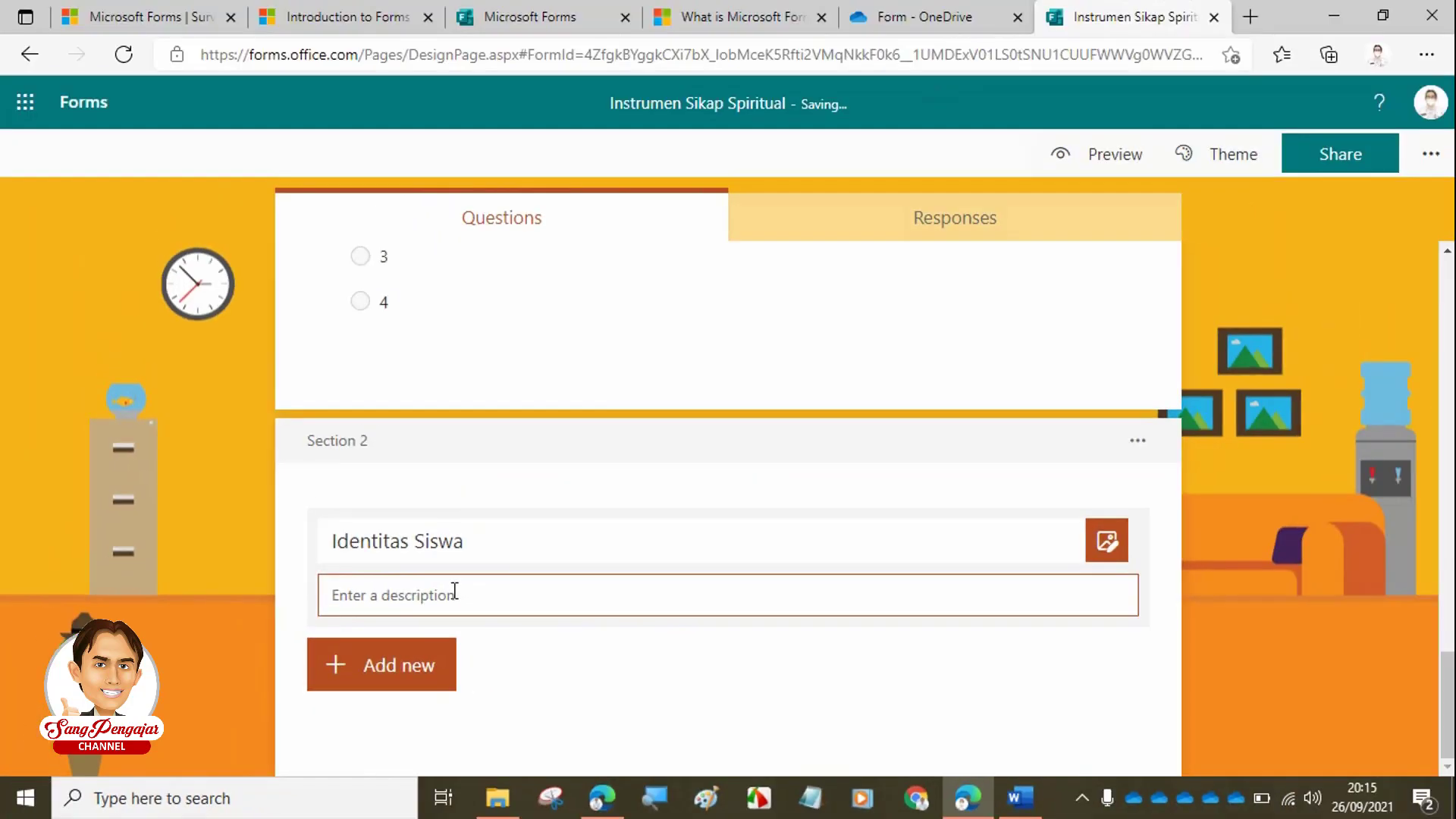
pyautogui.write('Isilah identitas ')
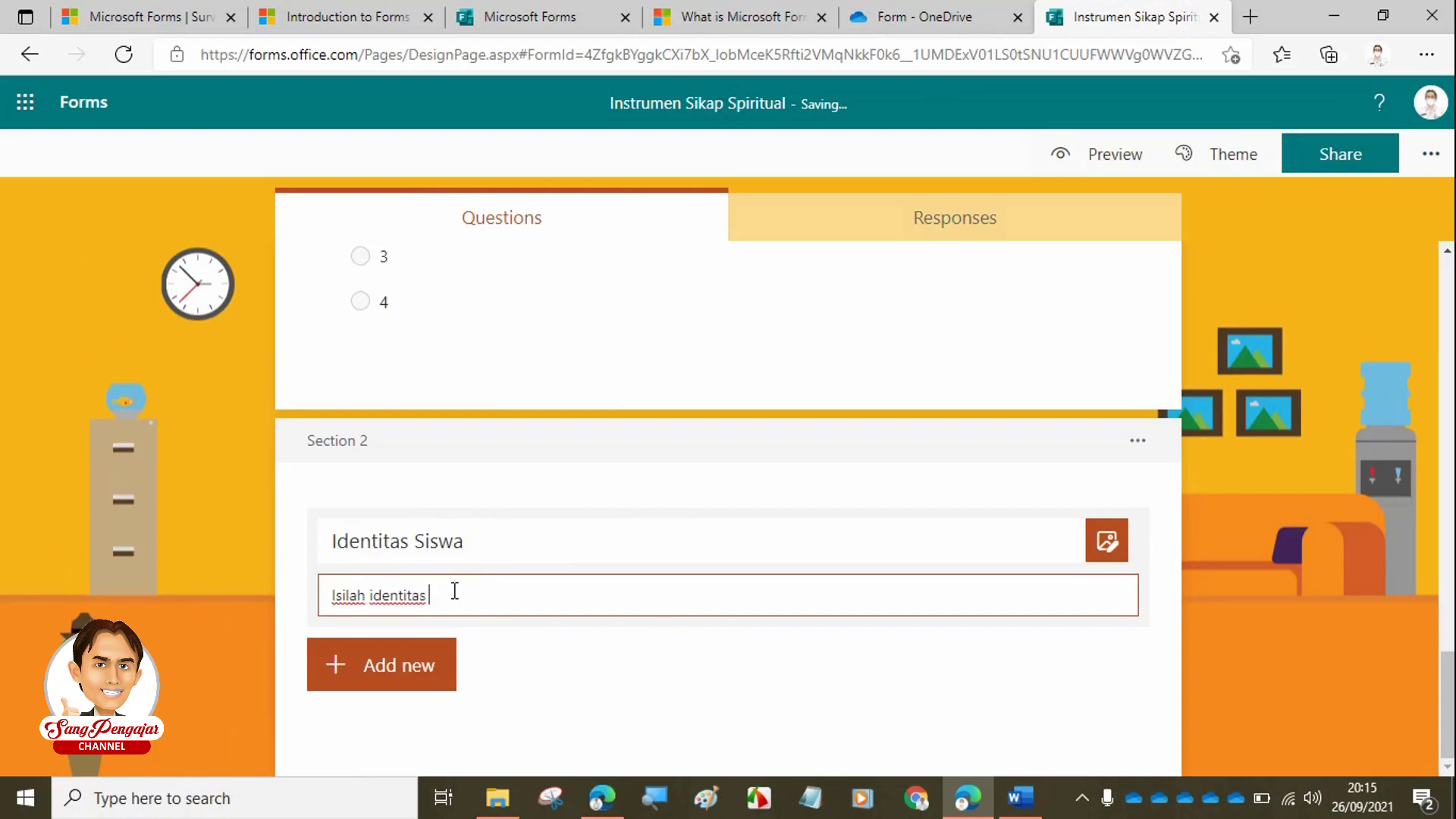
pyautogui.write('kalian dengan benar!')
pyautogui.click(411, 674)
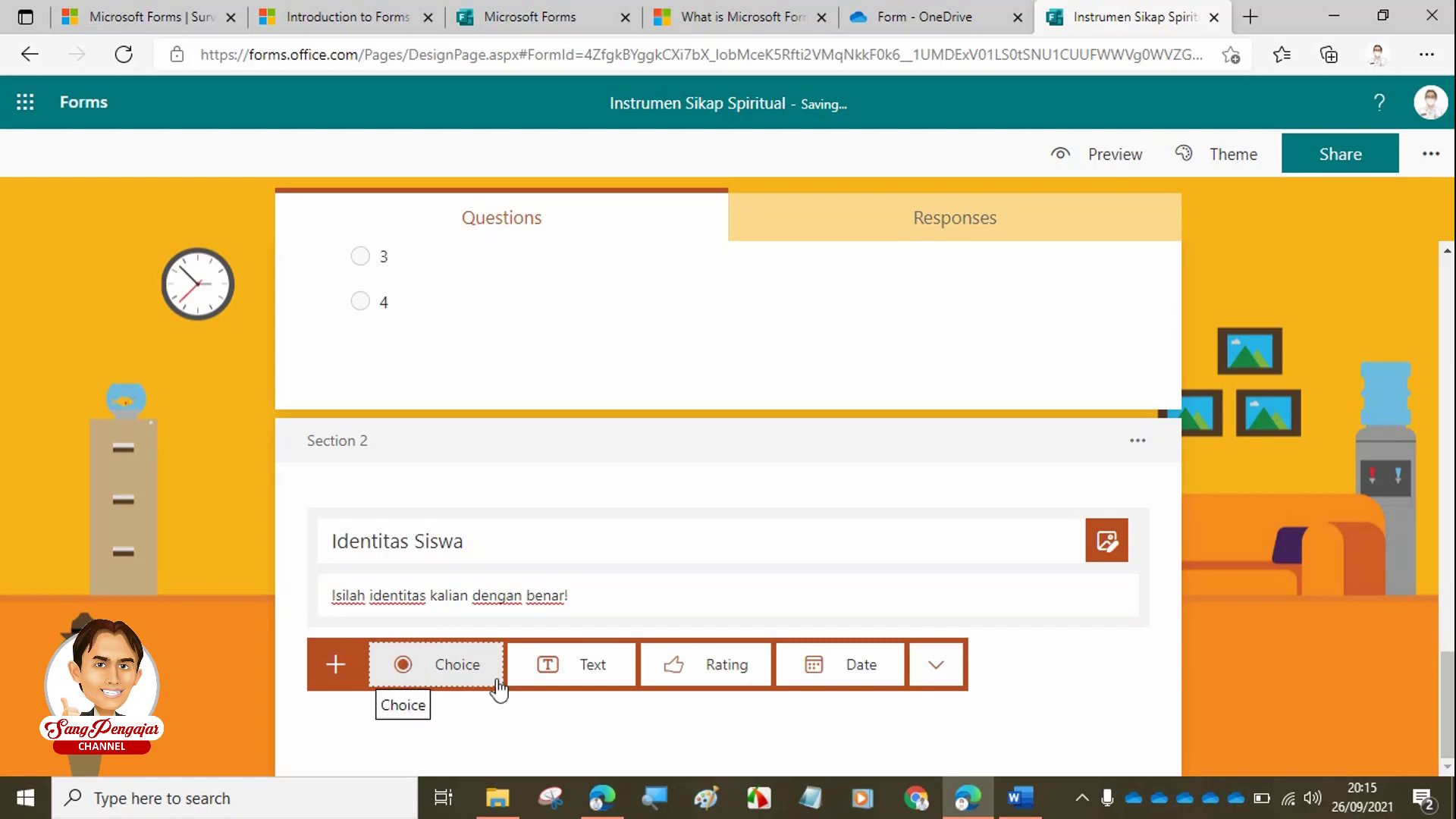
# - Add required text question 6 titled 'Nama Lengkap'
pyautogui.click(584, 677)
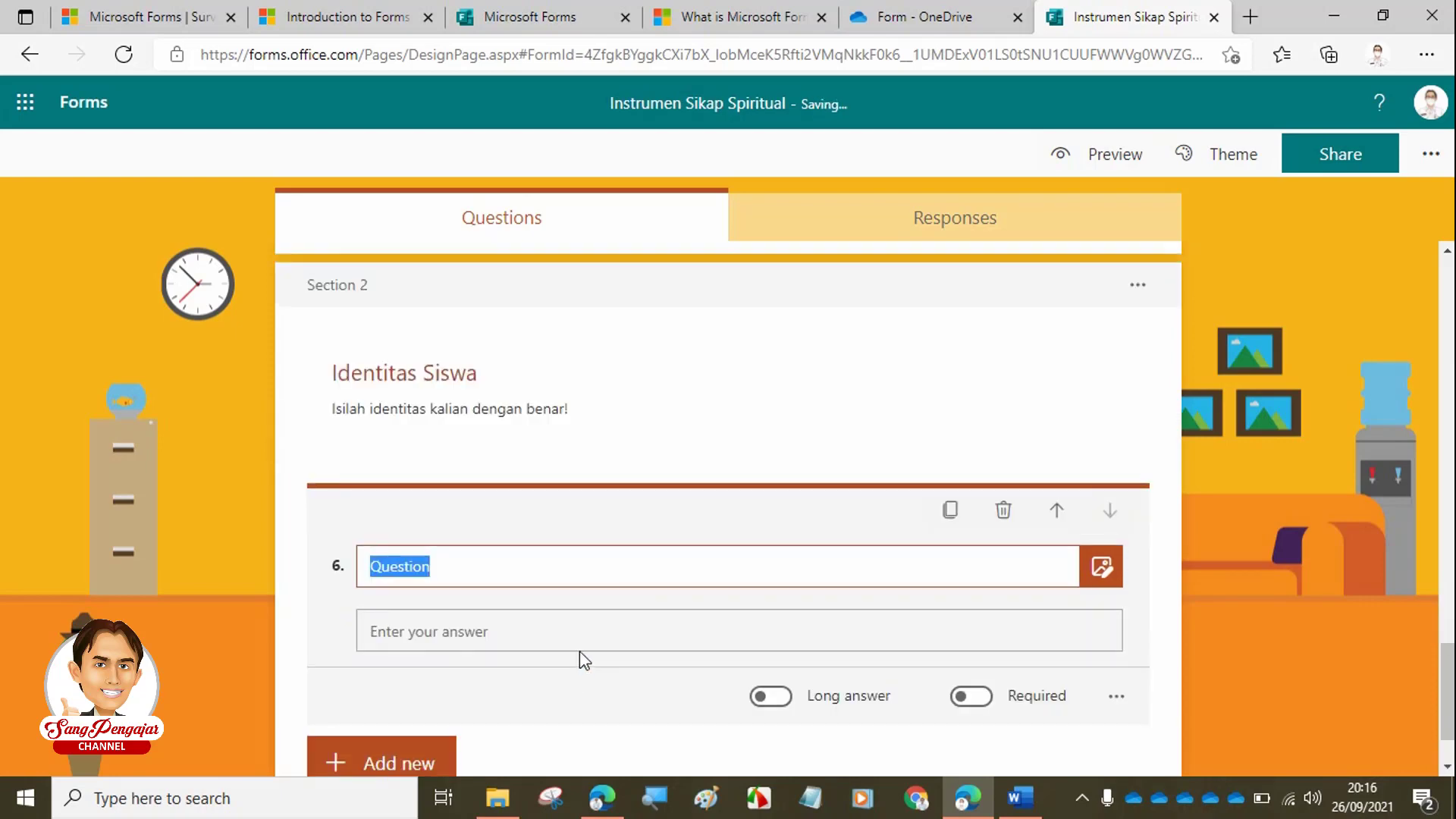
pyautogui.write('Nama ')
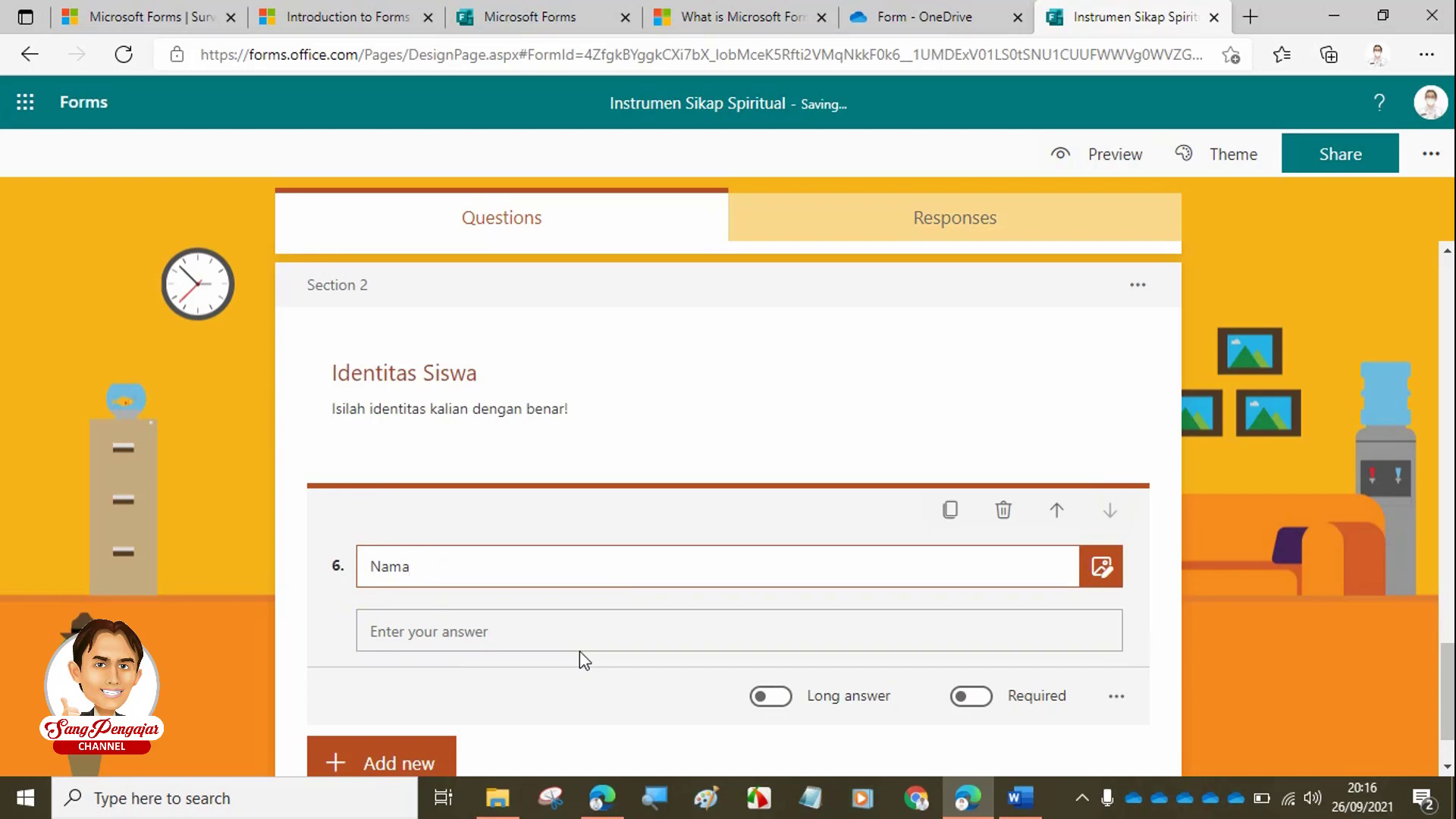
pyautogui.write('Lengkap')
pyautogui.click(985, 705)
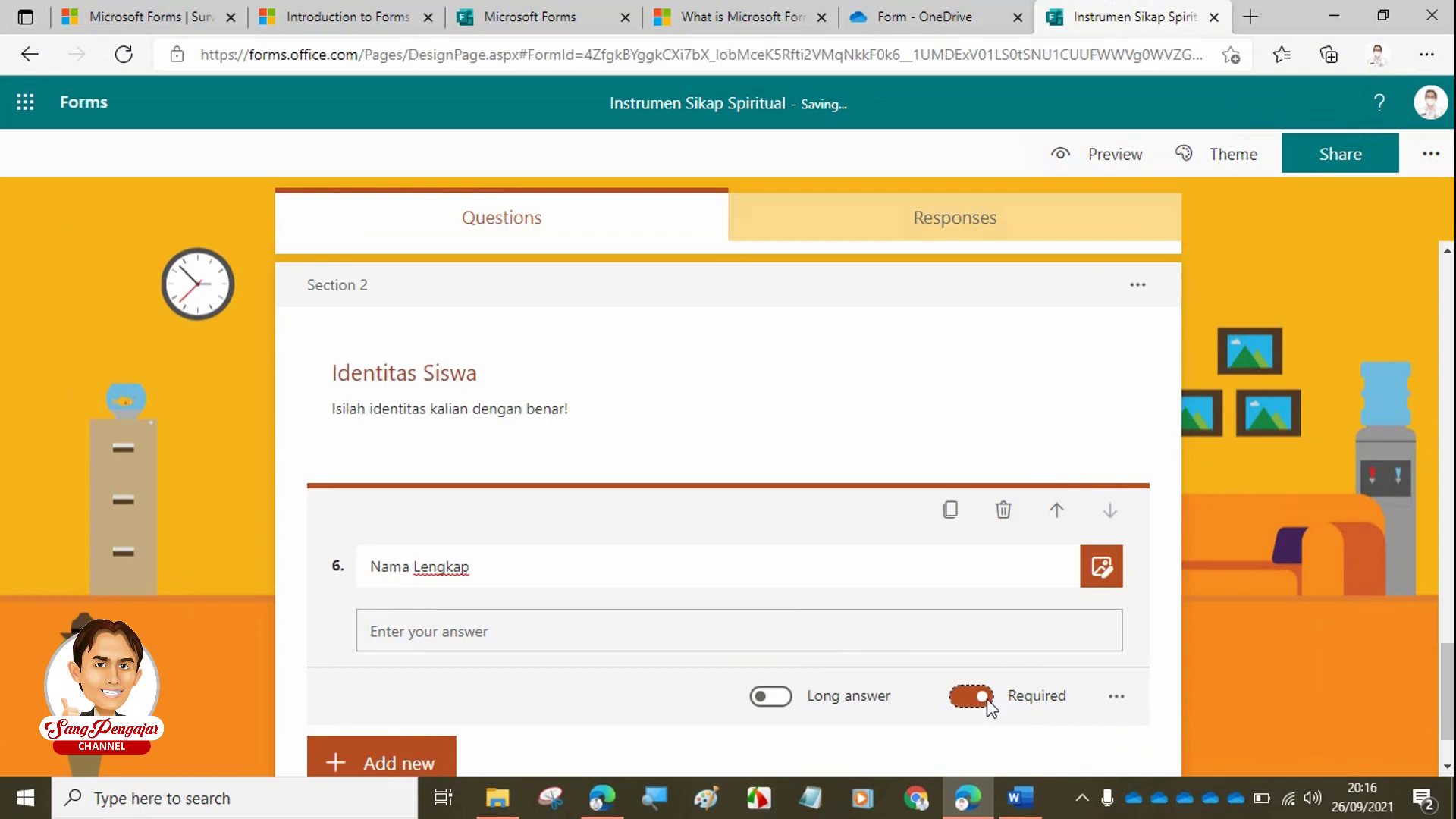
pyautogui.click(1116, 697)
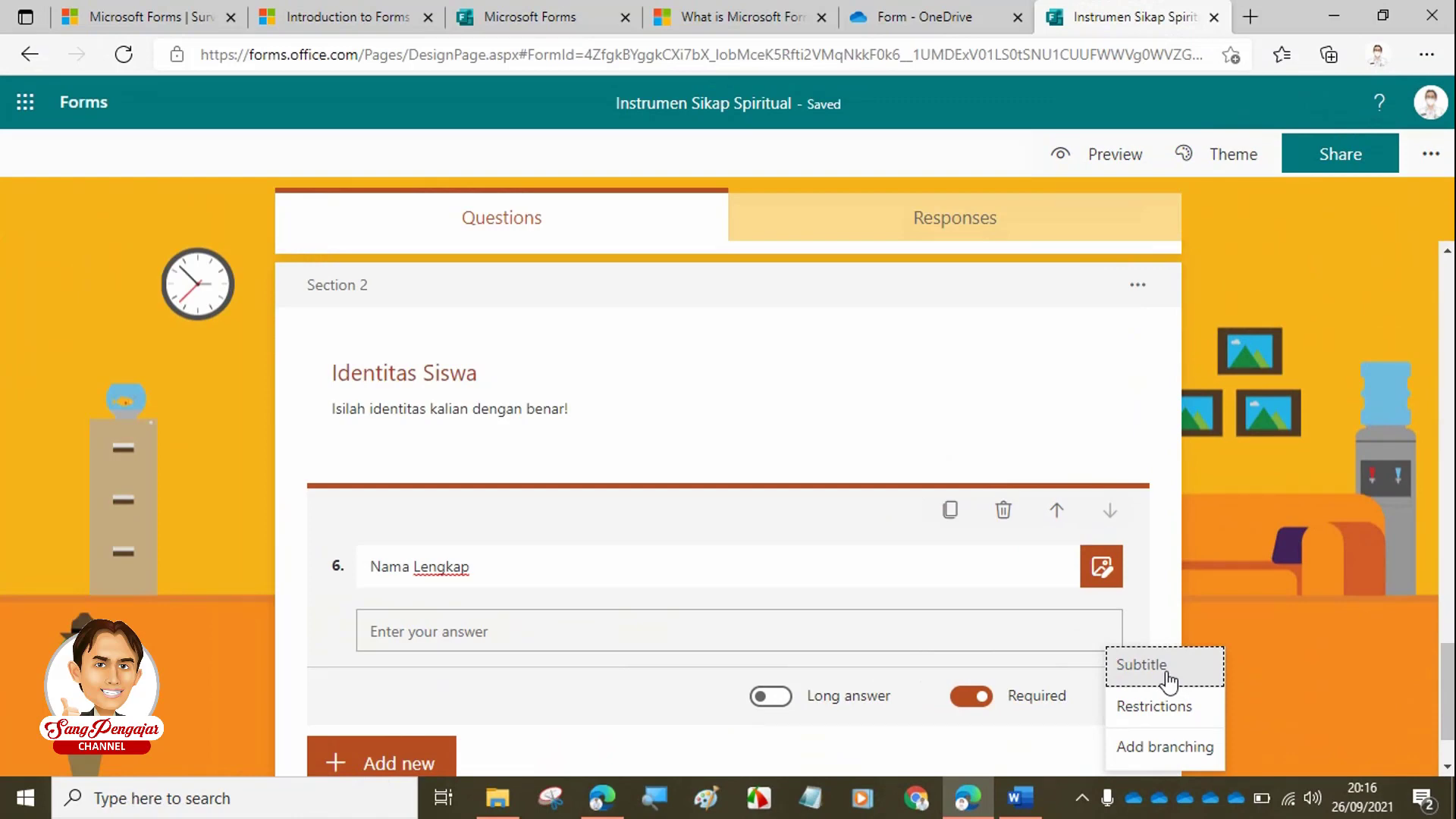
# - Give Nama Lengkap the subtitle 'Isi dengan nama lengkap diawali huruf besar, contoh'
pyautogui.click(1168, 680)
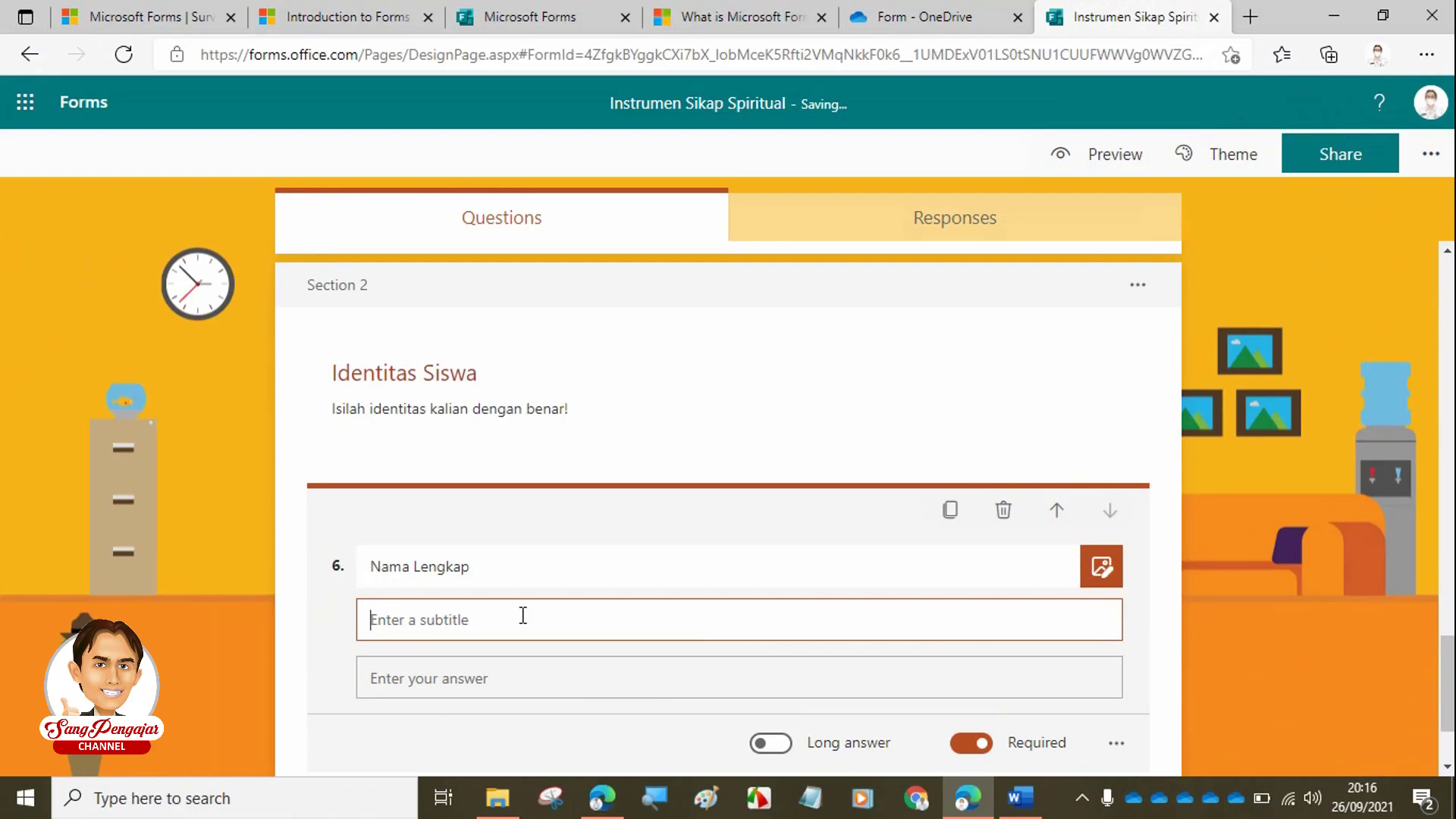
pyautogui.write('Isi degan')
pyautogui.press('BackSpace')
pyautogui.press('BackSpace')
pyautogui.press('BackSpace')
pyautogui.write('nag')
pyautogui.press('BackSpace')
pyautogui.press('BackSpace')
pyautogui.write('gan nama leng')
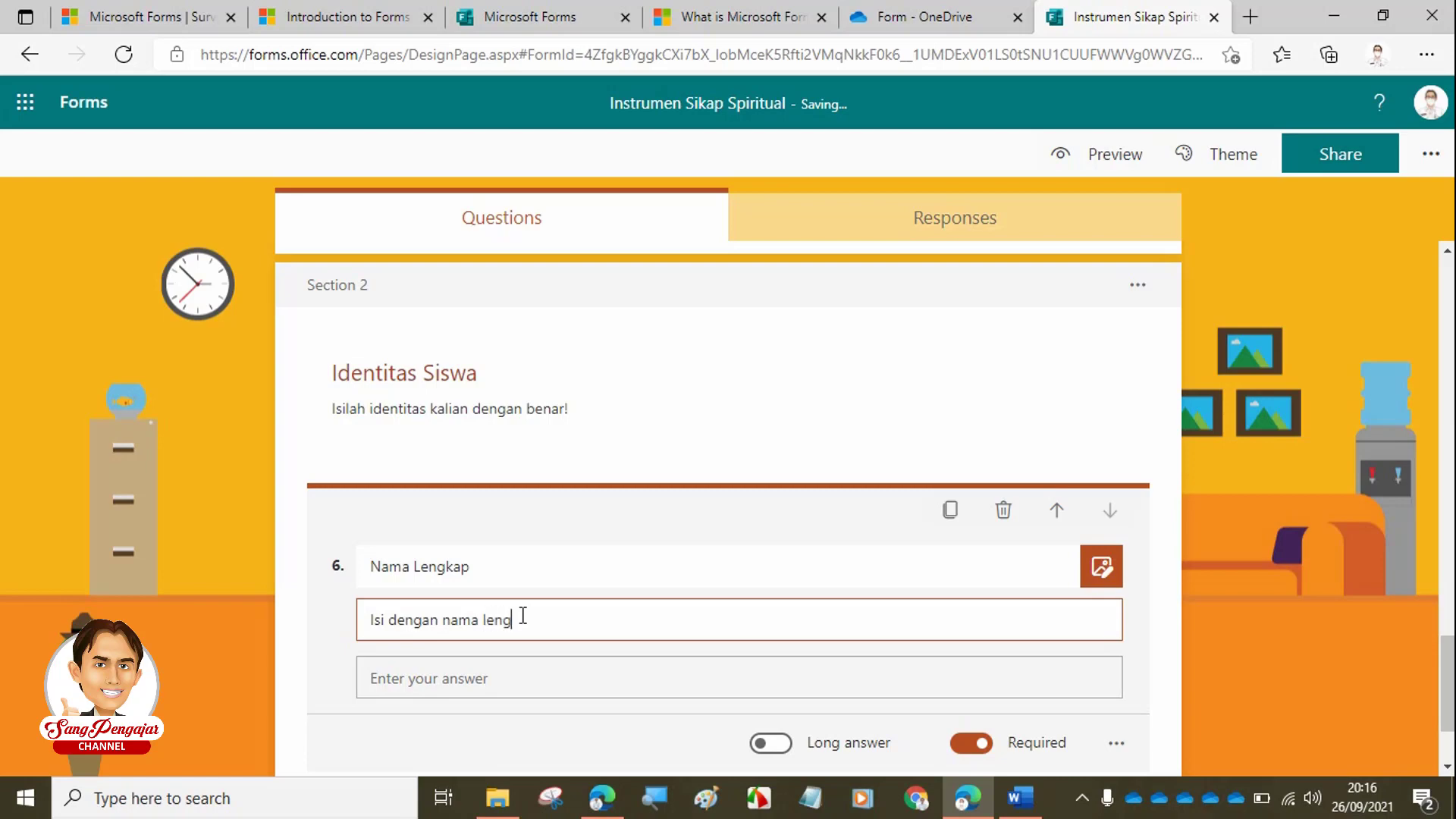
pyautogui.write('kap diawali huruf be')
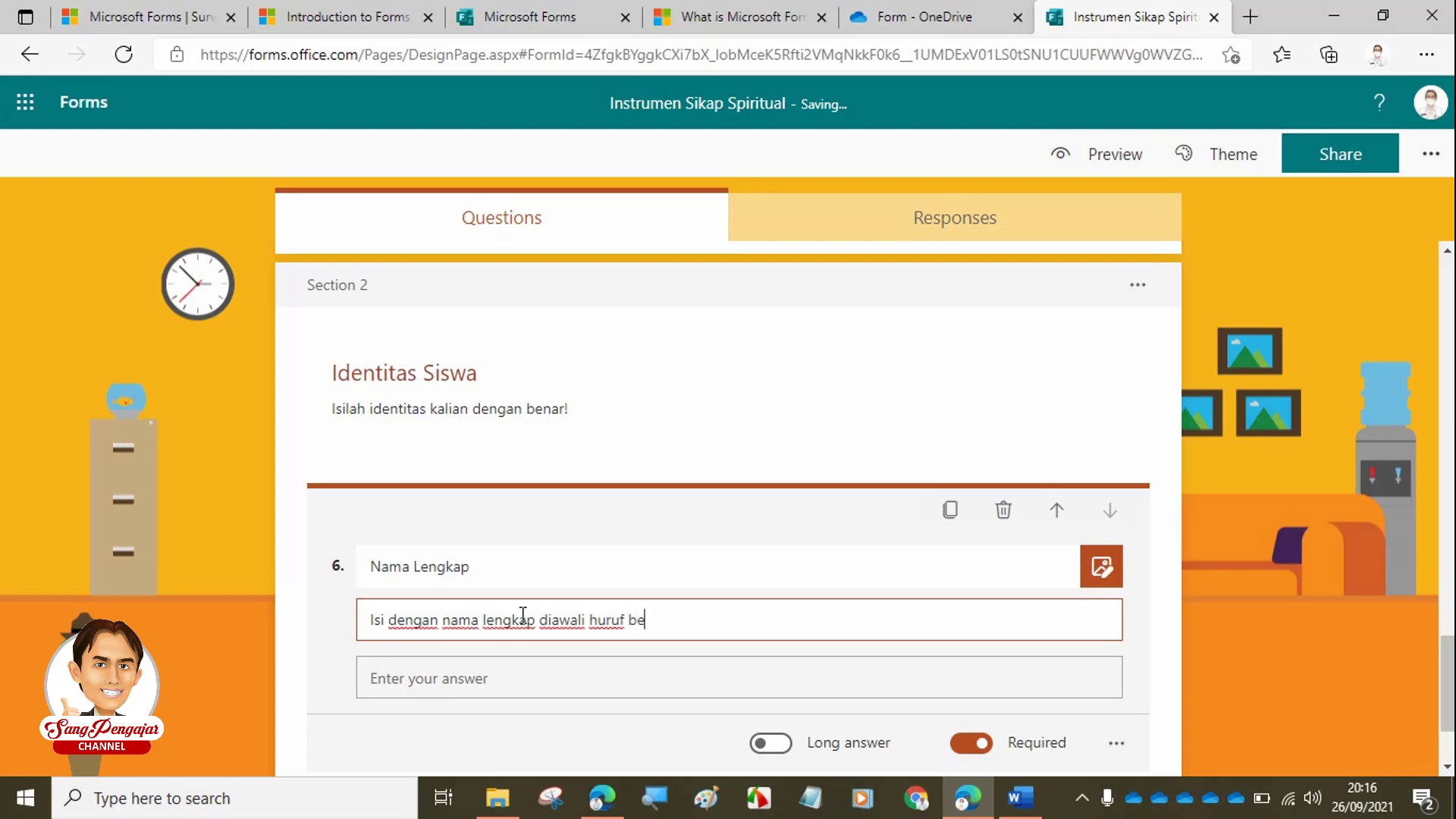
pyautogui.write('sar, conoth')
pyautogui.press('BackSpace')
pyautogui.press('BackSpace')
pyautogui.press('BackSpace')
pyautogui.press('BackSpace')
pyautogui.write('ti')
pyautogui.press('BackSpace')
pyautogui.press('BackSpace')
pyautogui.write('ntoh')
# - Finish the subtitle with an example full name after 'contoh'
pyautogui.hotkey('ctrl', 'f')
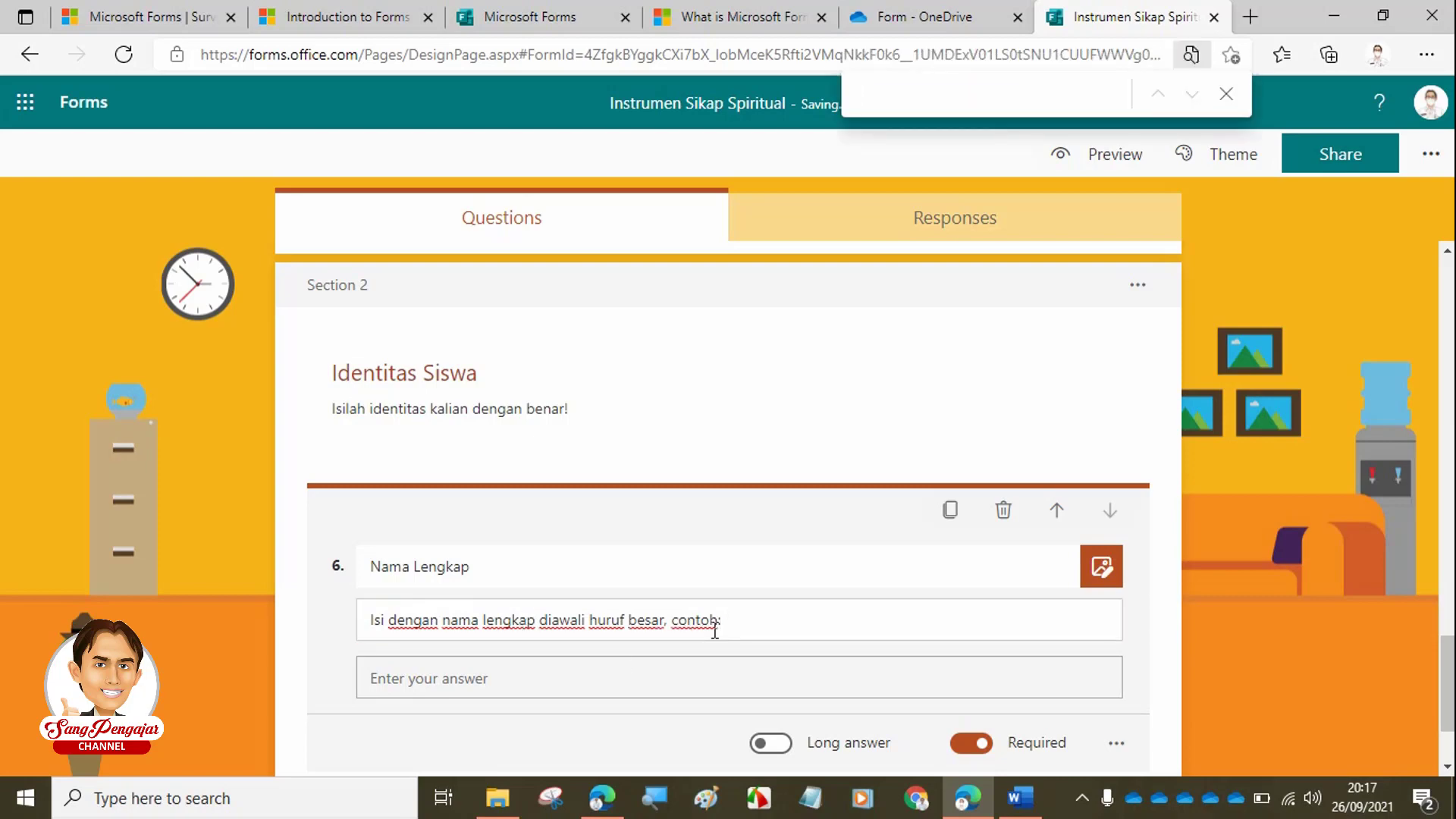
pyautogui.click(754, 618)
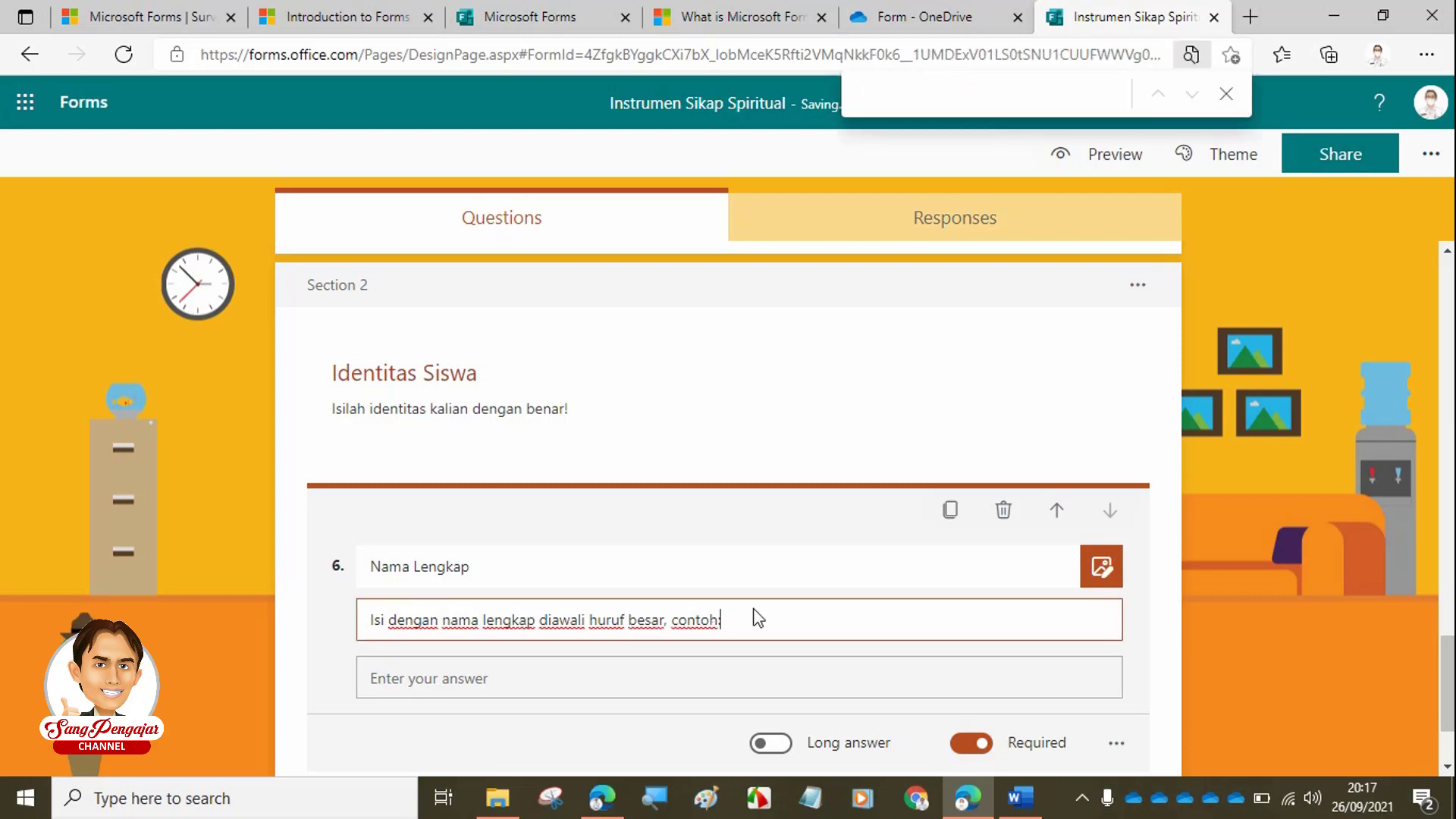
pyautogui.click(1226, 94)
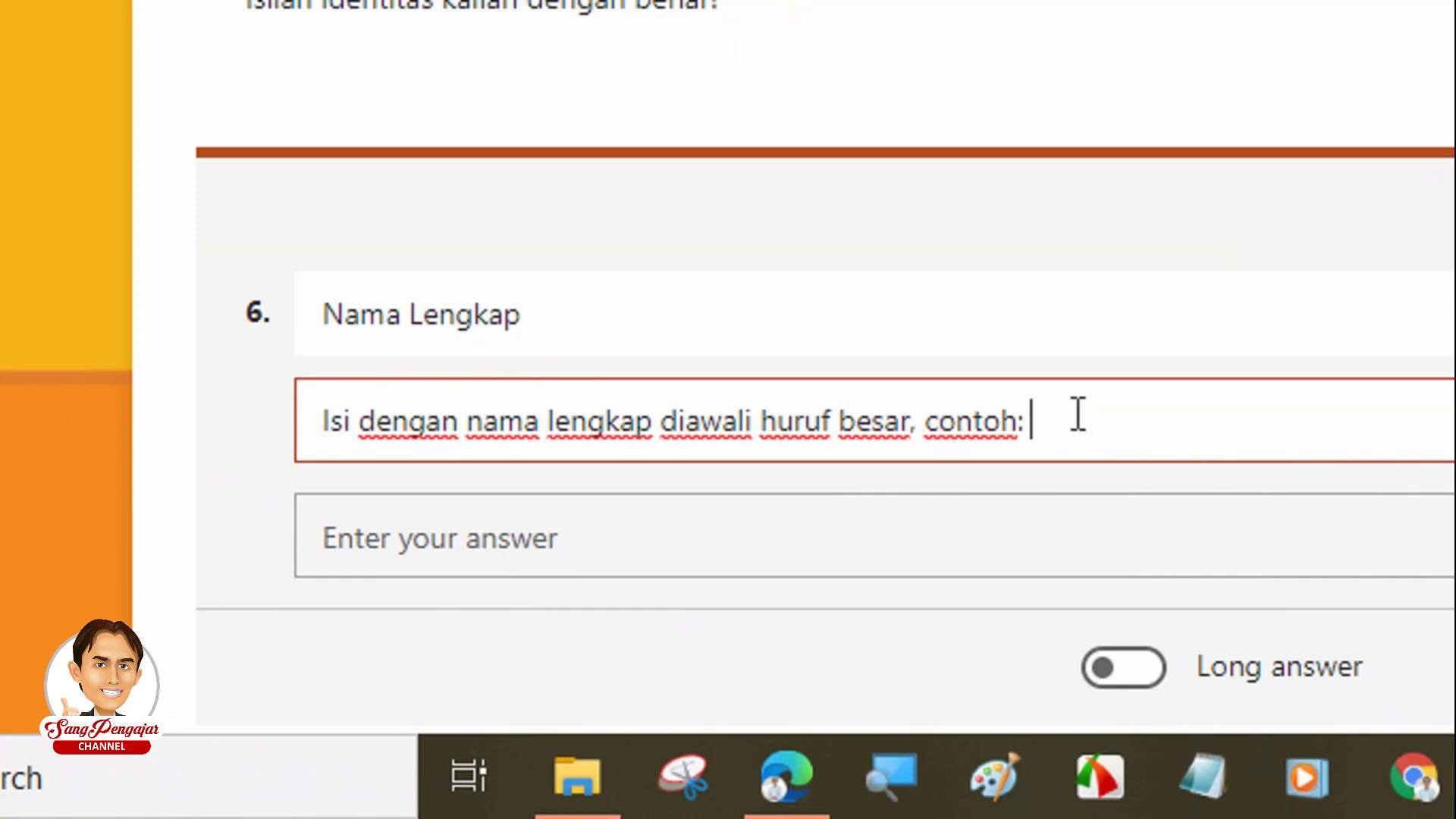
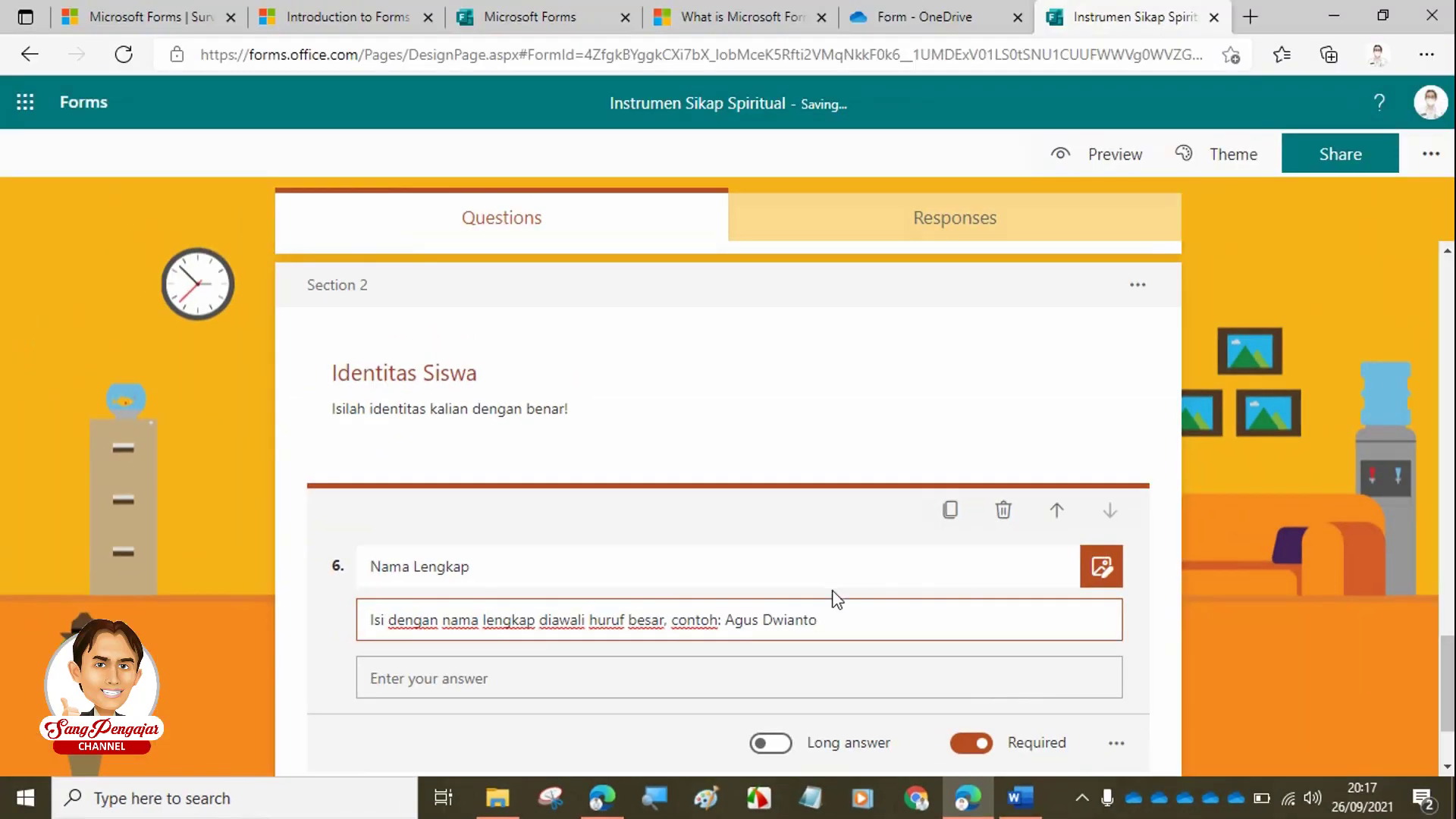
pyautogui.scroll(-2, 834, 599)
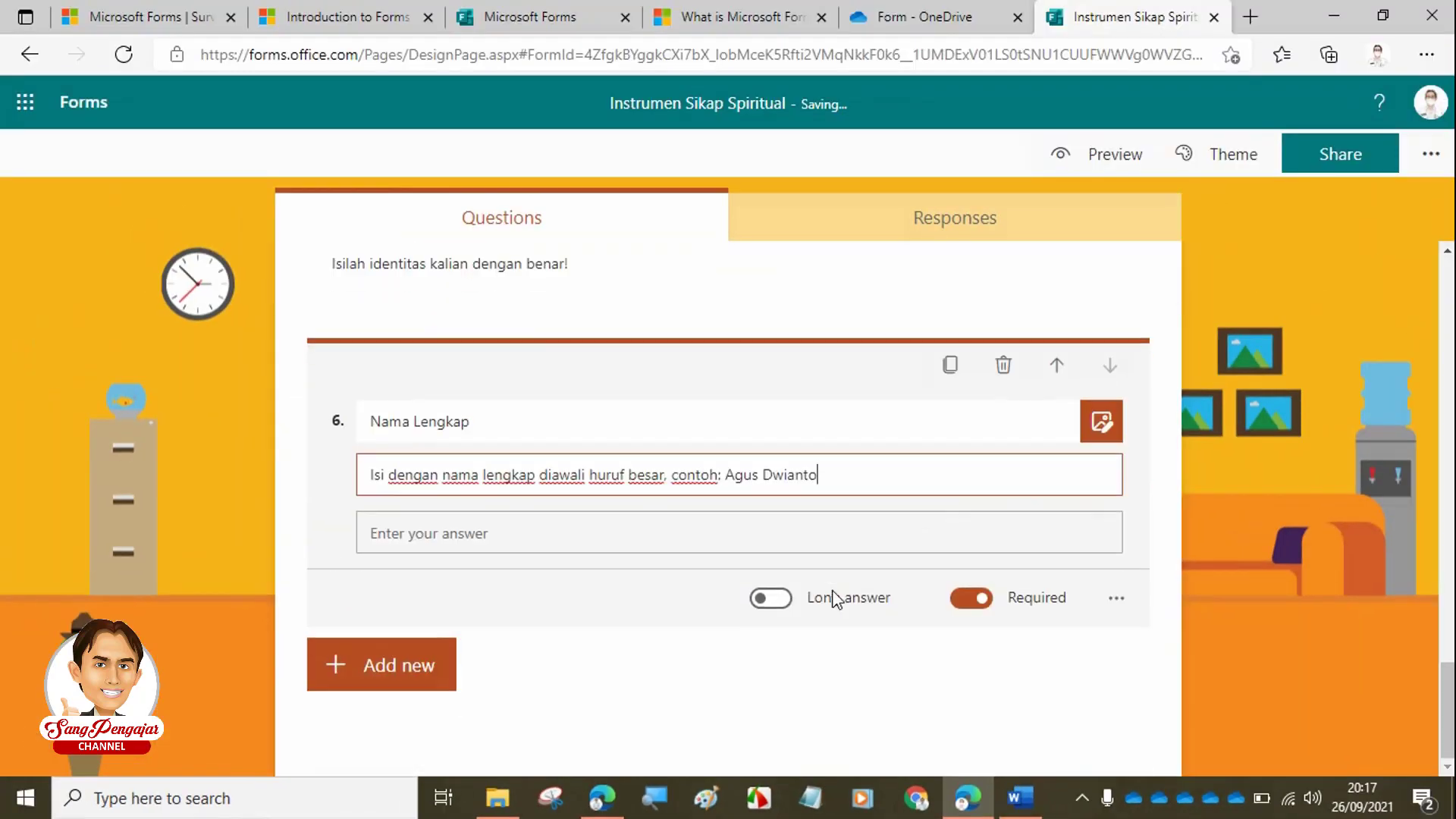
# - Add choice question 7 titled 'Kelas' with its subtitle field removed
pyautogui.click(409, 670)
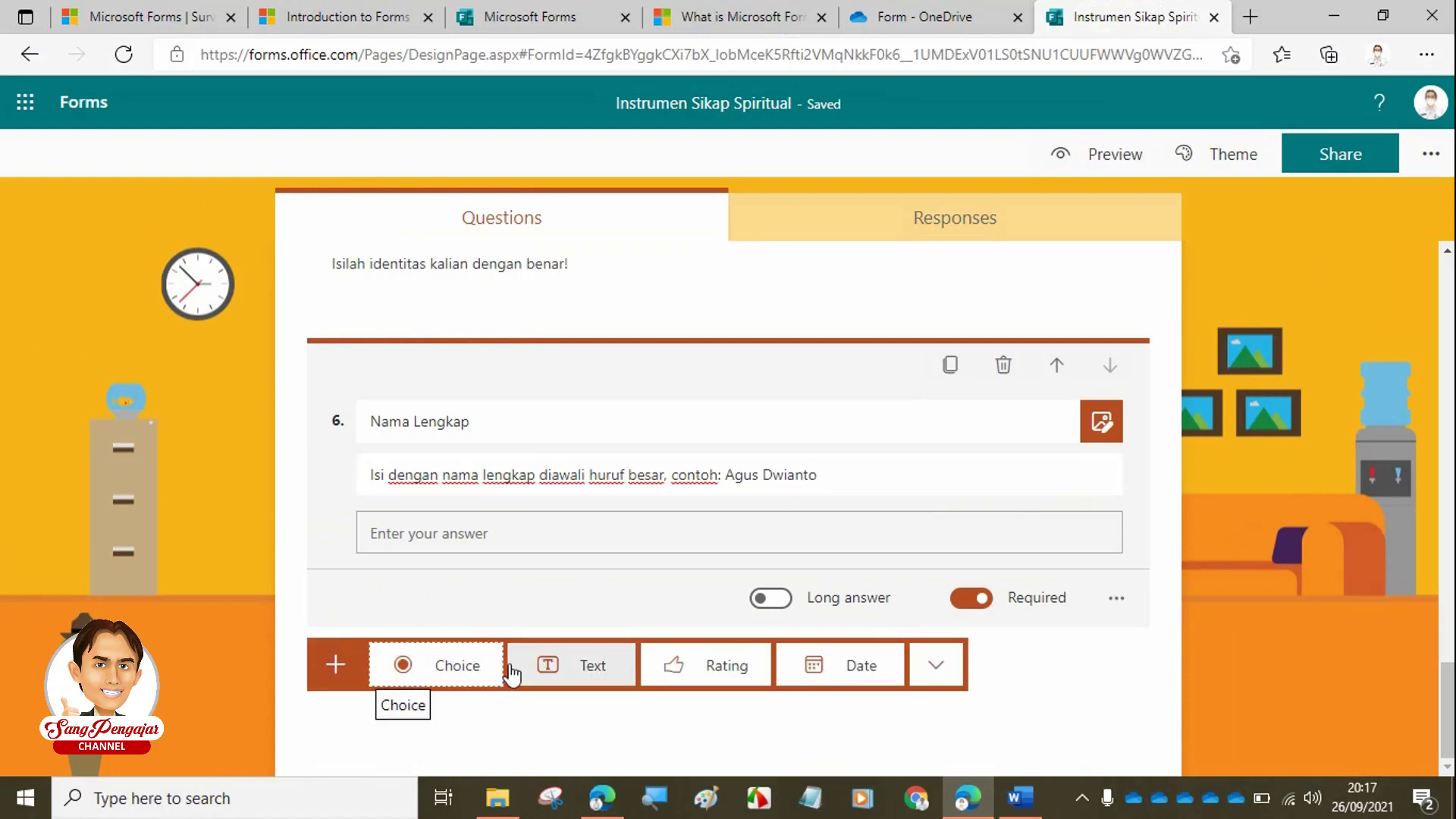
pyautogui.click(448, 673)
pyautogui.write('K')
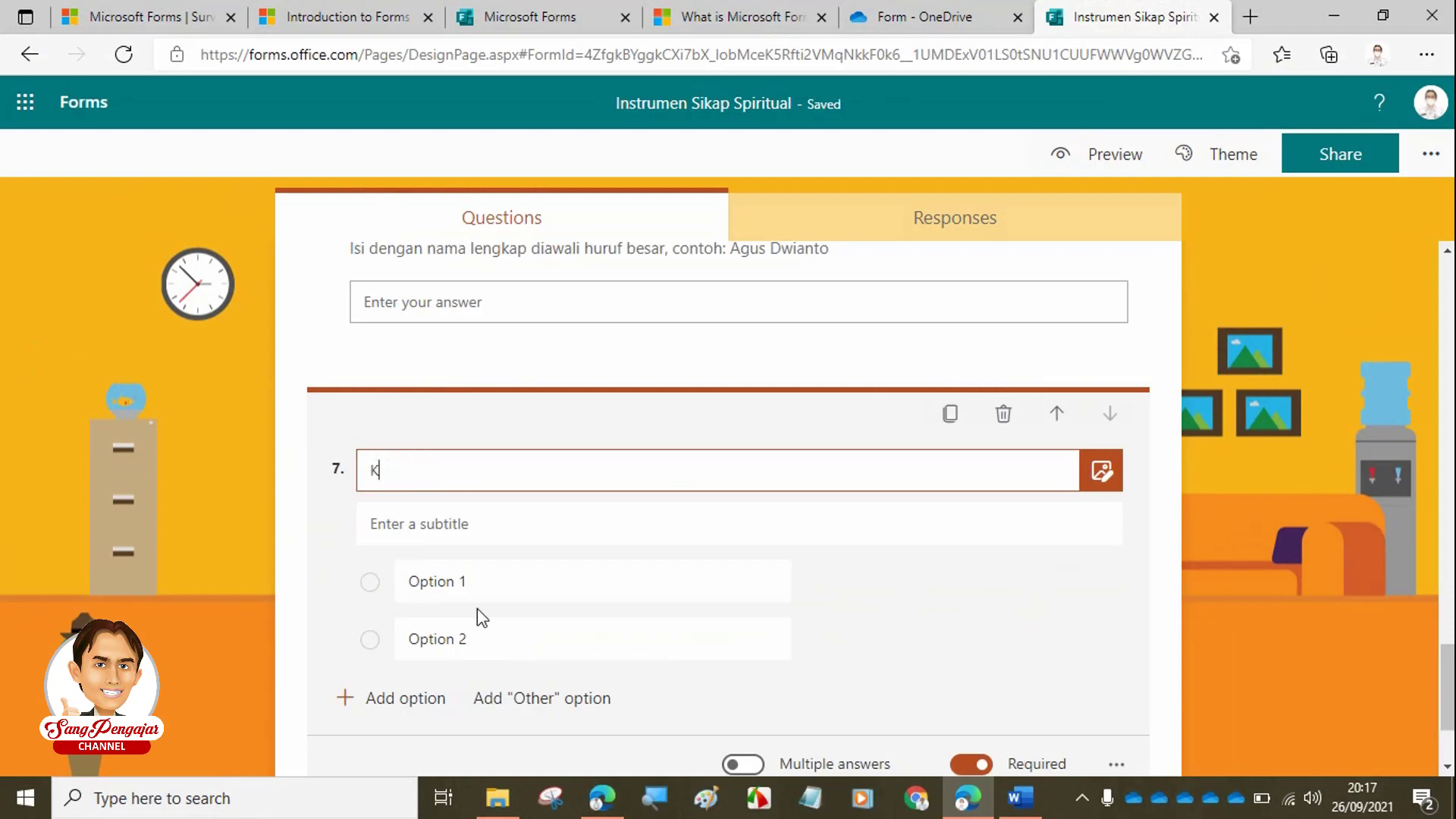
pyautogui.write('elas')
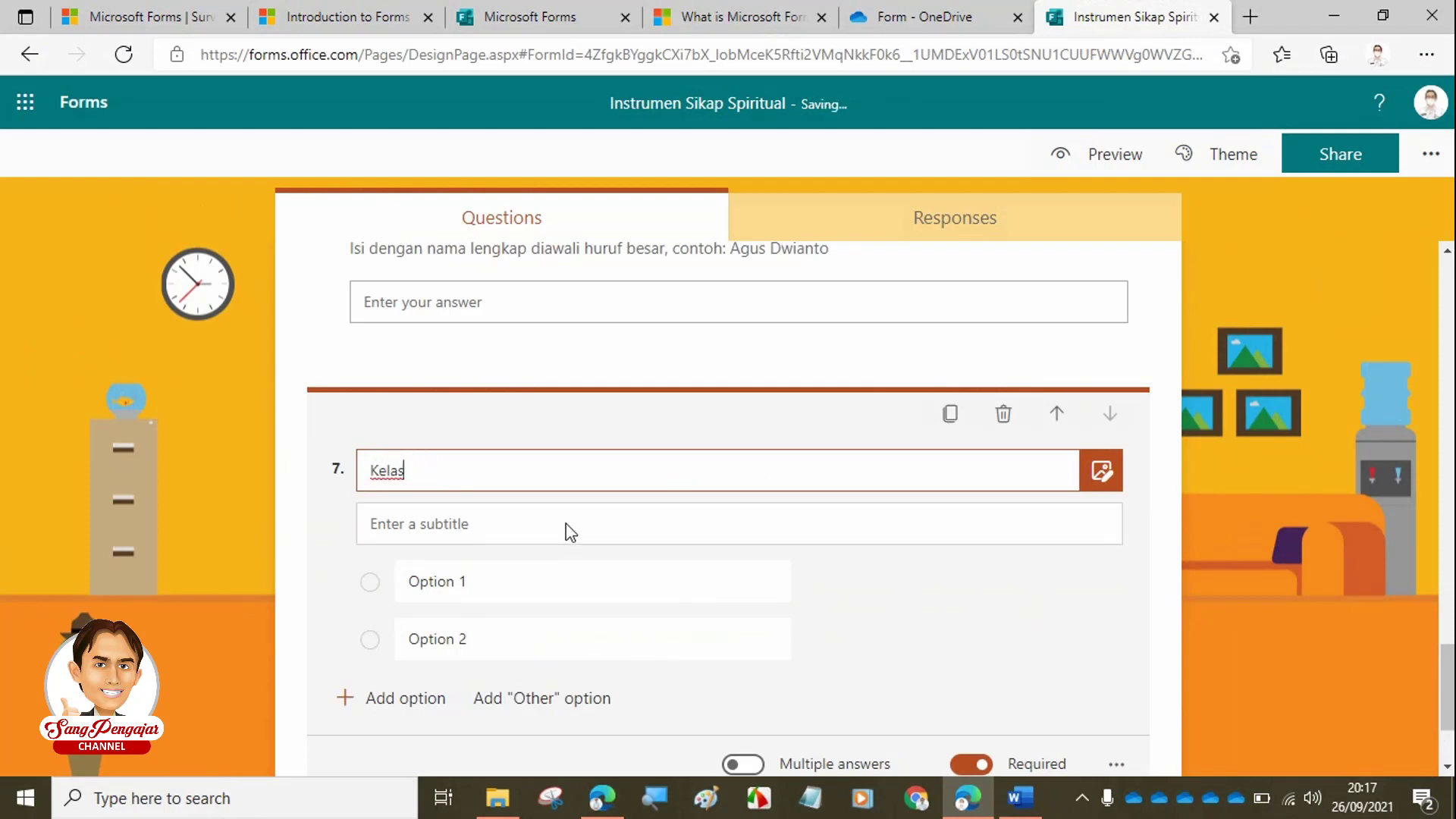
pyautogui.click(571, 532)
pyautogui.scroll(-1, 972, 615)
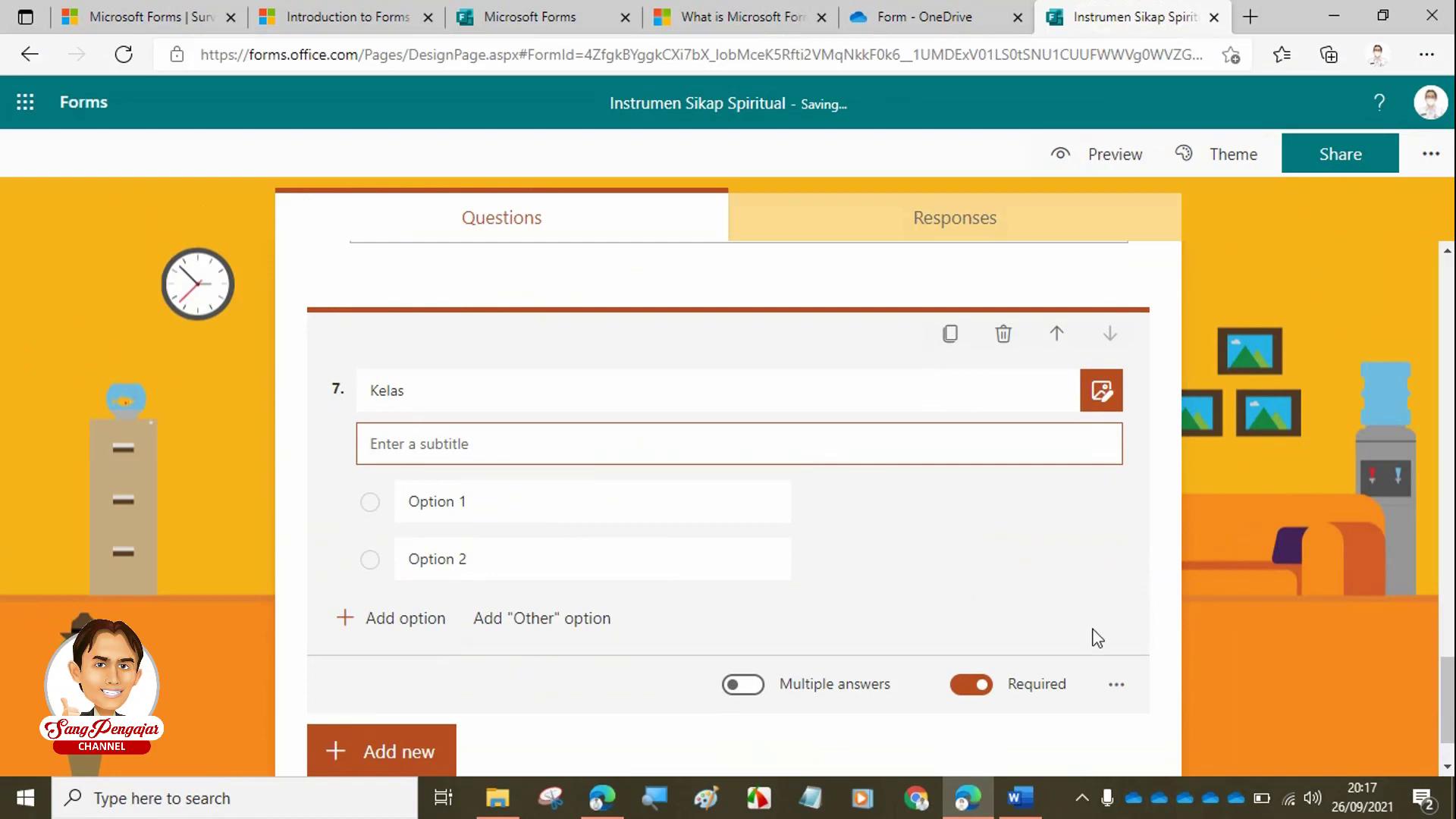
pyautogui.click(1116, 684)
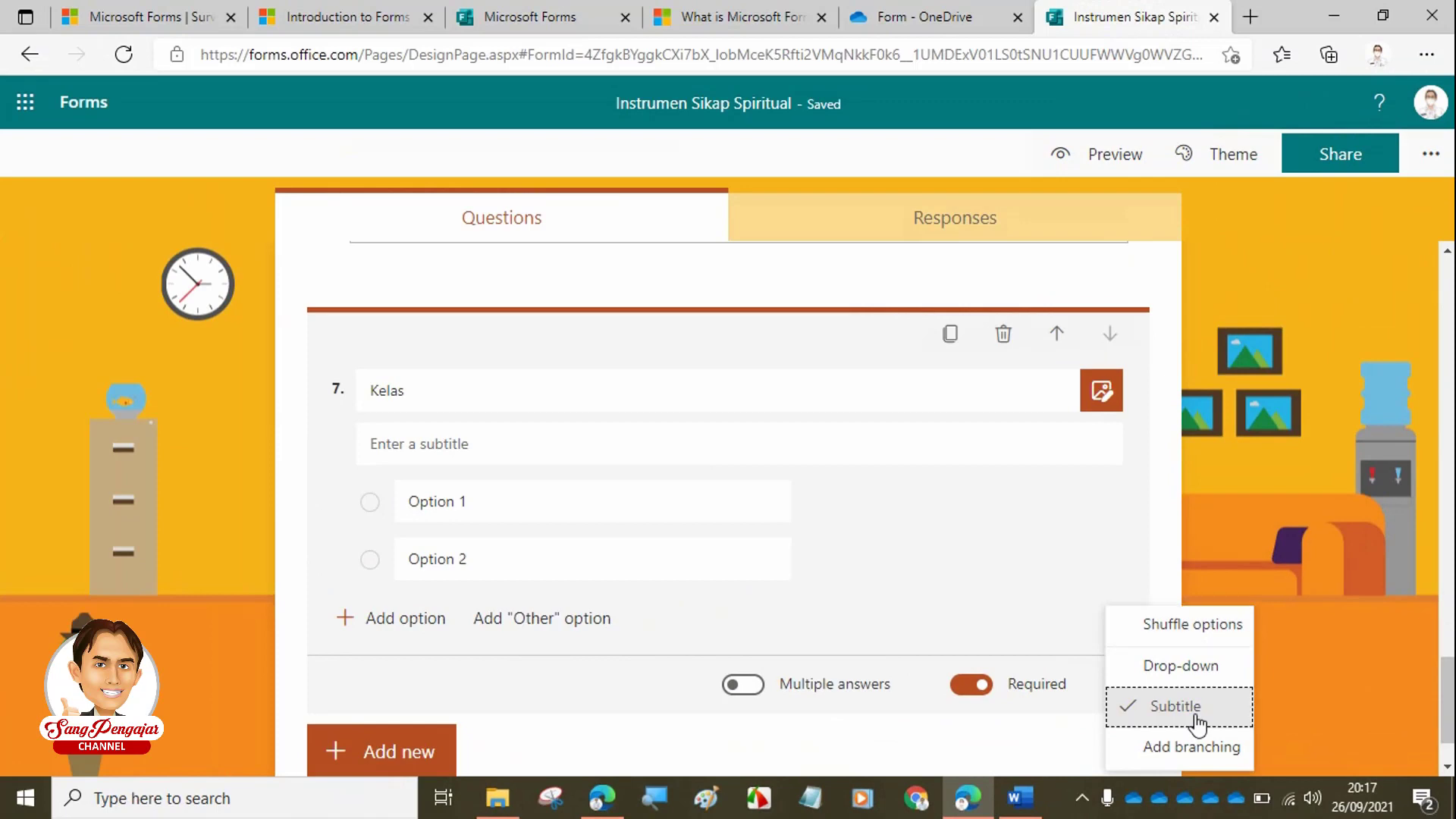
pyautogui.click(1196, 724)
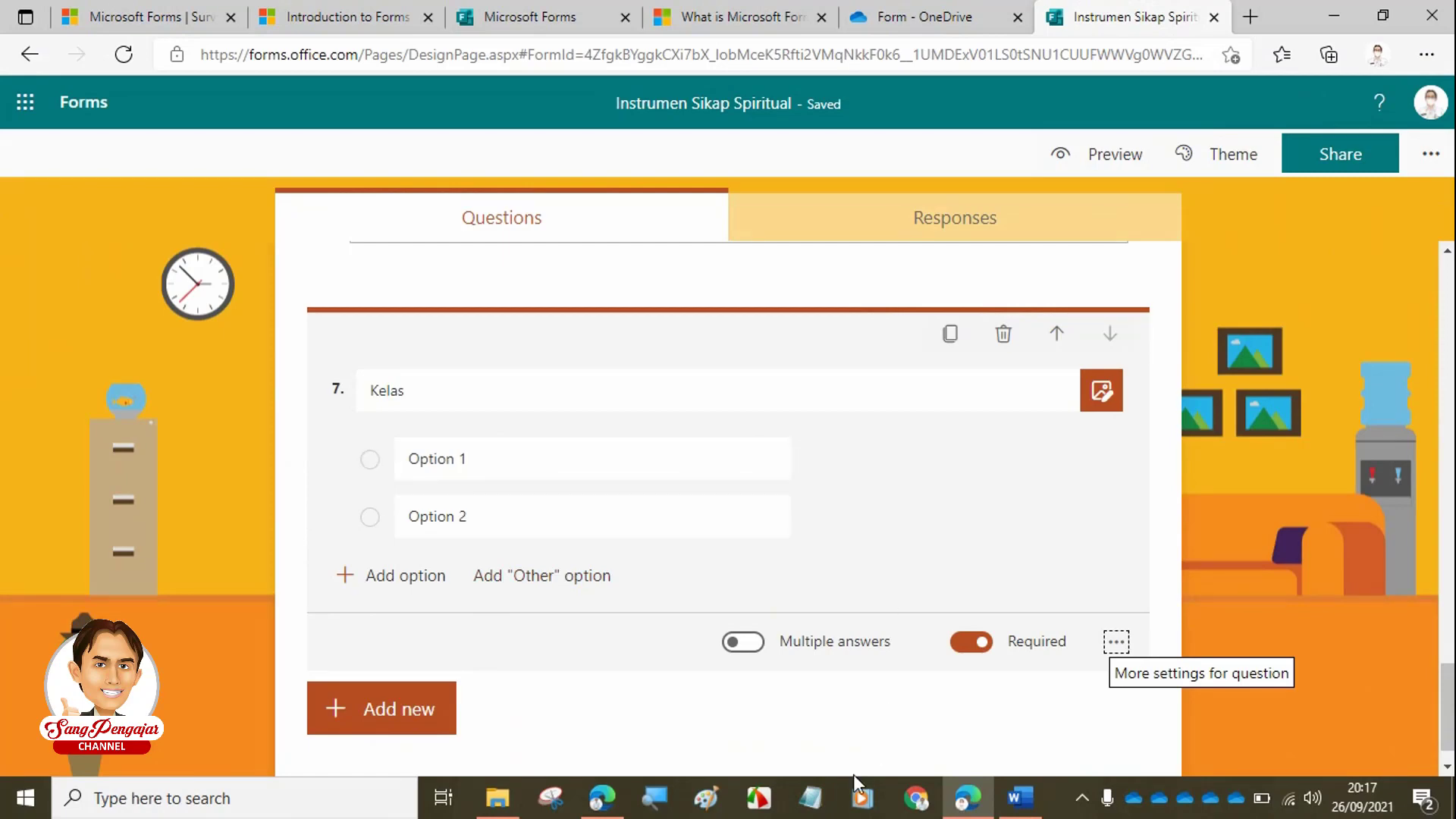
pyautogui.click(825, 801)
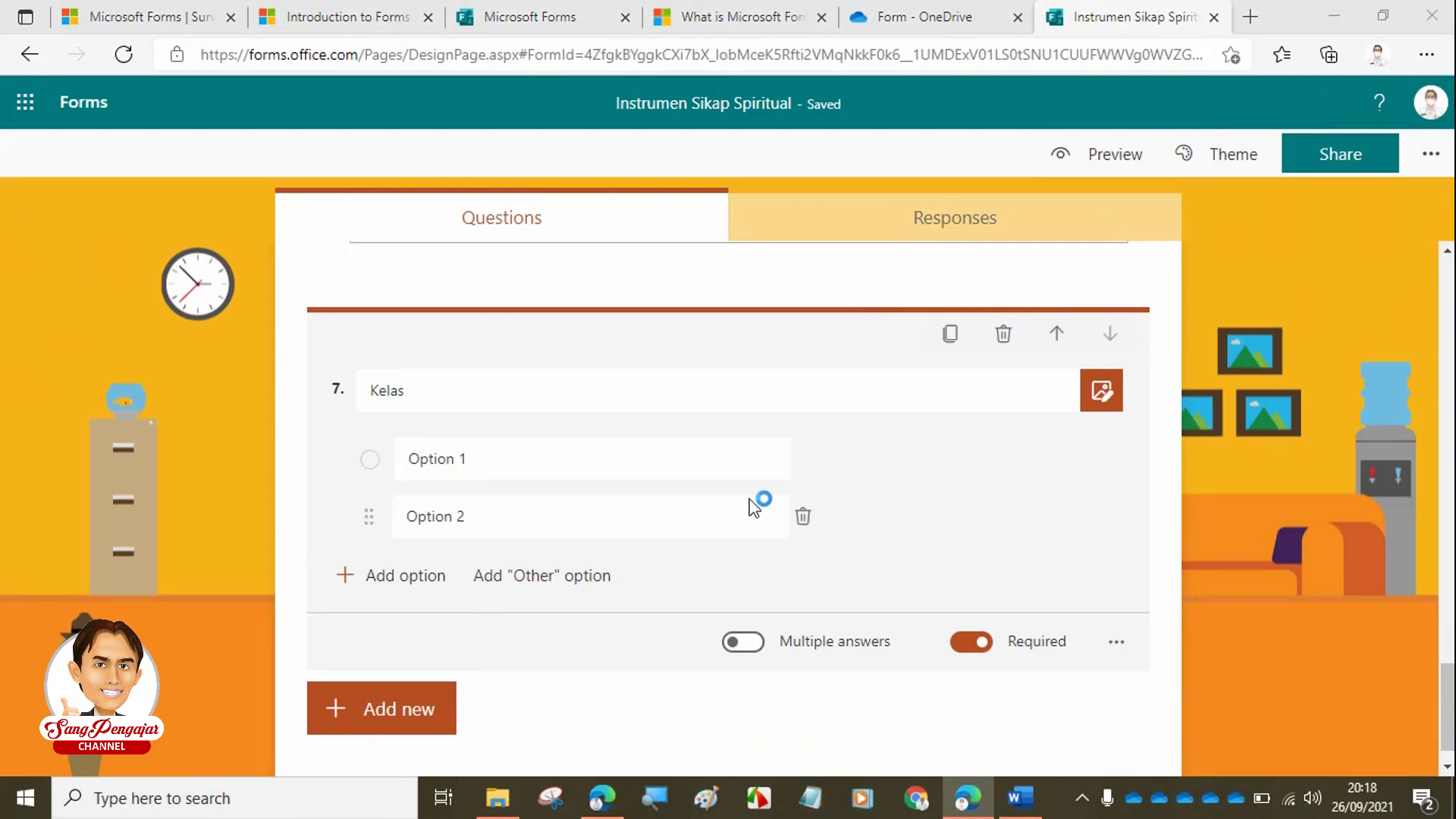
# - Type the classes IXA, IXB, IXC and IXD on separate lines in Notepad
pyautogui.keyDown('ctrl'); pyautogui.scroll(20, 688, 414); pyautogui.keyUp('ctrl')
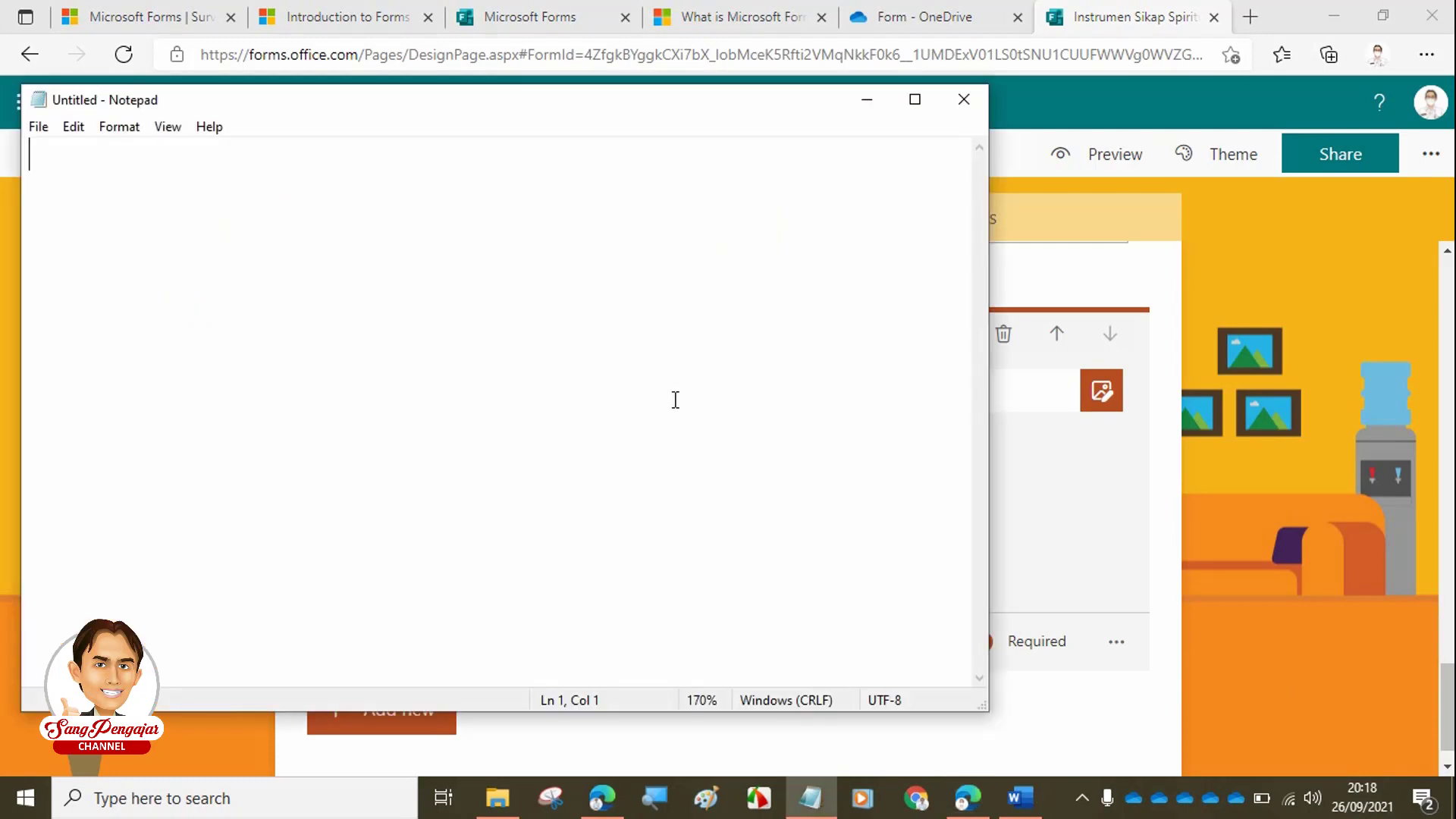
pyautogui.write('IXA')
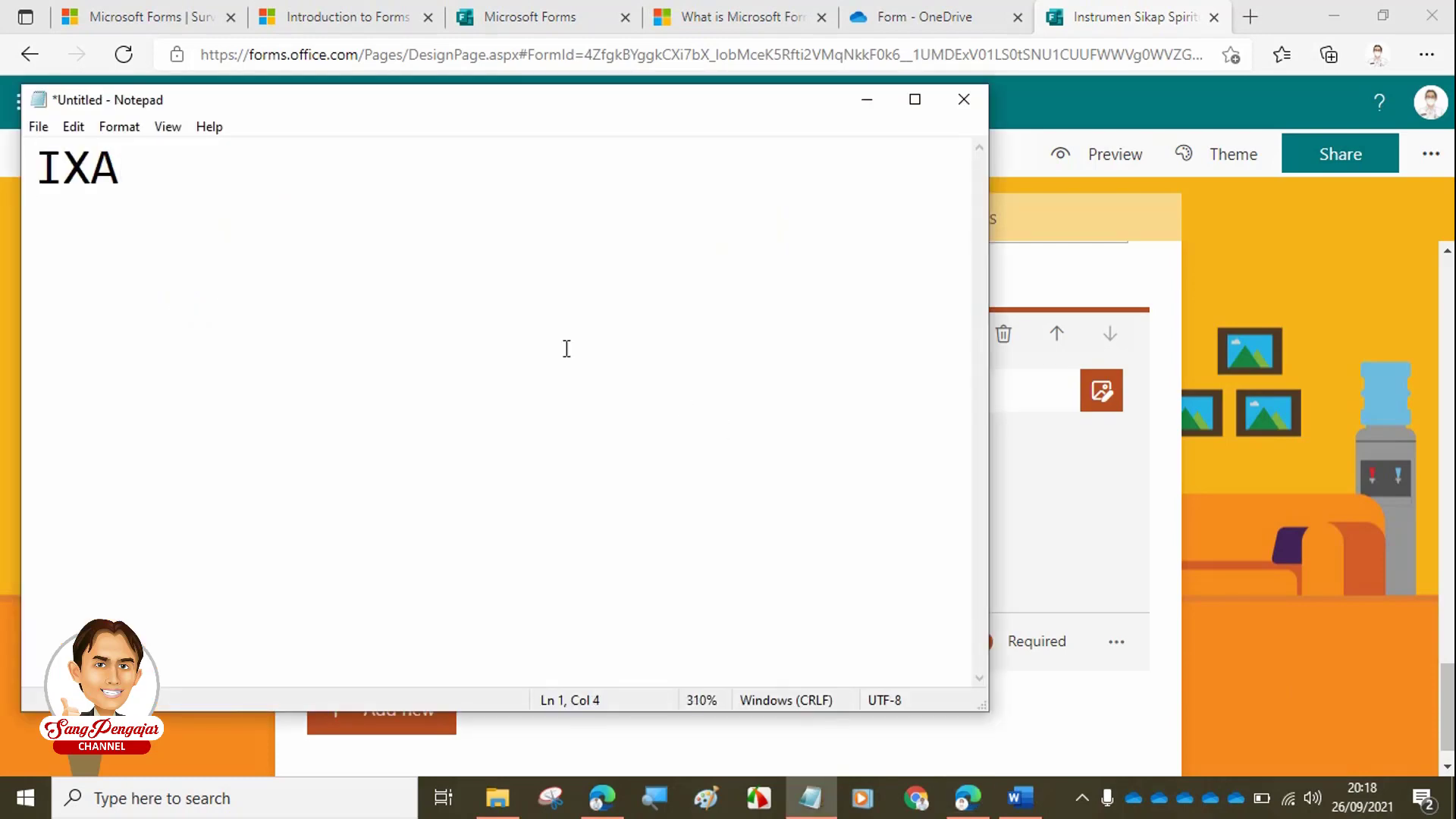
pyautogui.press('Left')
pyautogui.hotkey('shift', 'Home')
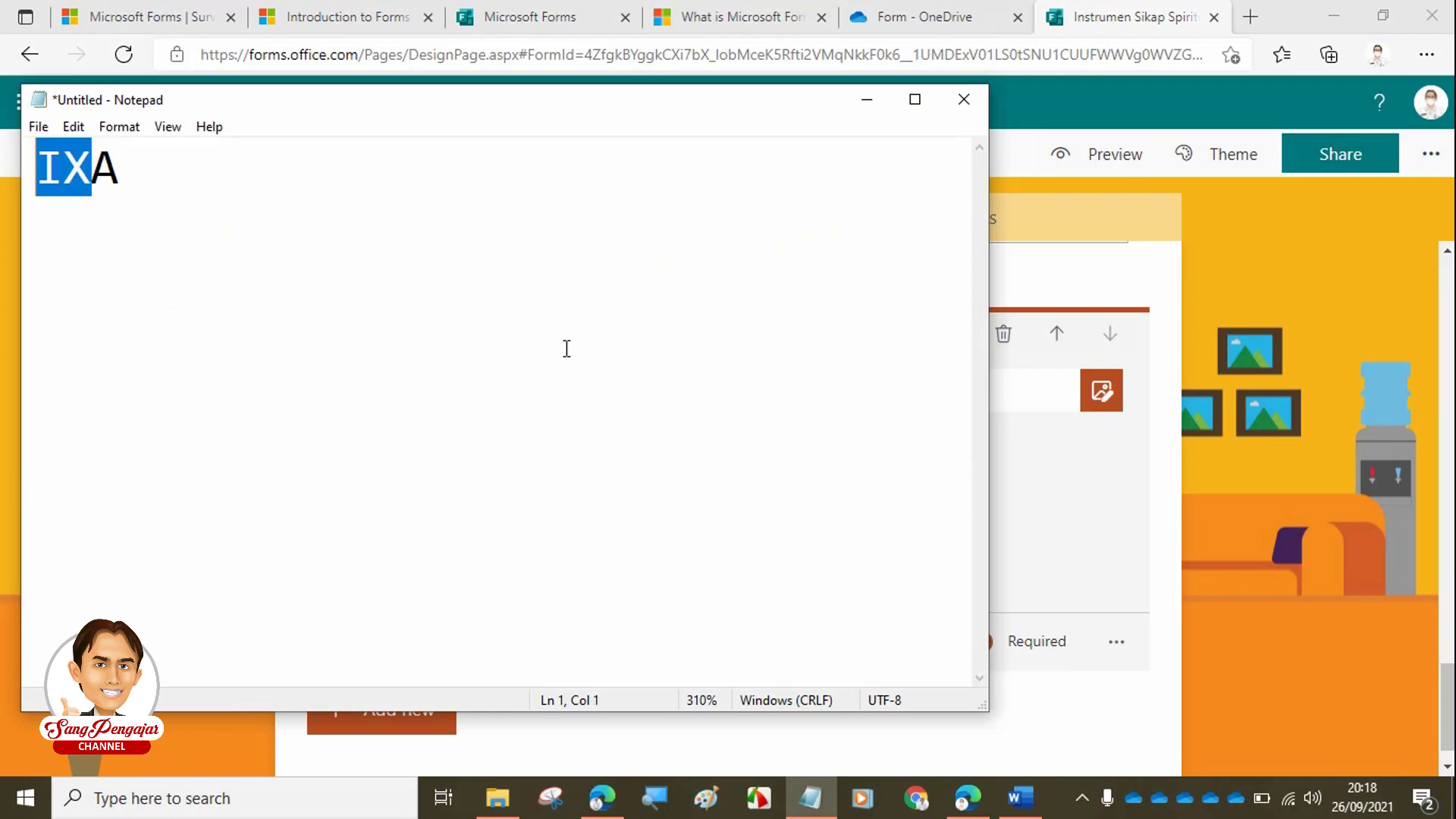
pyautogui.press('Right')
pyautogui.press('End')
pyautogui.press('Return')
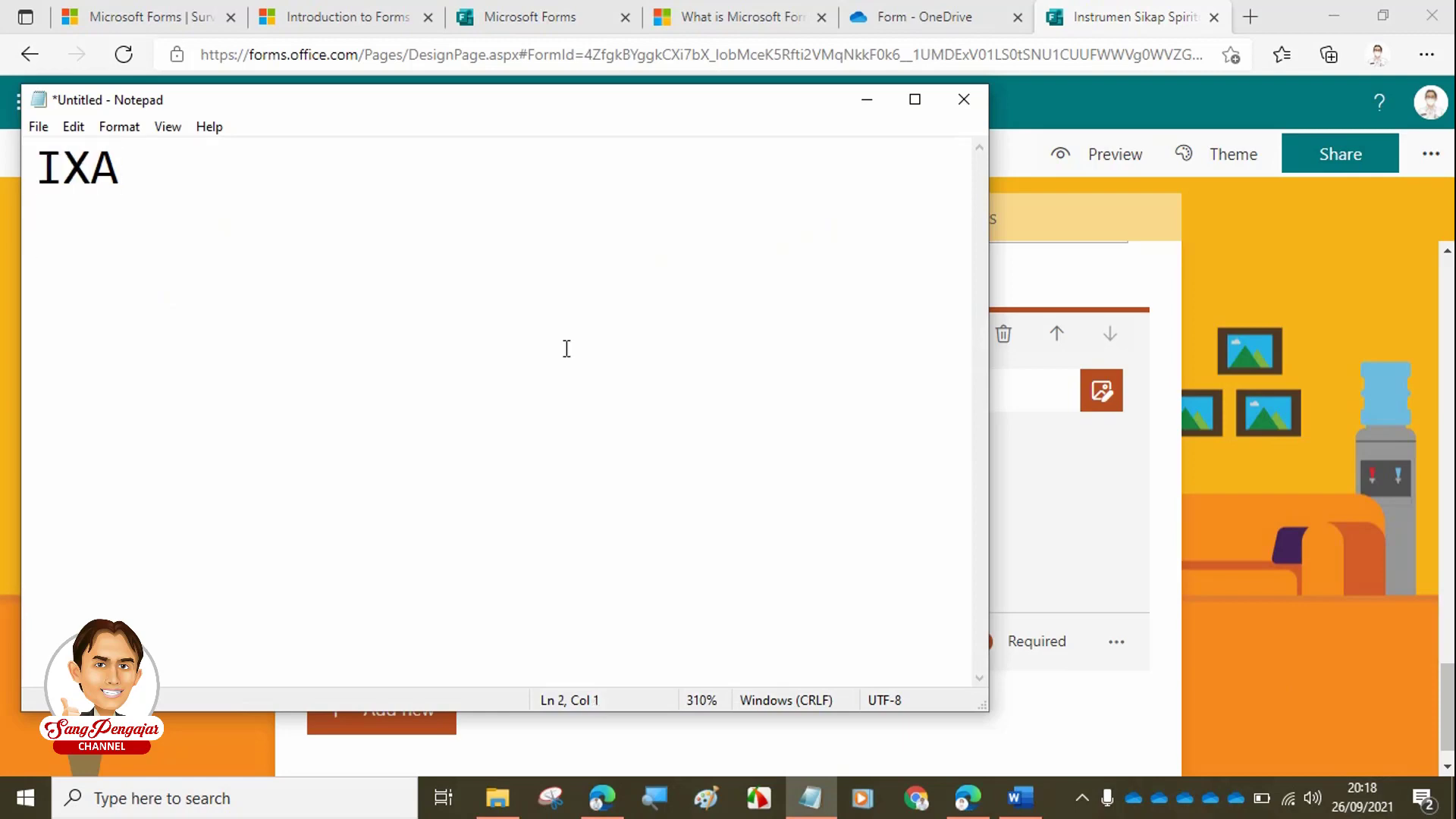
pyautogui.write('IXB')
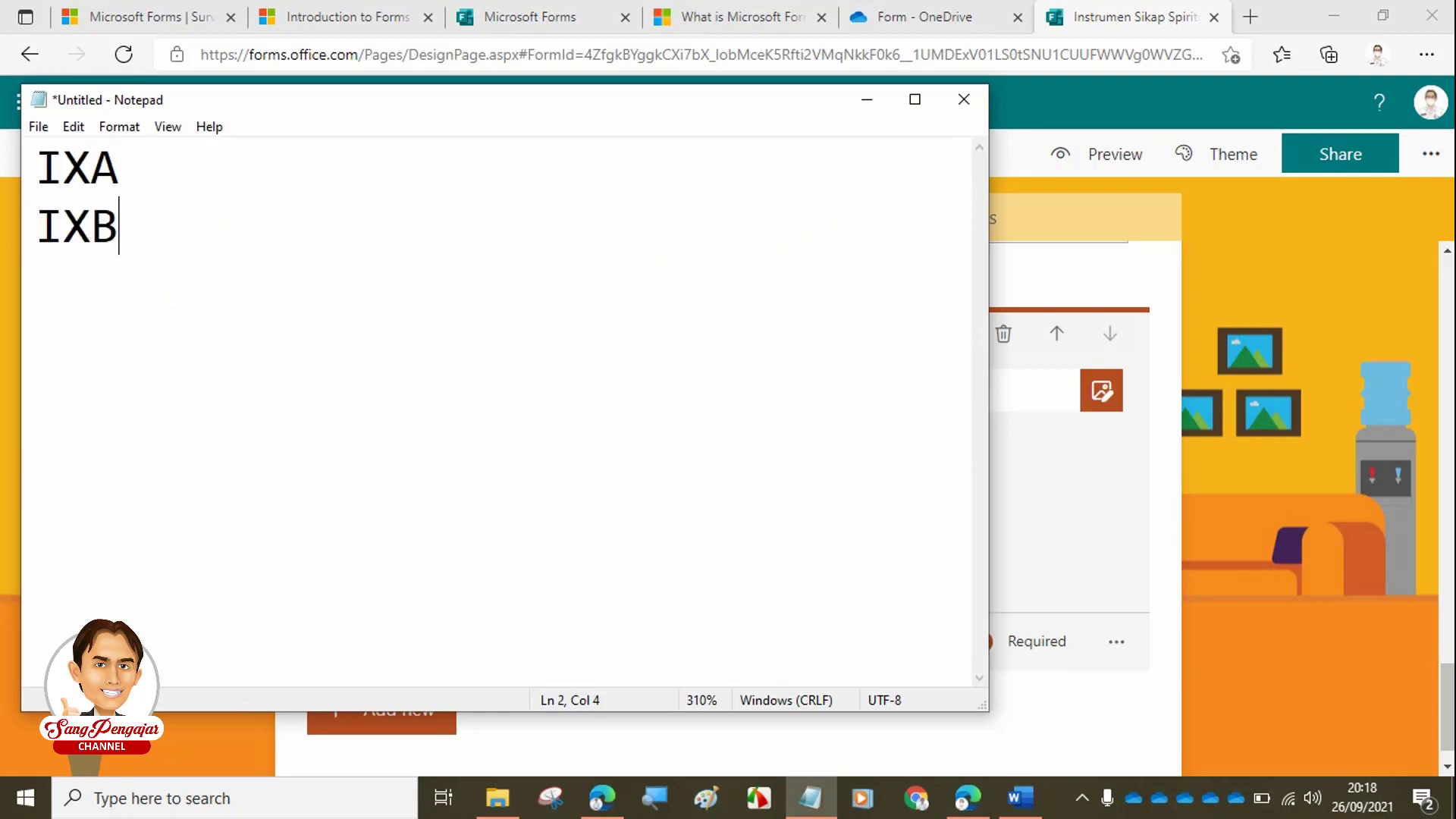
pyautogui.press('Return')
pyautogui.write('IX')
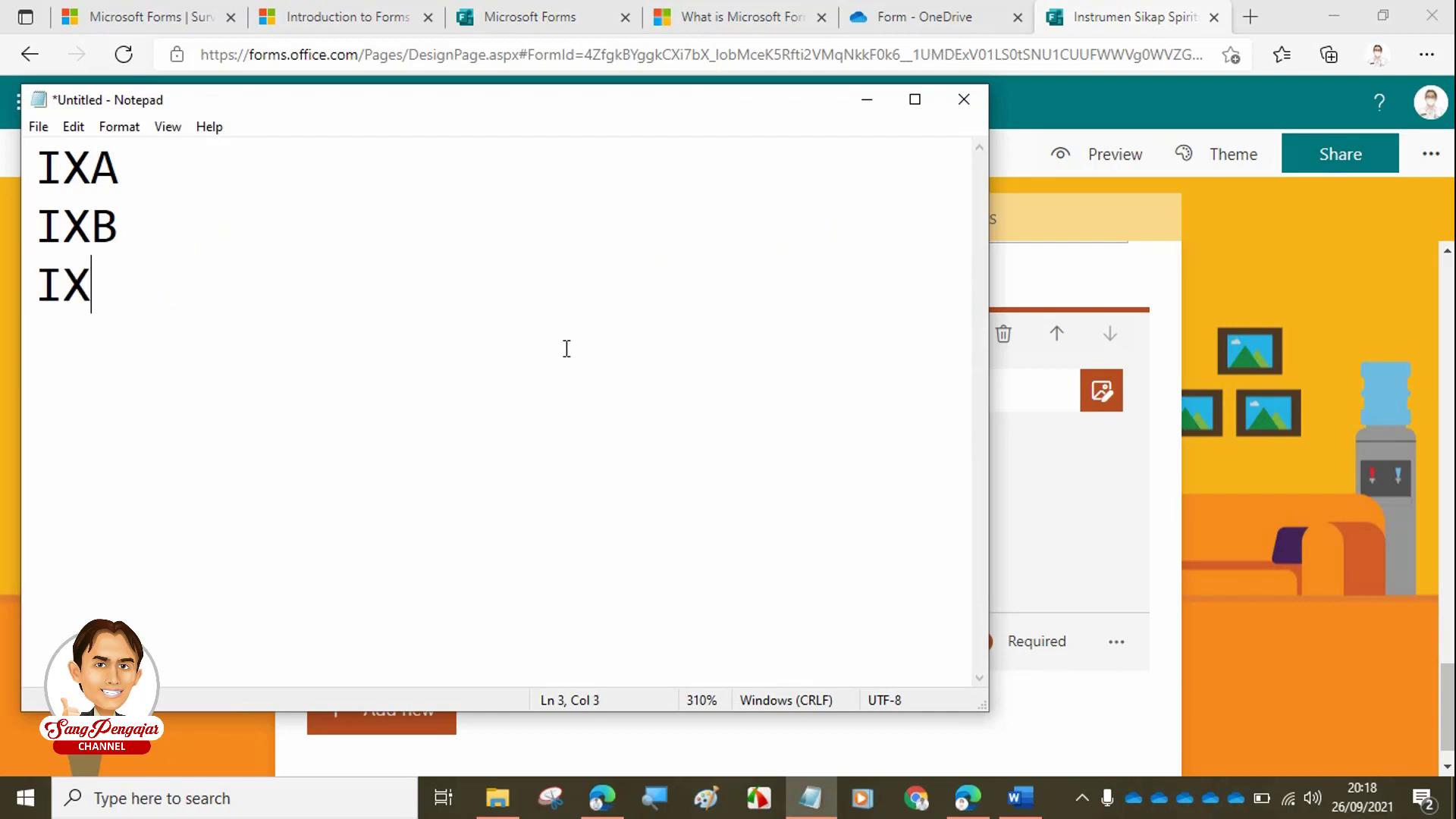
pyautogui.write('C')
pyautogui.press('Return')
pyautogui.write('IX')
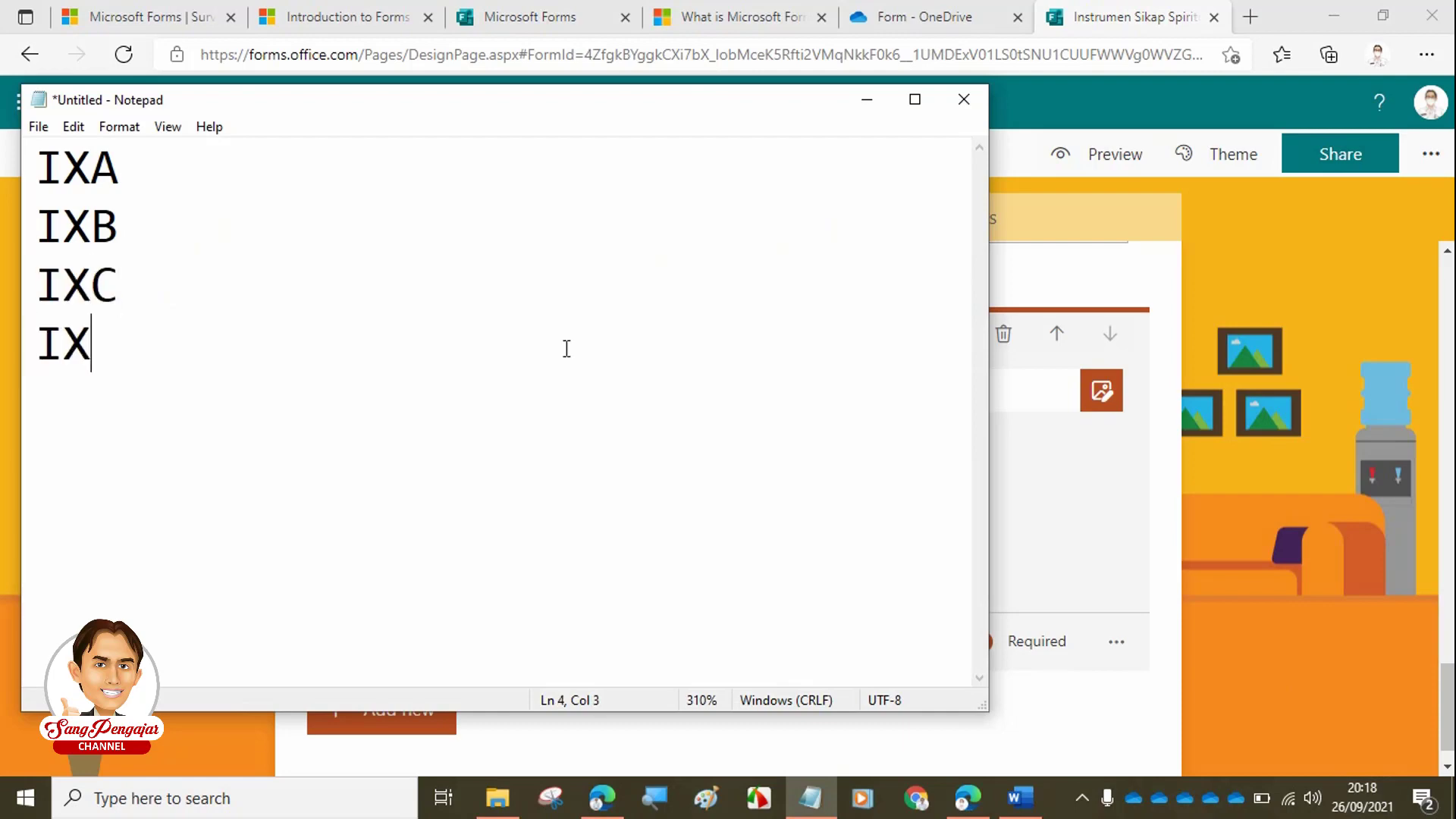
pyautogui.press('Return')
pyautogui.press('BackSpace')
pyautogui.write('D')
# - Add IXE through IXH on new lines and select the whole class list
pyautogui.press('Return')
pyautogui.write('IXE')
pyautogui.press('Return')
pyautogui.write('IX')
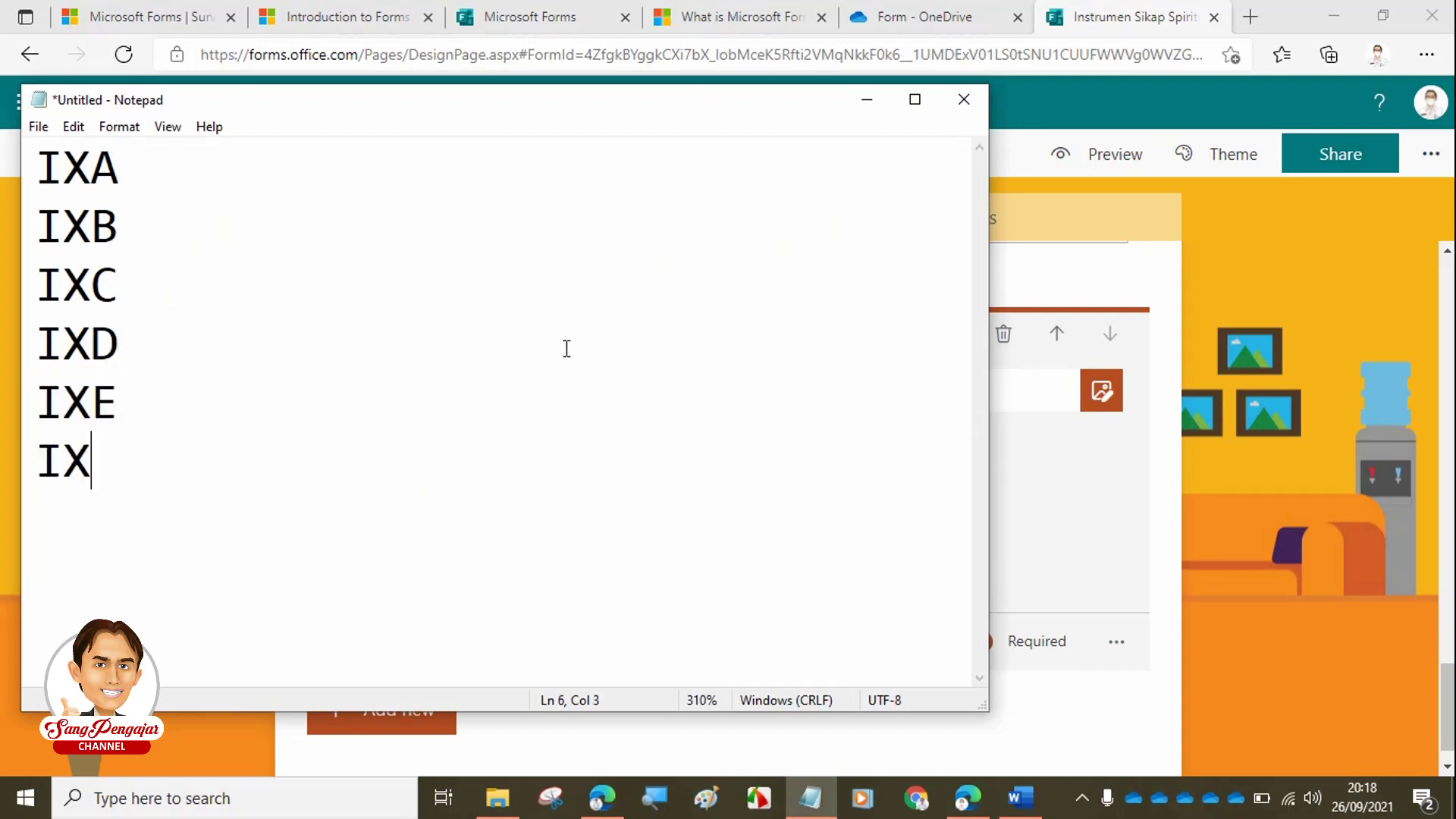
pyautogui.write('F')
pyautogui.press('Return')
pyautogui.write('IXG')
pyautogui.press('Return')
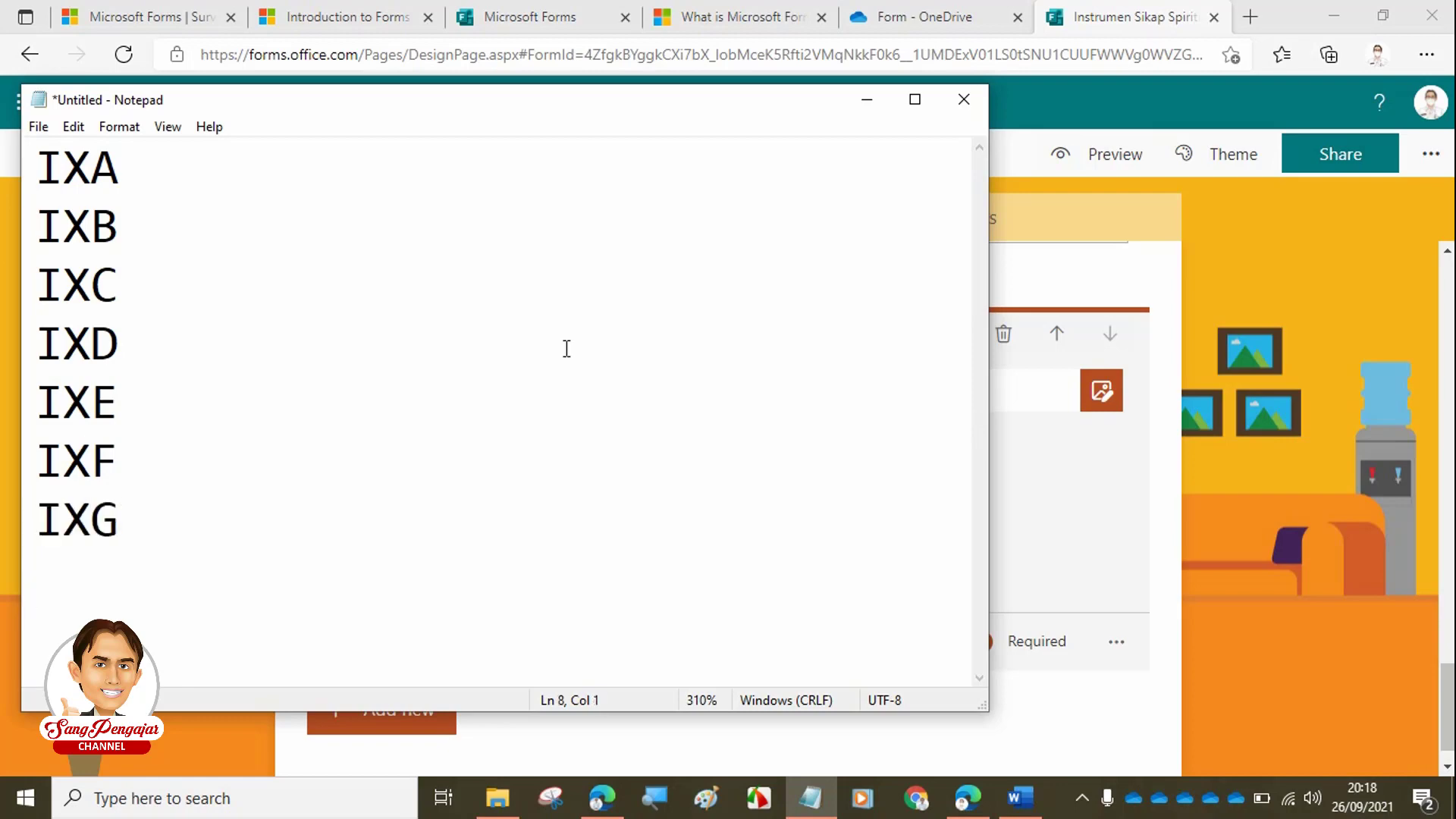
pyautogui.write('IX')
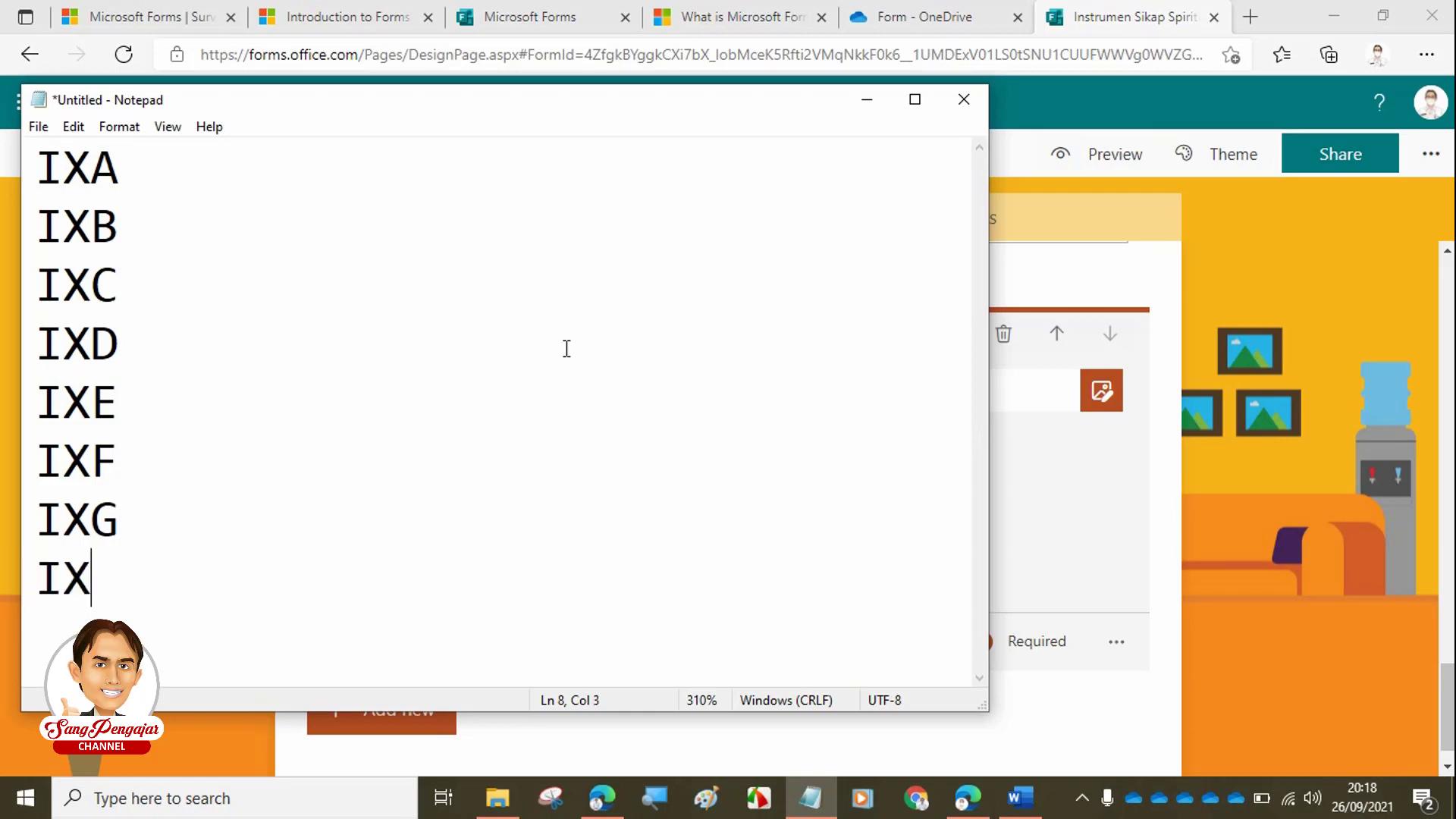
pyautogui.write('h')
pyautogui.press('BackSpace')
pyautogui.write('h')
pyautogui.press('BackSpace')
pyautogui.write('H')
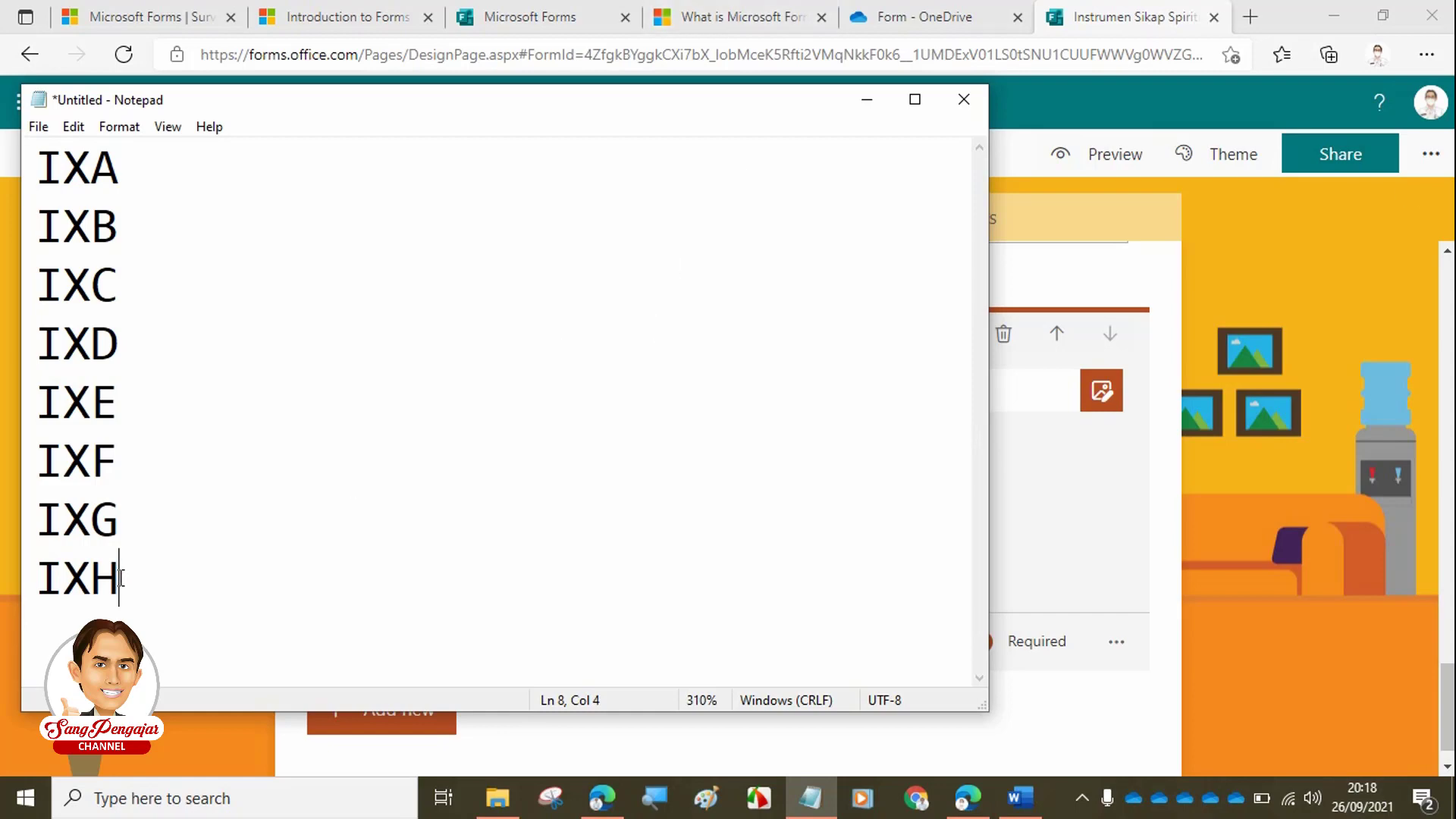
pyautogui.moveTo(121, 576); pyautogui.dragTo(30, 188)
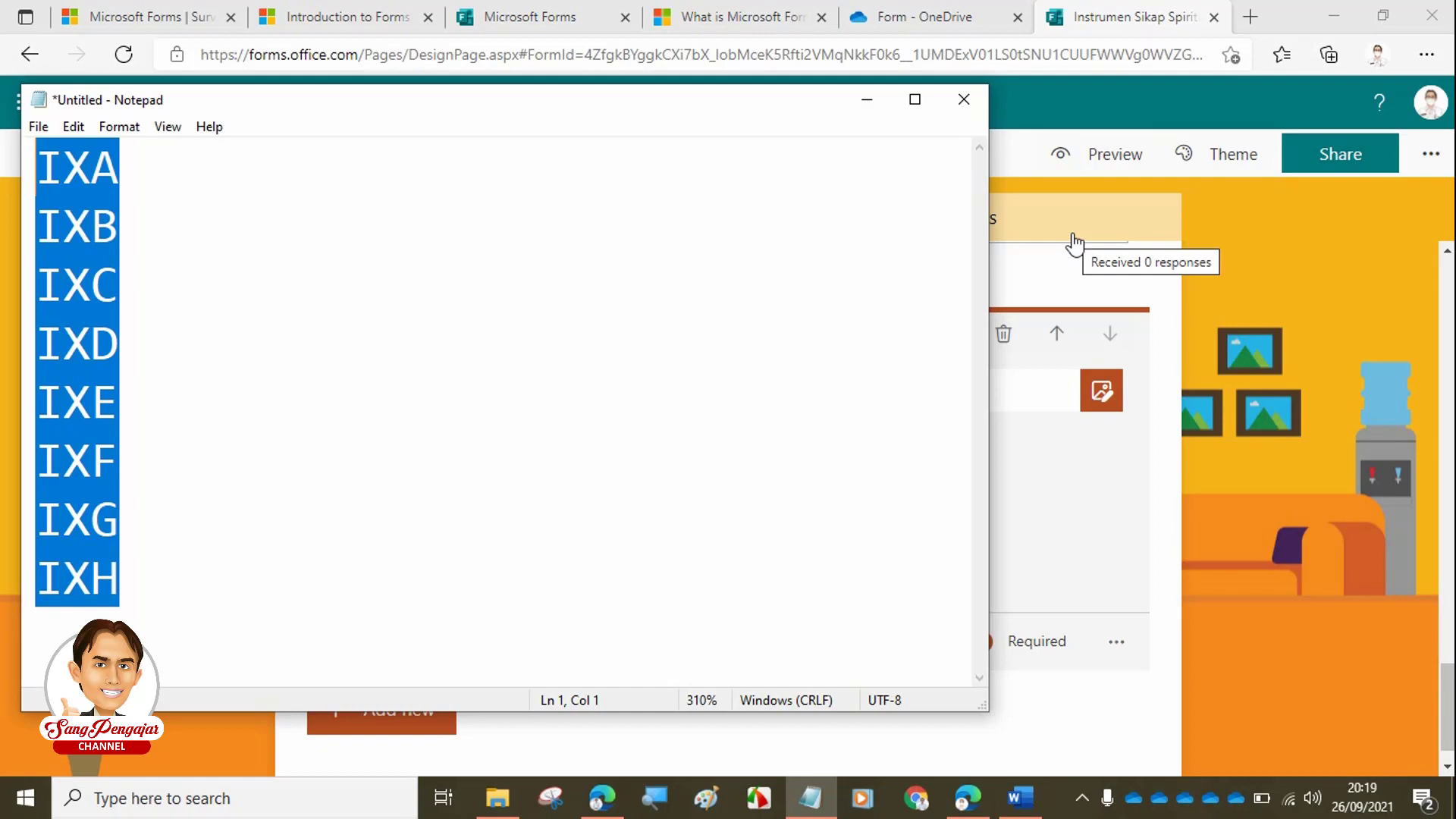
# - Fill the Kelas answer choices with the class list starting at IXA
pyautogui.click(1304, 503)
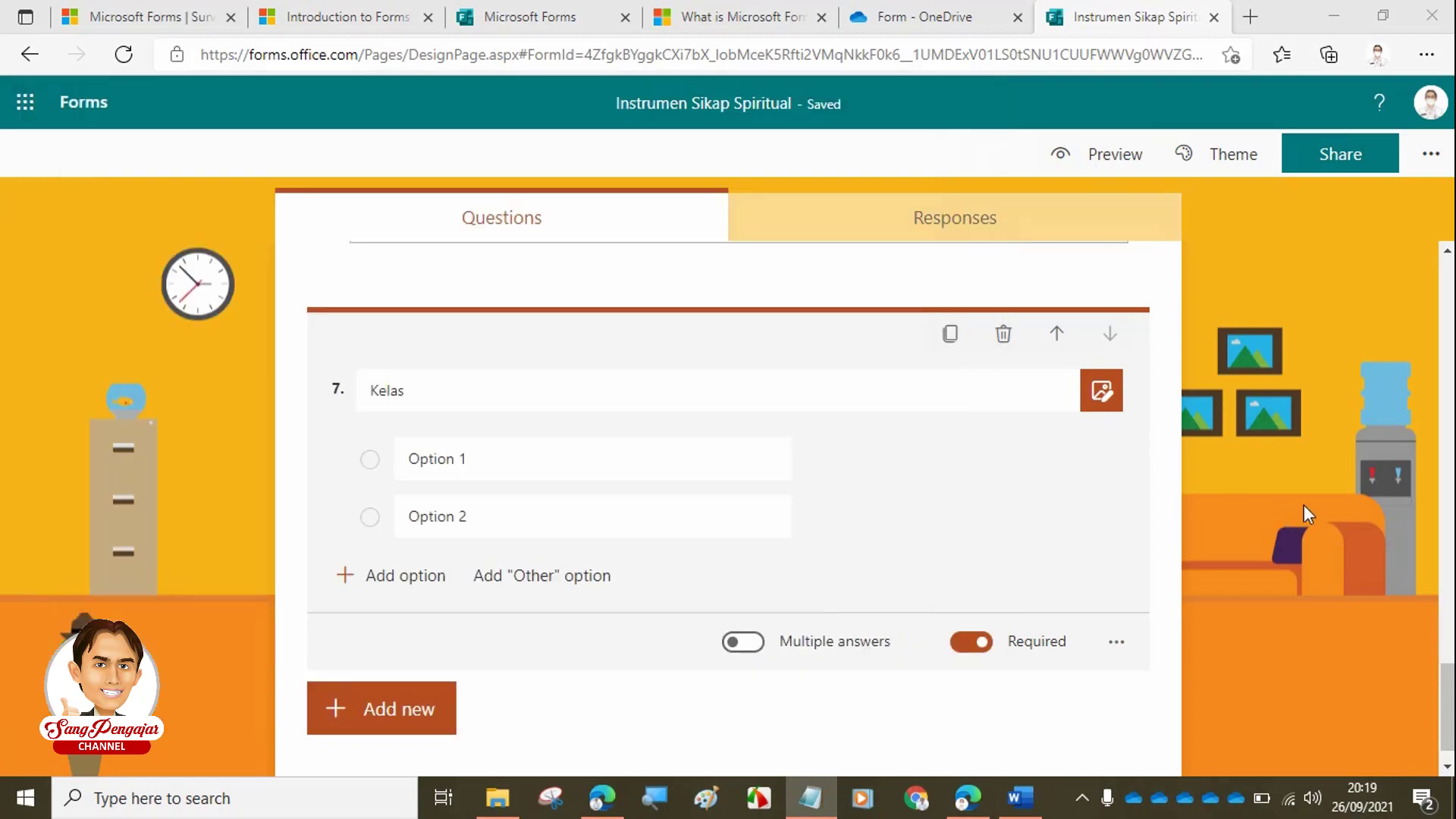
pyautogui.click(428, 620)
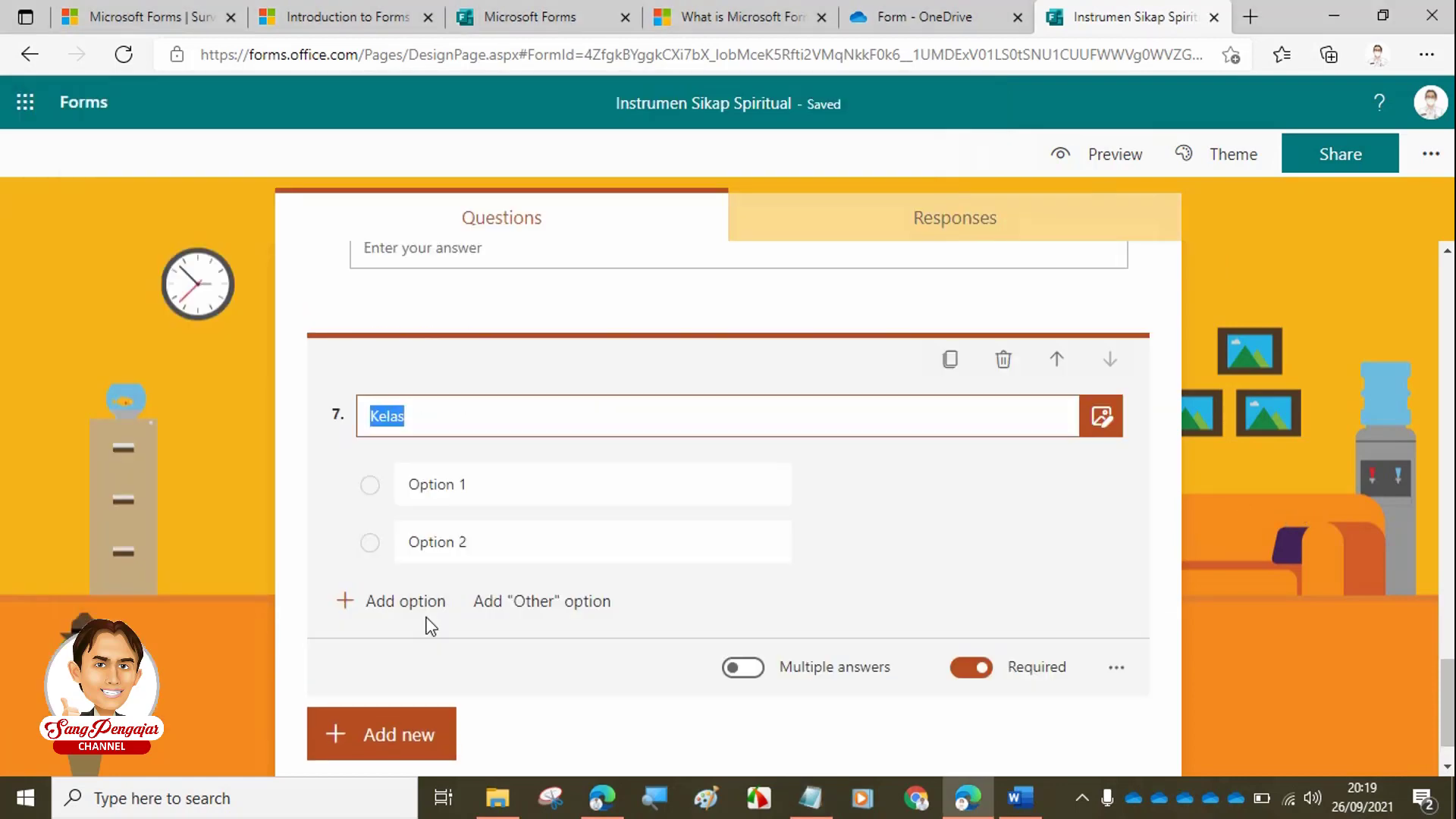
pyautogui.click(491, 482)
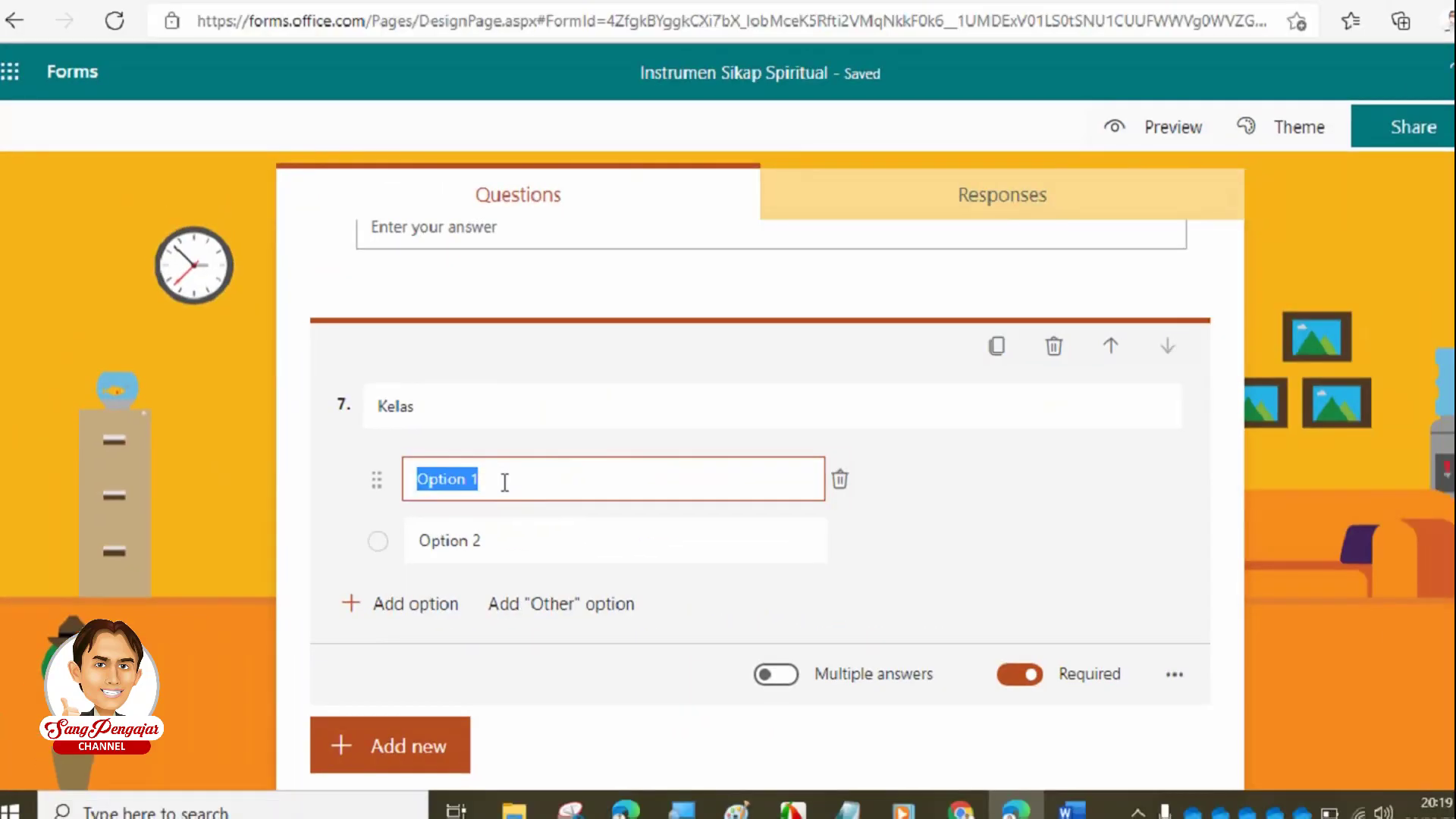
pyautogui.write('IXA')
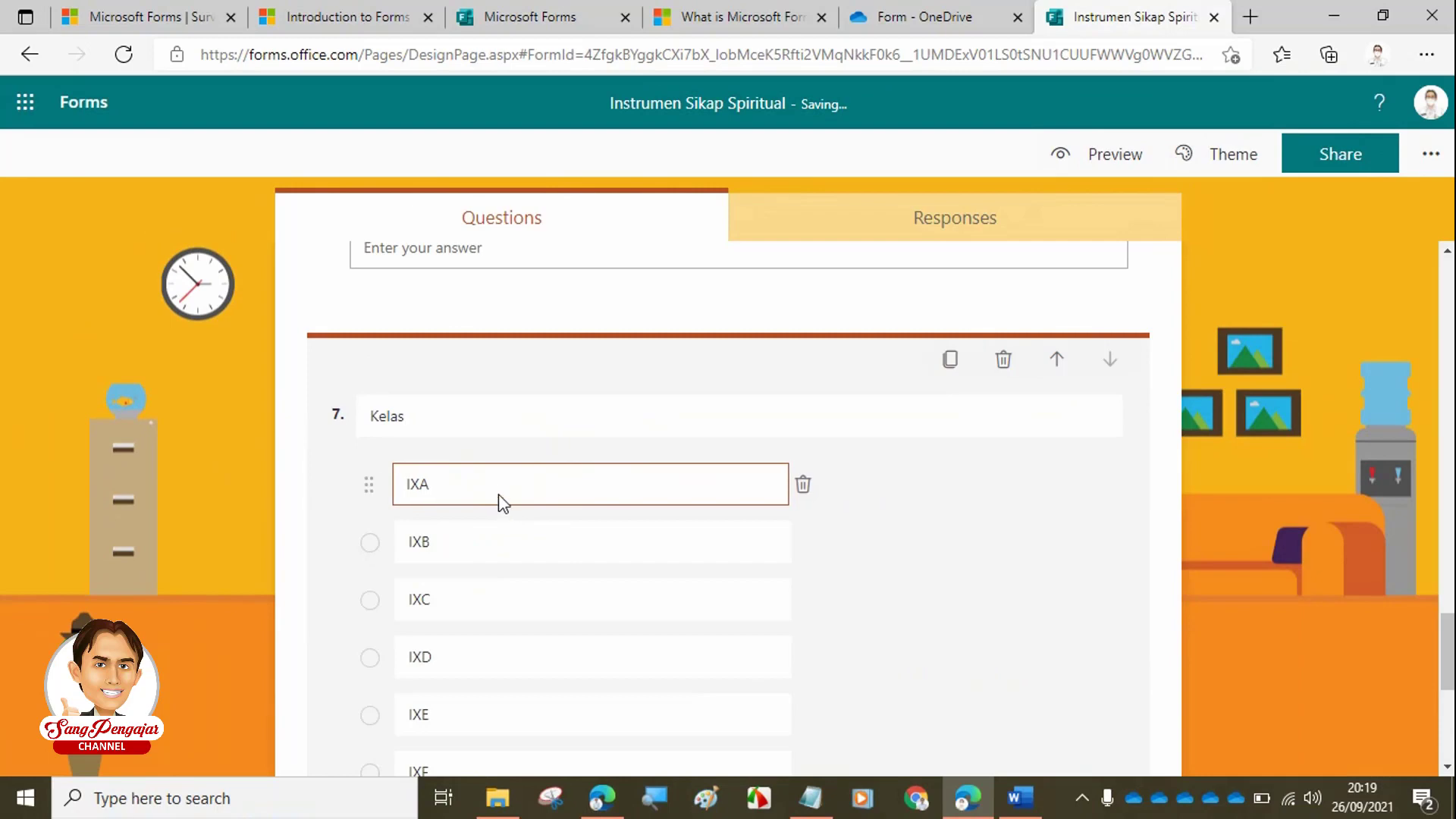
# - Delete the leftover Option 2 placeholder choice from question 7
pyautogui.scroll(-1, 498, 494)
pyautogui.scroll(-3, 500, 456)
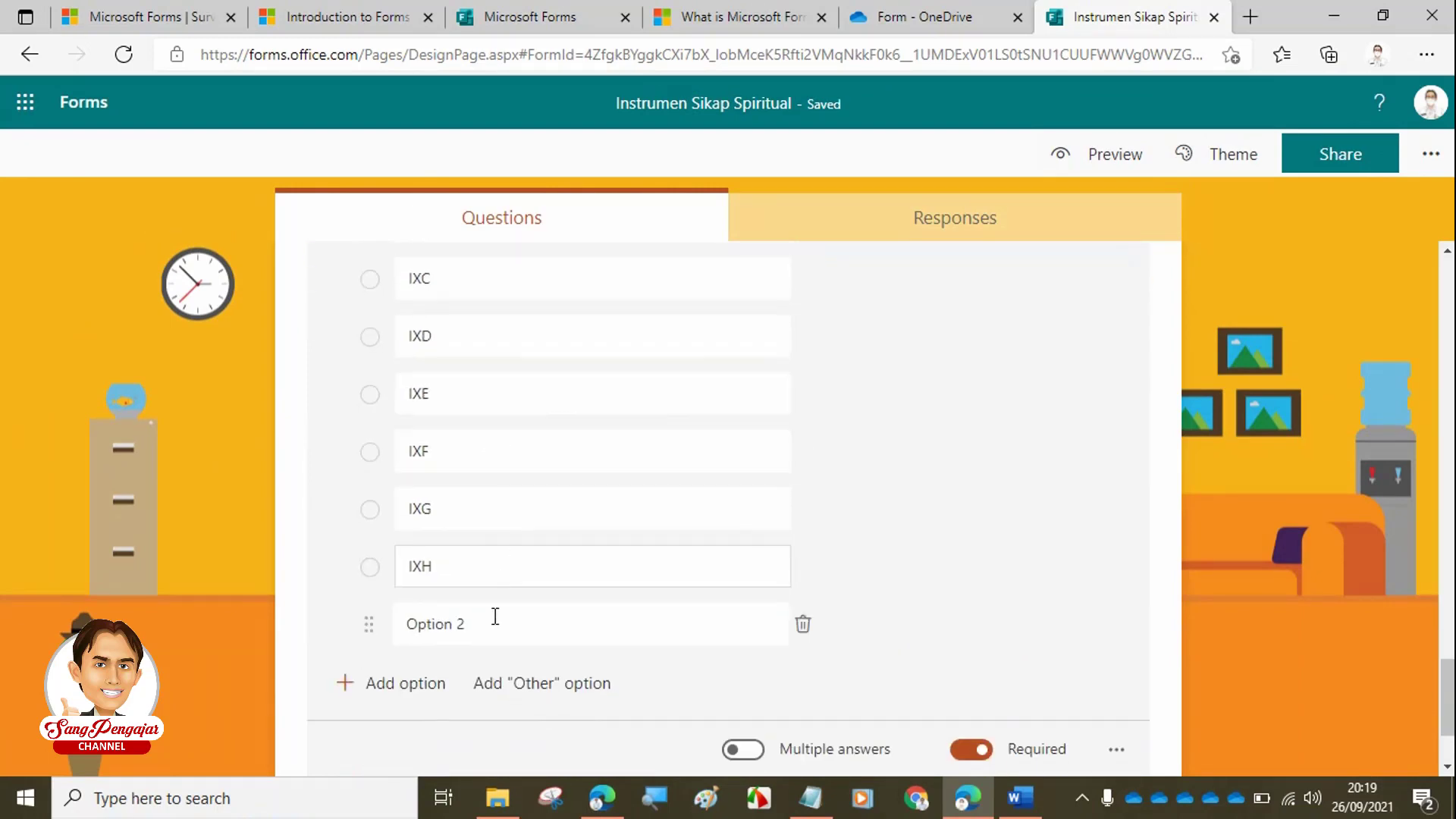
pyautogui.click(494, 619)
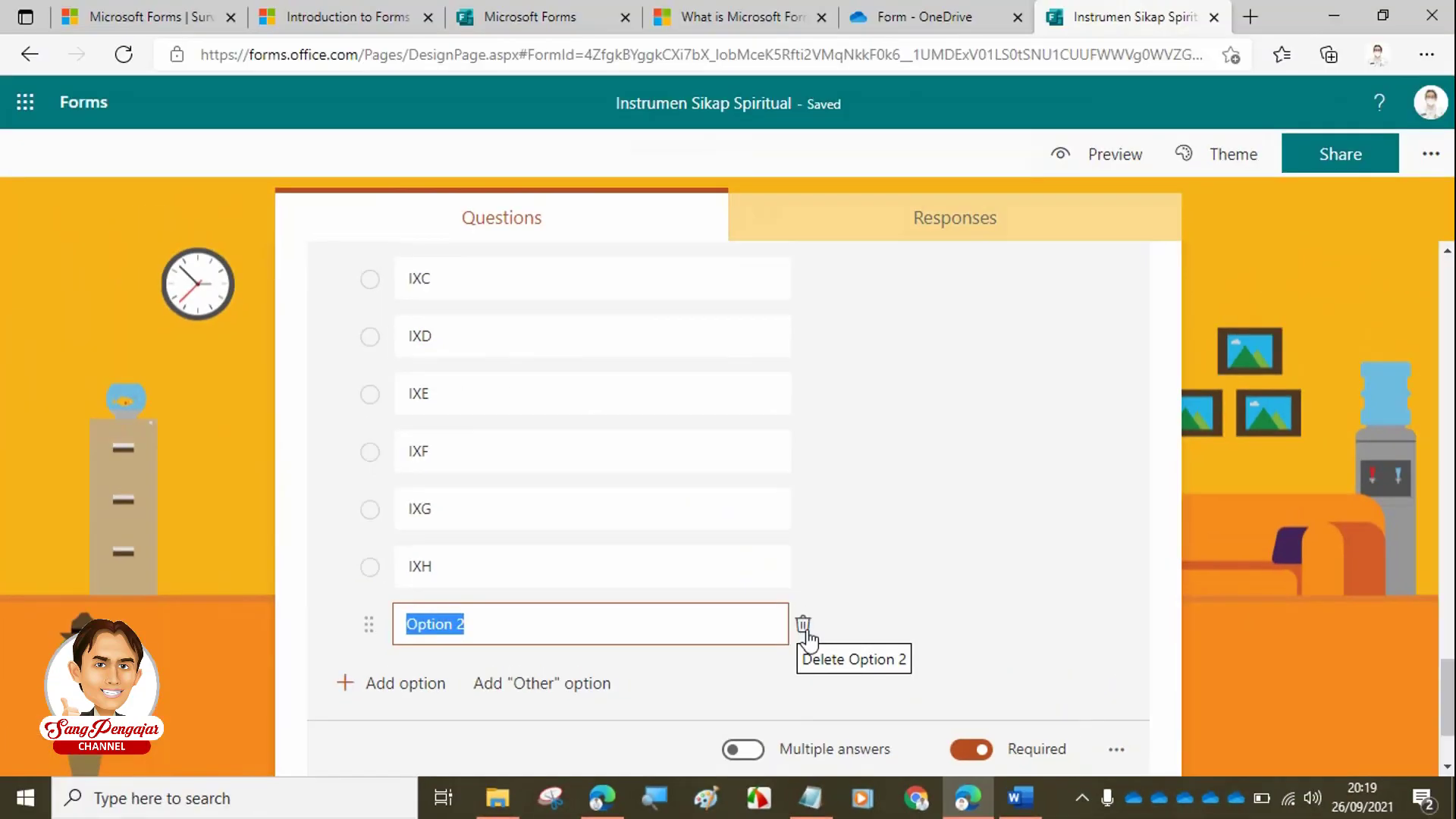
pyautogui.click(803, 626)
pyautogui.scroll(3, 885, 553)
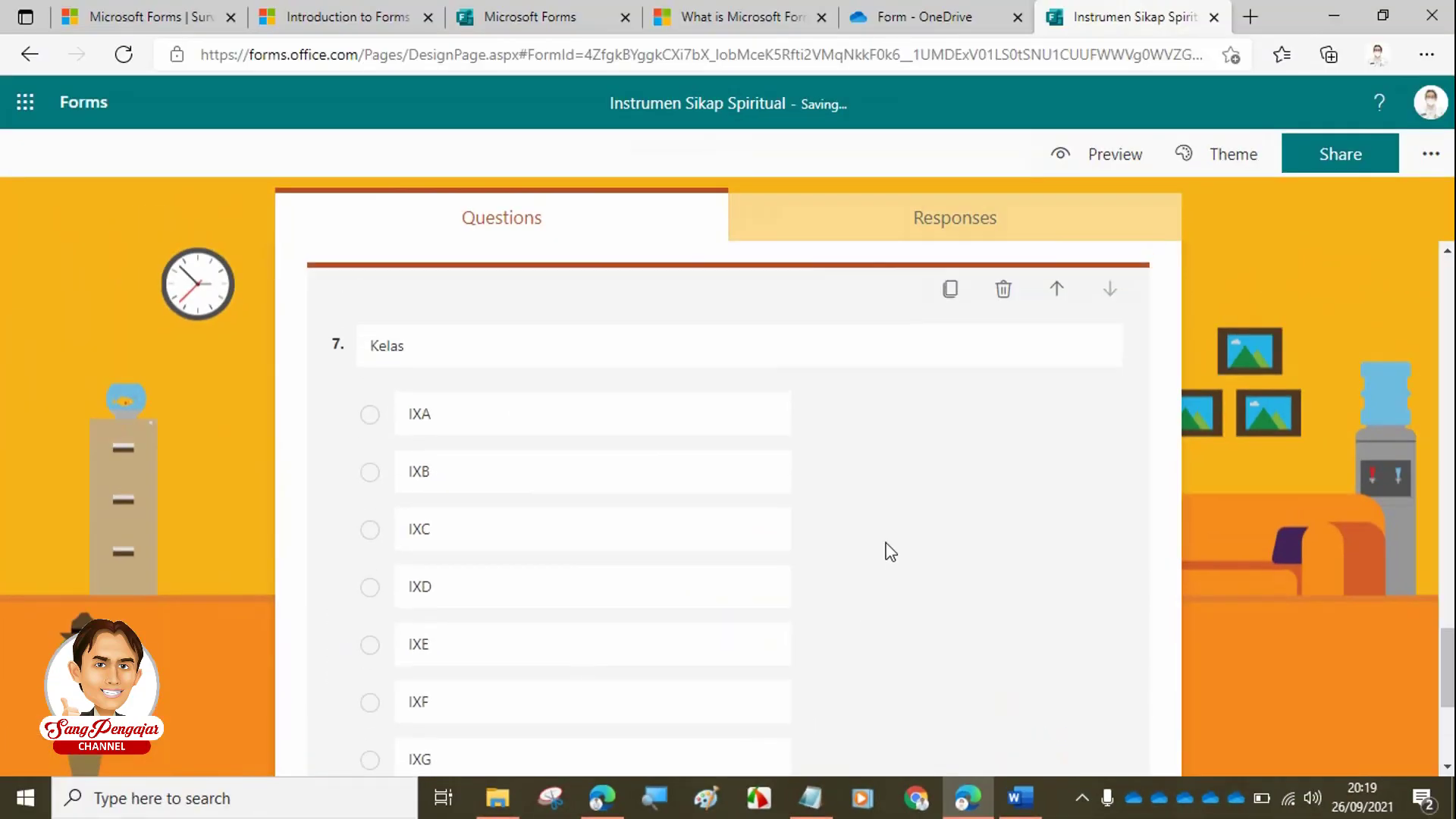
pyautogui.scroll(3, 890, 552)
pyautogui.scroll(4, 890, 551)
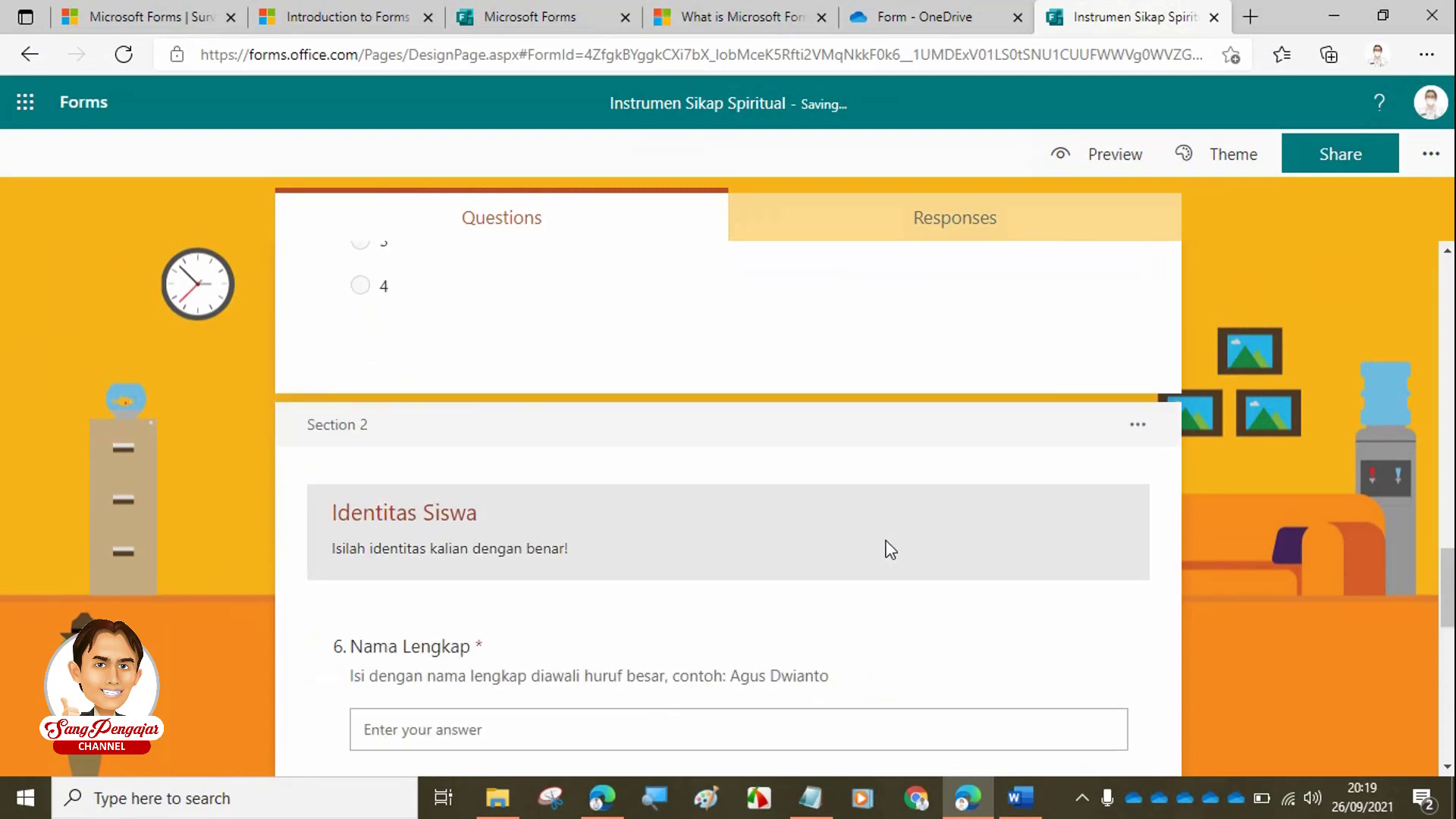
pyautogui.scroll(11, 884, 543)
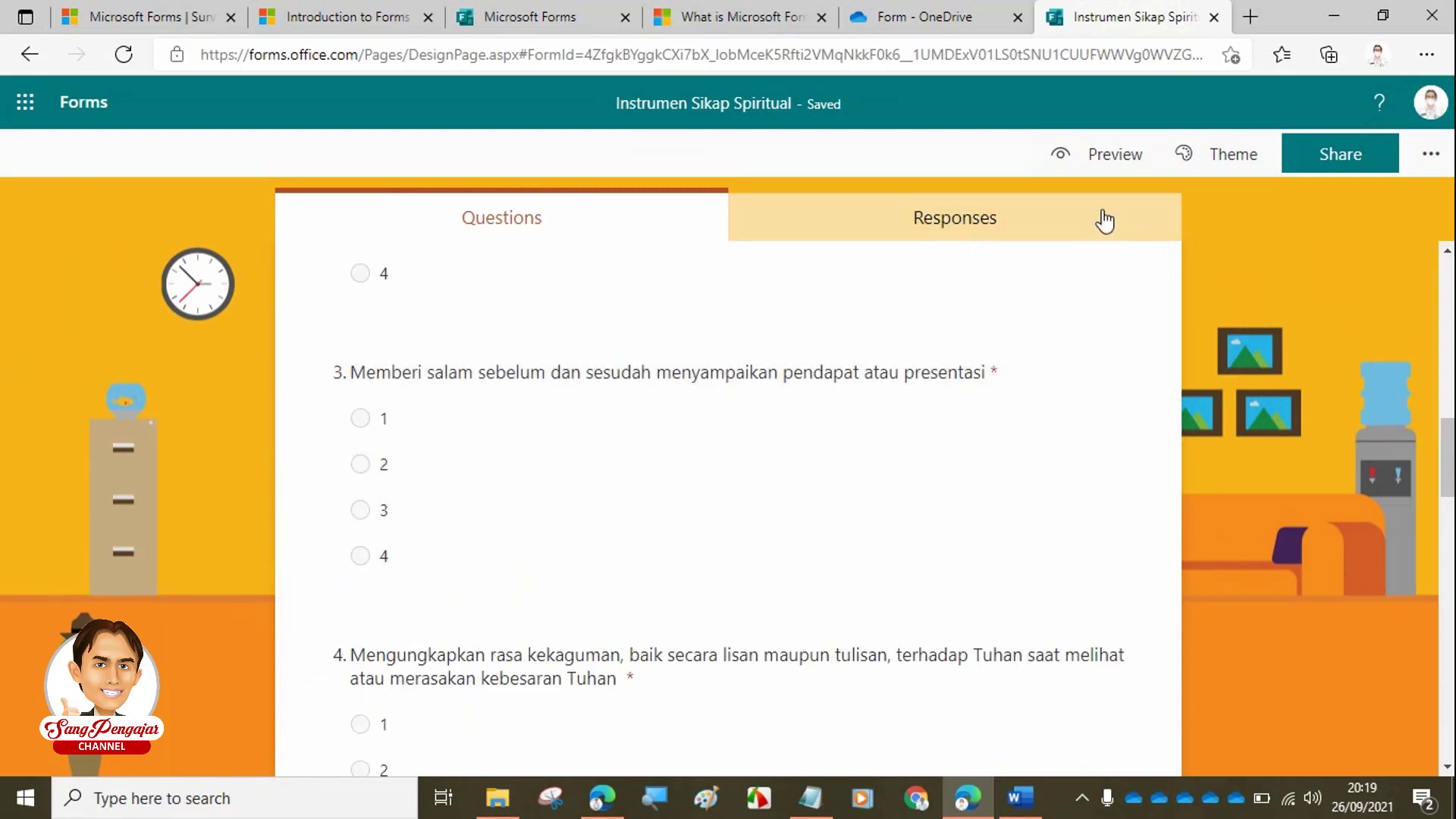
pyautogui.click(1112, 157)
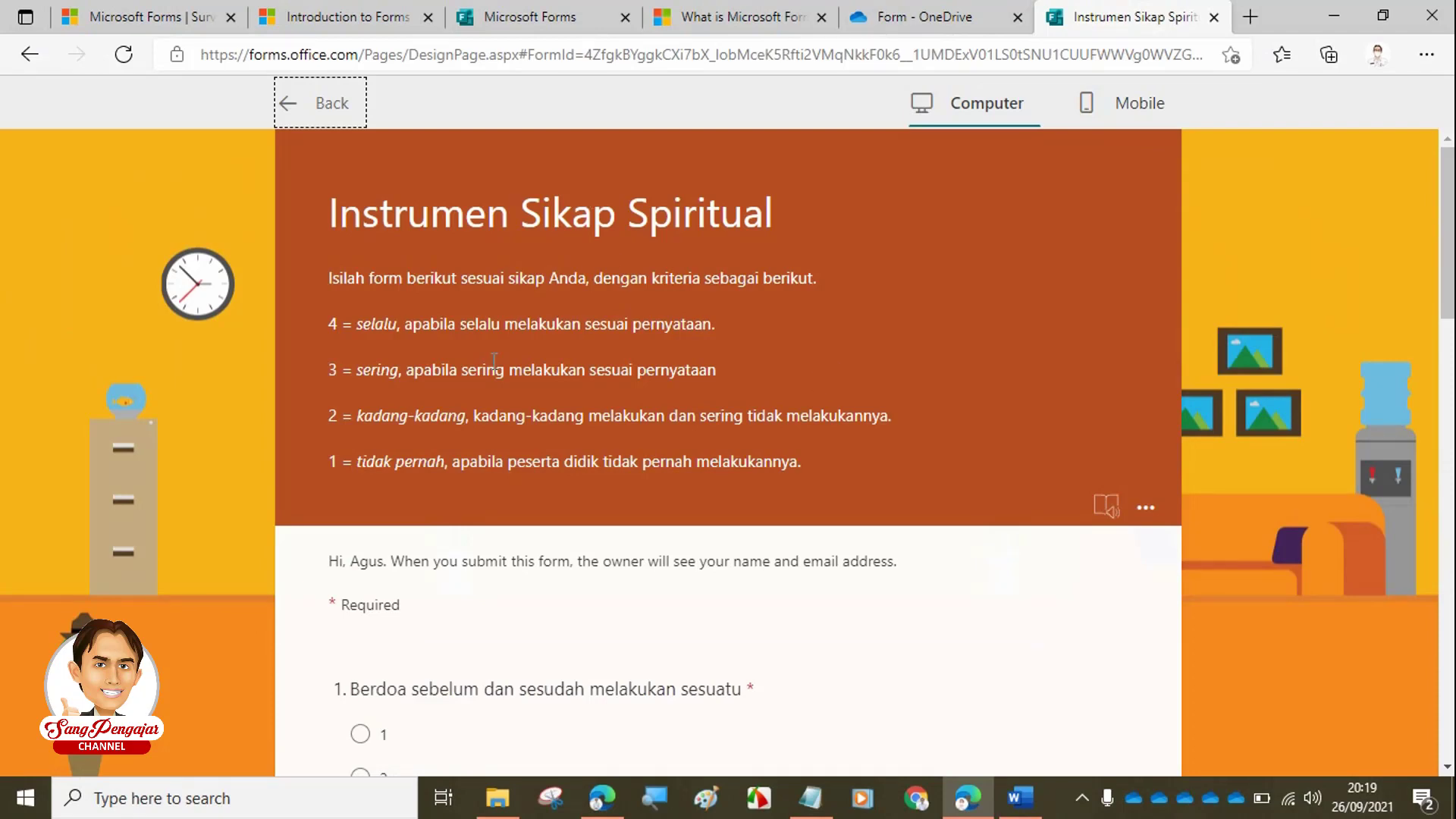
pyautogui.scroll(-20, 494, 379)
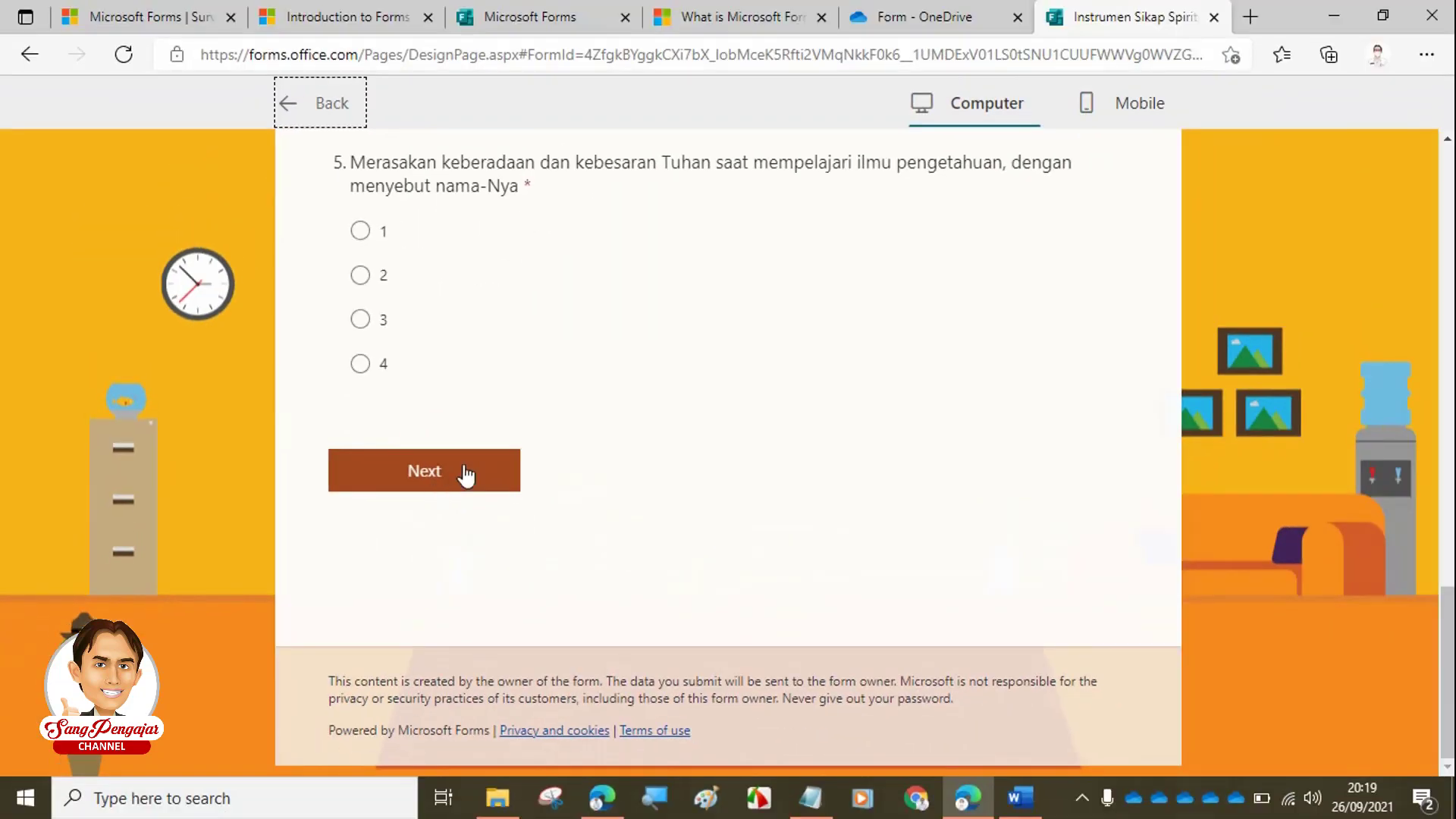
pyautogui.scroll(1, 641, 478)
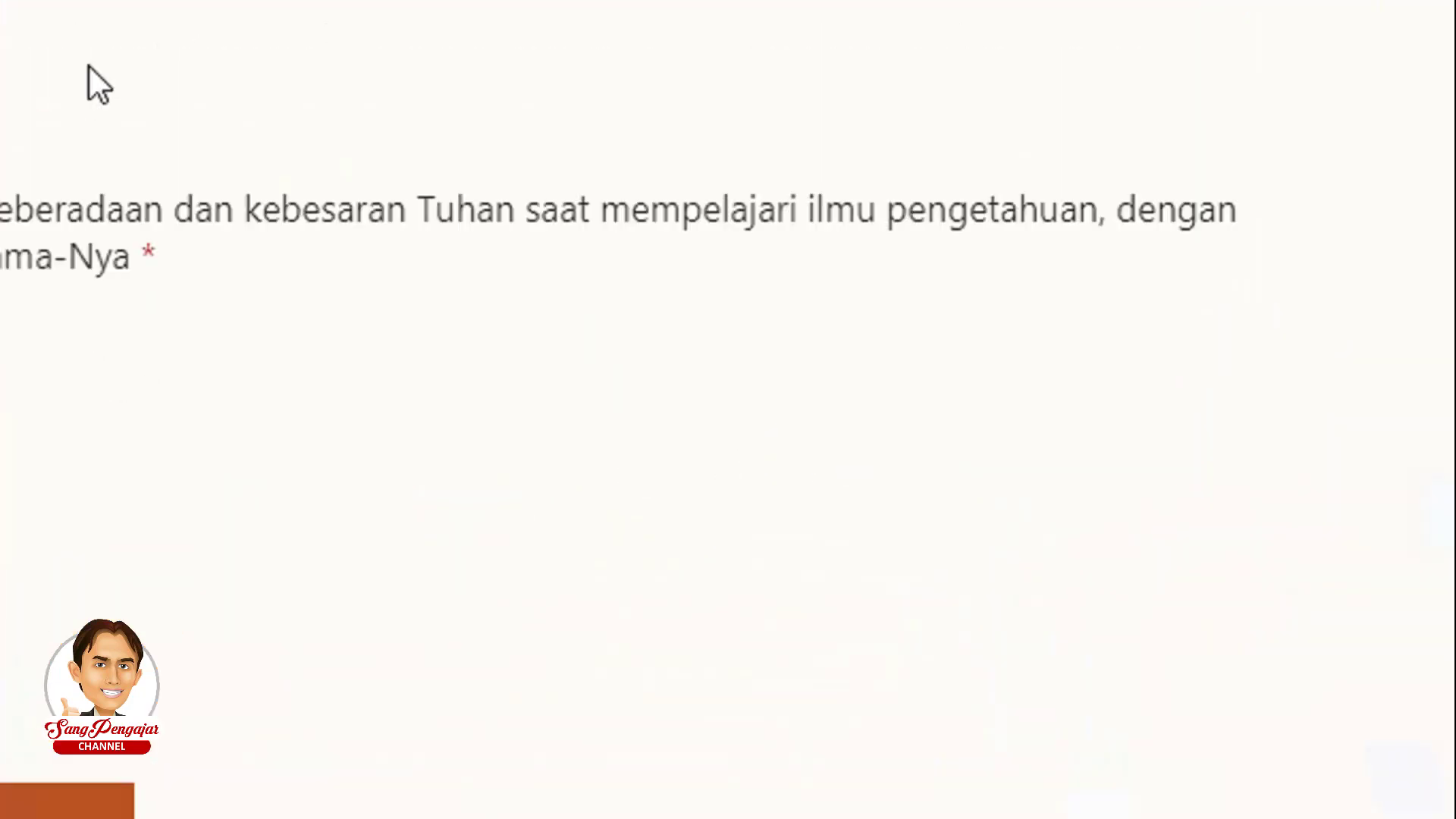
pyautogui.click(170, 114)
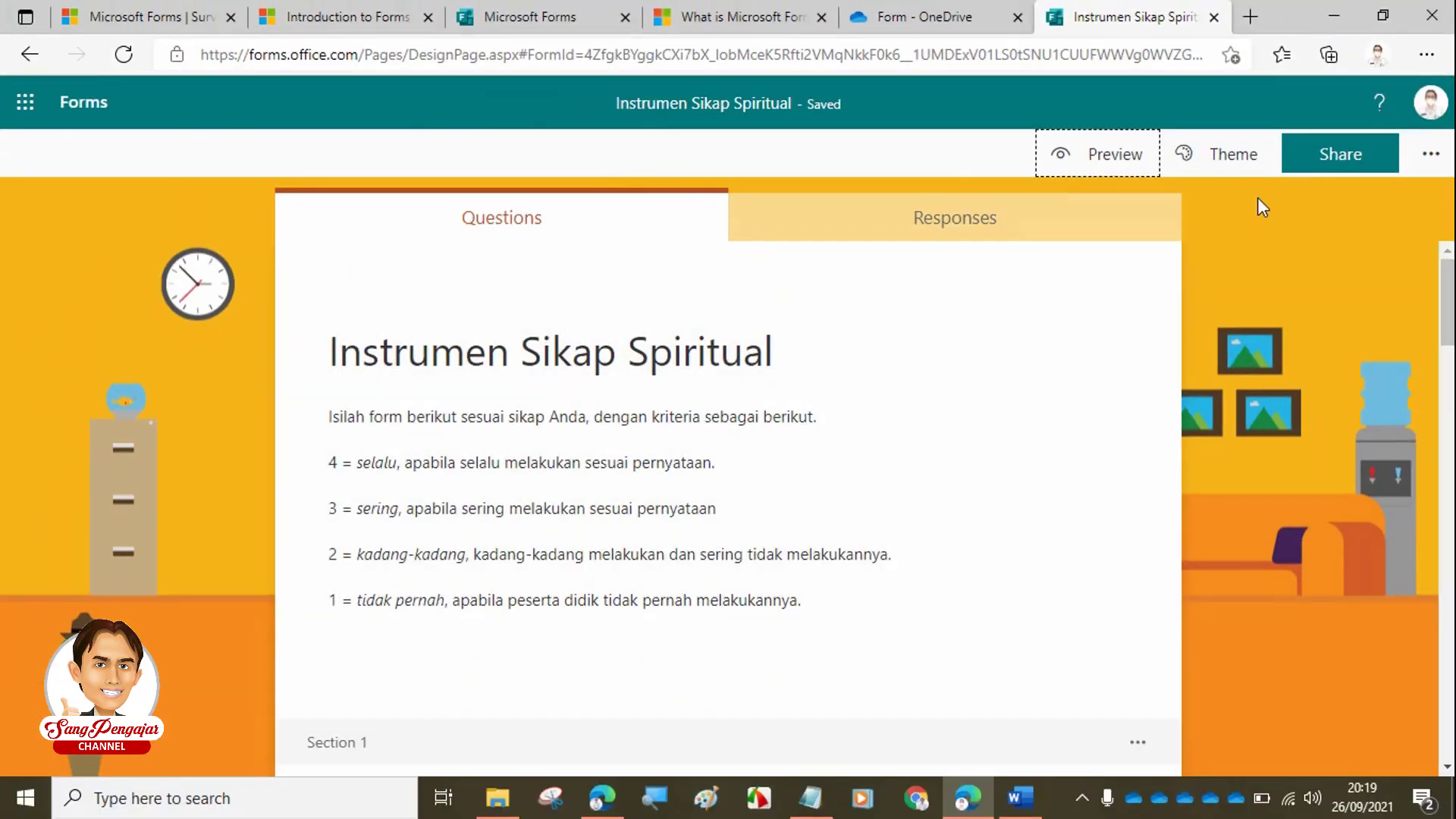
# - Open the form's Settings pane from the More form settings menu
pyautogui.click(1430, 156)
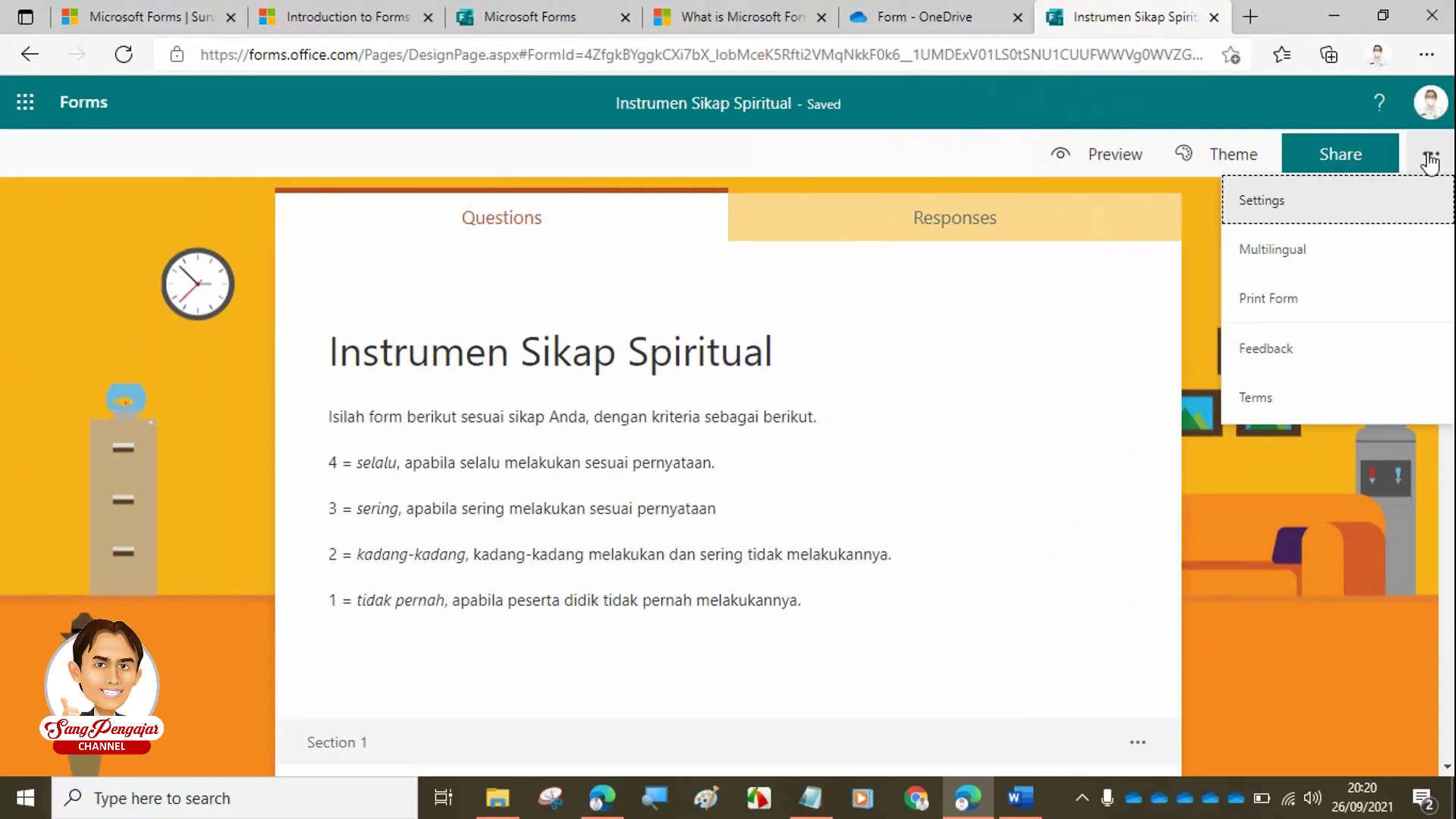
pyautogui.click(1340, 561)
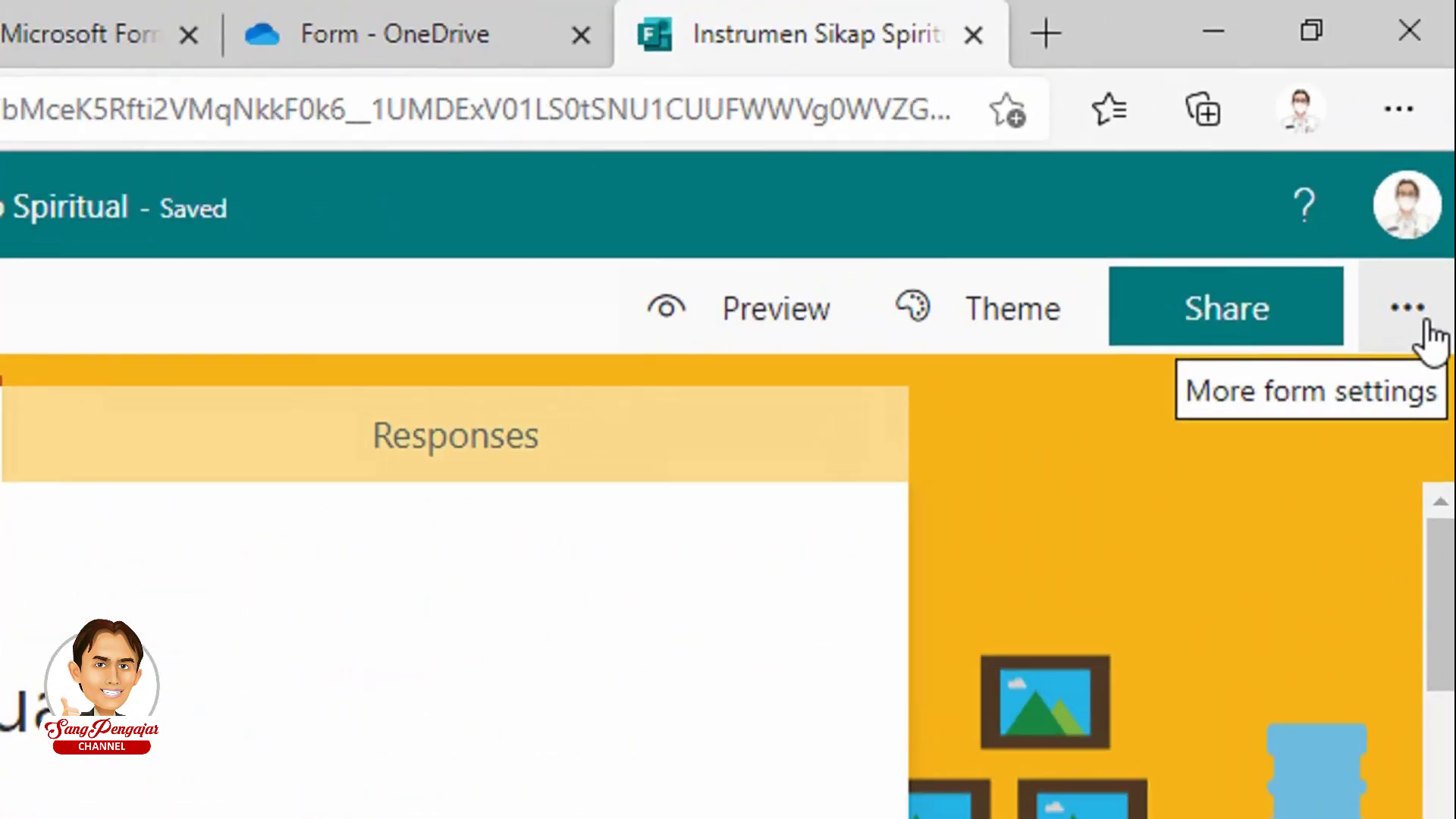
pyautogui.click(1424, 326)
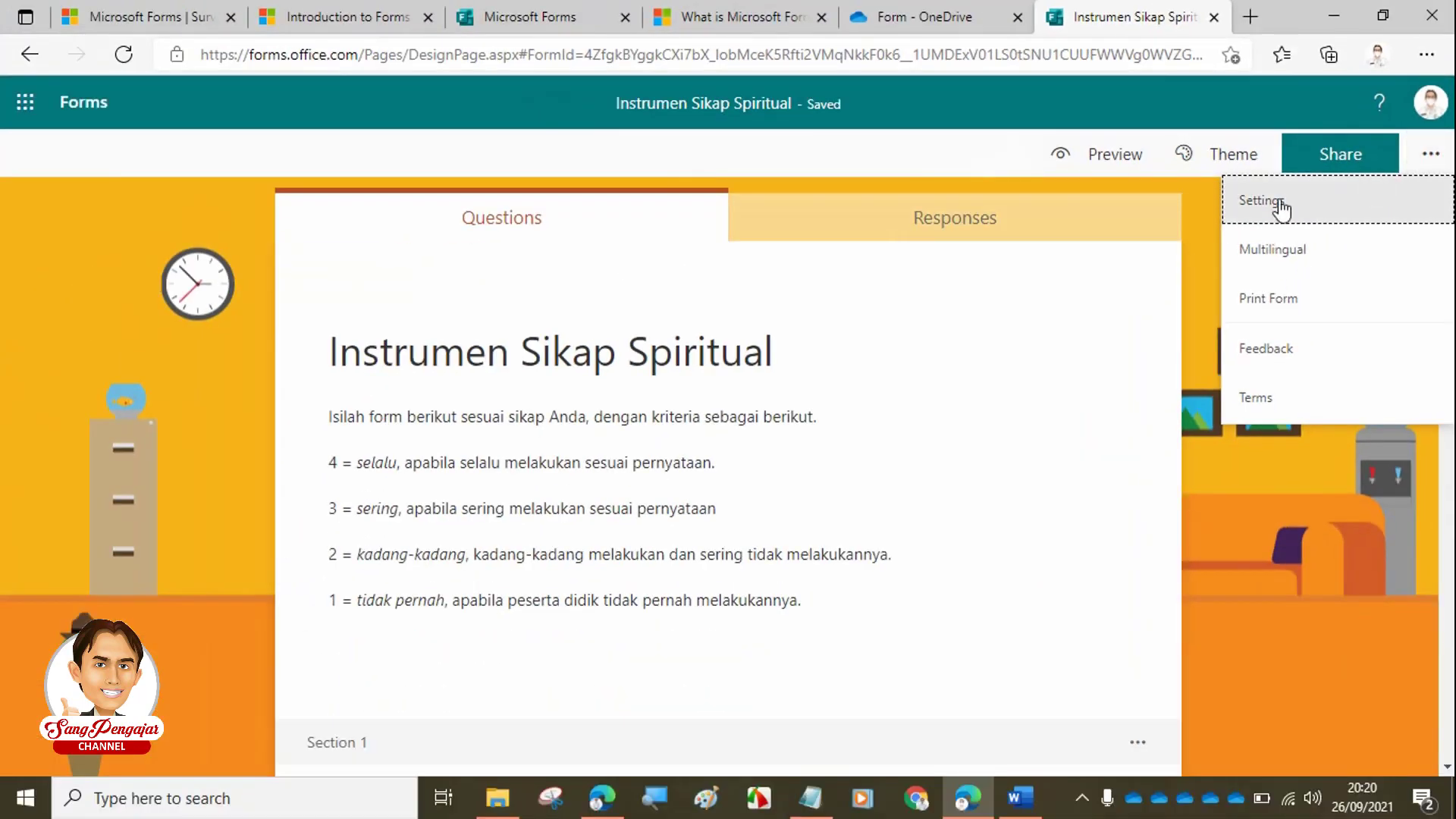
pyautogui.click(1263, 201)
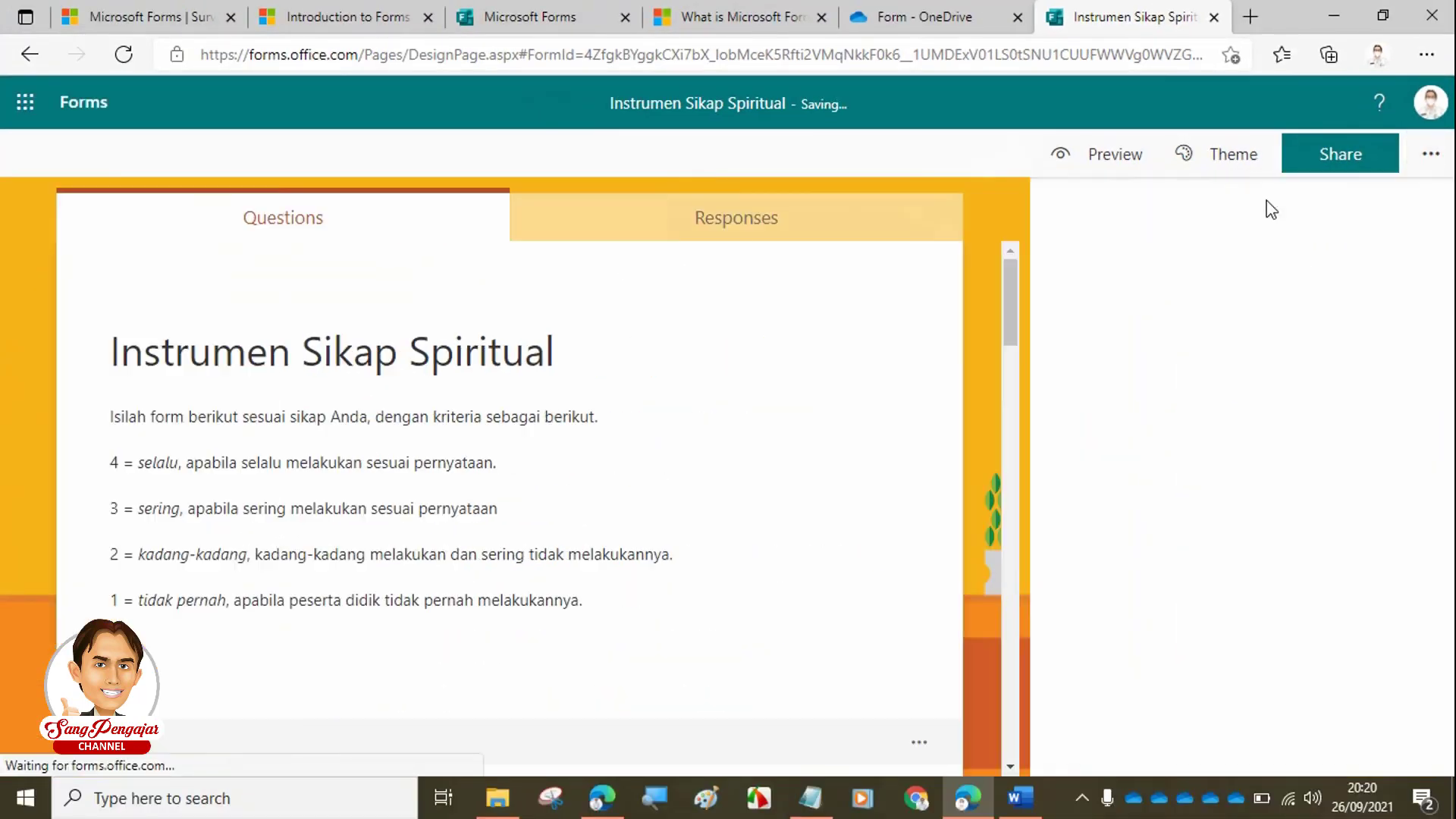
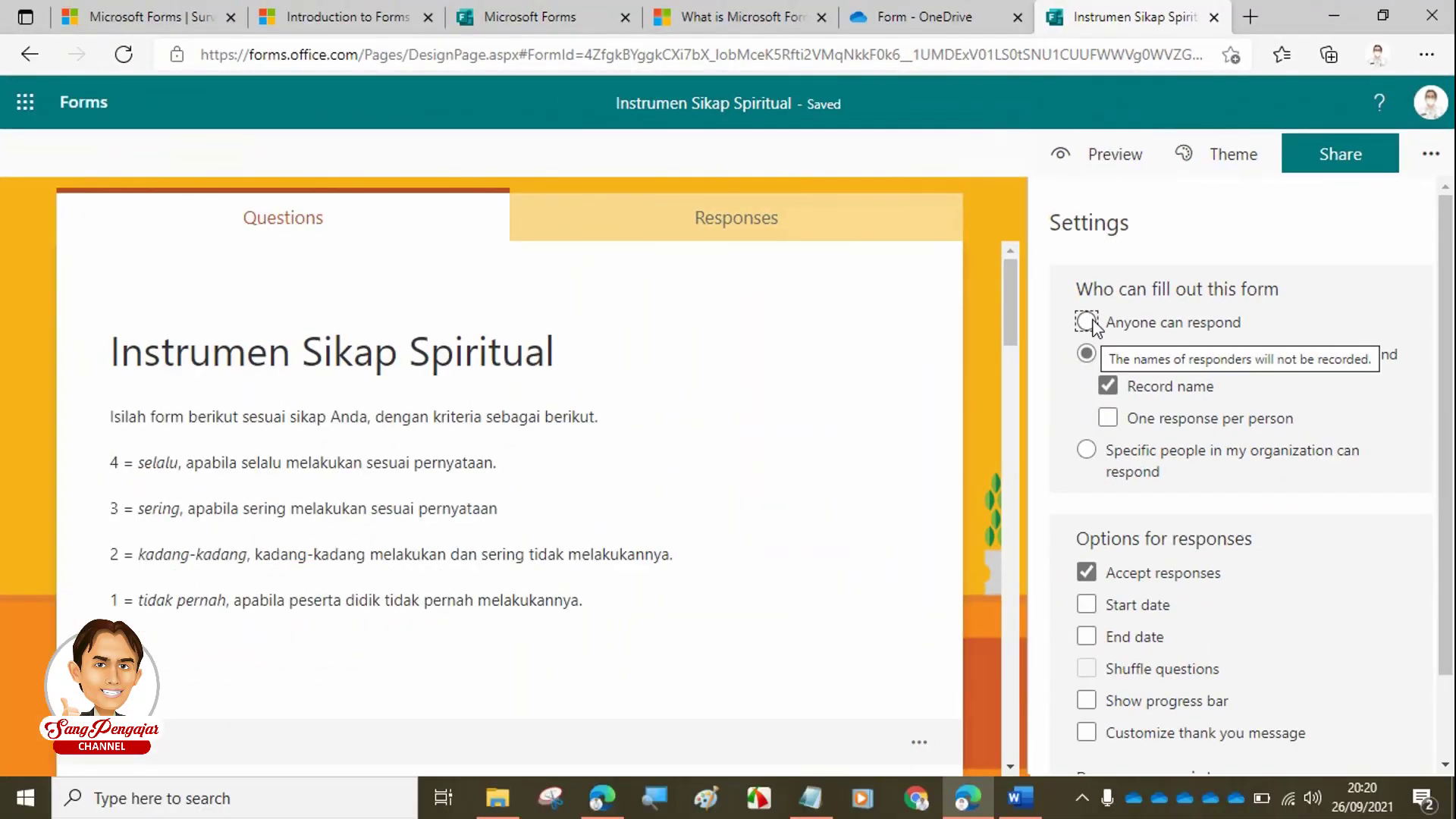
# - Choose Anyone can respond under Who can fill out this form
pyautogui.click(1089, 323)
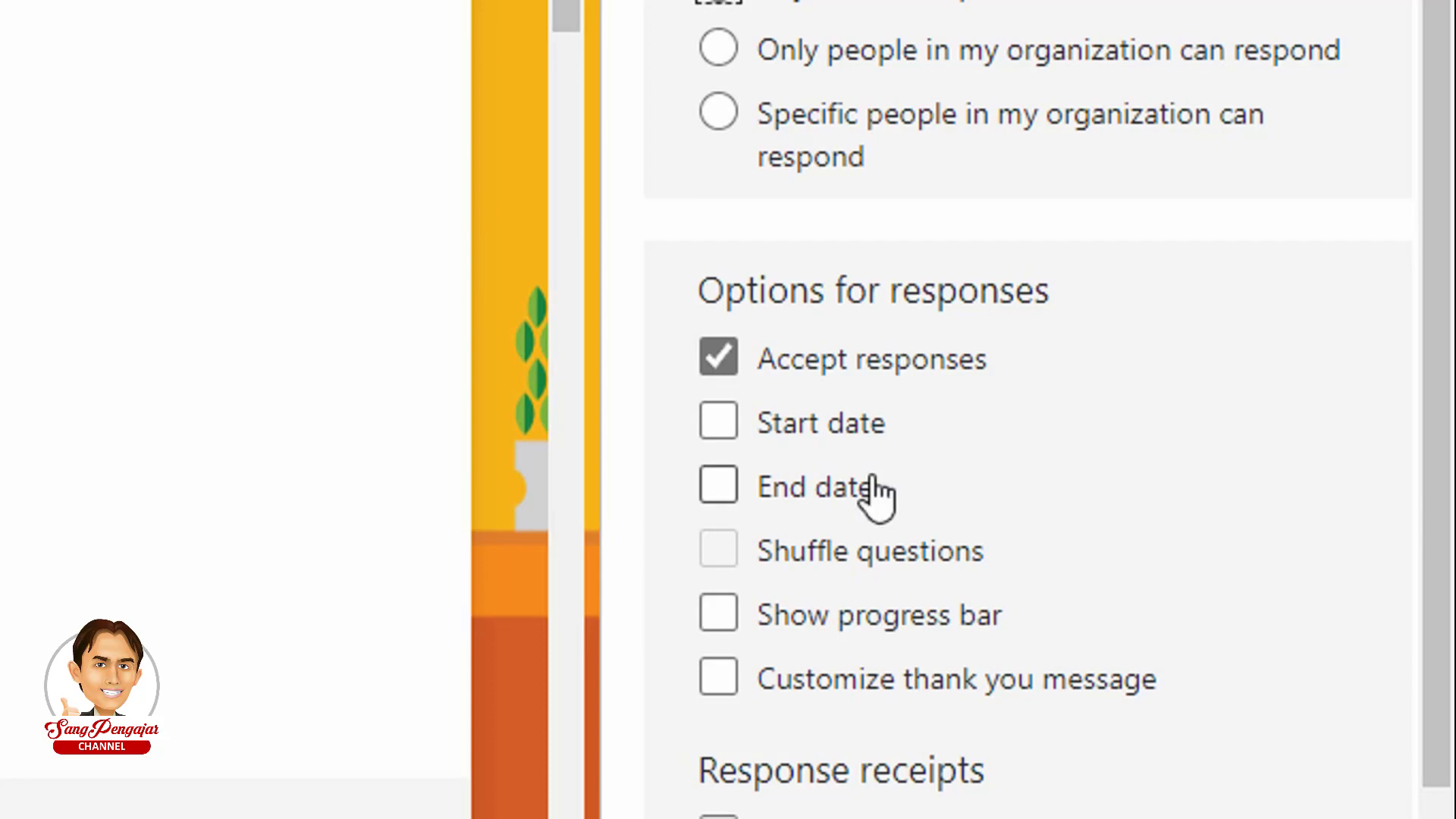
# - Set responses to end 29 September 2021 at 9:00 PM and enable a custom thank-you message
pyautogui.click(723, 489)
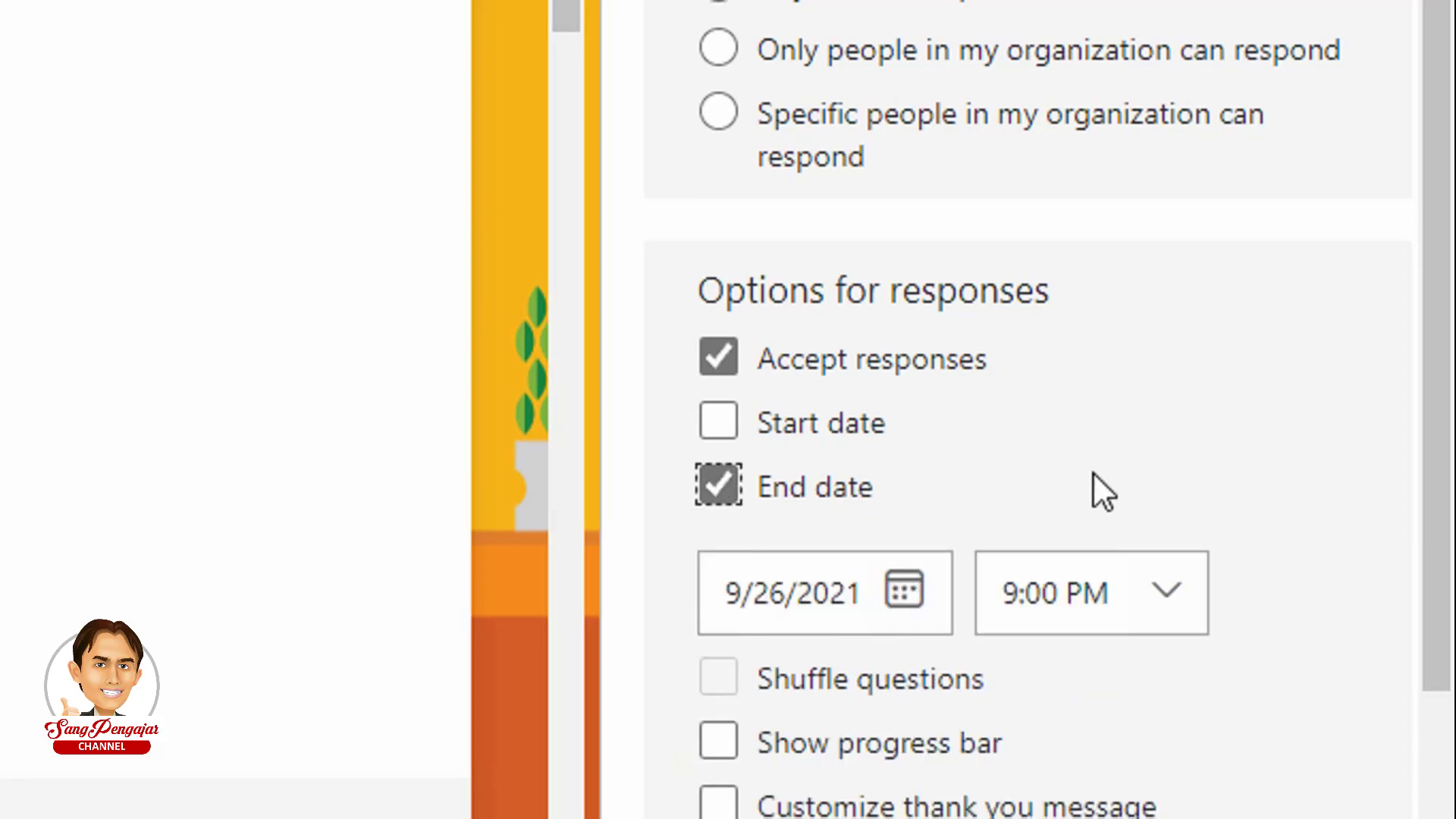
pyautogui.click(902, 600)
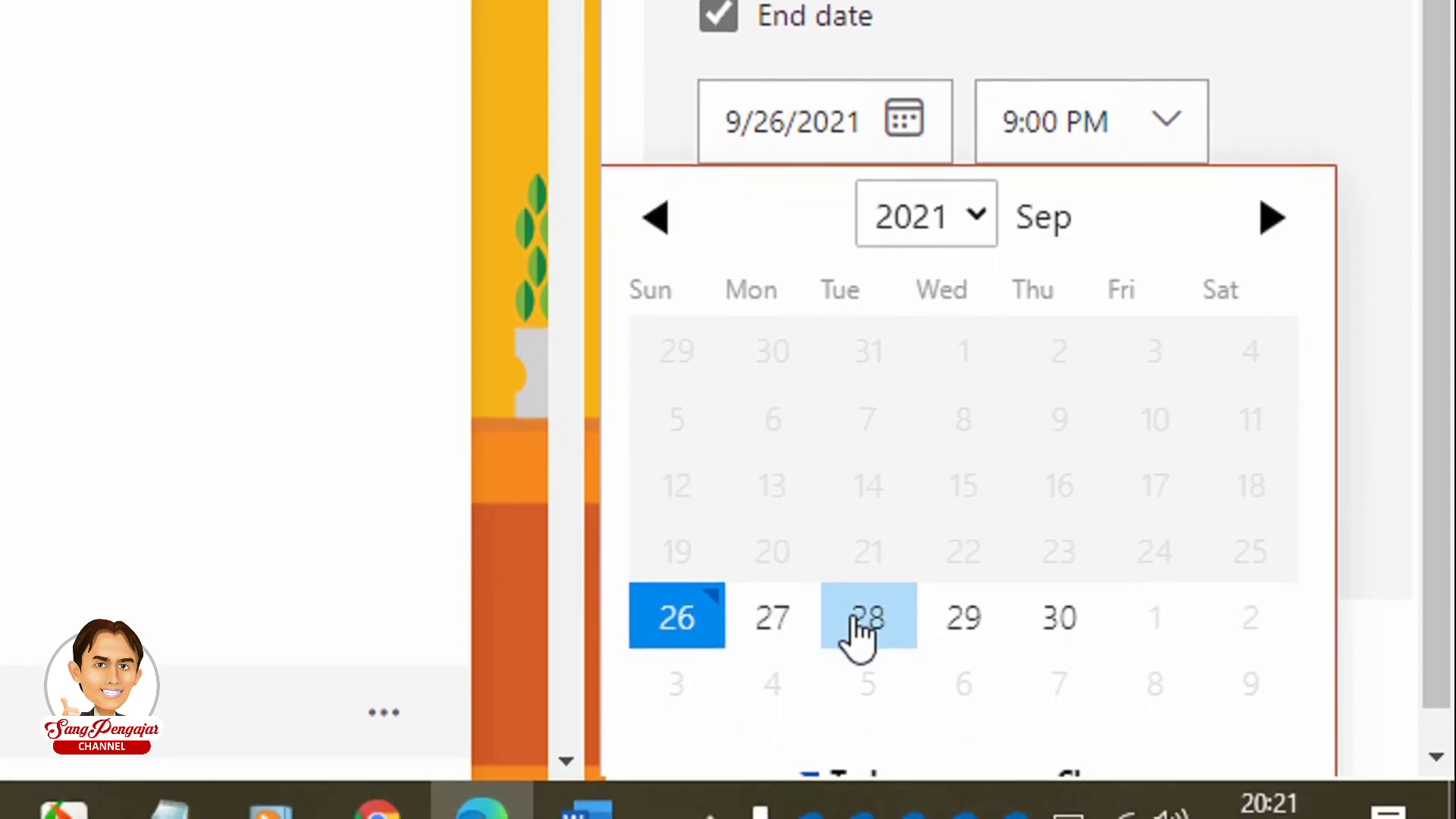
pyautogui.click(978, 618)
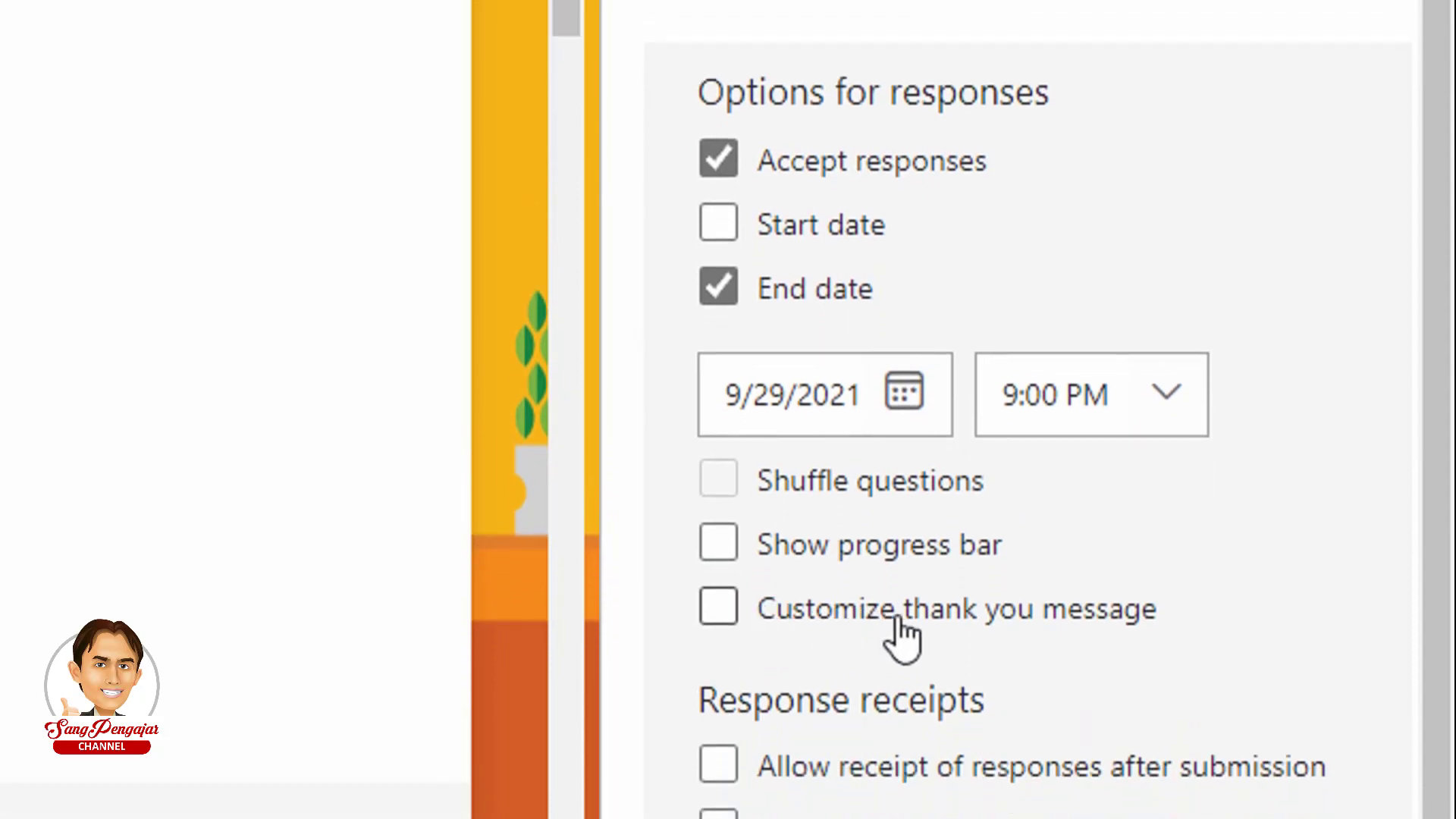
pyautogui.click(819, 622)
pyautogui.scroll(-2, 878, 618)
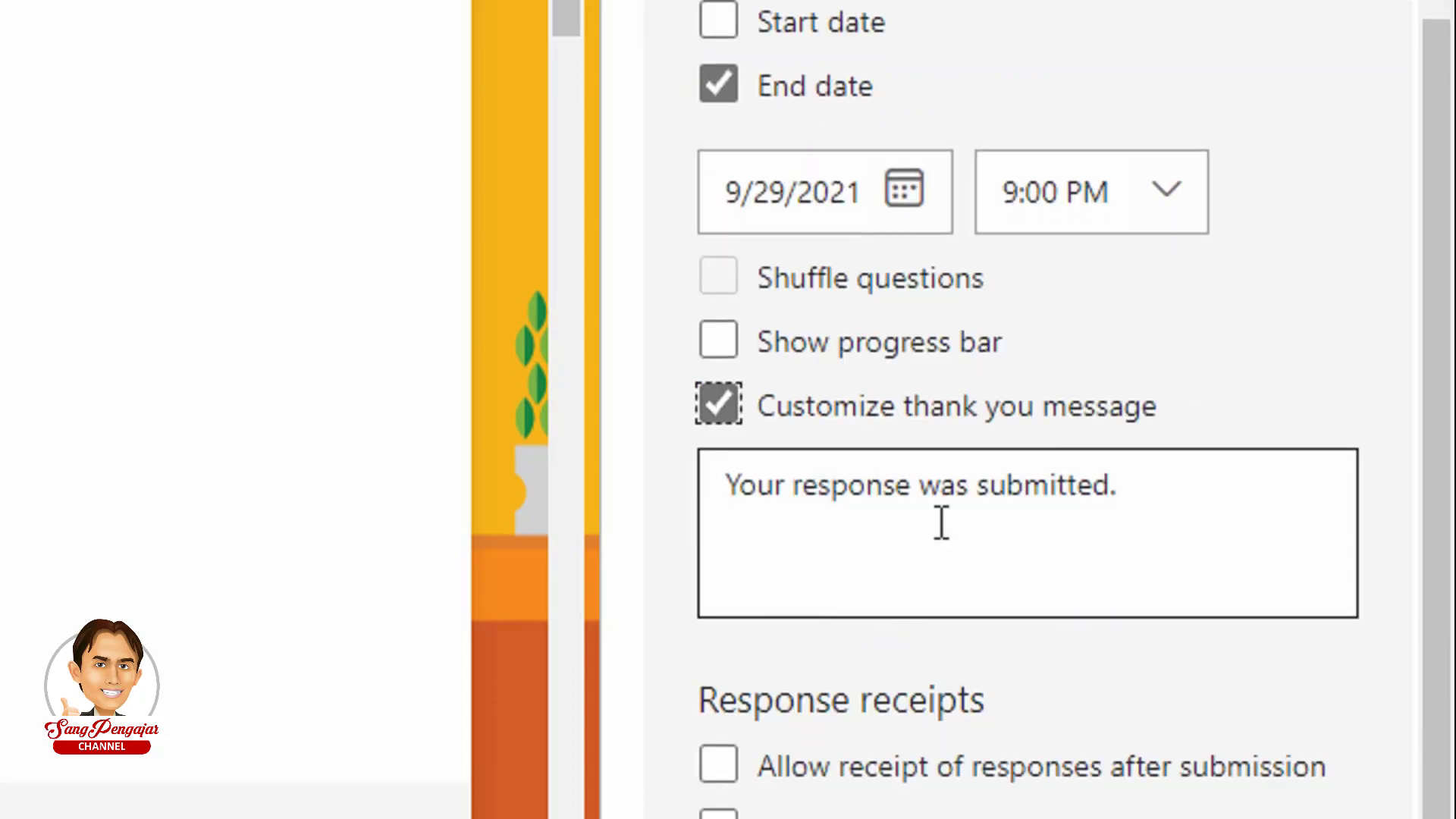
# - Replace the thank-you text with 'Data isian instrumen telah tersimpan.' and 'Terima kasih' on a second line
pyautogui.tripleClick(1205, 482)
pyautogui.moveTo(1203, 481); pyautogui.dragTo(946, 549)
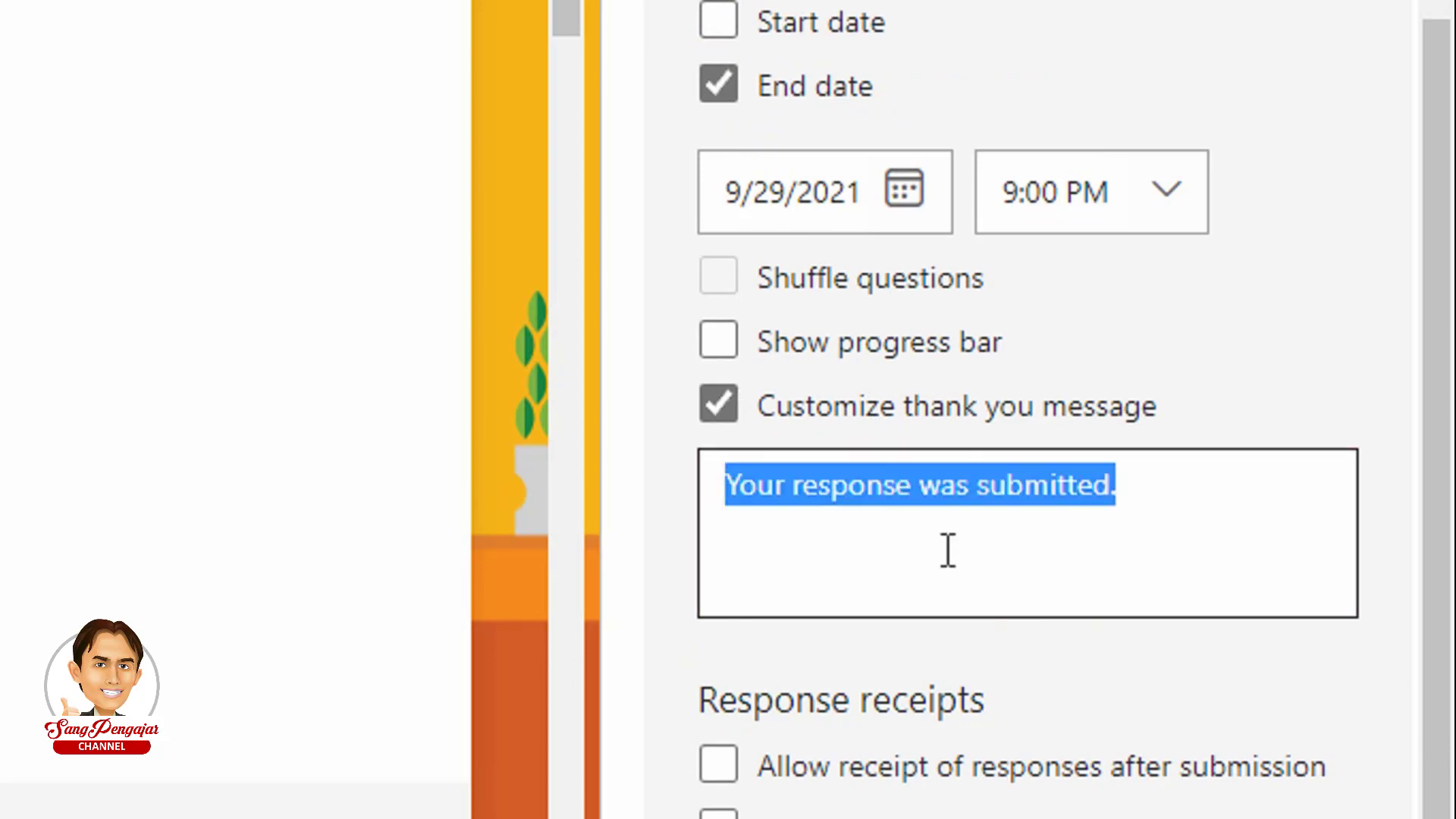
pyautogui.write('d')
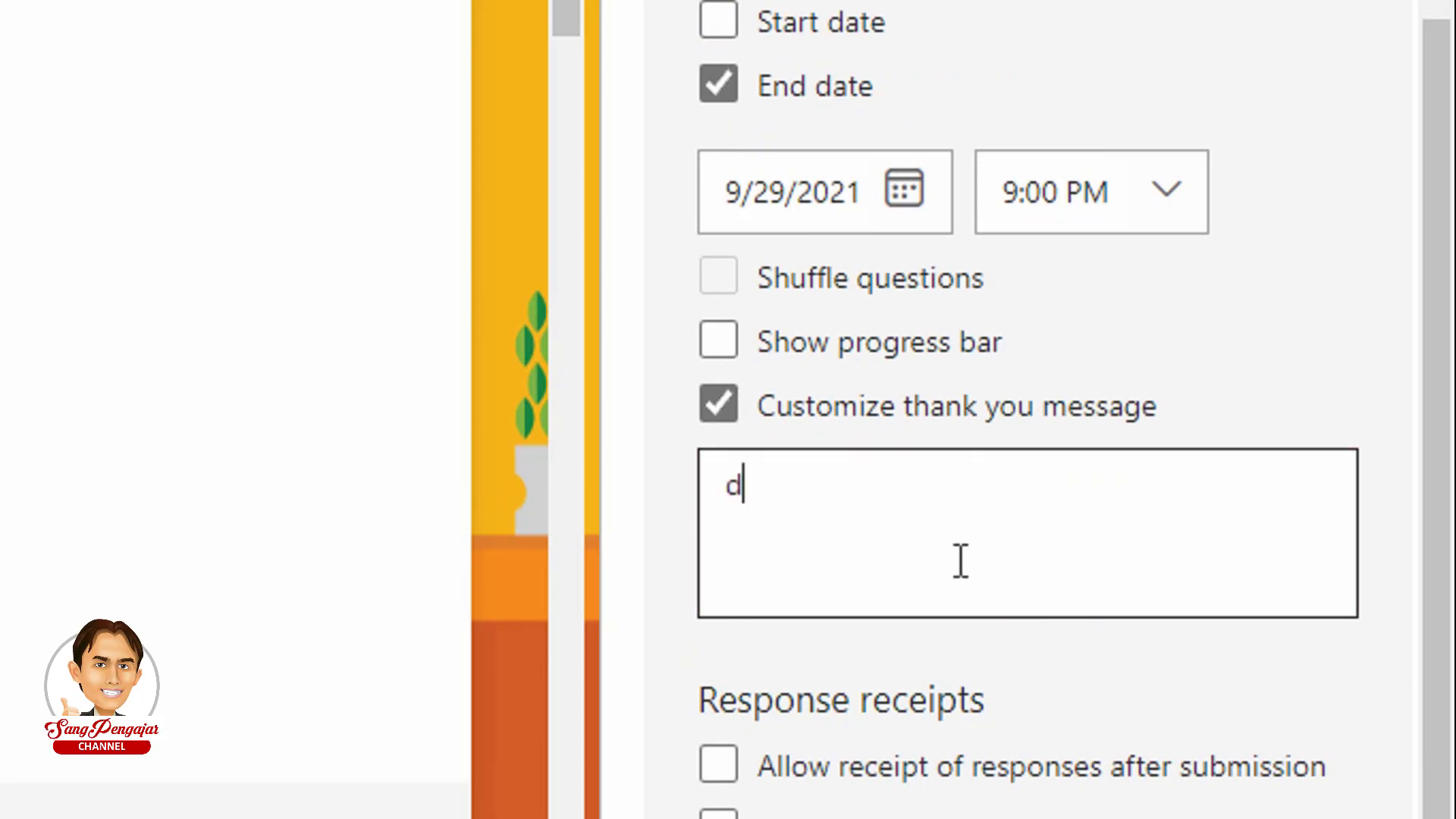
pyautogui.press('BackSpace')
pyautogui.write('dATA')
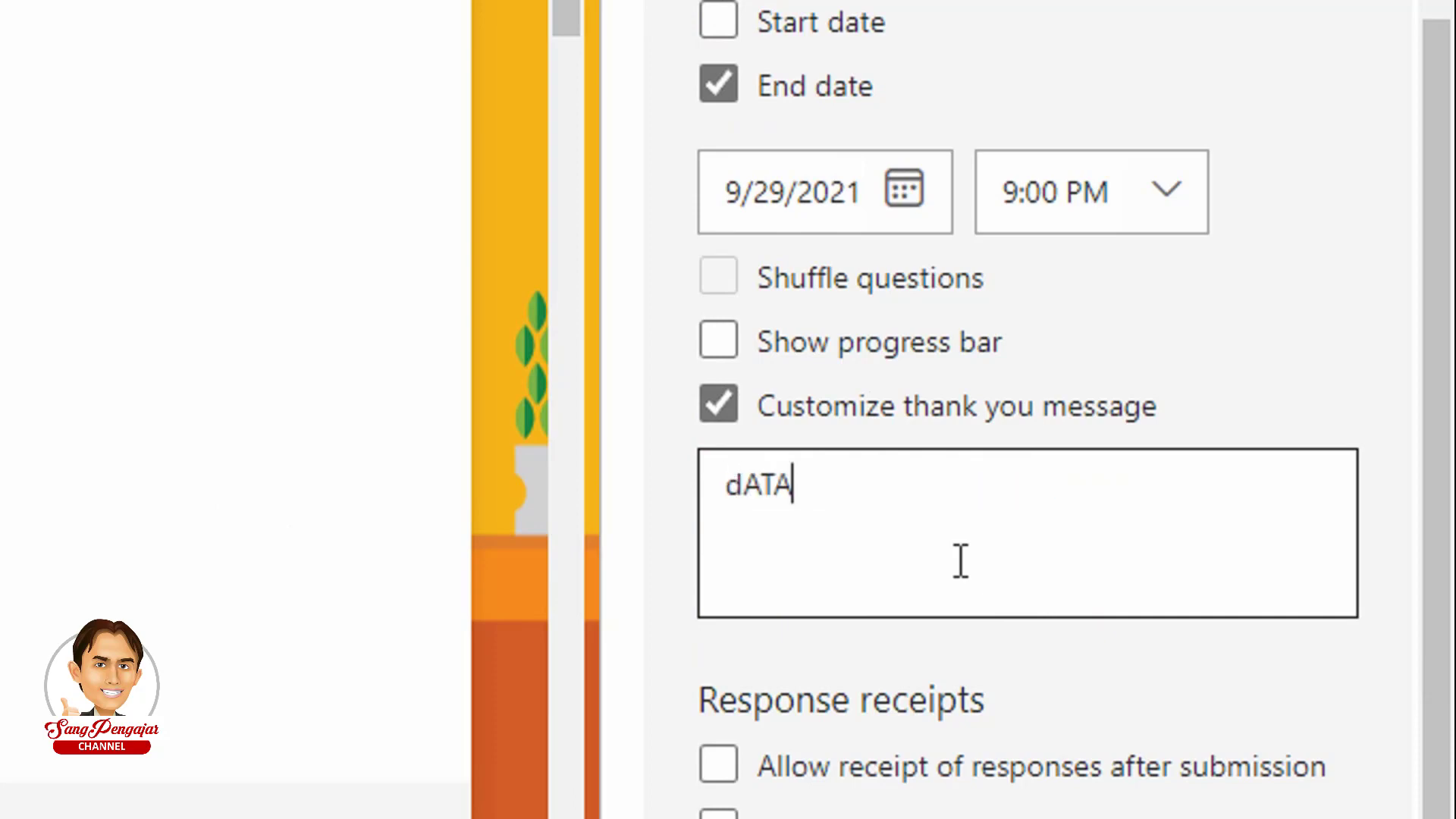
pyautogui.press('BackSpace')
pyautogui.press('BackSpace')
pyautogui.press('BackSpace')
pyautogui.press('BackSpace')
pyautogui.write('Data')
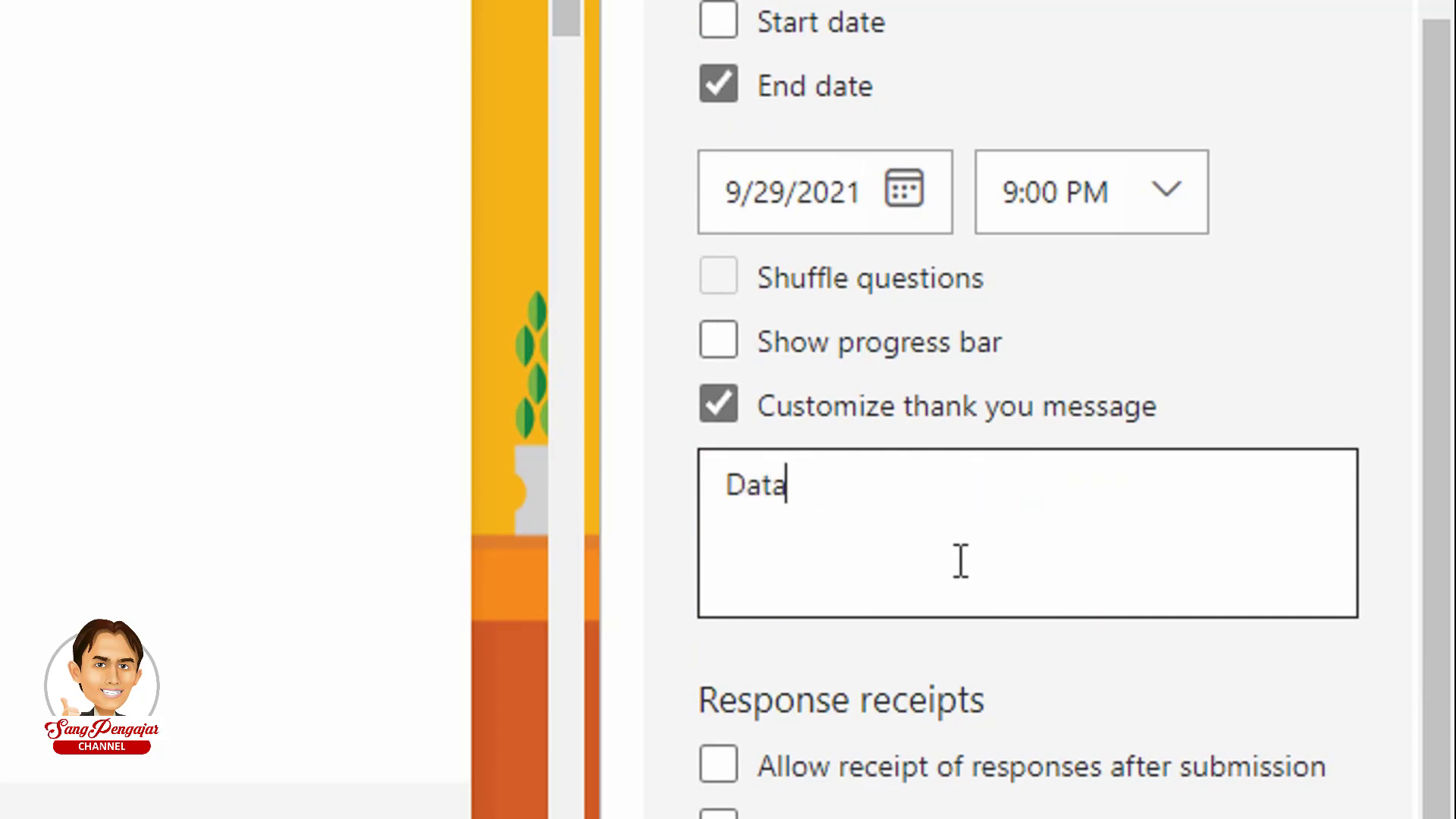
pyautogui.write('an in')
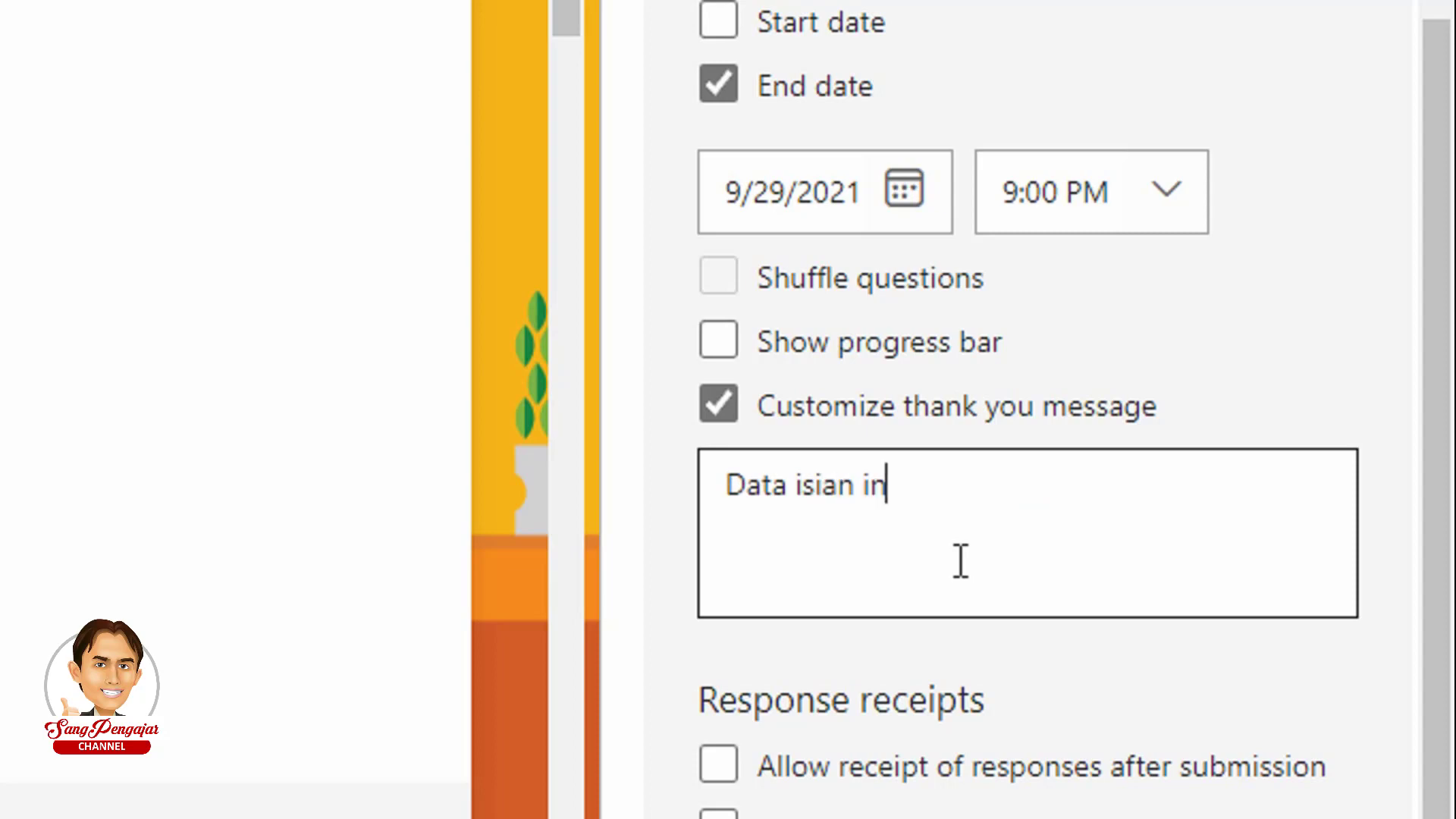
pyautogui.write('strumen telah tersima')
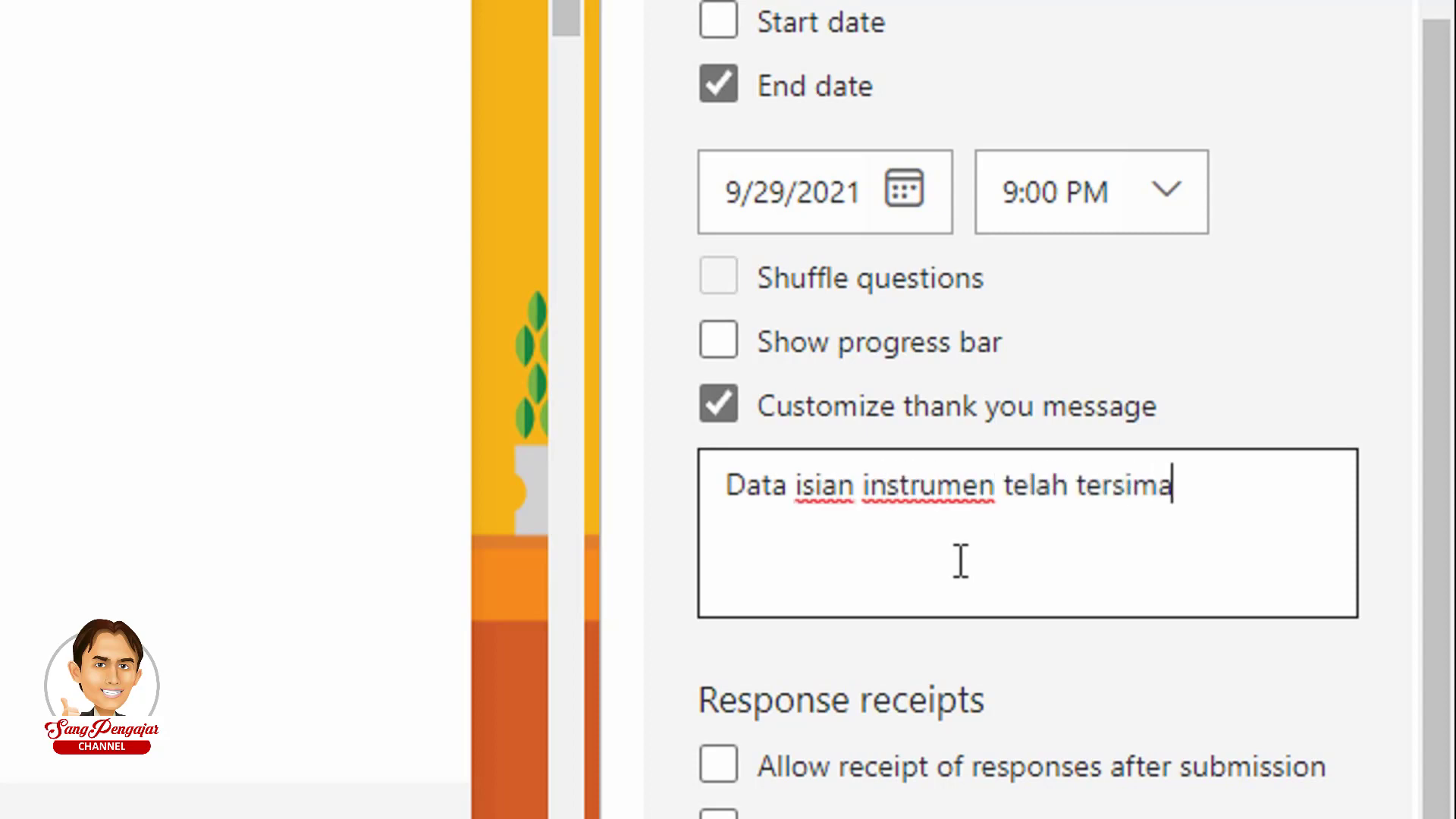
pyautogui.press('BackSpace')
pyautogui.write('pan.')
pyautogui.press('Return')
pyautogui.write('Terima kas')
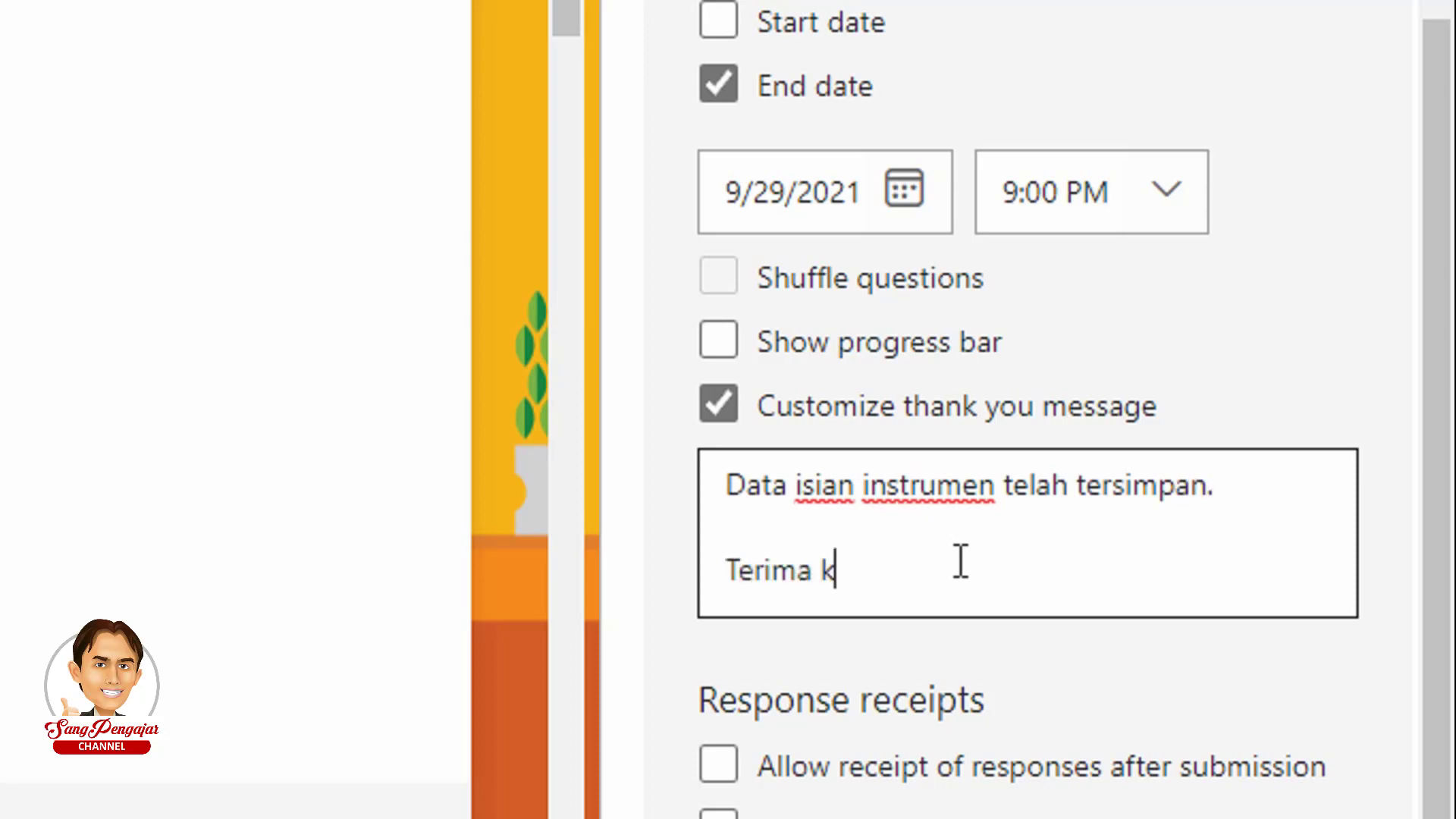
pyautogui.write('ih')
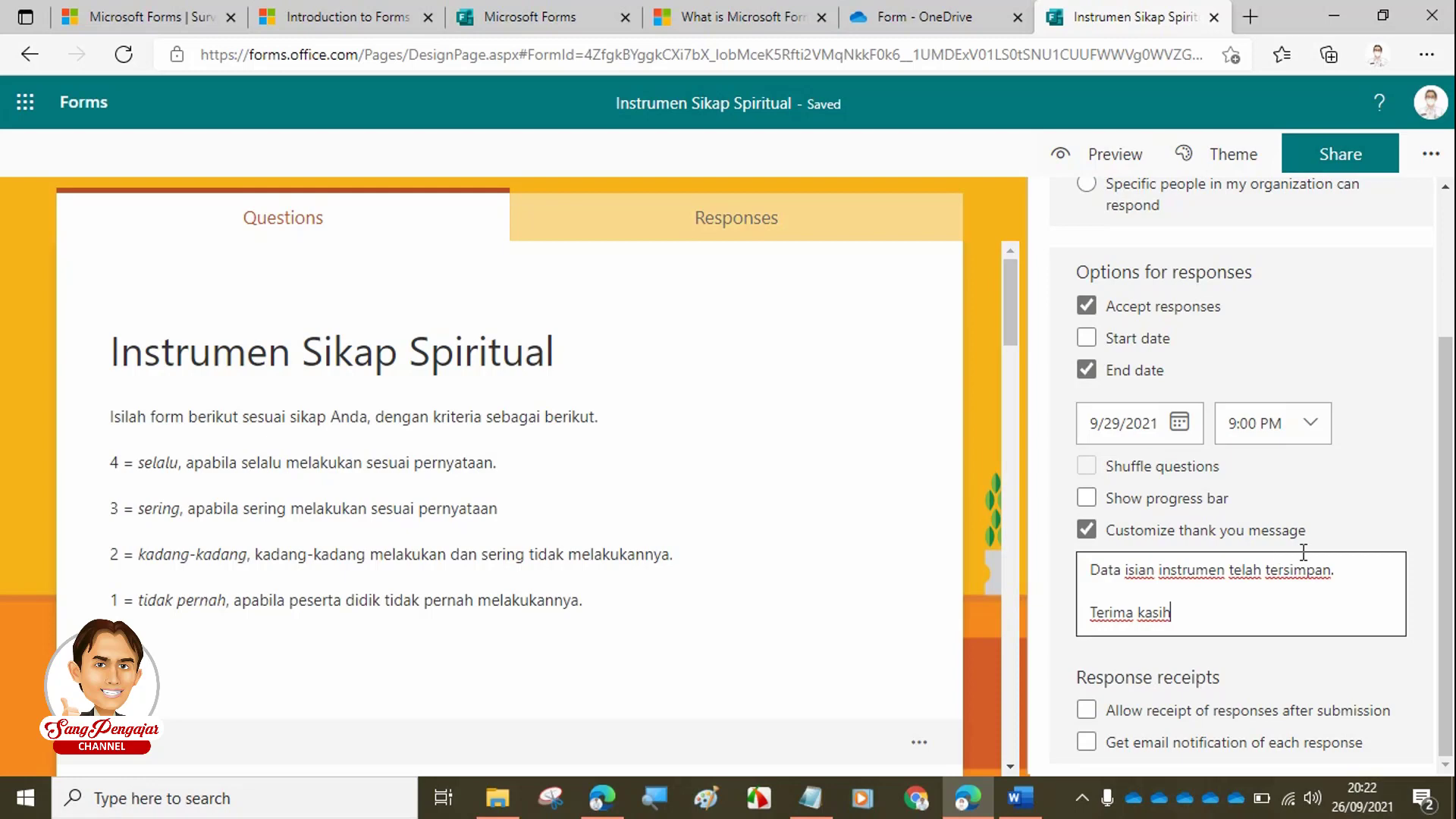
pyautogui.scroll(3, 1293, 530)
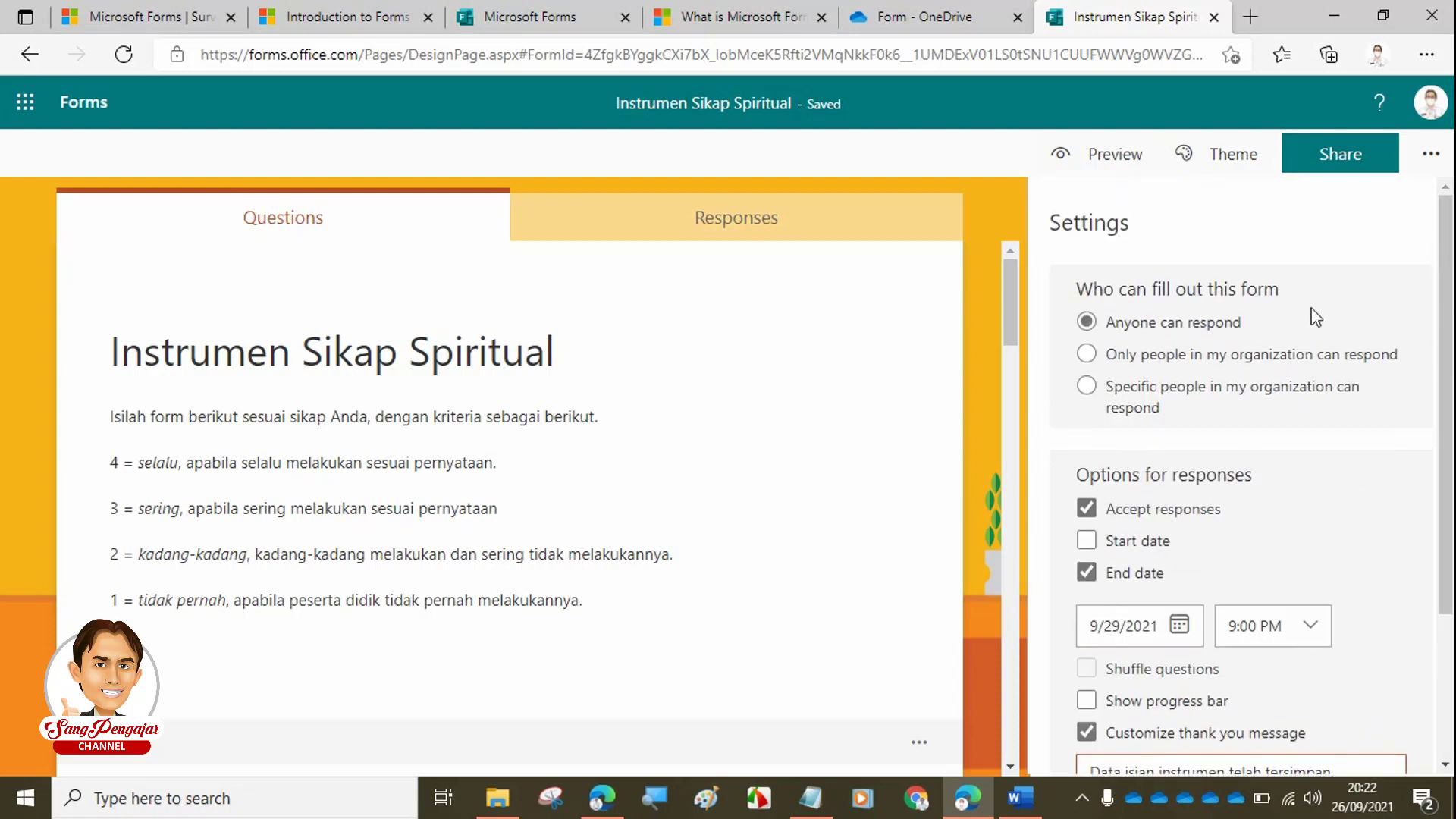
# - Close the Settings panel and return to the form
pyautogui.click(970, 263)
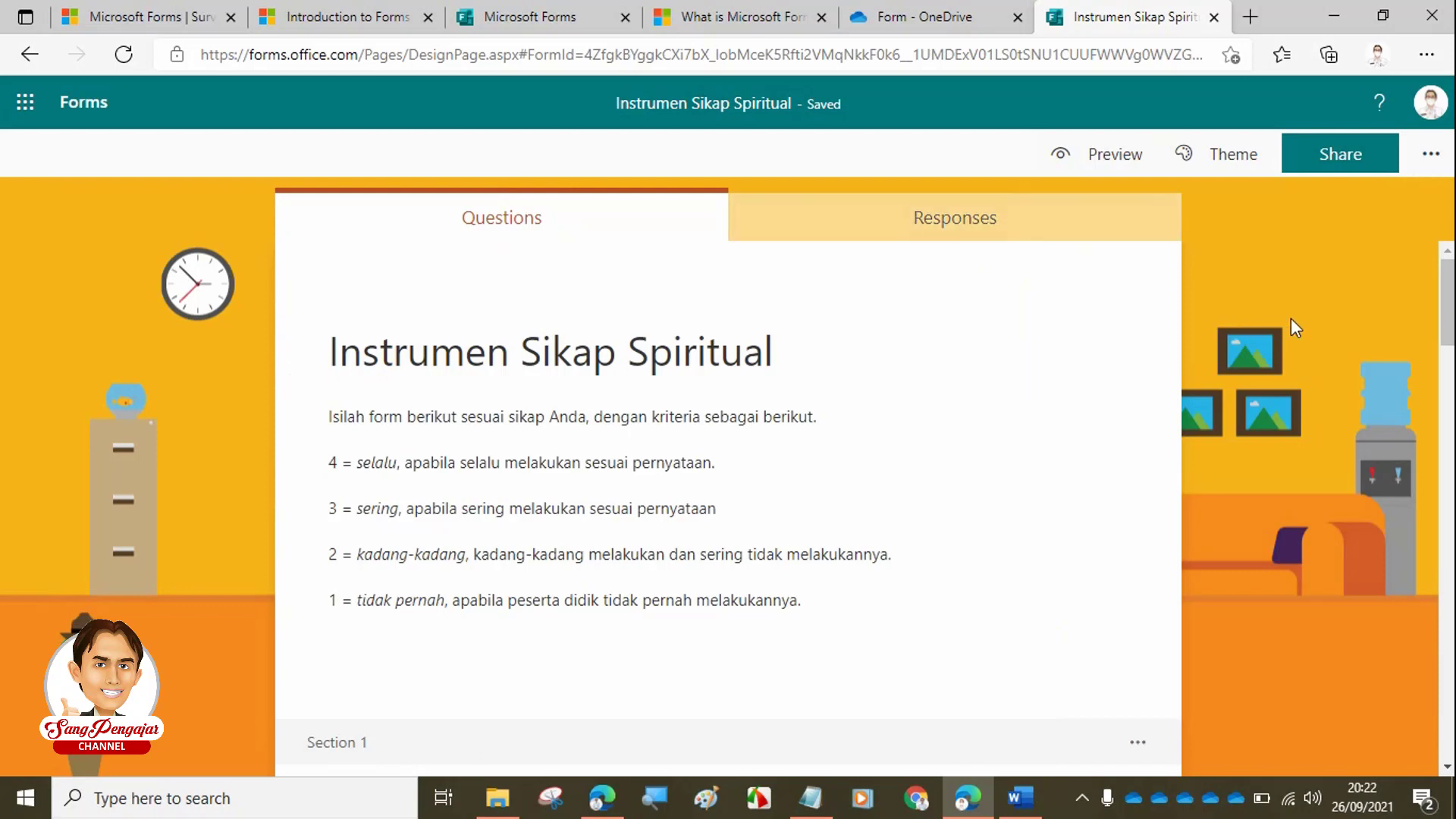
pyautogui.scroll(-5, 1289, 315)
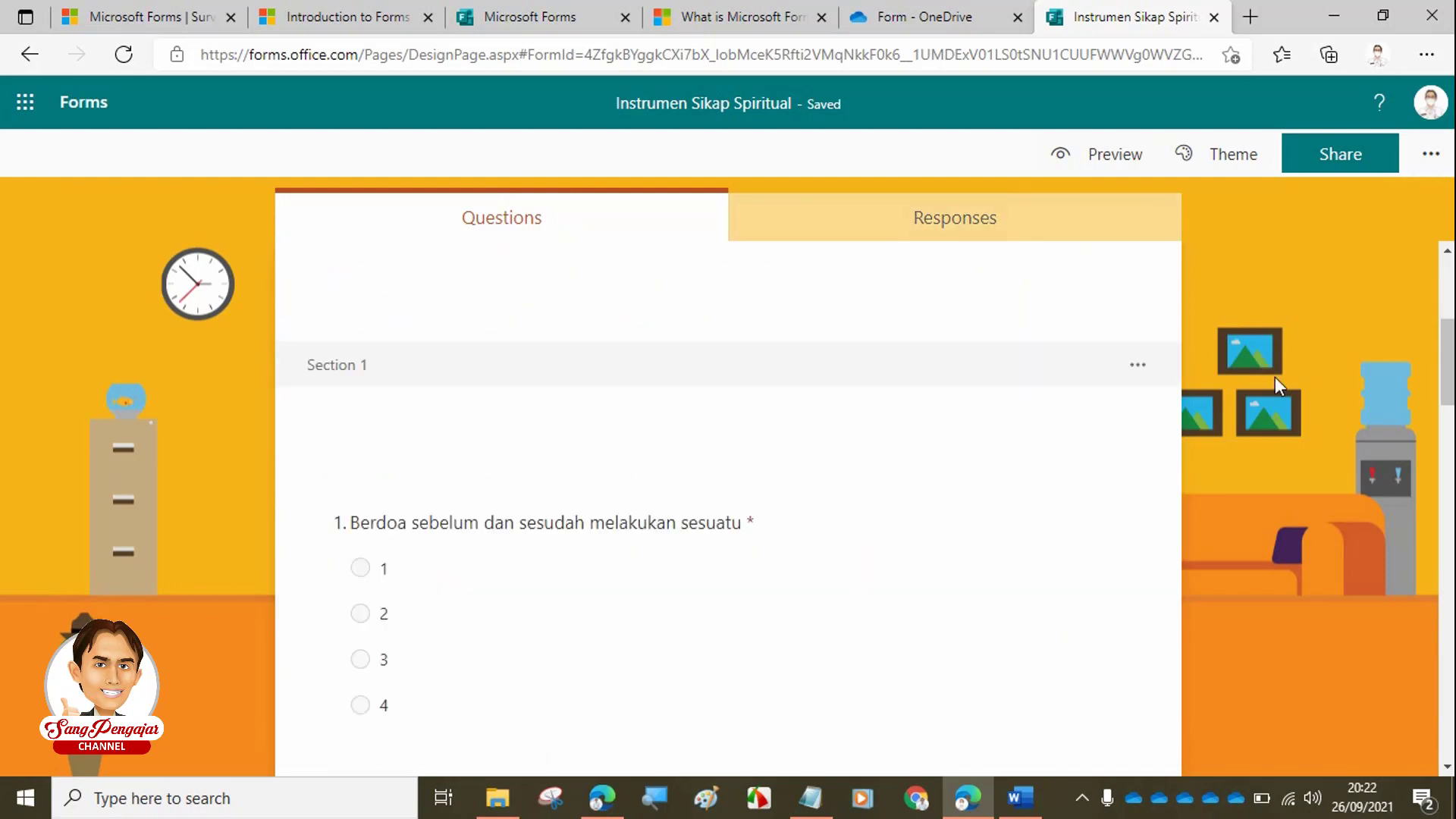
pyautogui.scroll(5, 1276, 376)
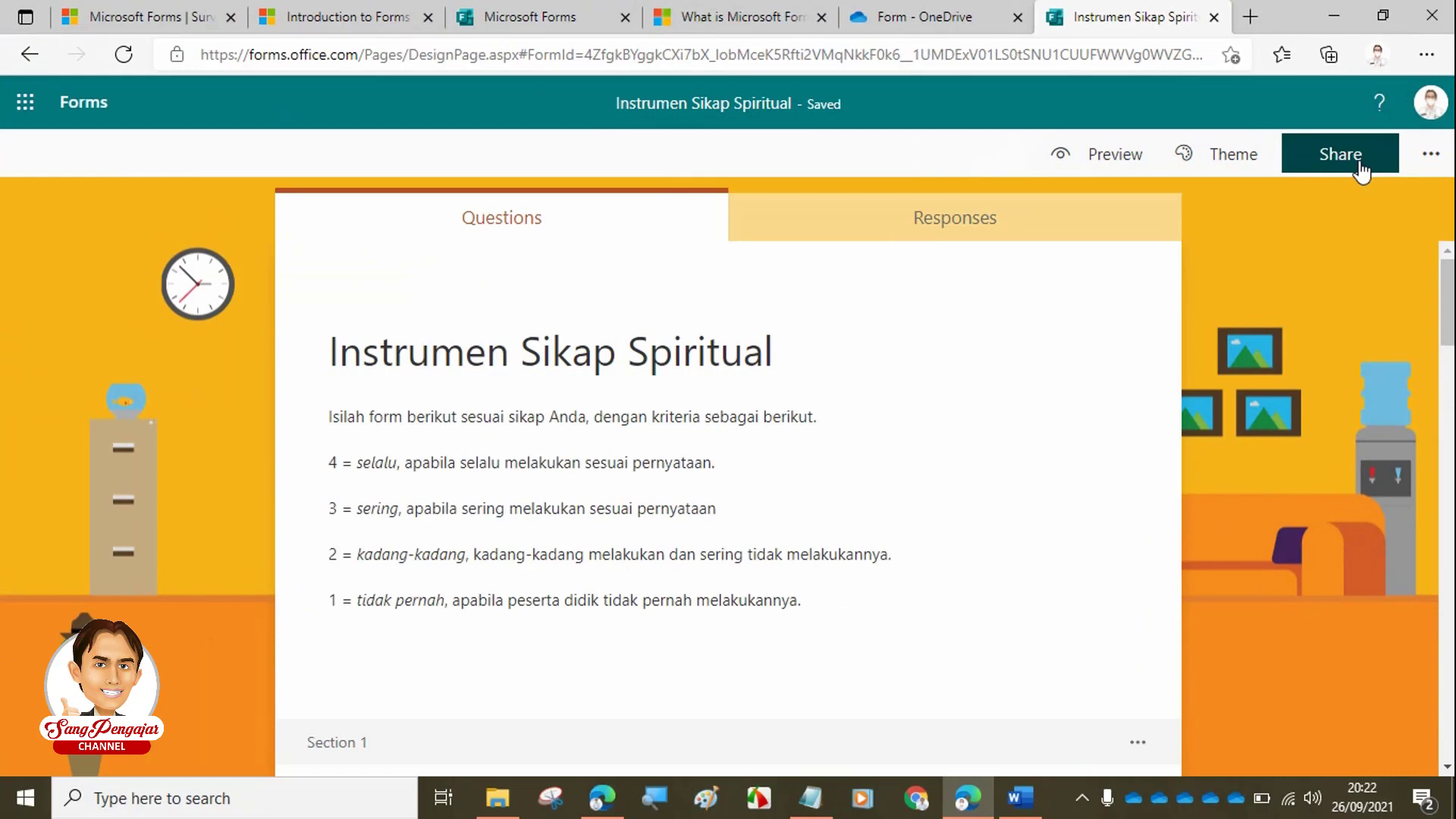
# - Open the Share options and keep the response link set to Anyone can respond
pyautogui.click(1359, 169)
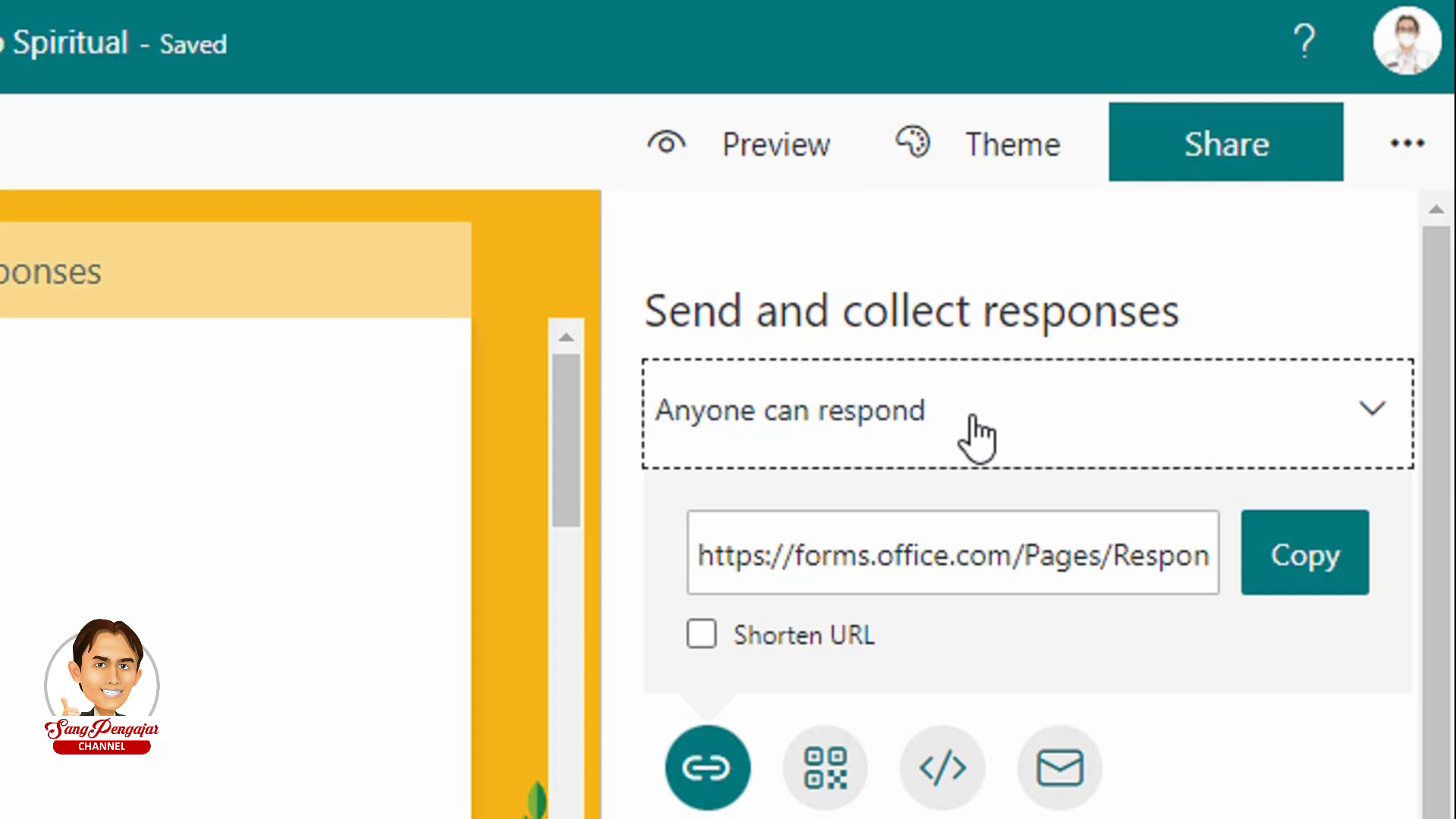
pyautogui.click(1202, 417)
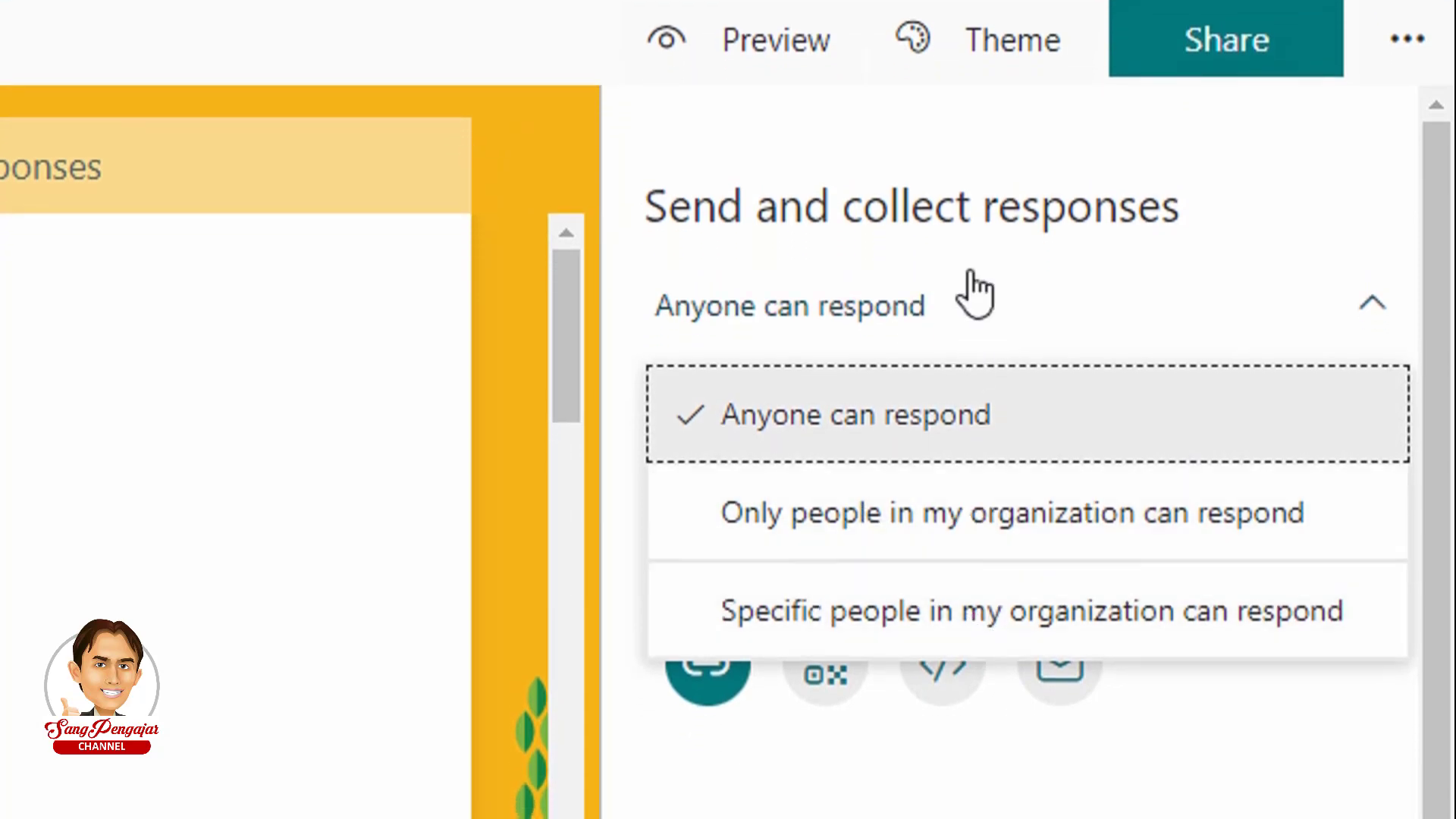
pyautogui.click(926, 160)
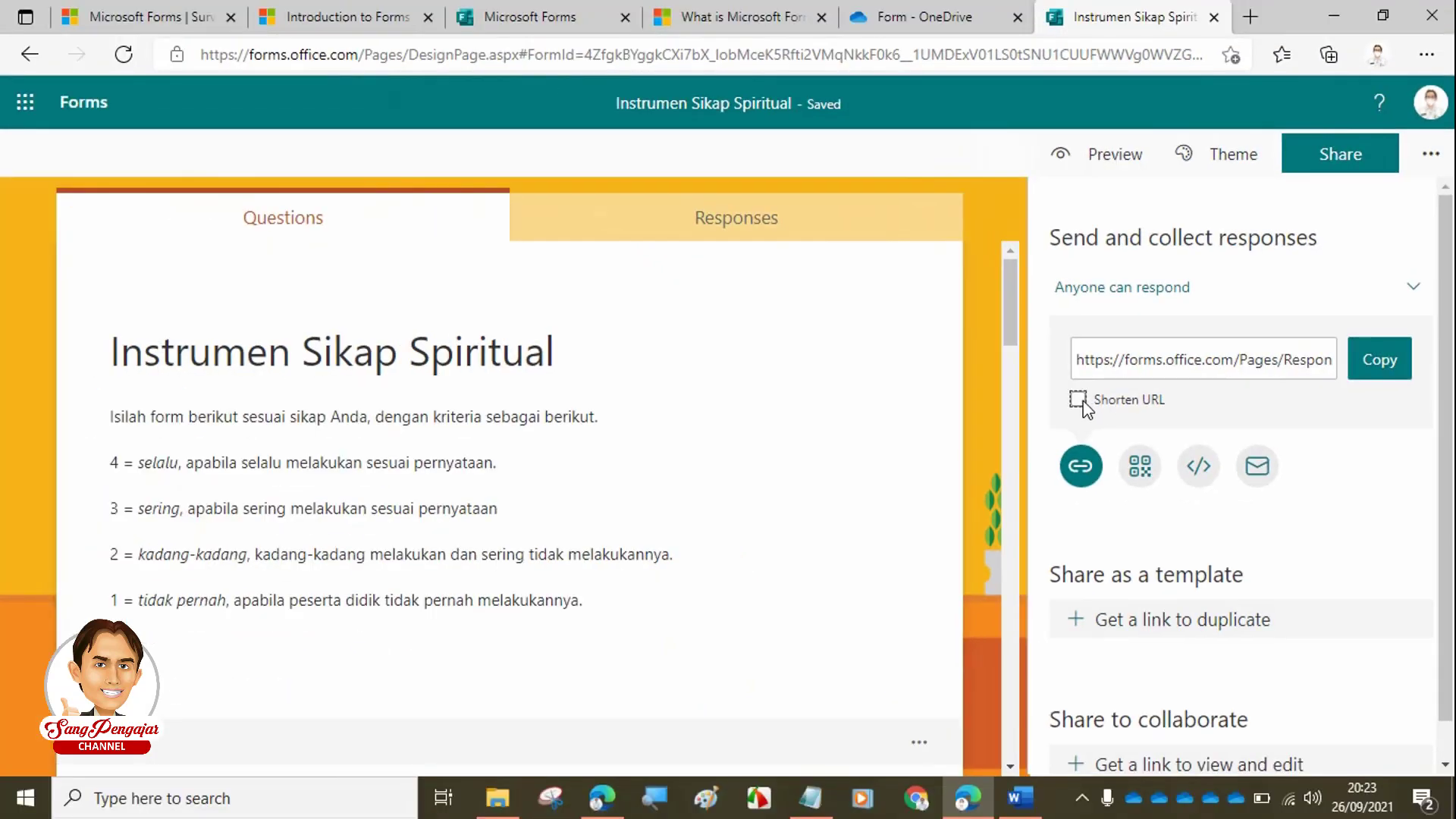
# - Turn on Shorten URL and copy the short response link
pyautogui.click(1089, 413)
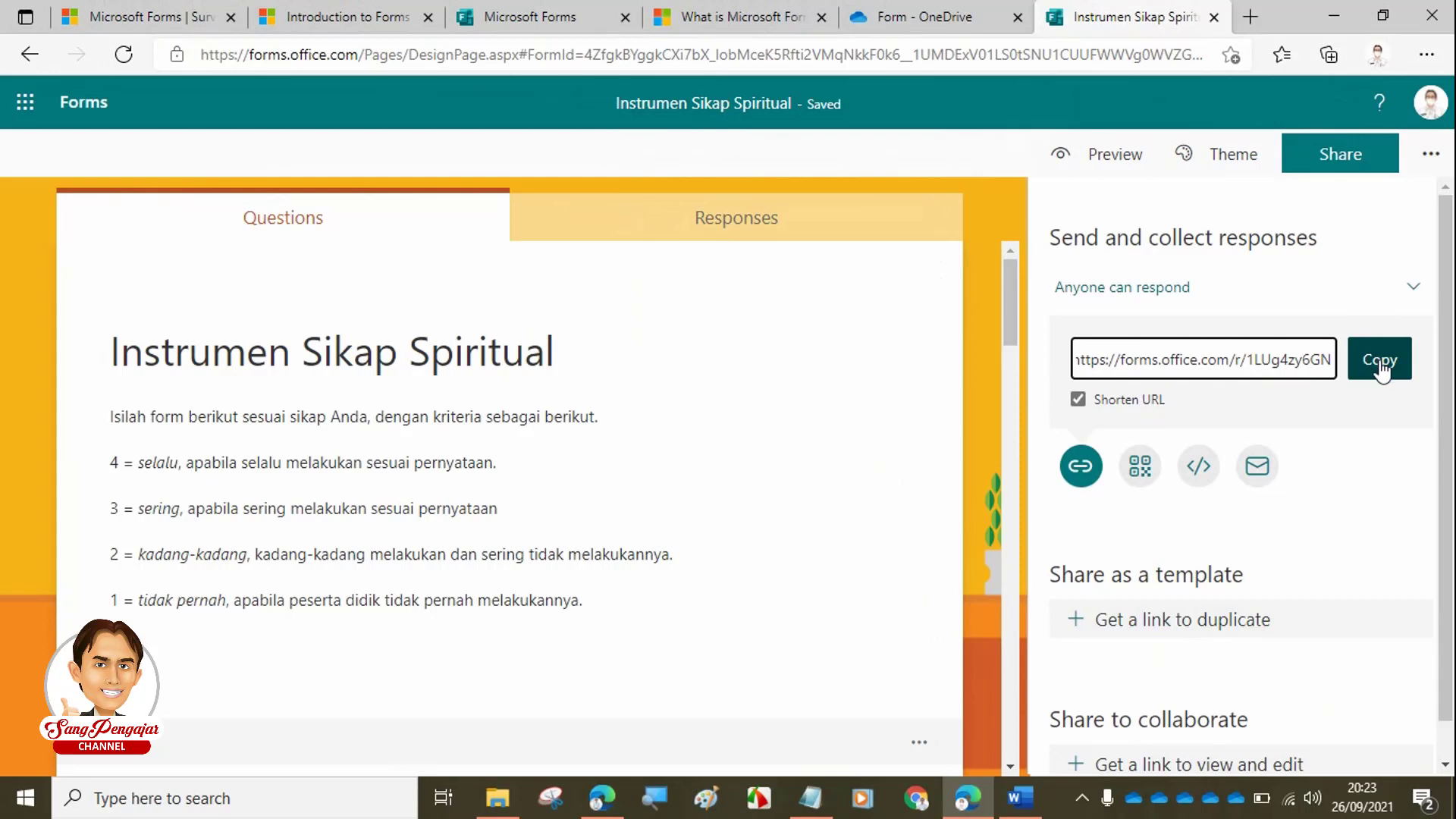
pyautogui.click(1380, 370)
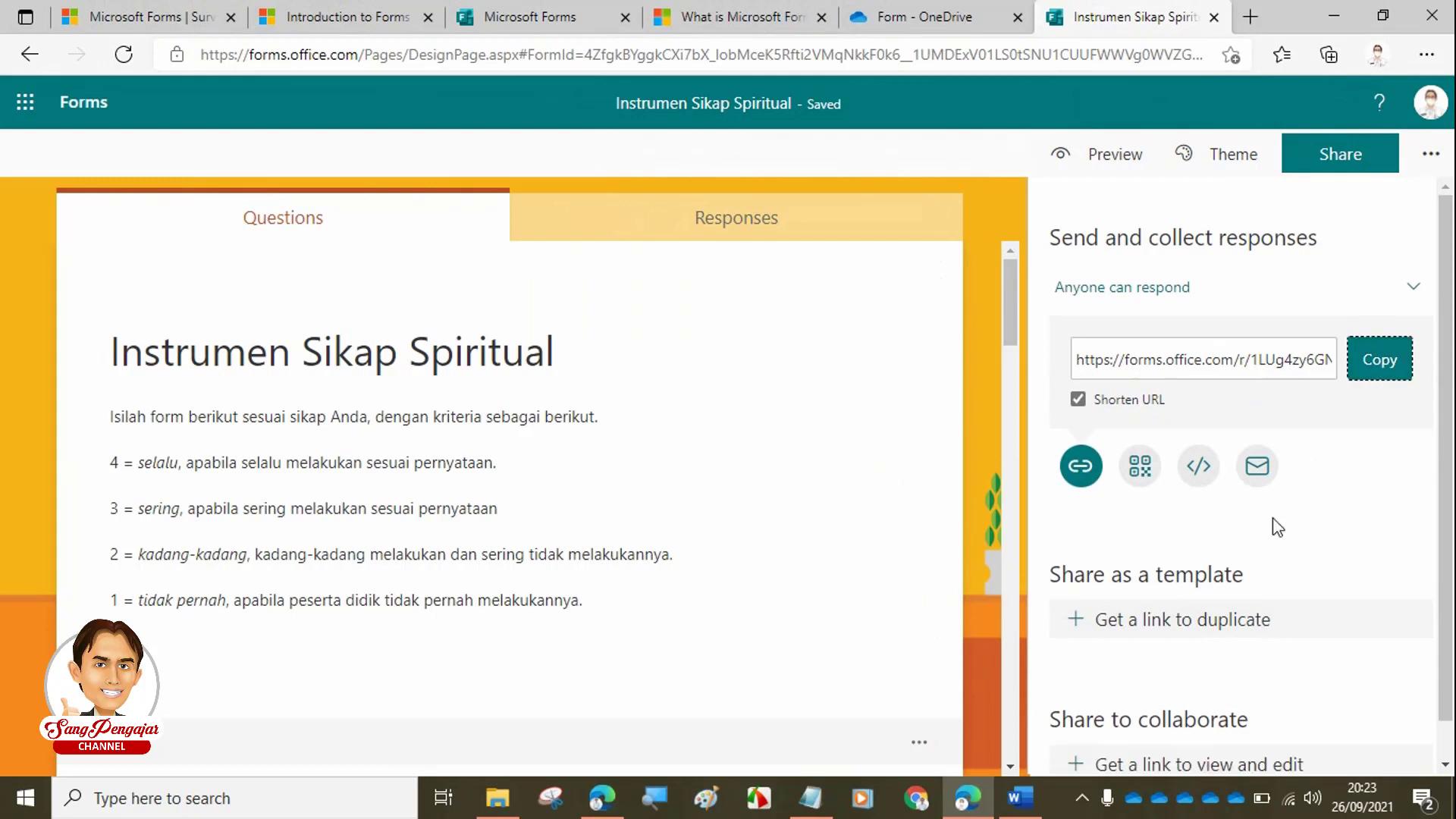
pyautogui.scroll(-1, 1273, 518)
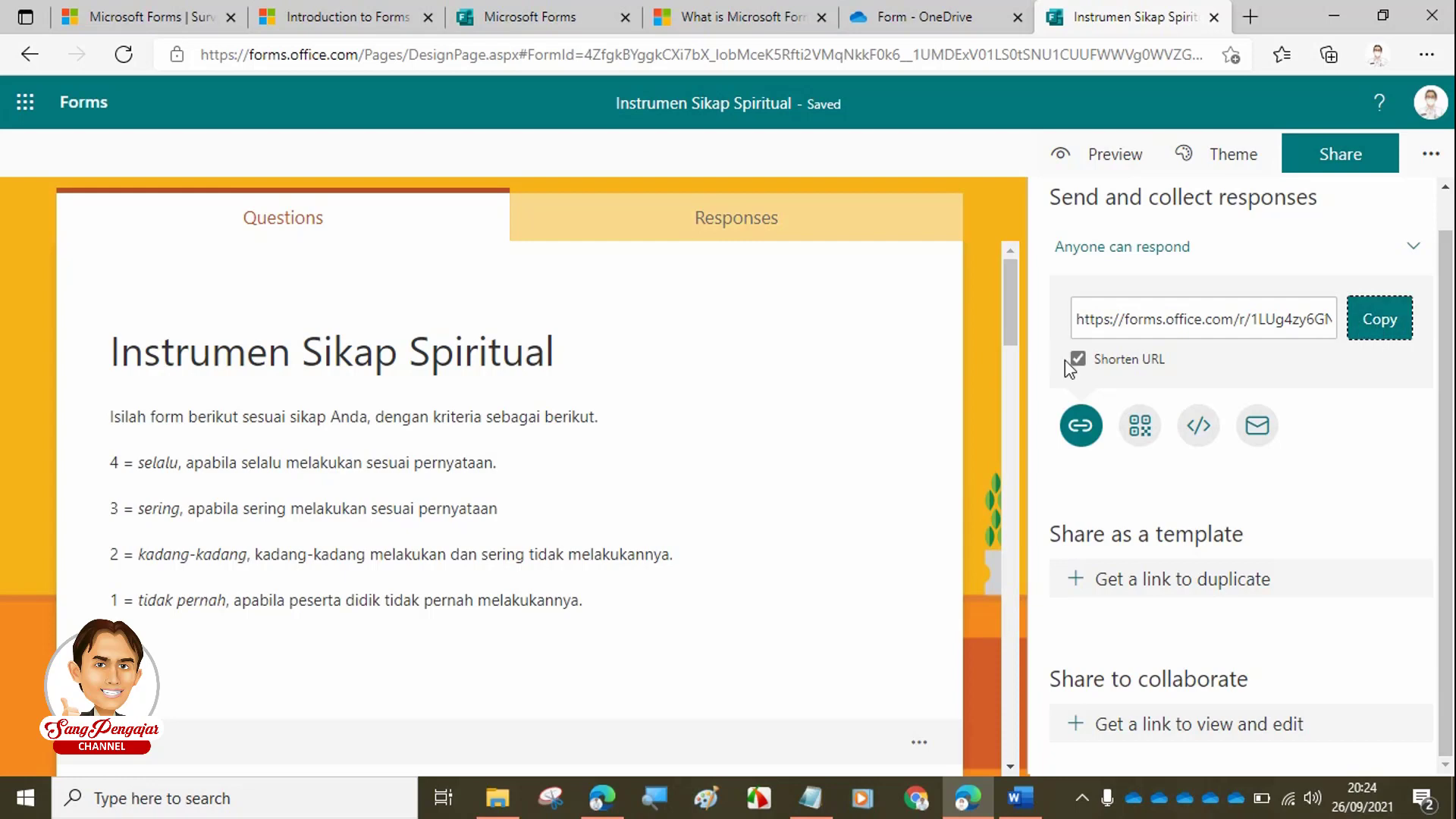
pyautogui.click(1383, 328)
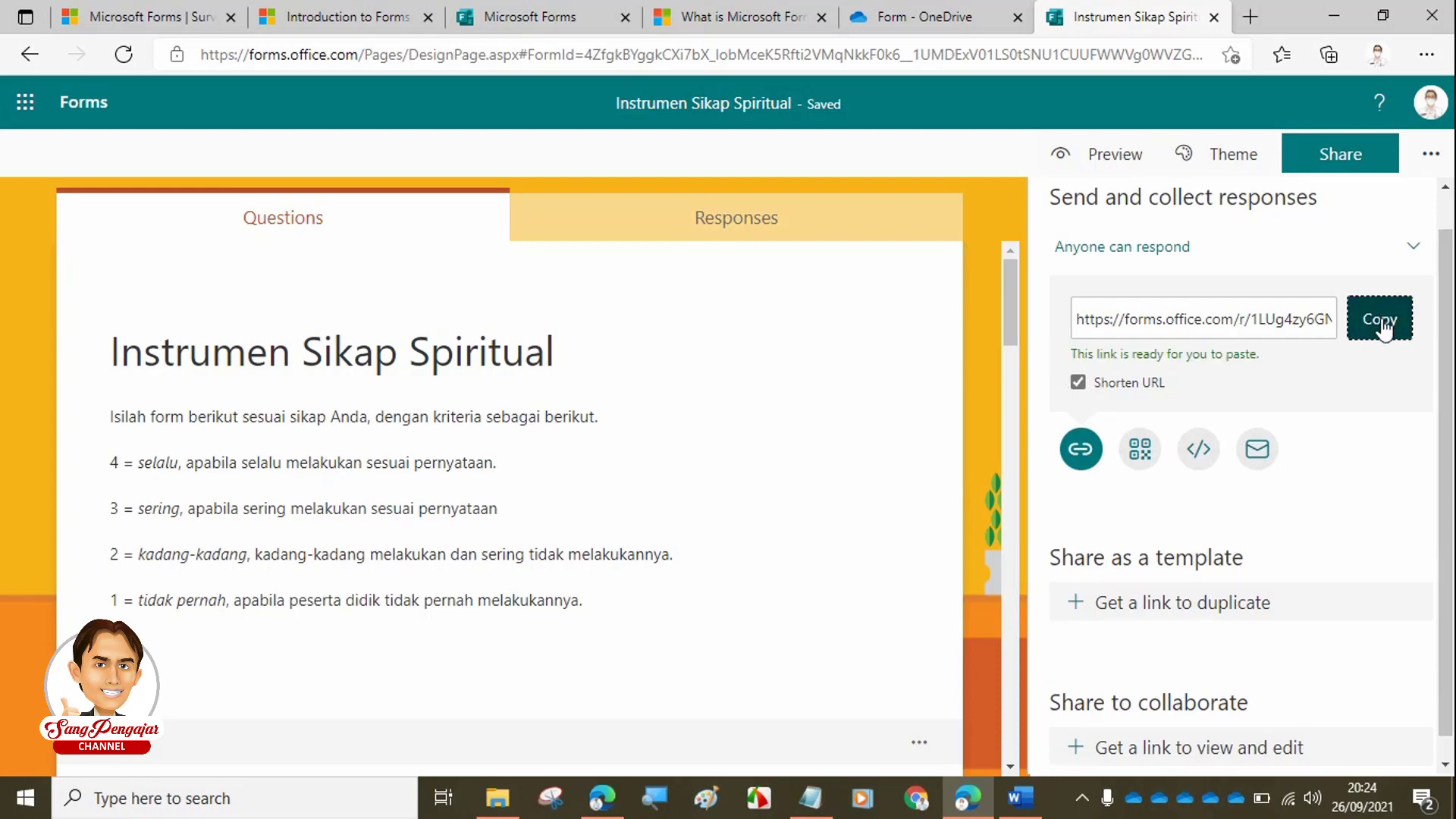
# - Paste the short form link into Notepad below a blank line, then minimize Notepad
pyautogui.click(811, 796)
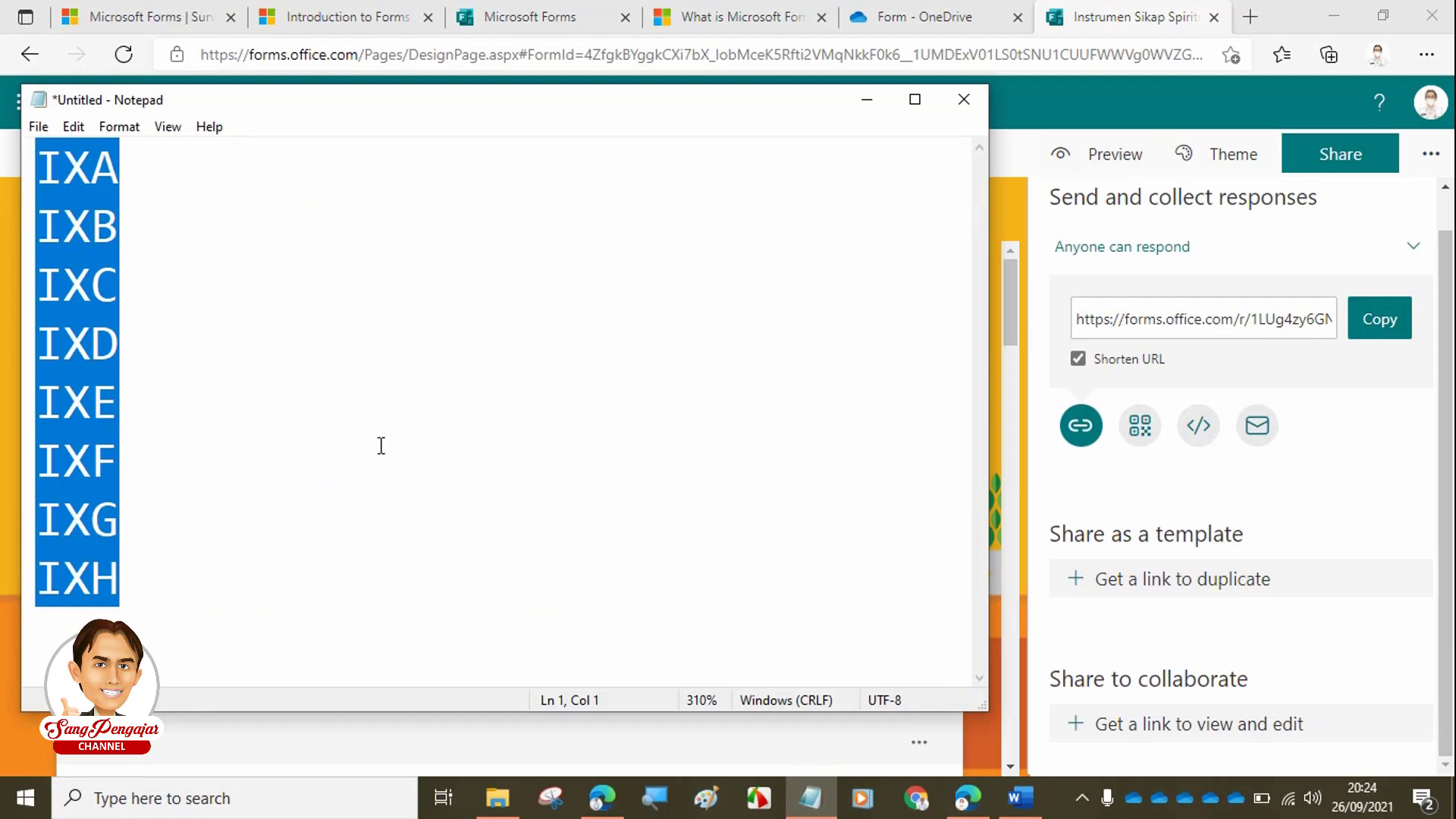
pyautogui.hotkey('ctrl', 'v')
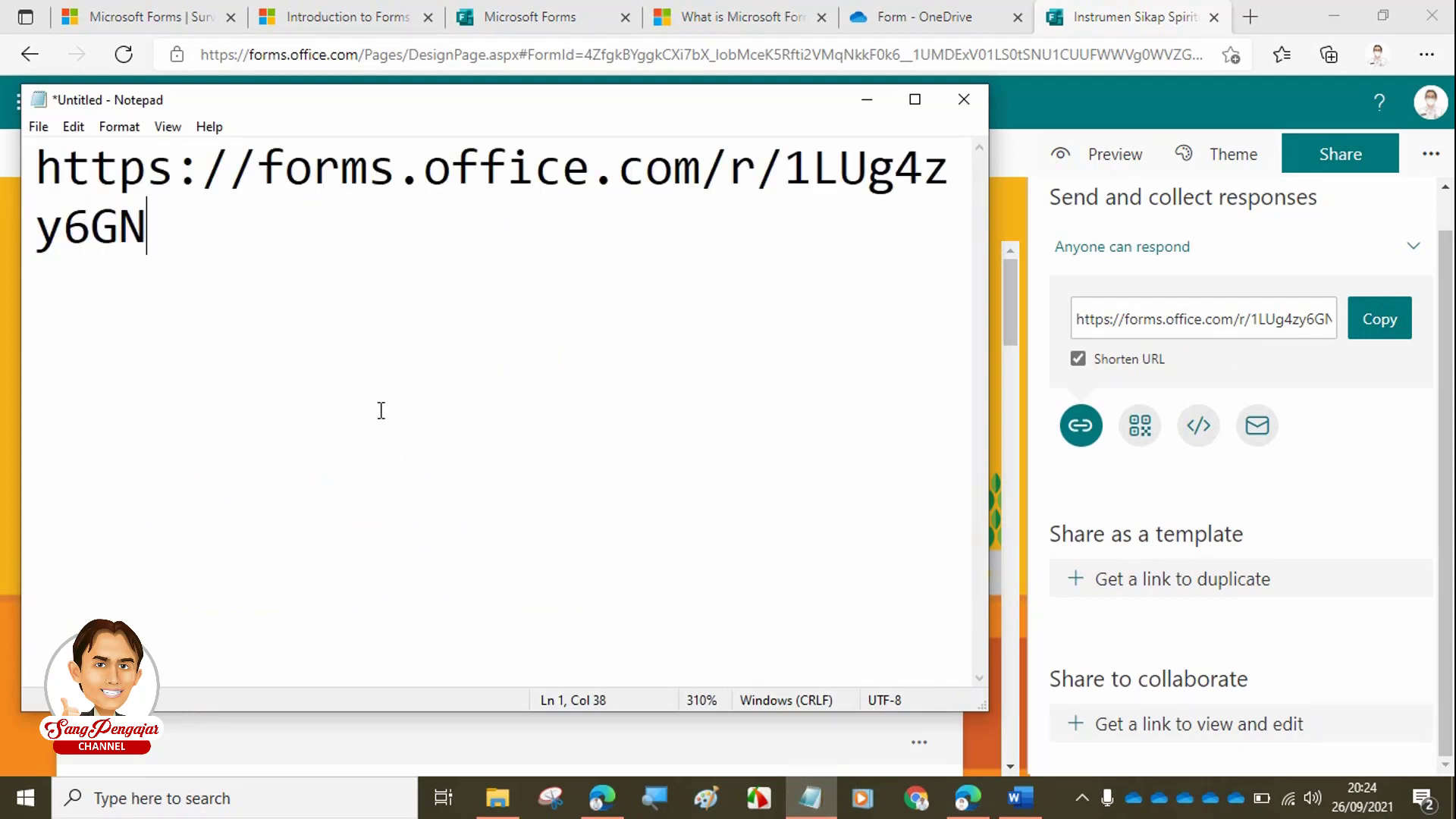
pyautogui.moveTo(490, 115); pyautogui.dragTo(514, 284)
pyautogui.click(59, 333)
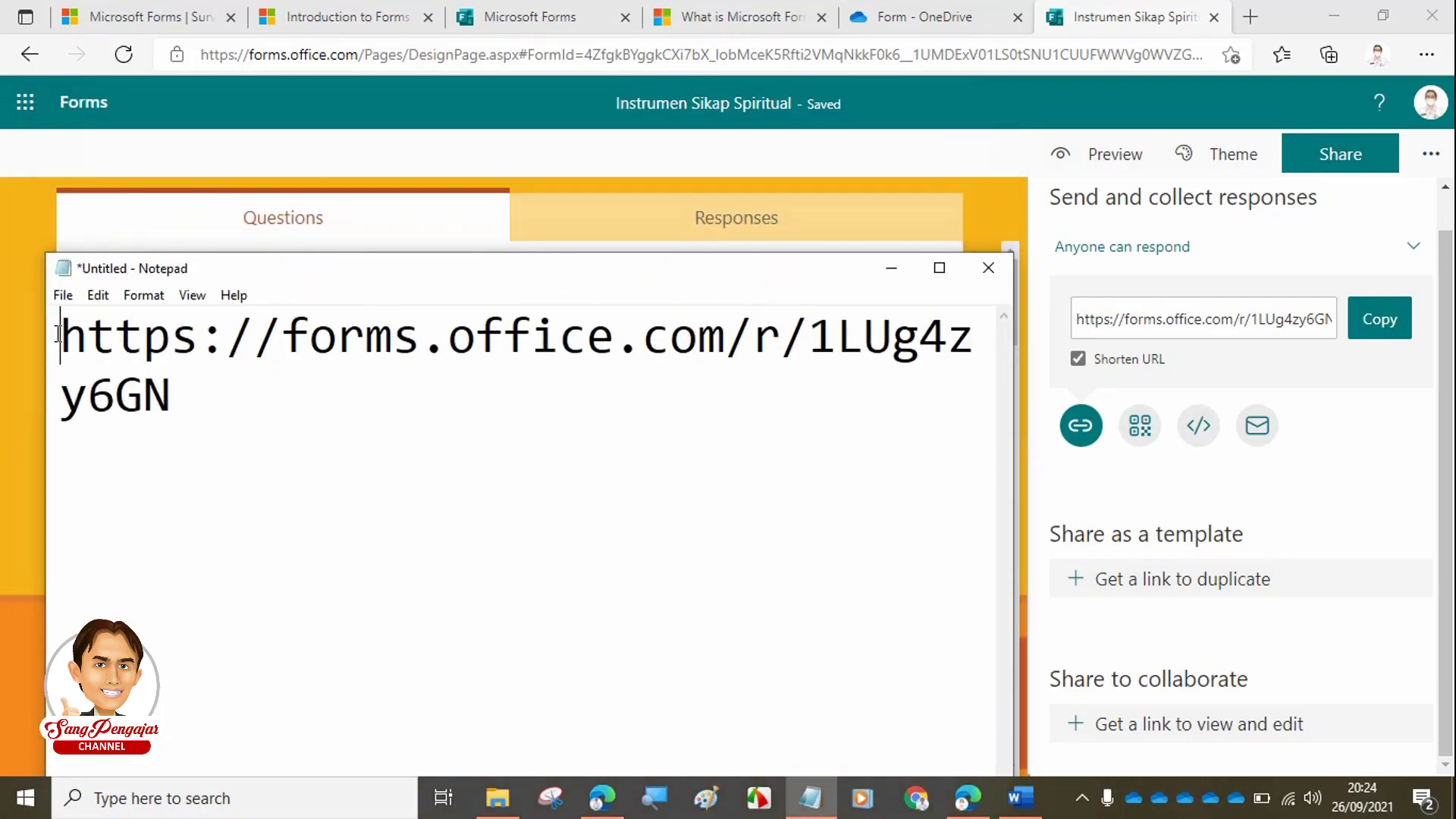
pyautogui.press('Return')
pyautogui.press('Up')
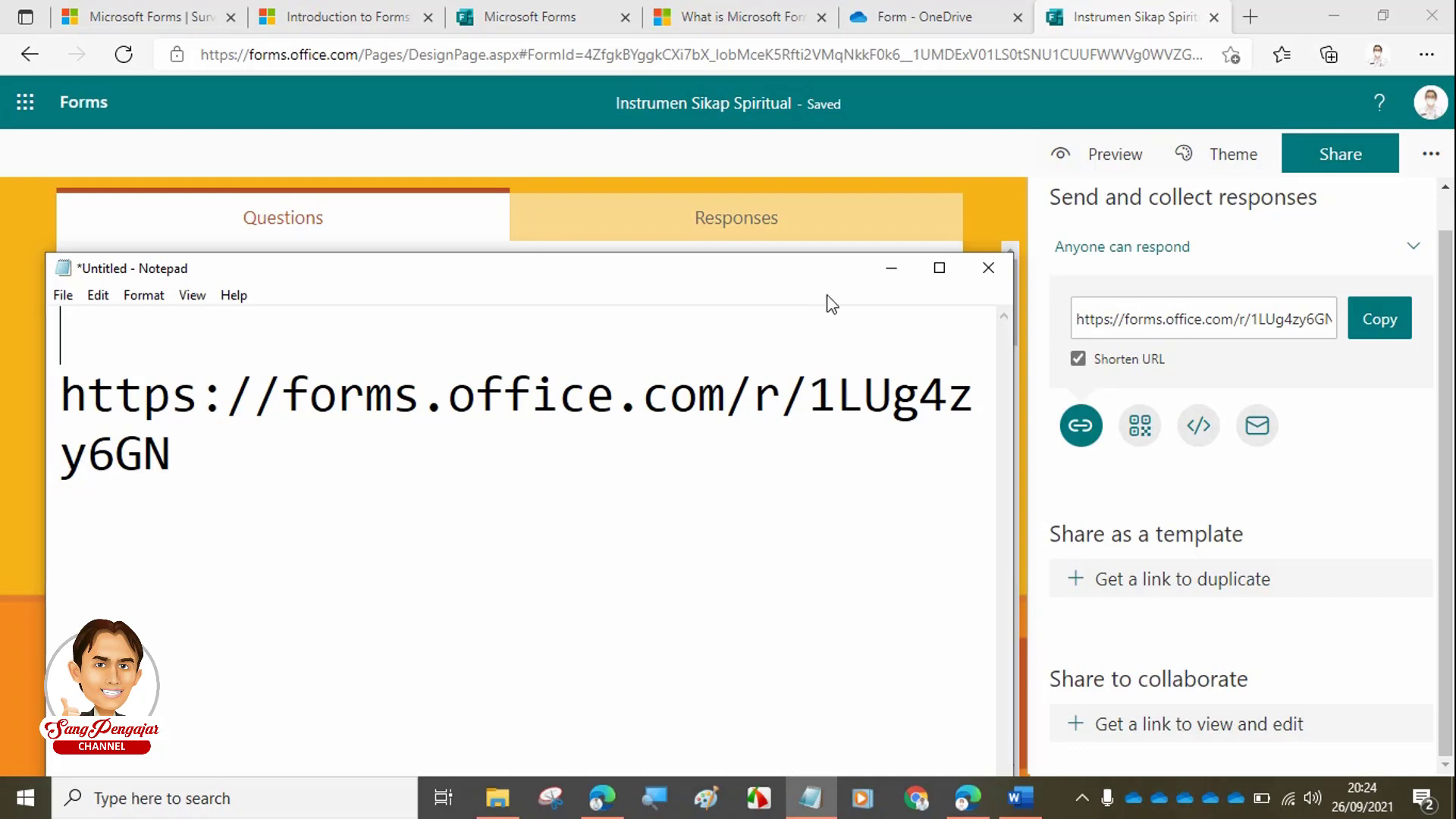
pyautogui.click(888, 271)
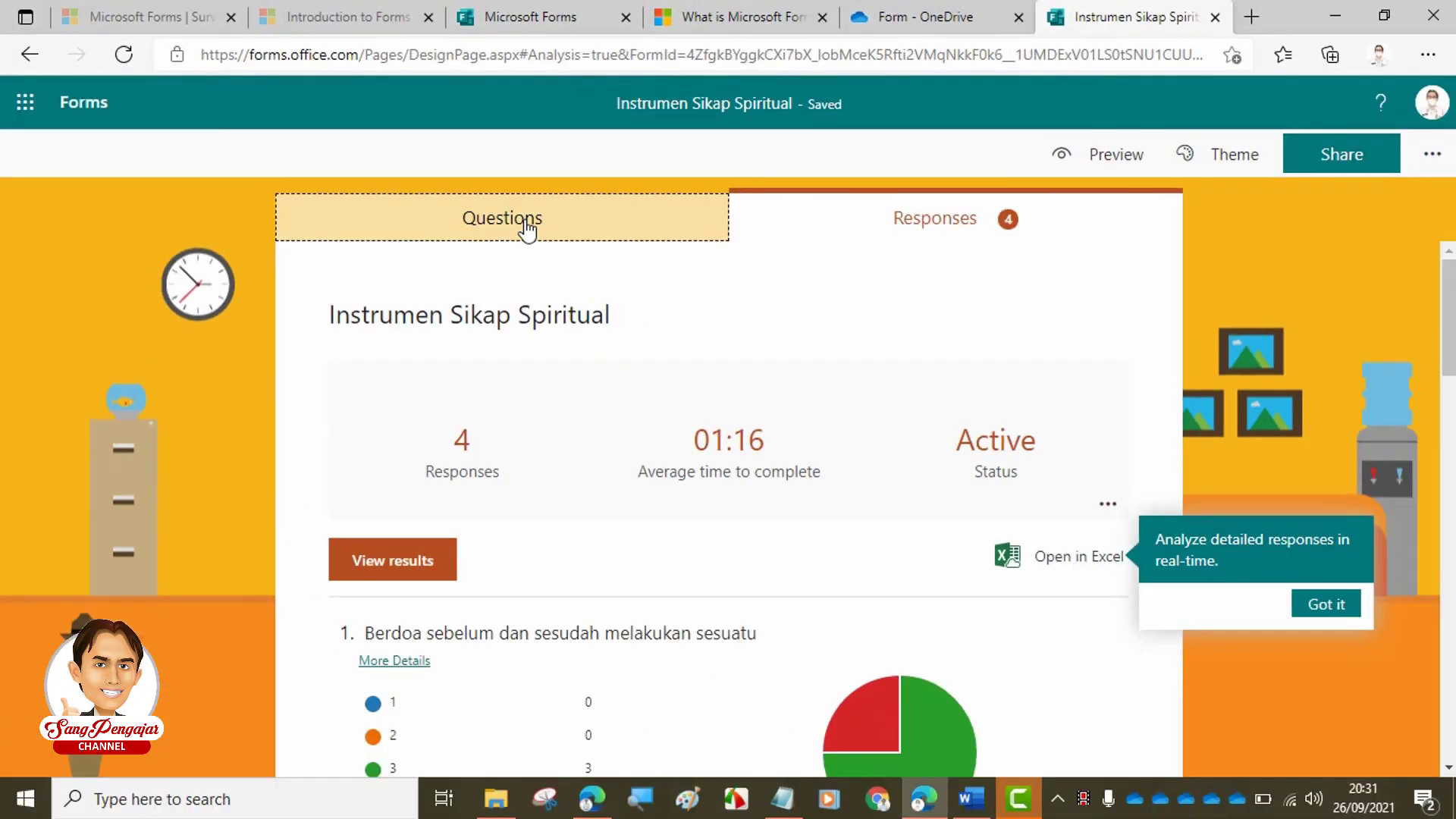
# - Go back to the Questions view and scroll from the criteria down to Nama Lengkap and Kelas
pyautogui.click(595, 343)
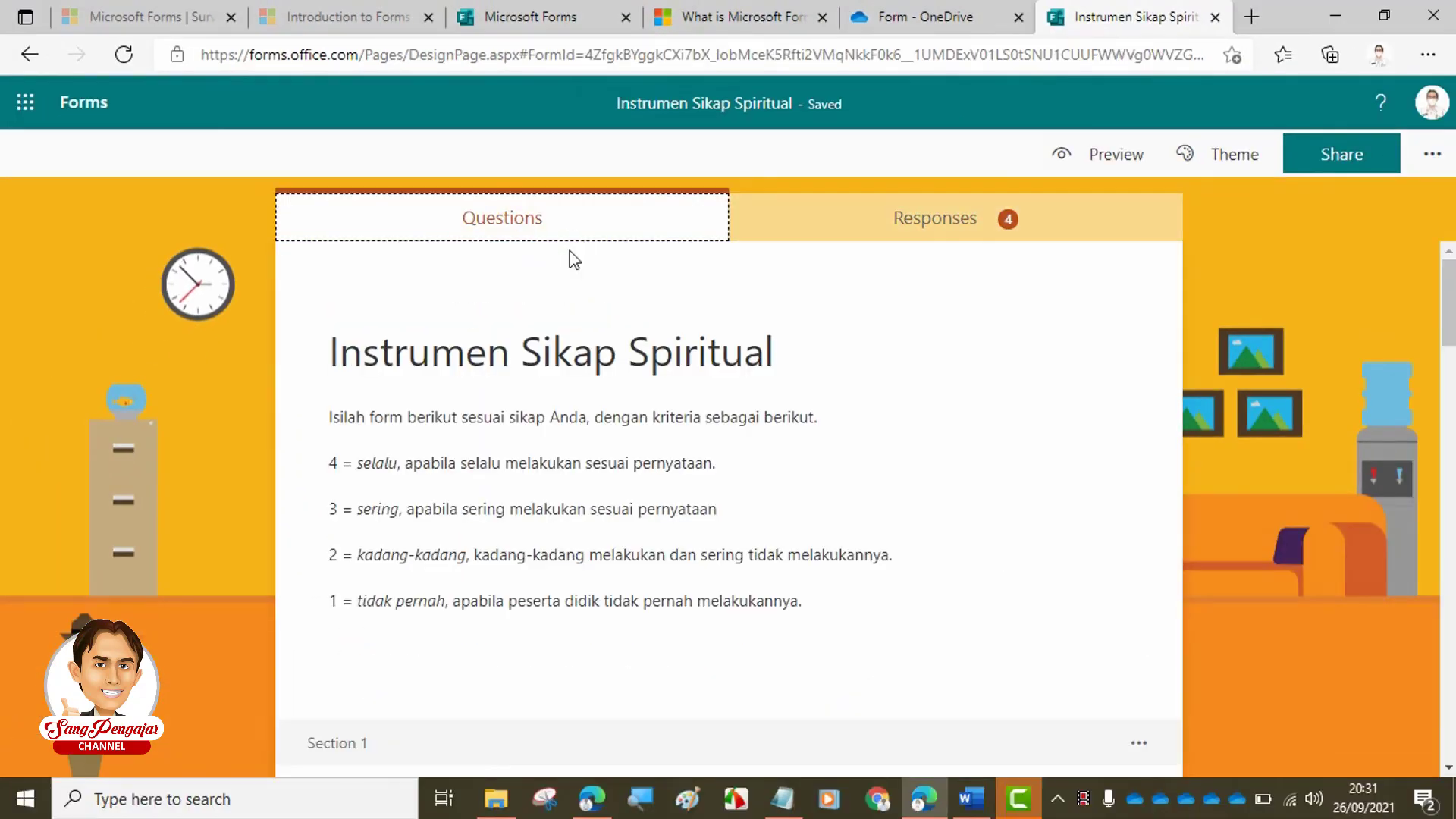
pyautogui.scroll(-3, 602, 404)
pyautogui.scroll(-3, 602, 405)
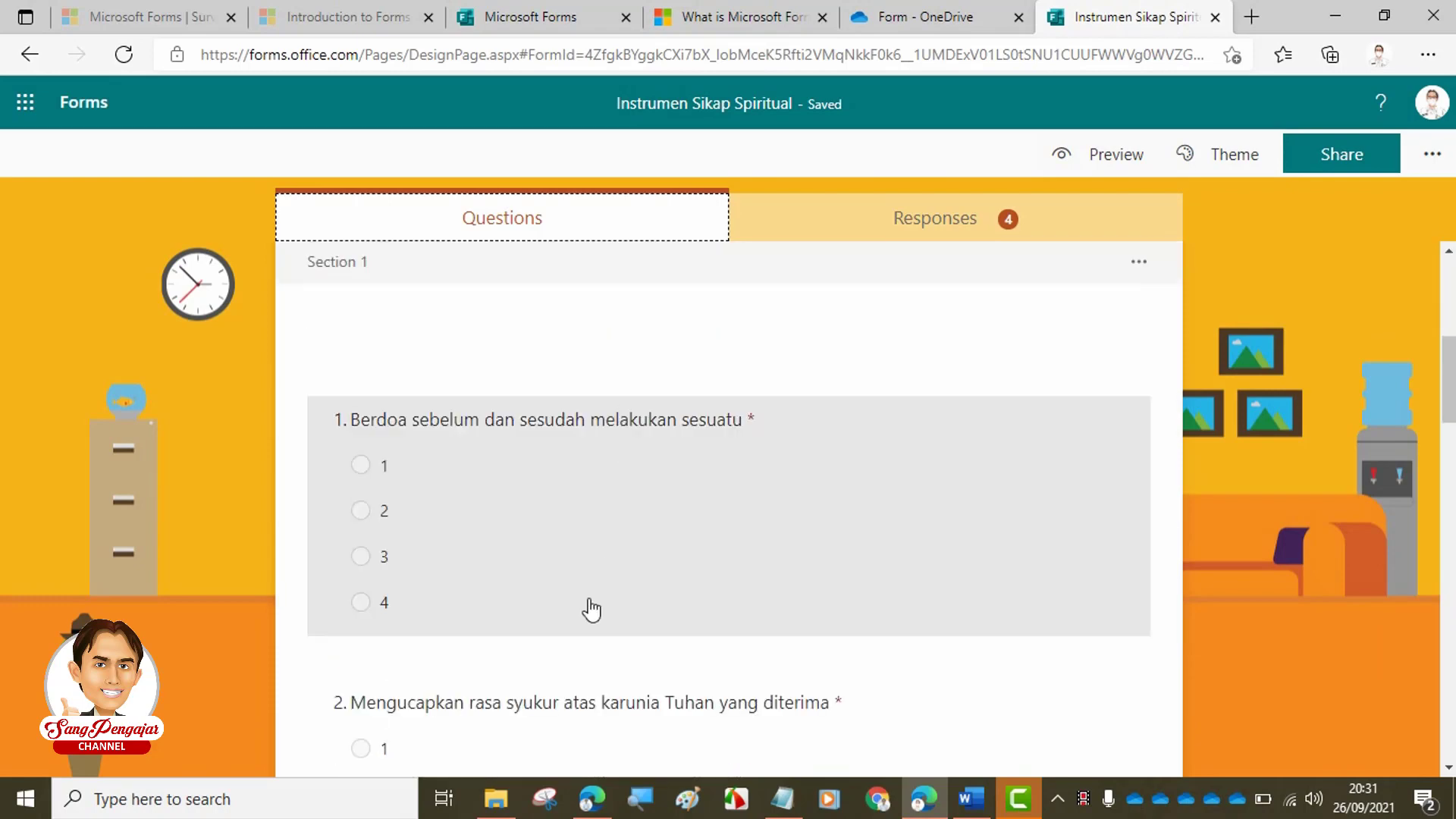
pyautogui.scroll(-4, 589, 607)
pyautogui.scroll(-10, 585, 627)
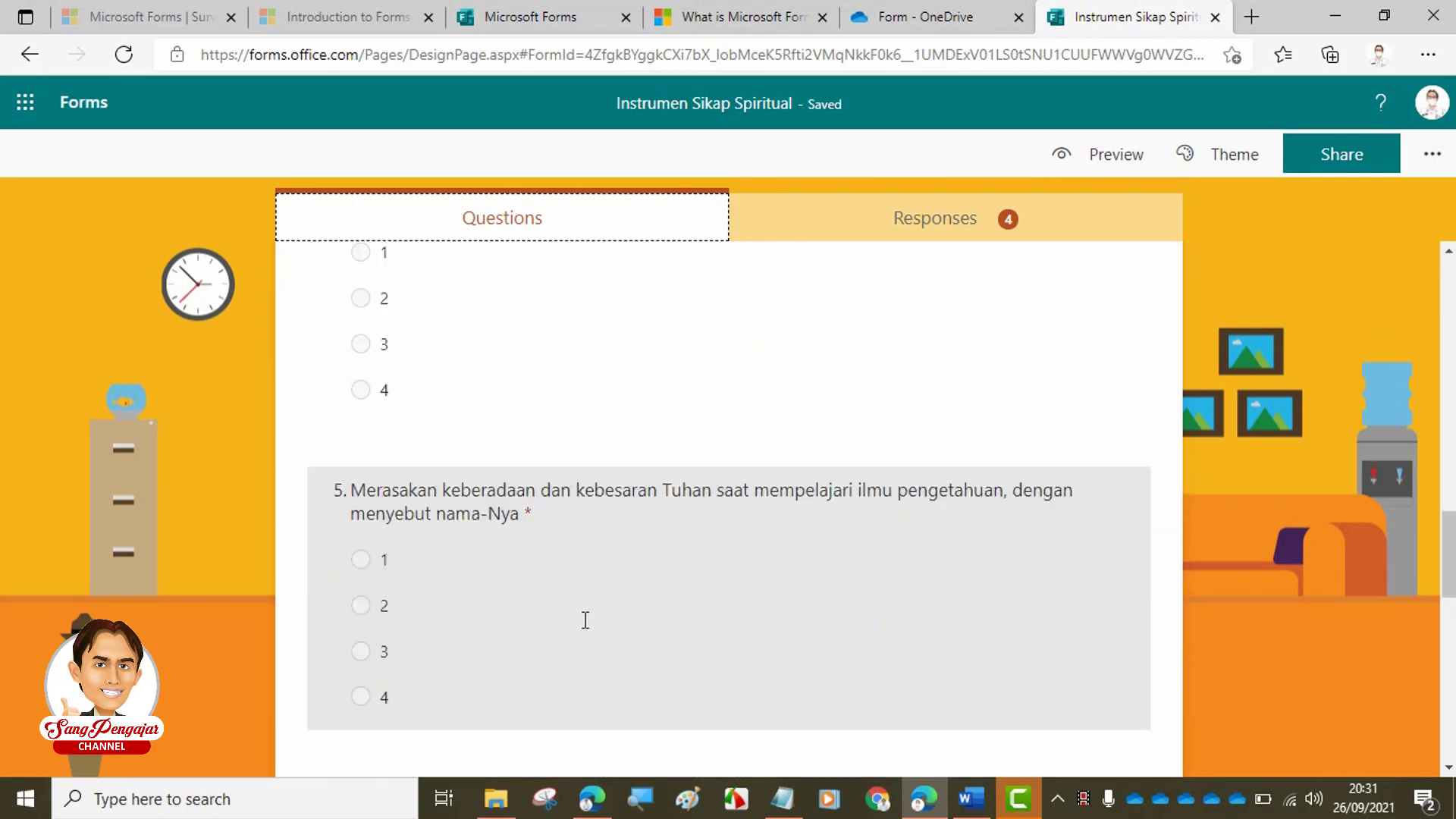
pyautogui.scroll(7, 649, 446)
pyautogui.scroll(-13, 717, 578)
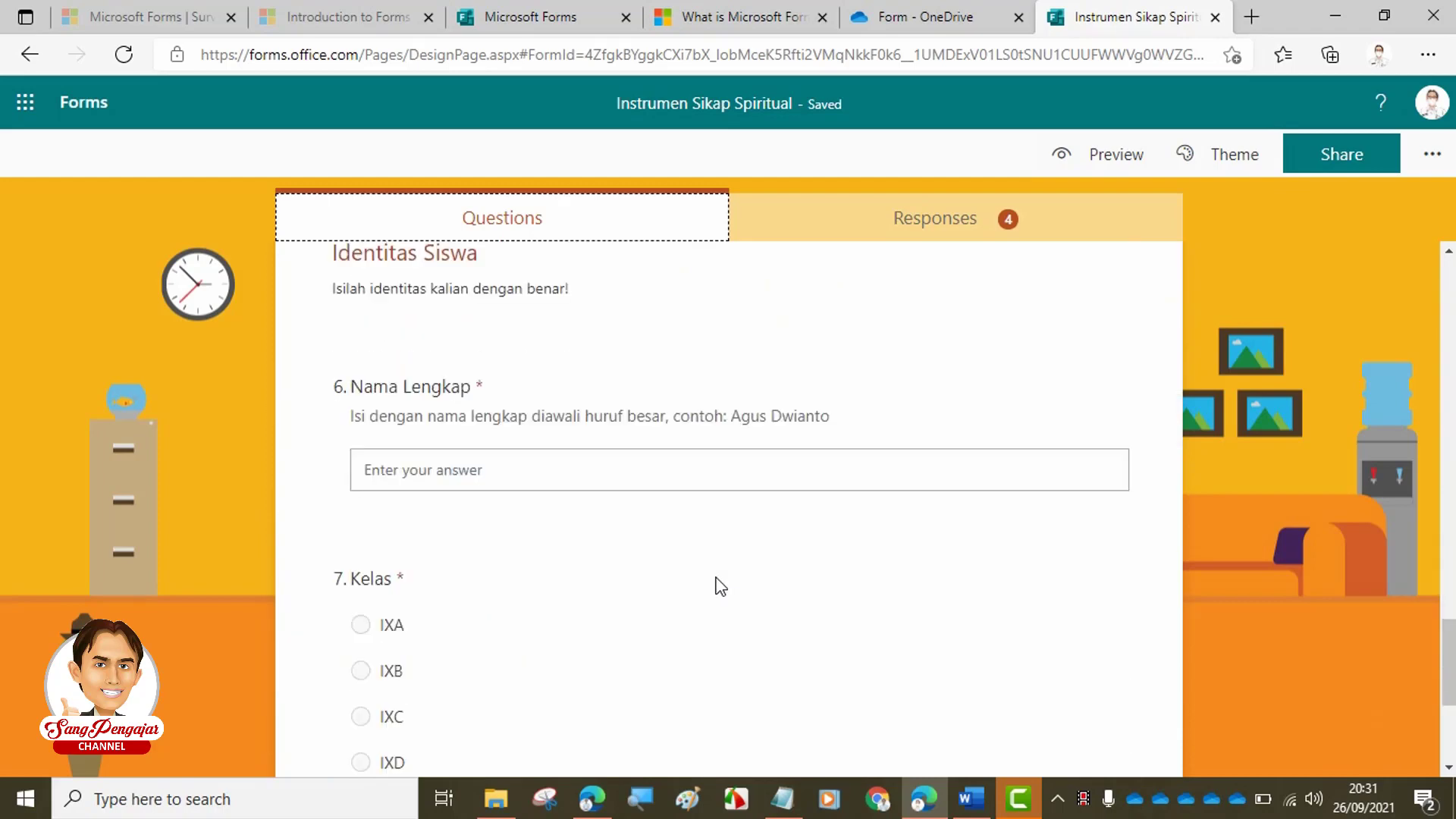
pyautogui.scroll(18, 717, 560)
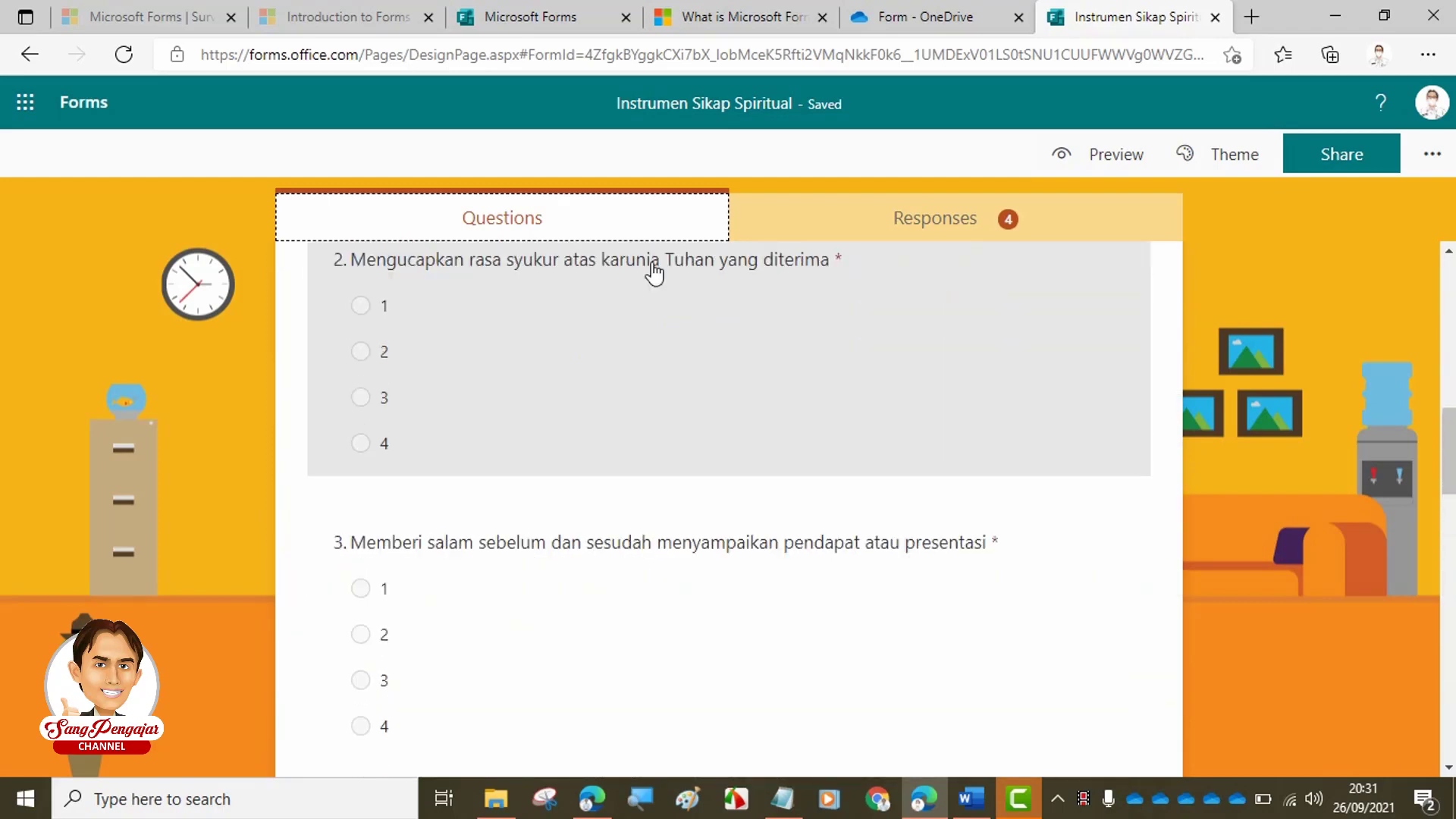
pyautogui.scroll(5, 653, 274)
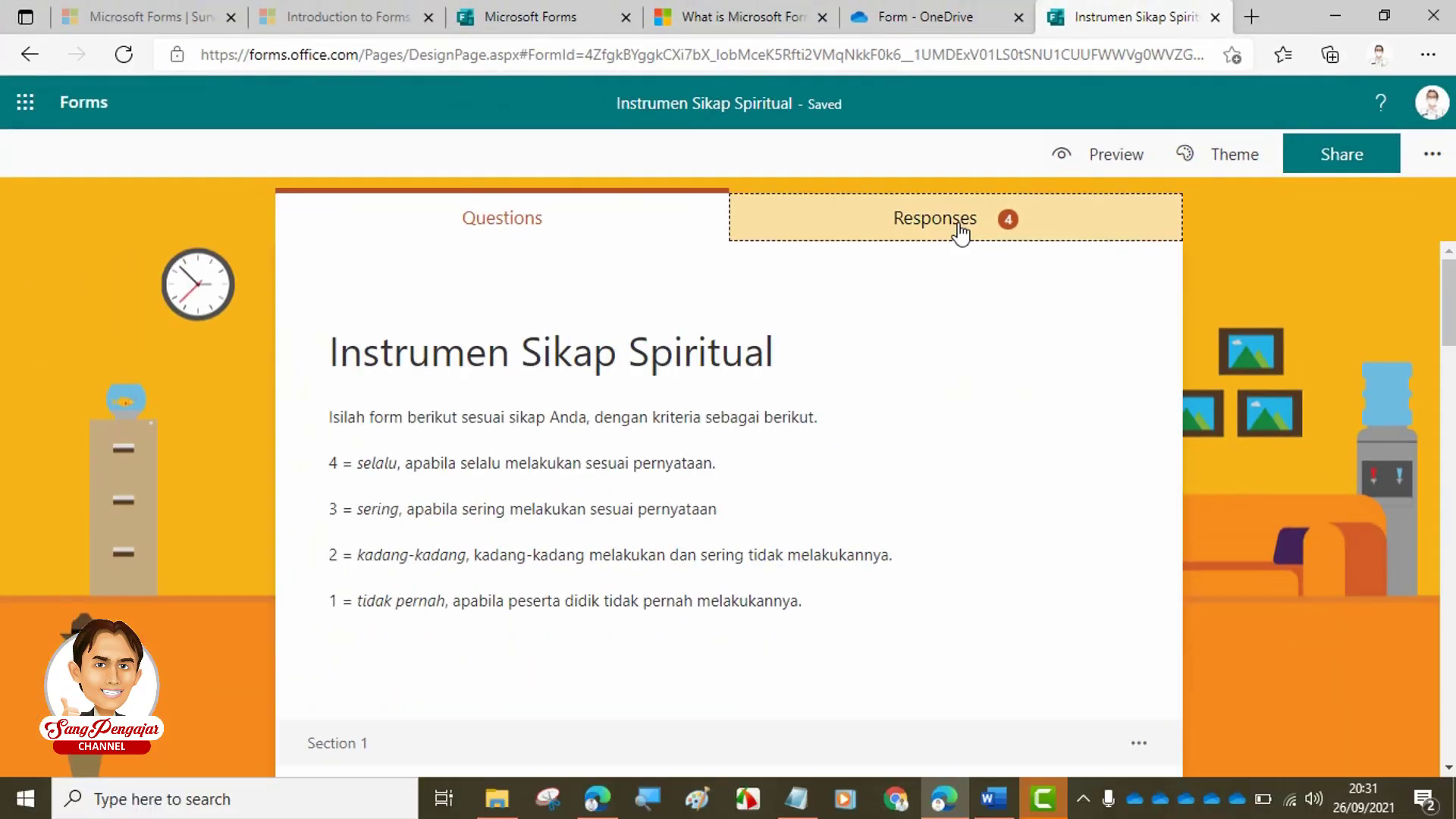
# - Open the Responses summary and look over the first question charts
pyautogui.click(733, 421)
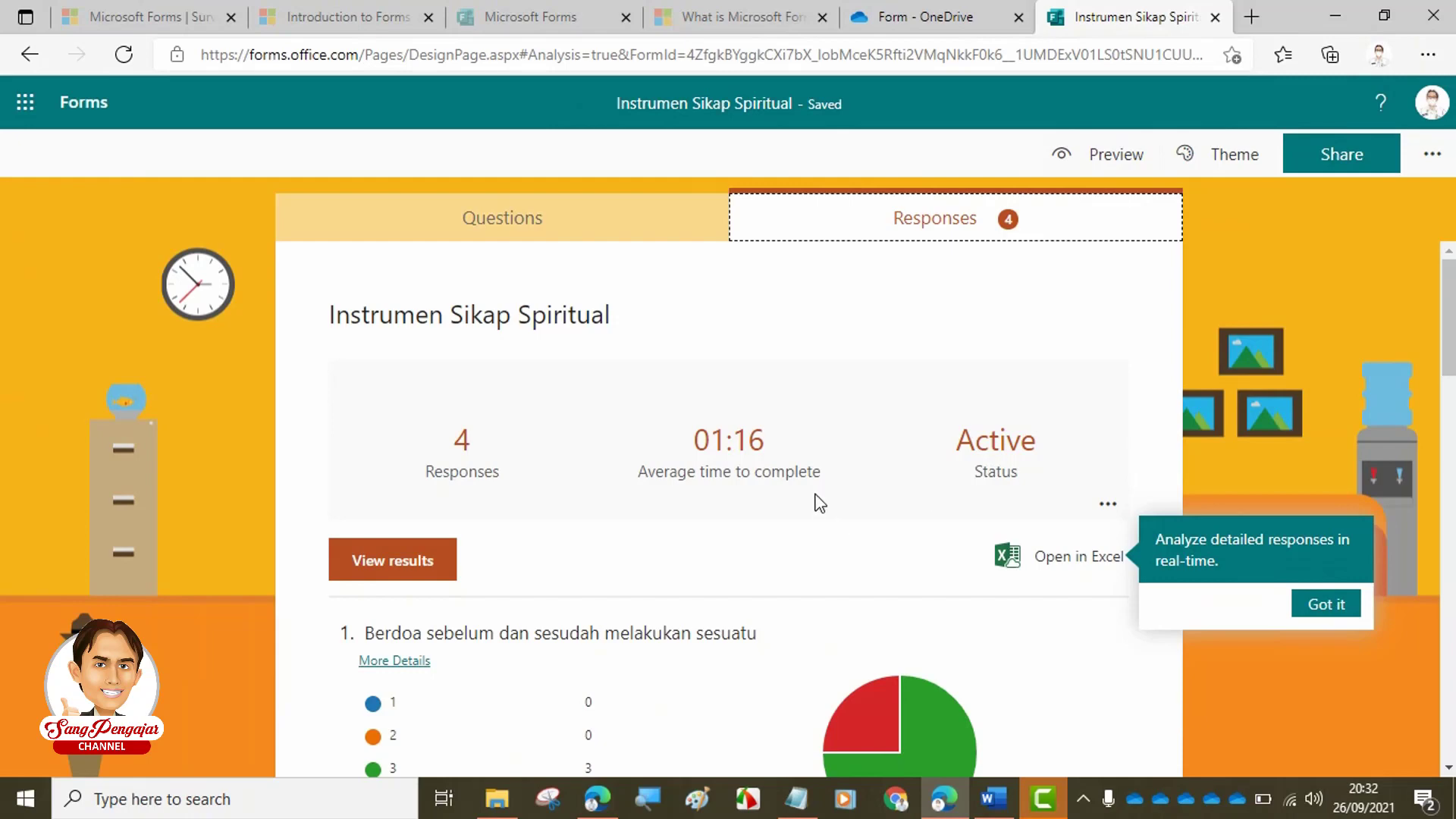
pyautogui.scroll(-2, 606, 531)
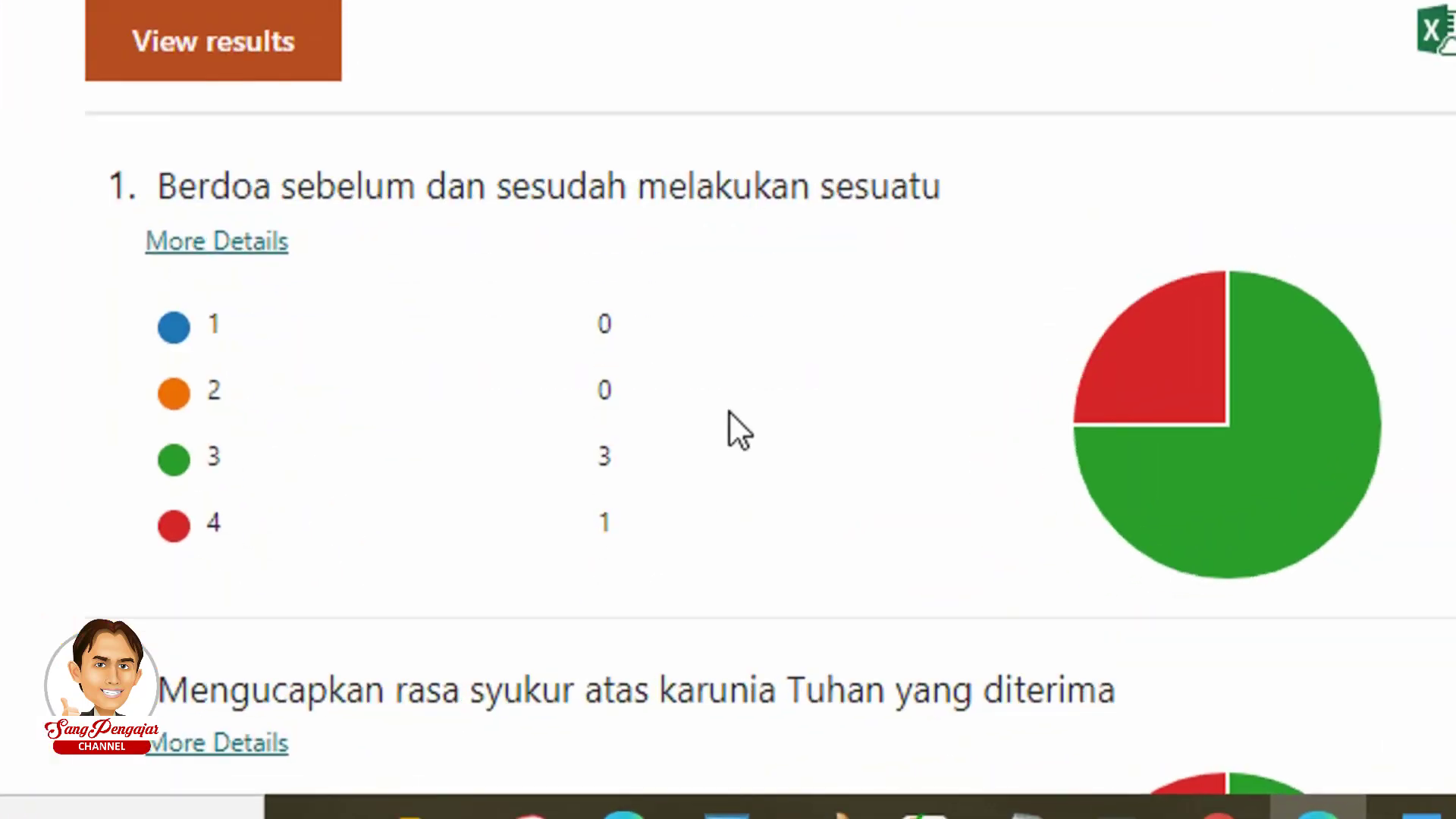
pyautogui.moveTo(1168, 371)
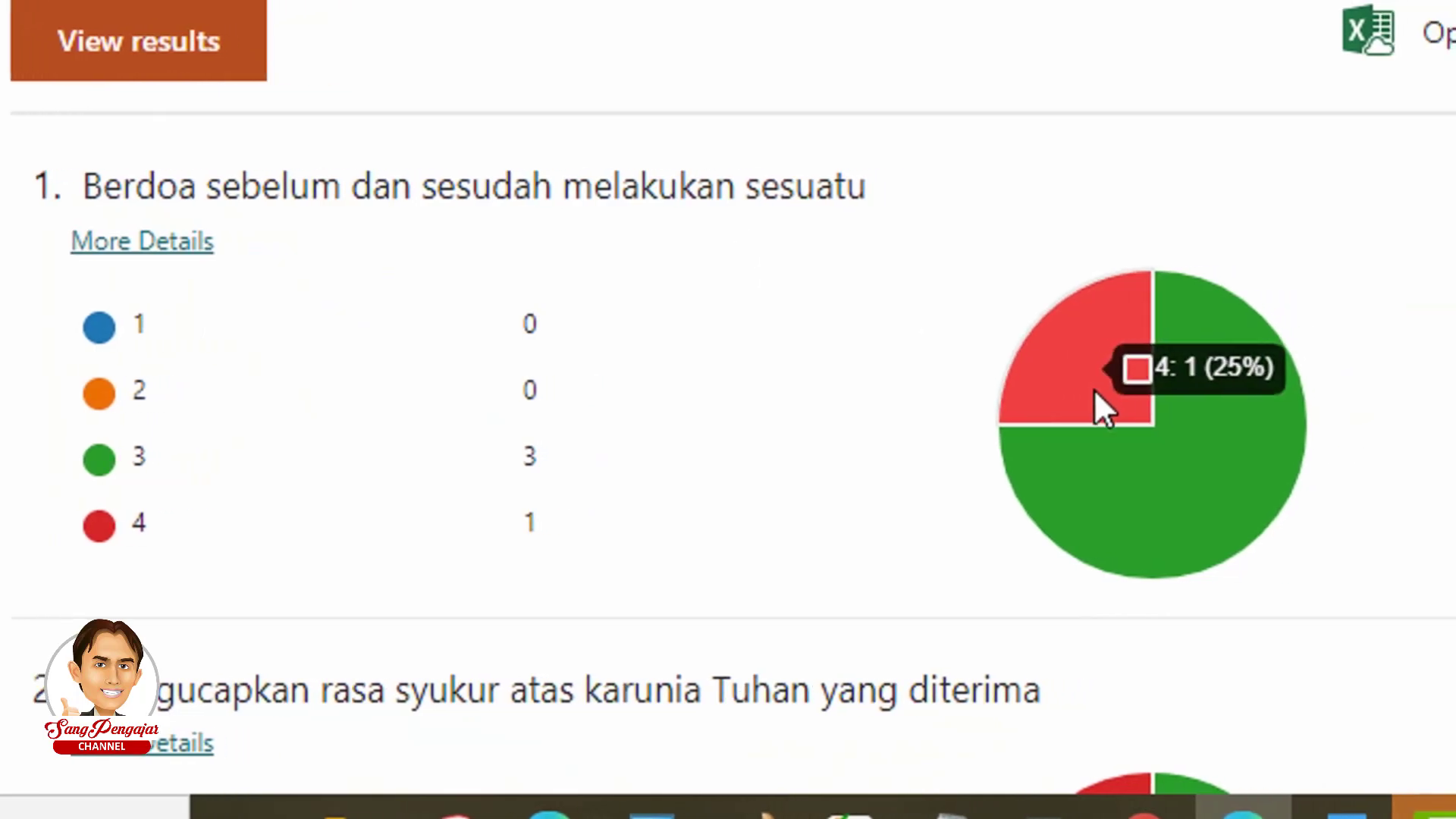
pyautogui.moveTo(1104, 489)
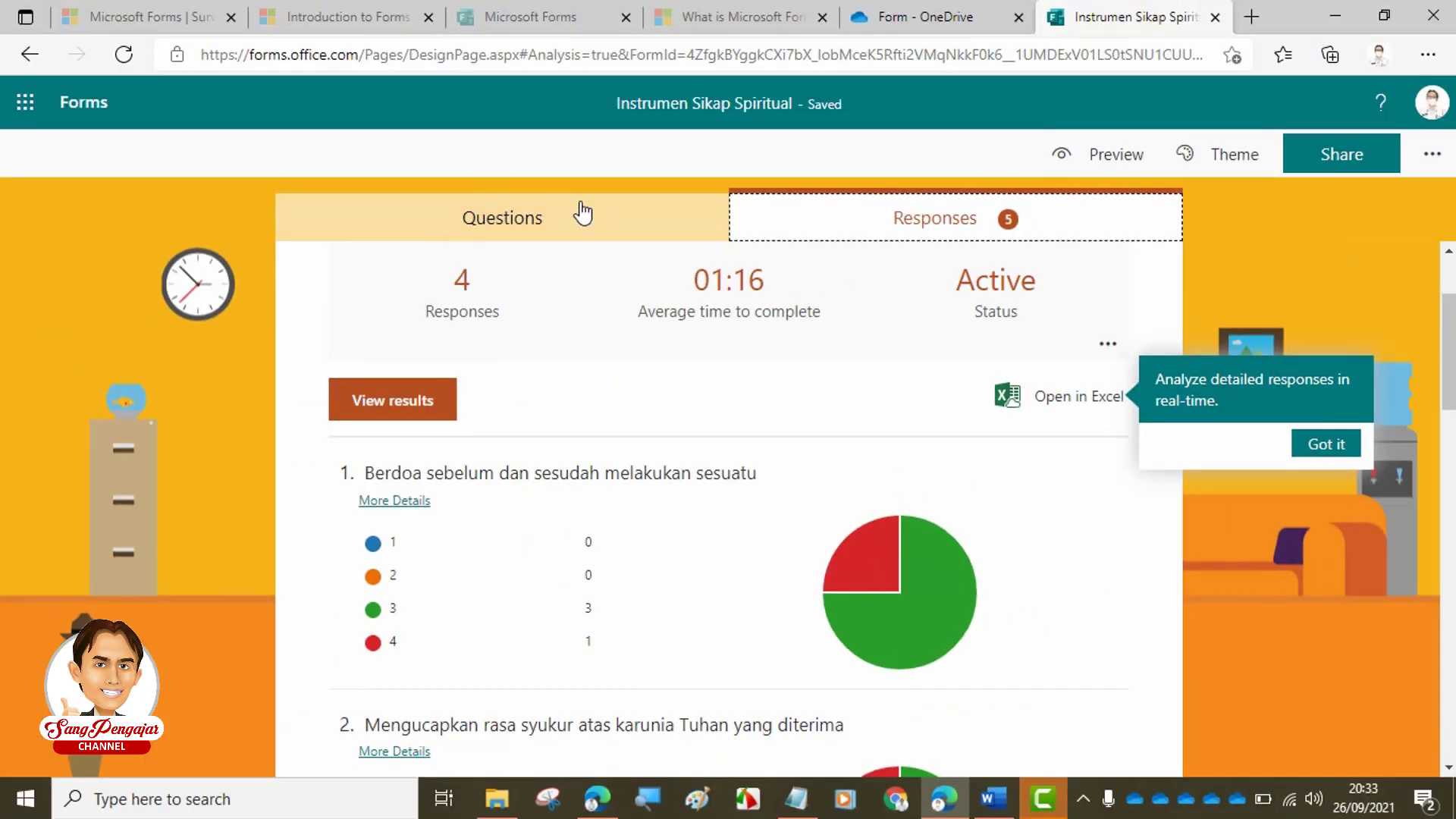
# - Refresh the summary to 9 responses and scroll through each question's pie chart
pyautogui.click(580, 212)
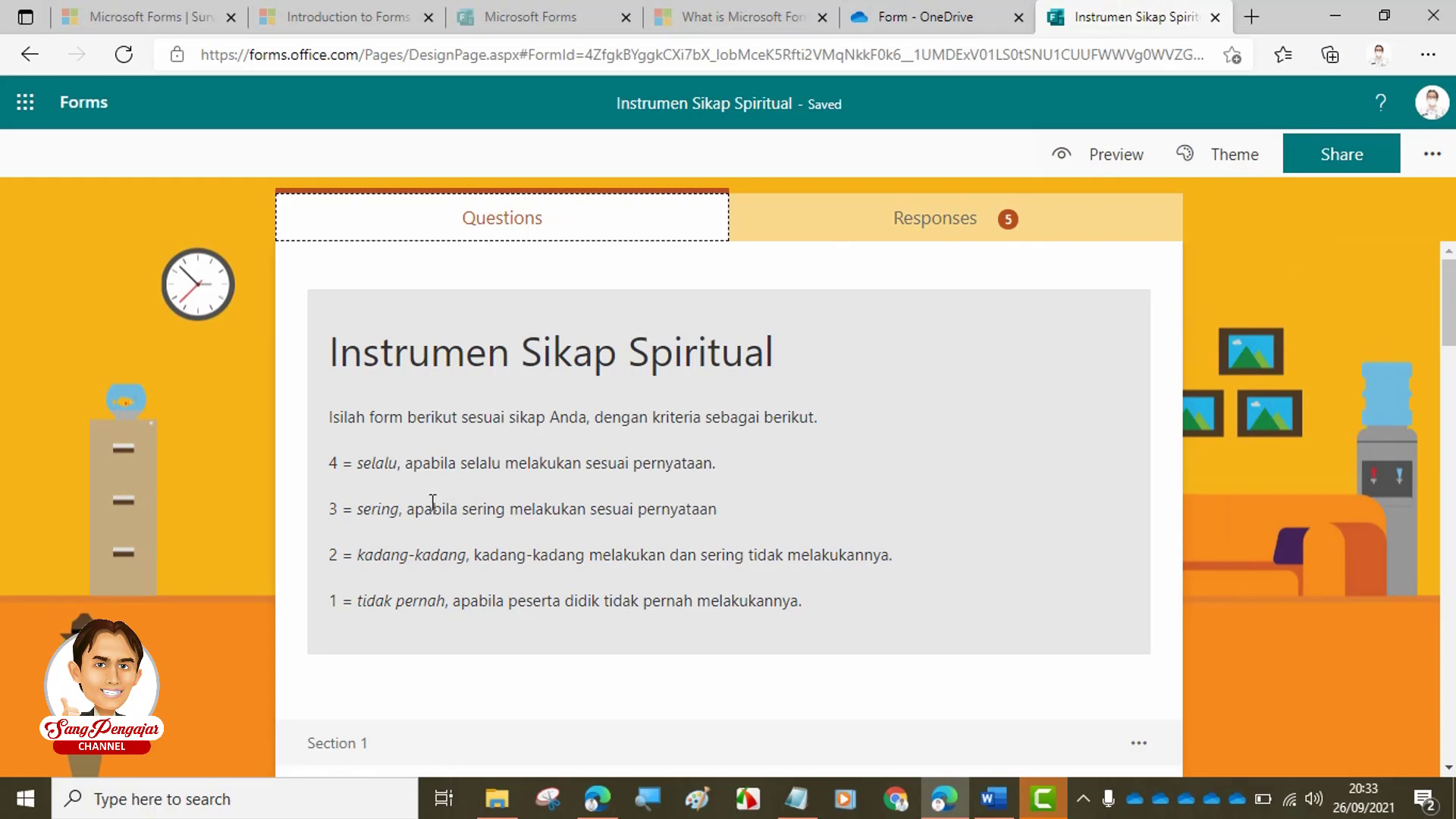
pyautogui.click(905, 214)
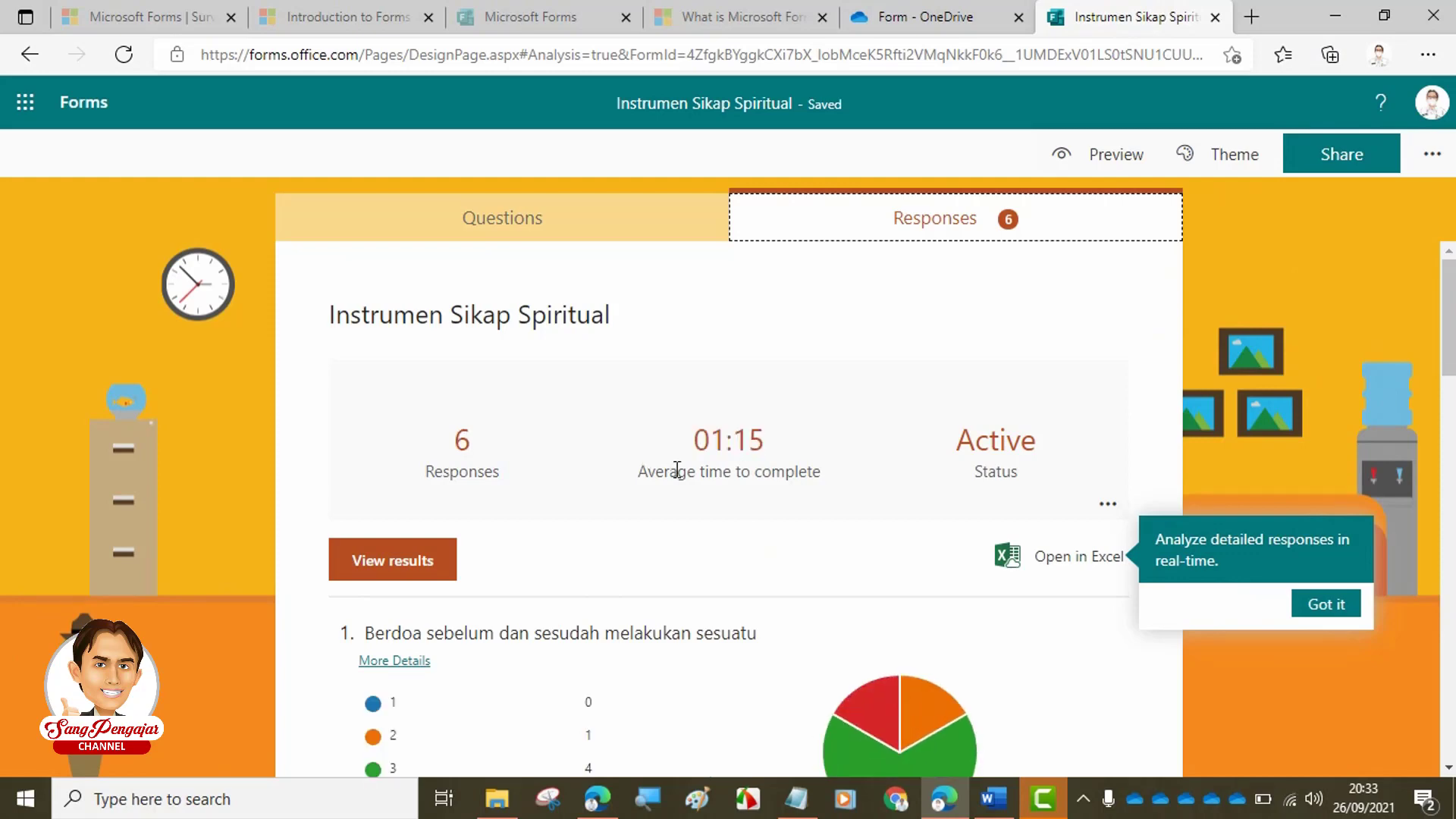
pyautogui.scroll(-4, 663, 539)
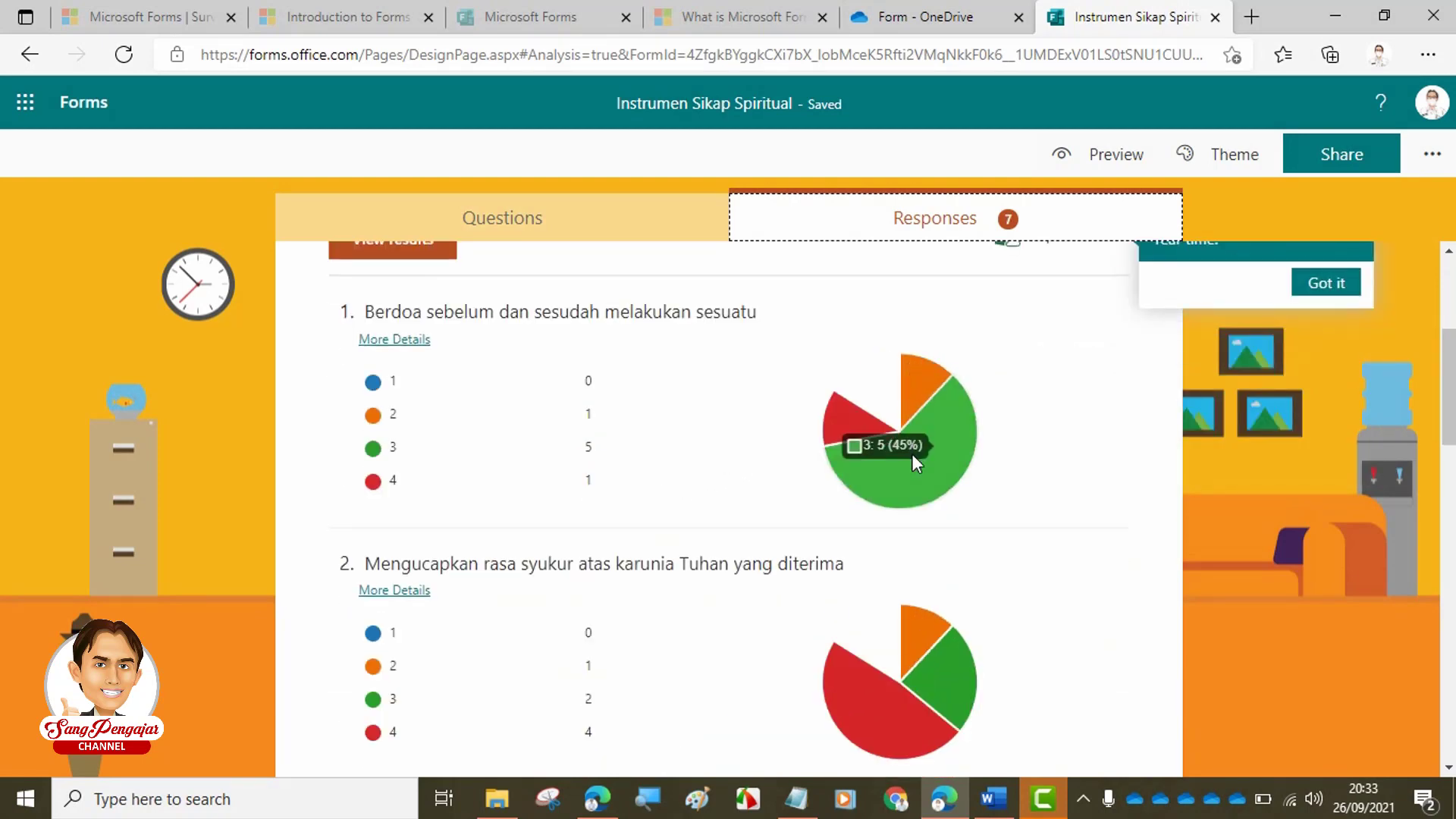
pyautogui.scroll(2, 872, 474)
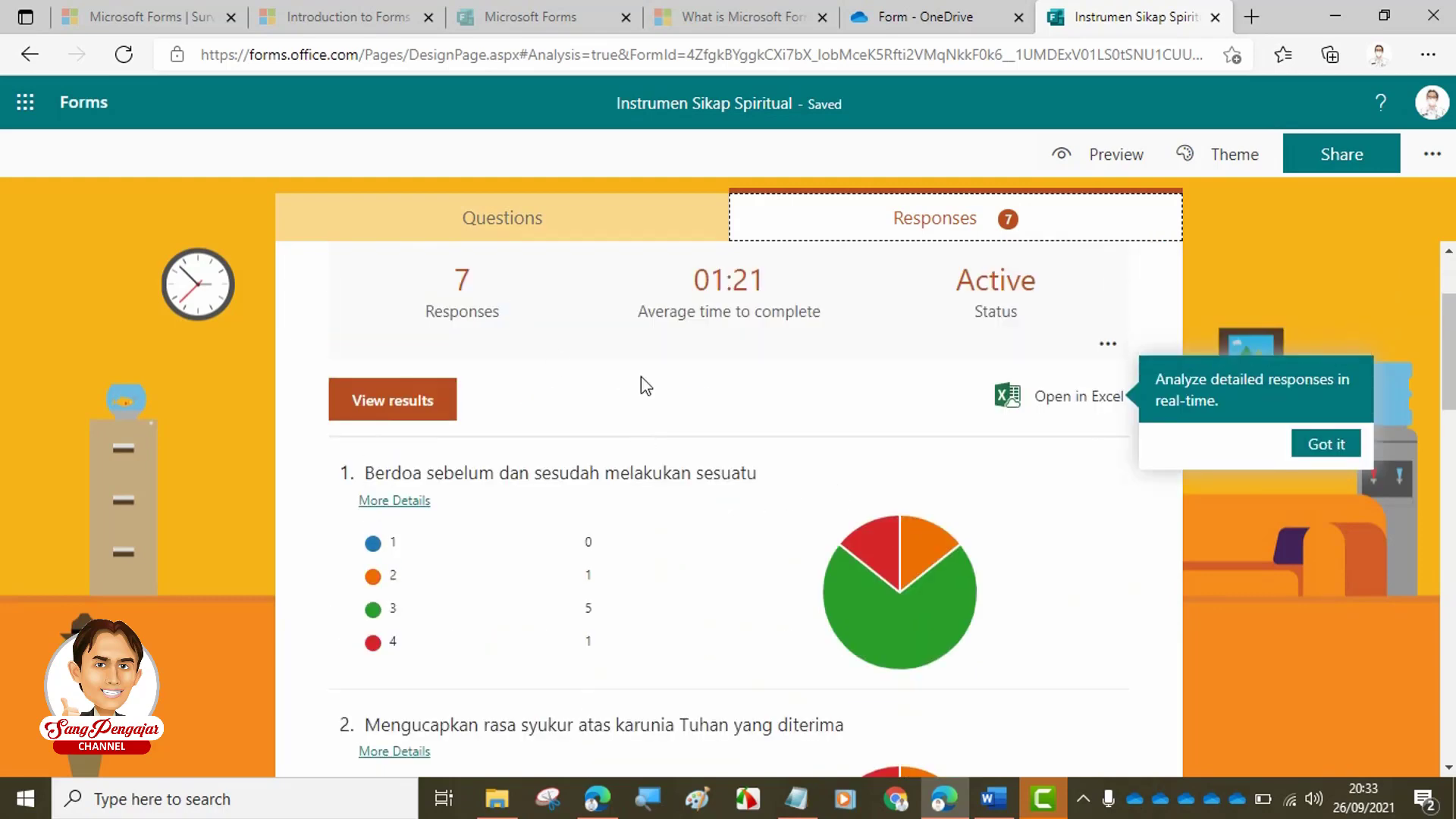
pyautogui.moveTo(875, 599)
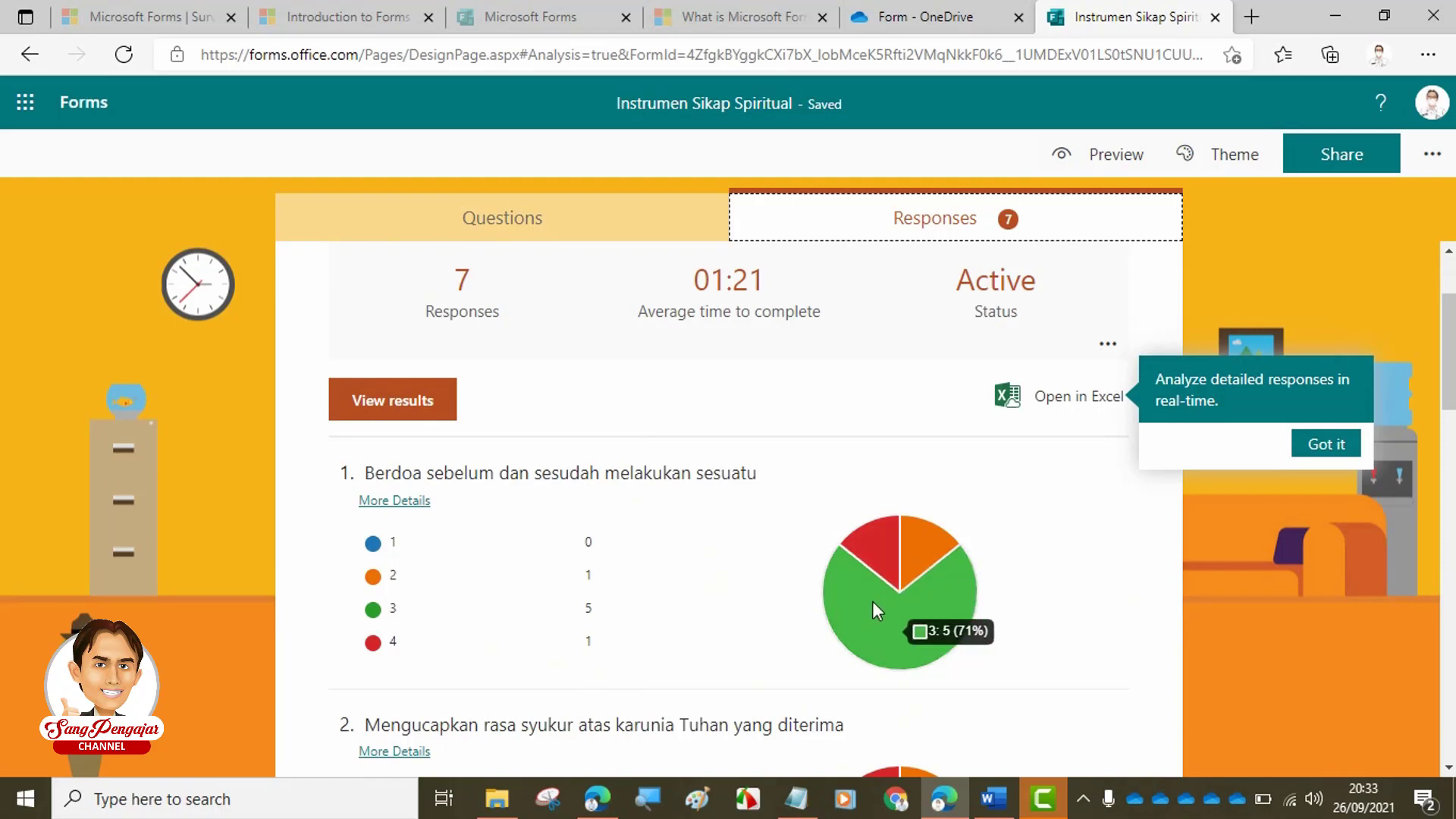
pyautogui.moveTo(917, 545)
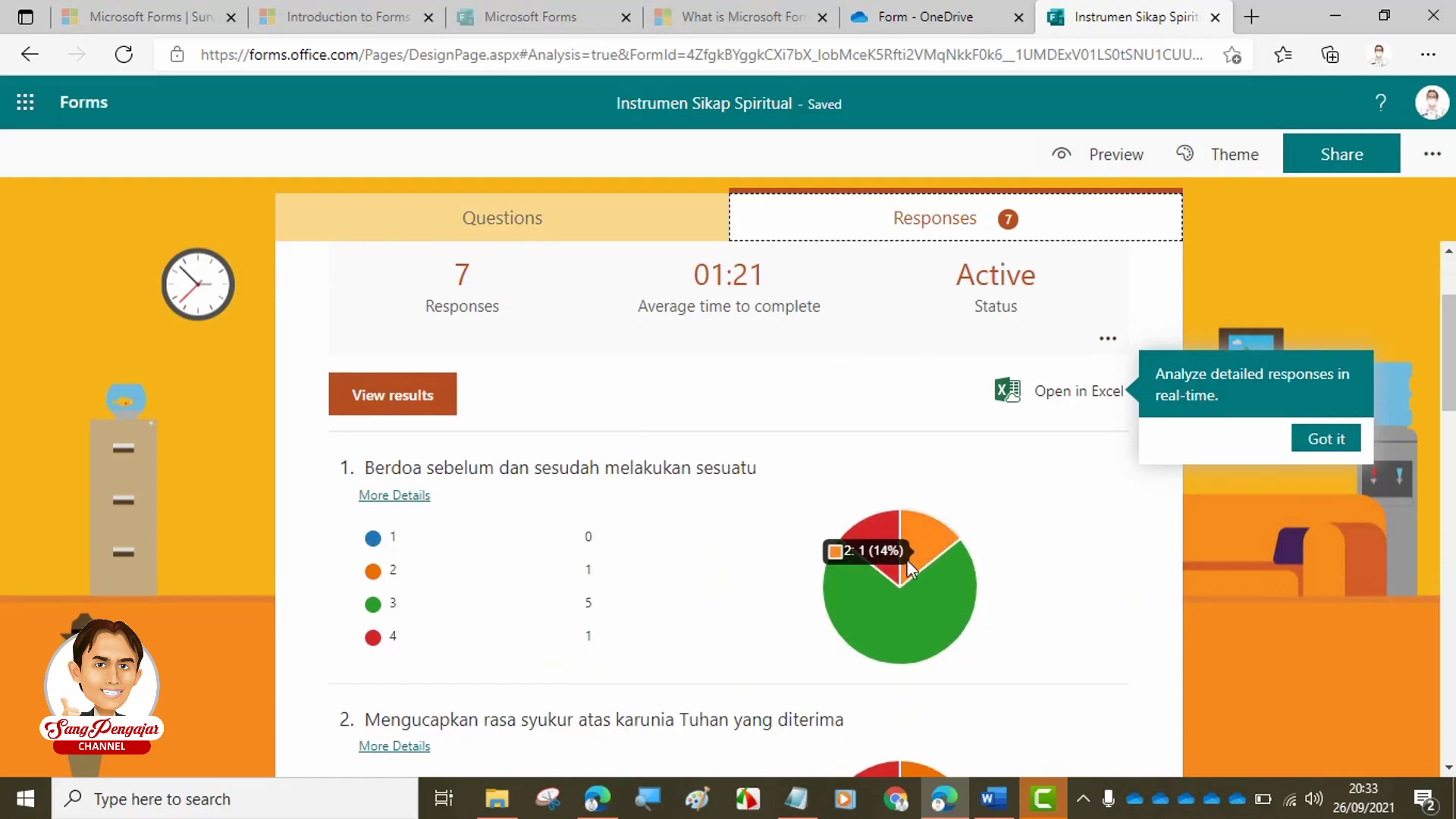
pyautogui.scroll(-4, 906, 558)
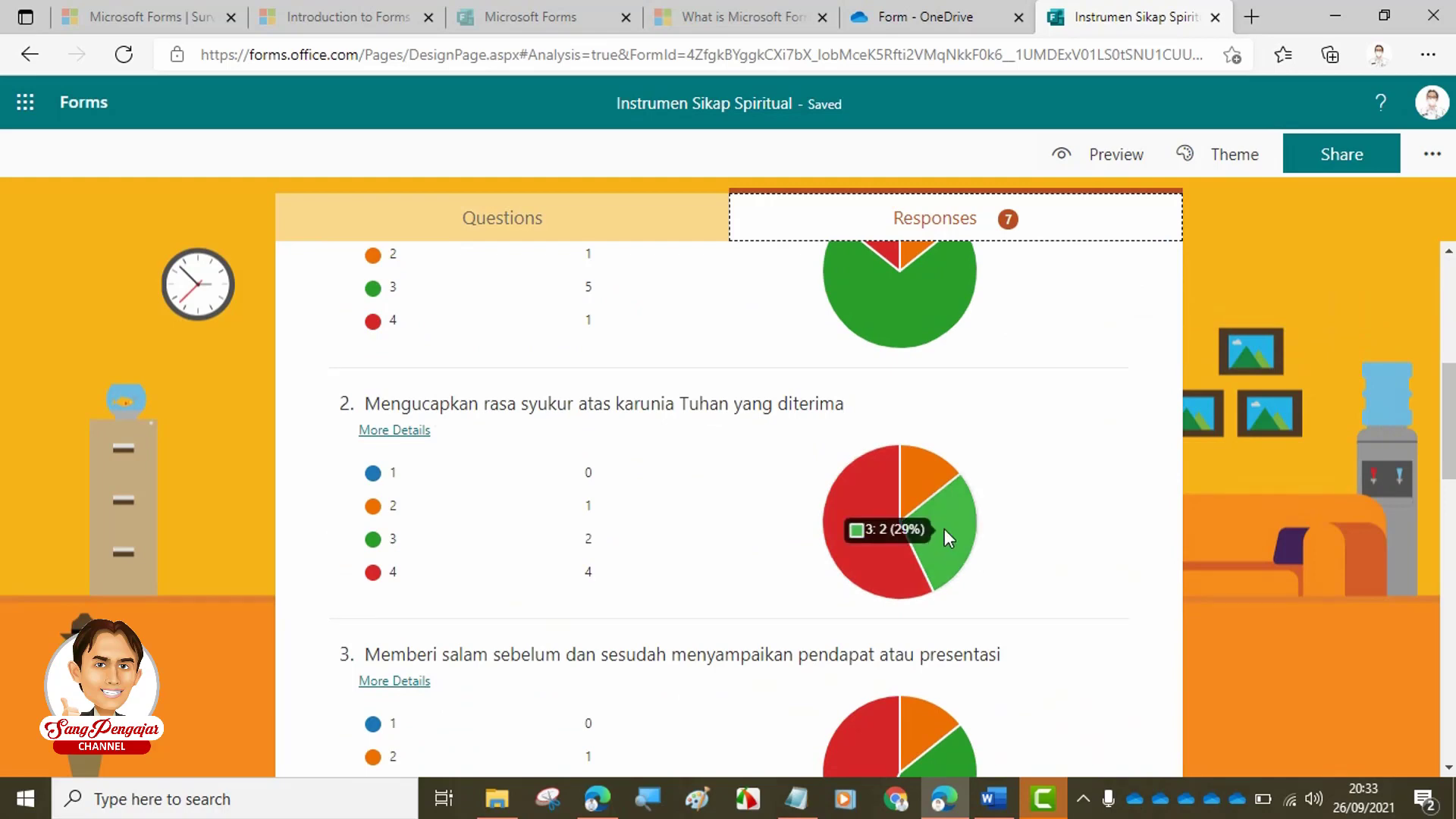
pyautogui.scroll(-4, 942, 534)
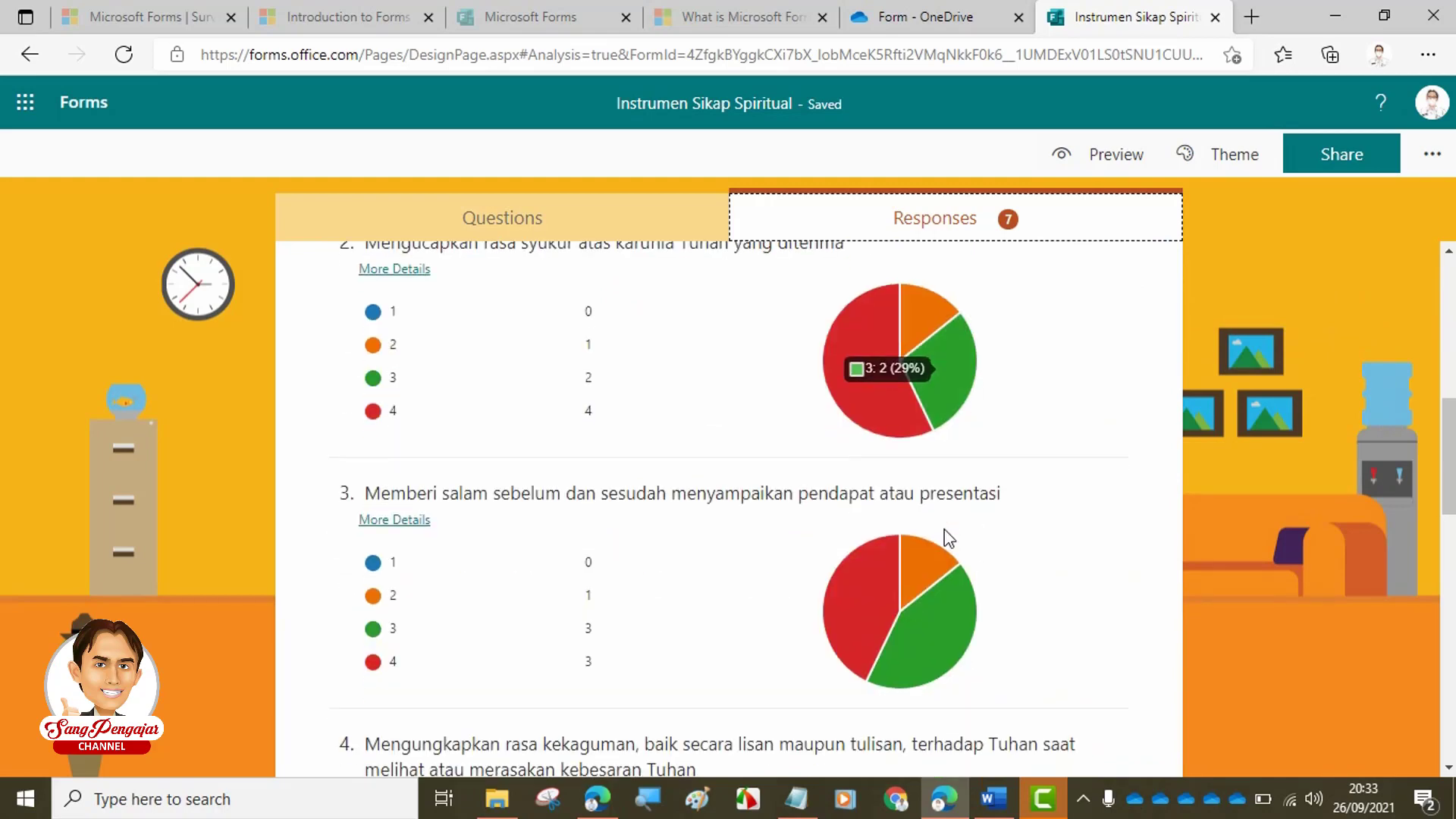
pyautogui.scroll(-3, 938, 496)
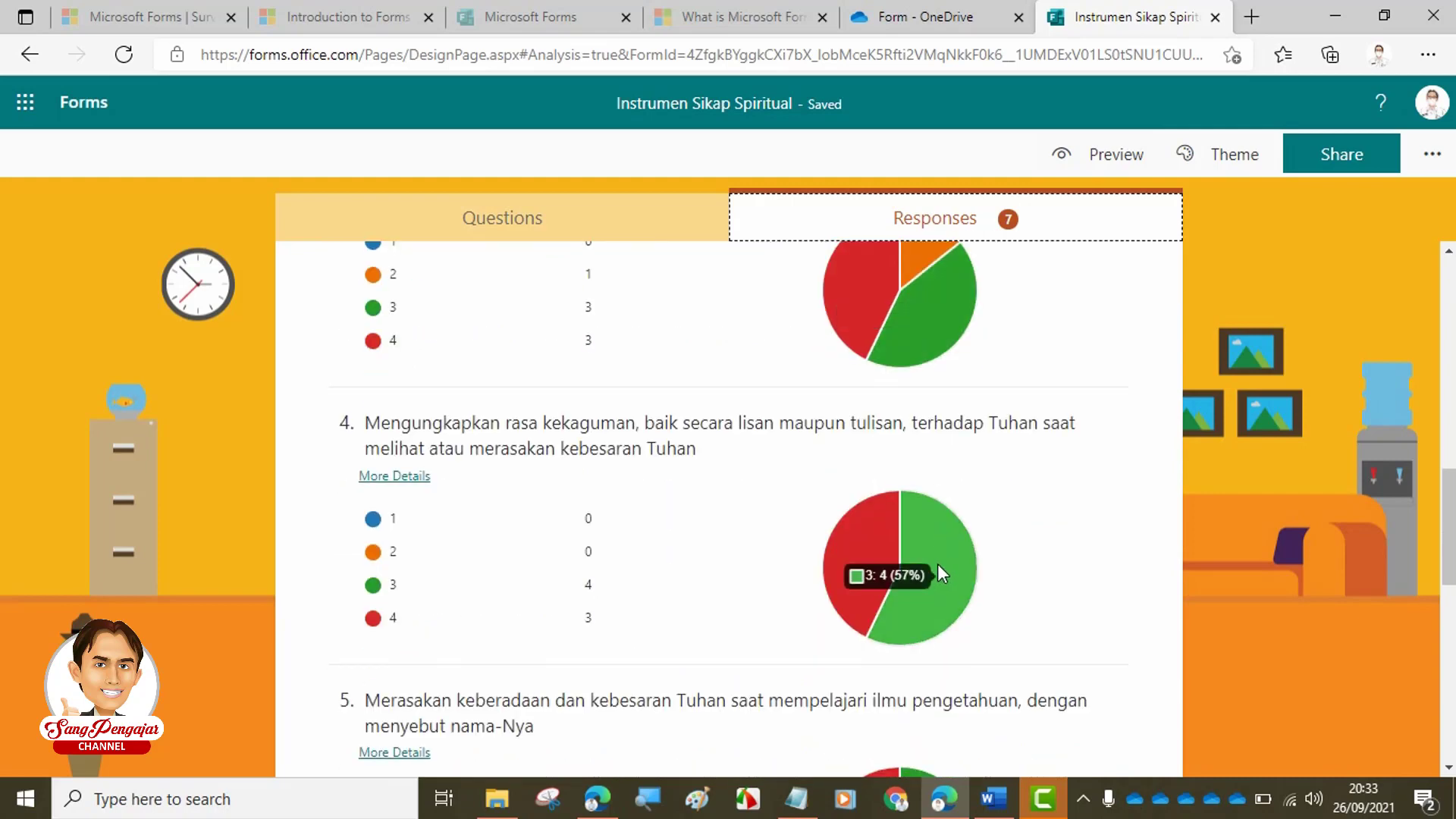
pyautogui.moveTo(876, 532)
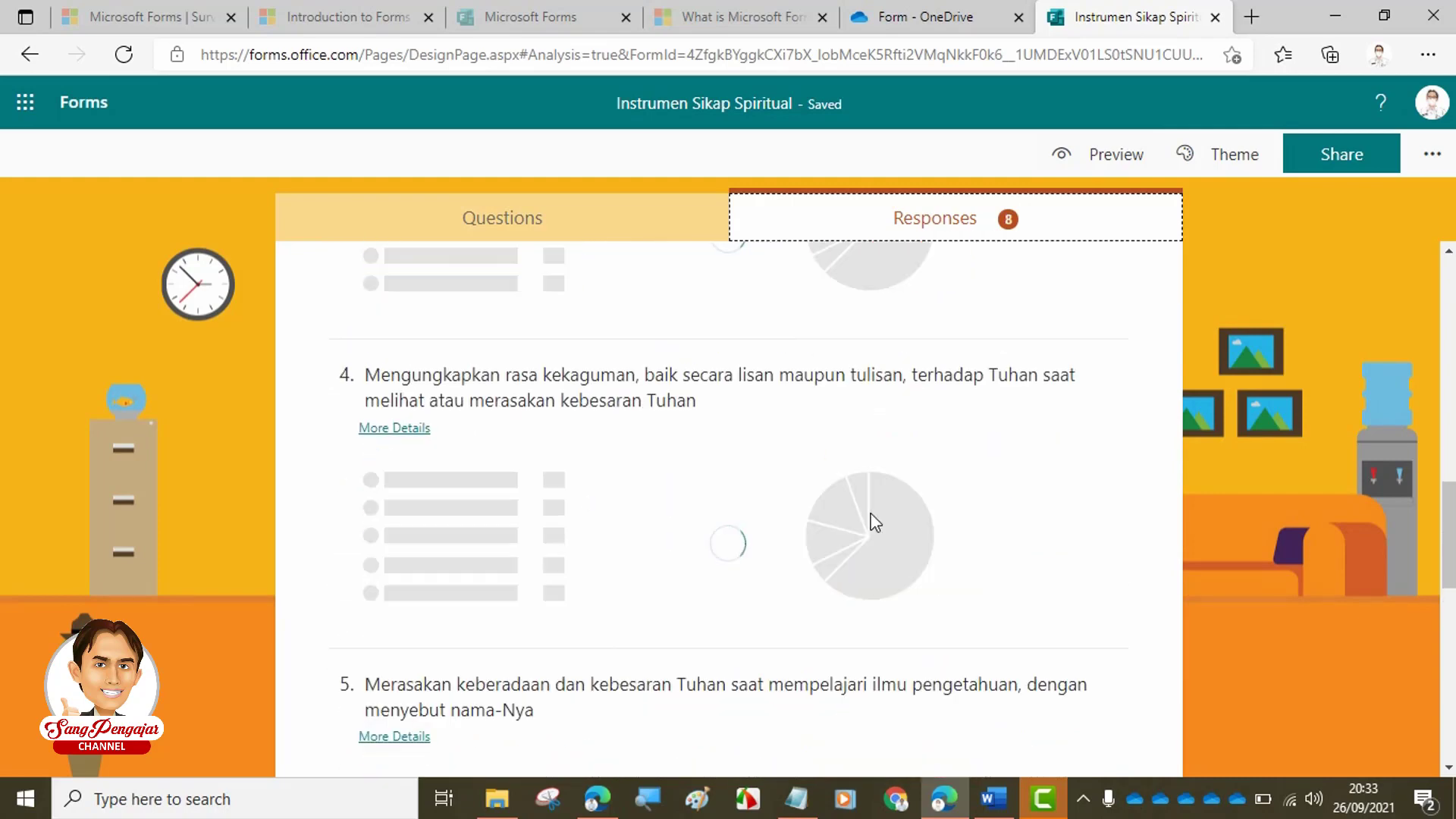
pyautogui.scroll(-2, 872, 523)
pyautogui.scroll(-7, 910, 568)
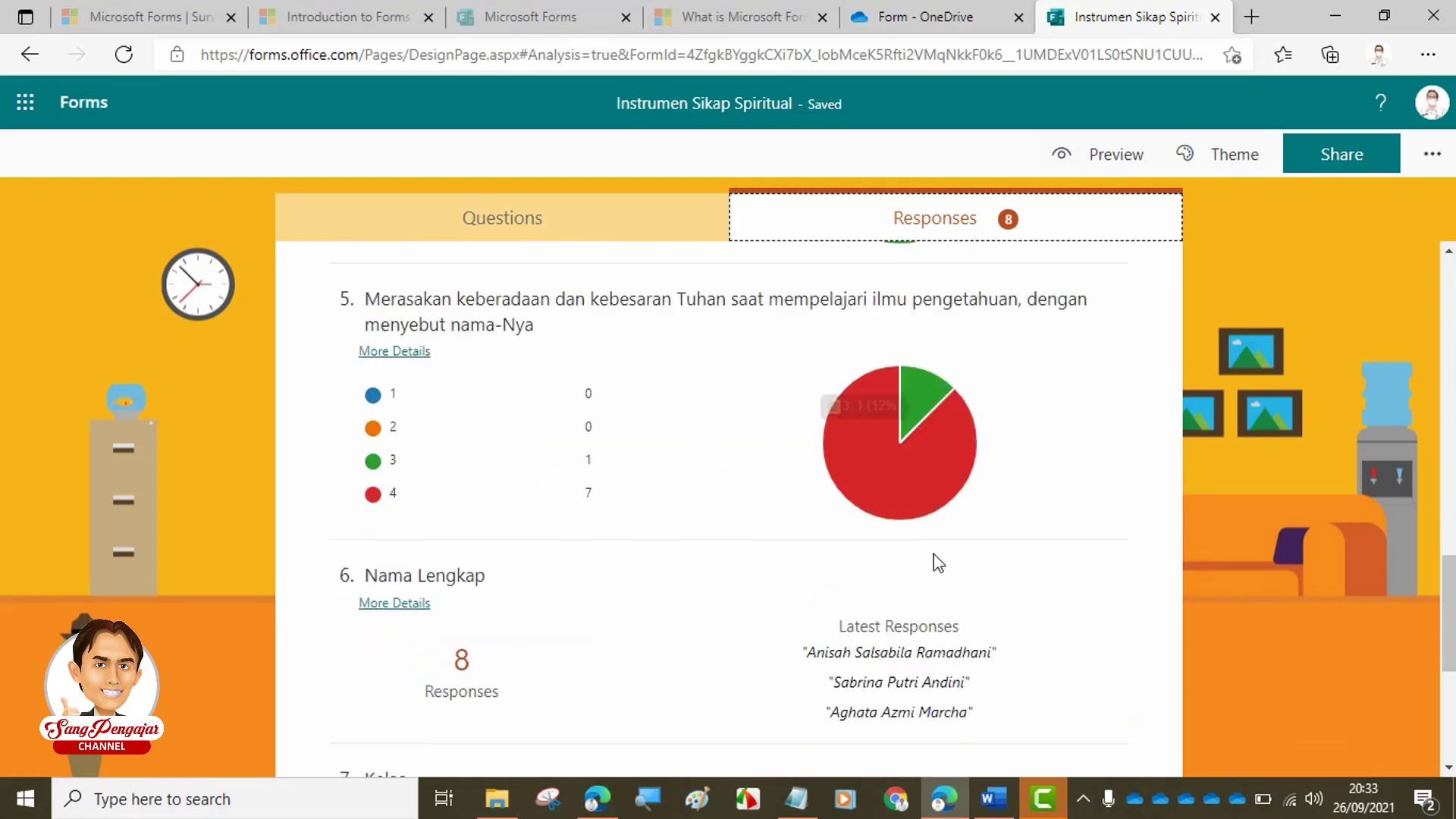
pyautogui.scroll(15, 970, 561)
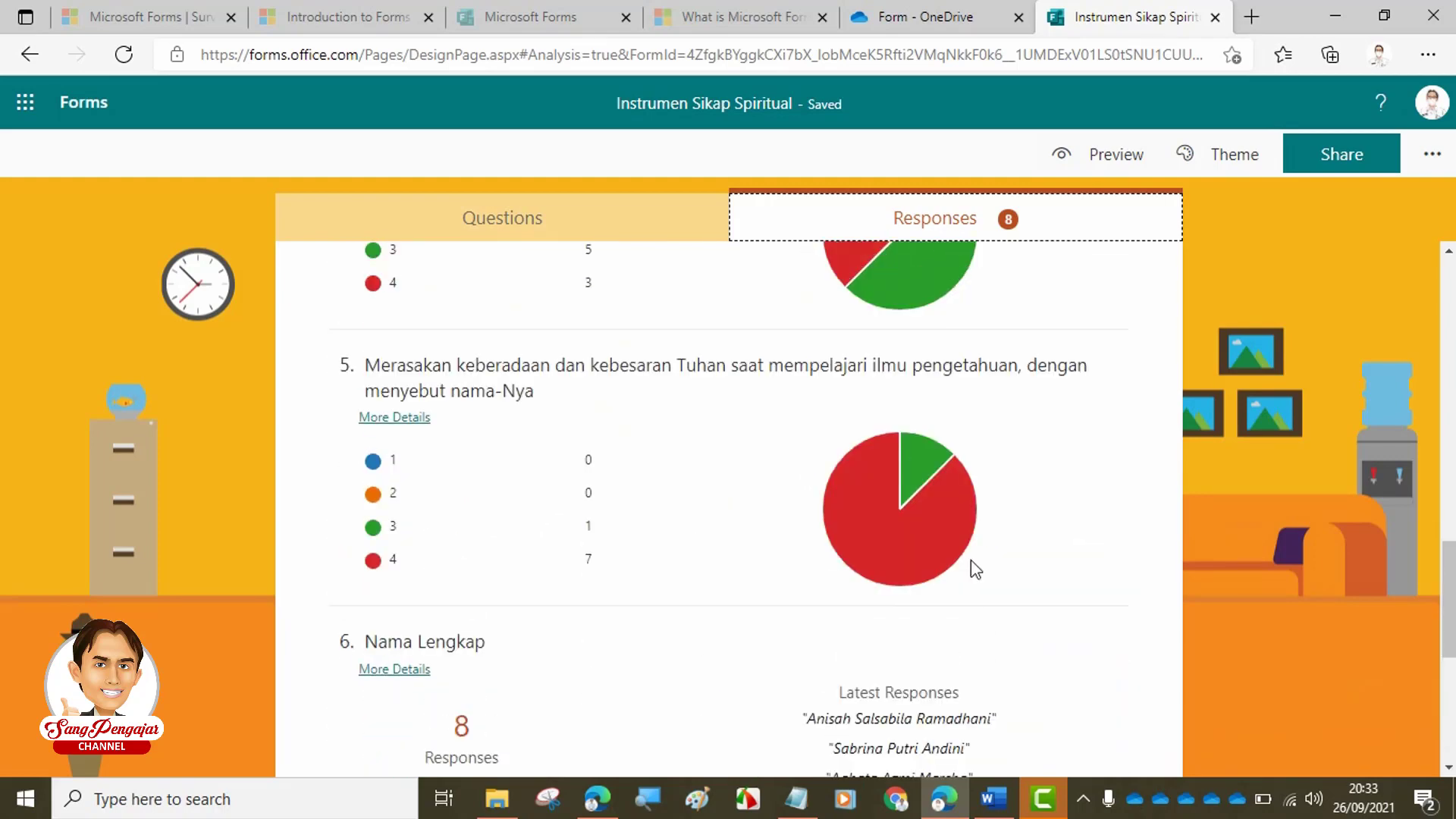
pyautogui.scroll(4, 967, 515)
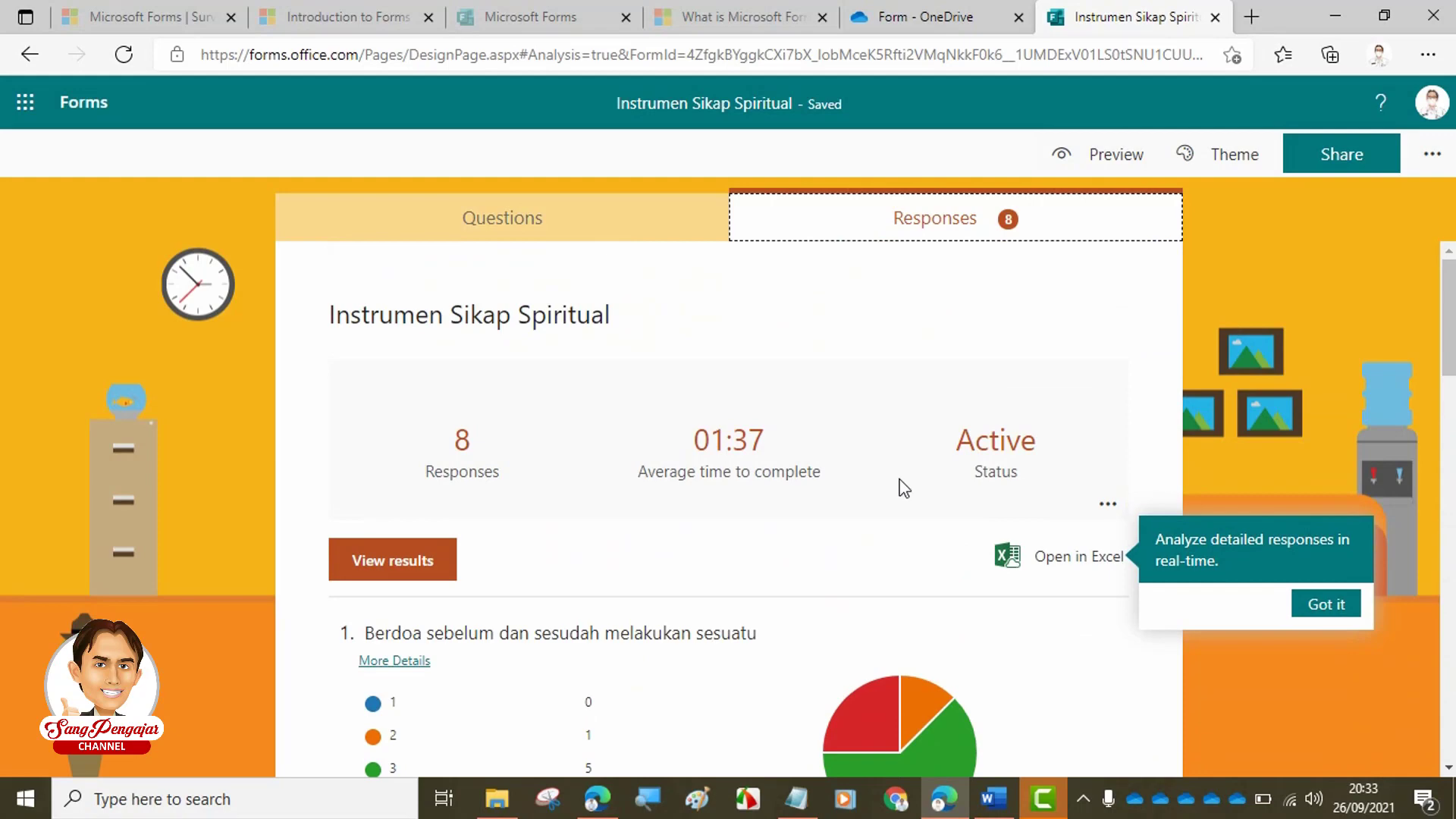
pyautogui.scroll(-1, 830, 495)
pyautogui.scroll(1, 829, 493)
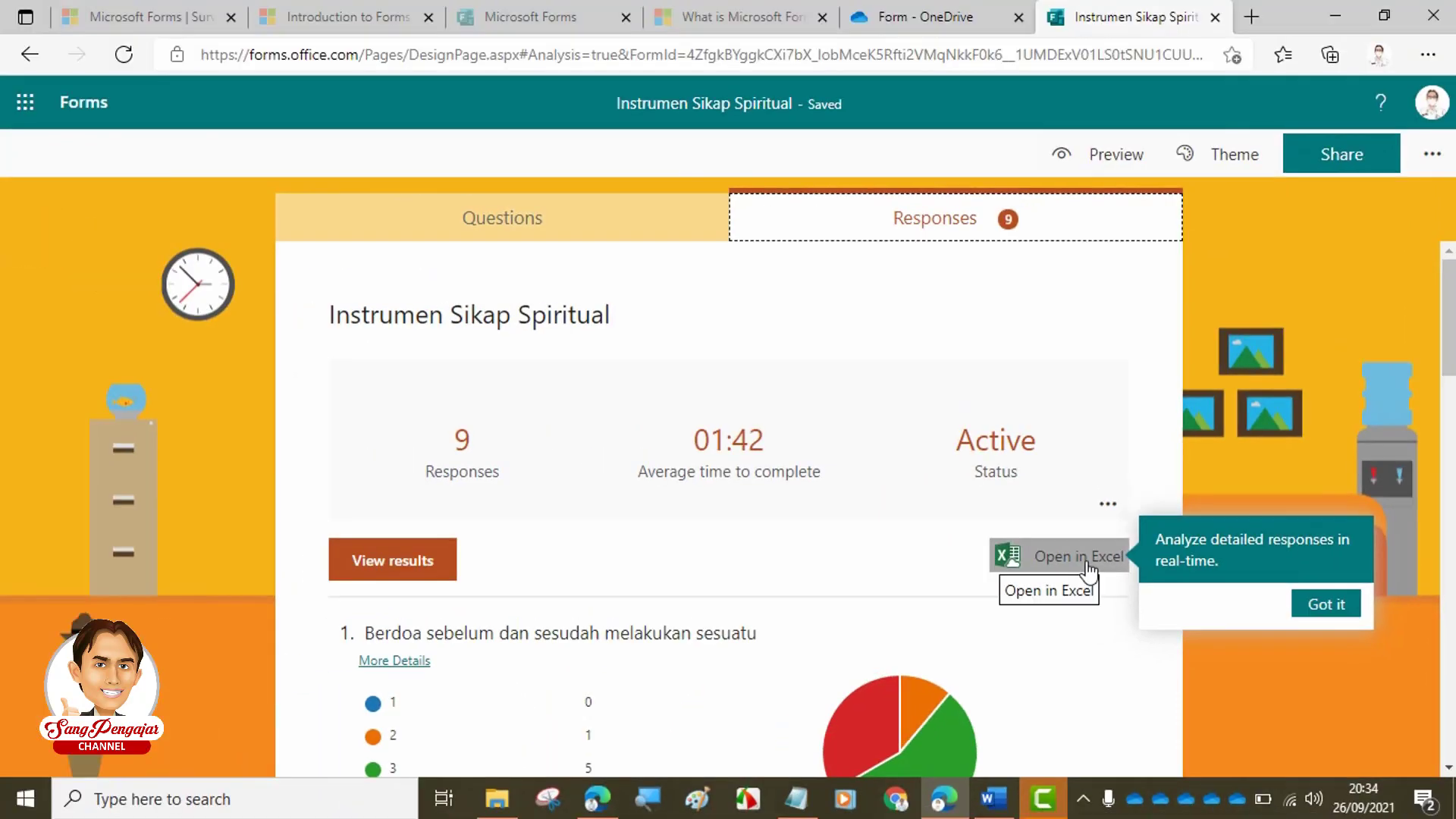
pyautogui.click(918, 17)
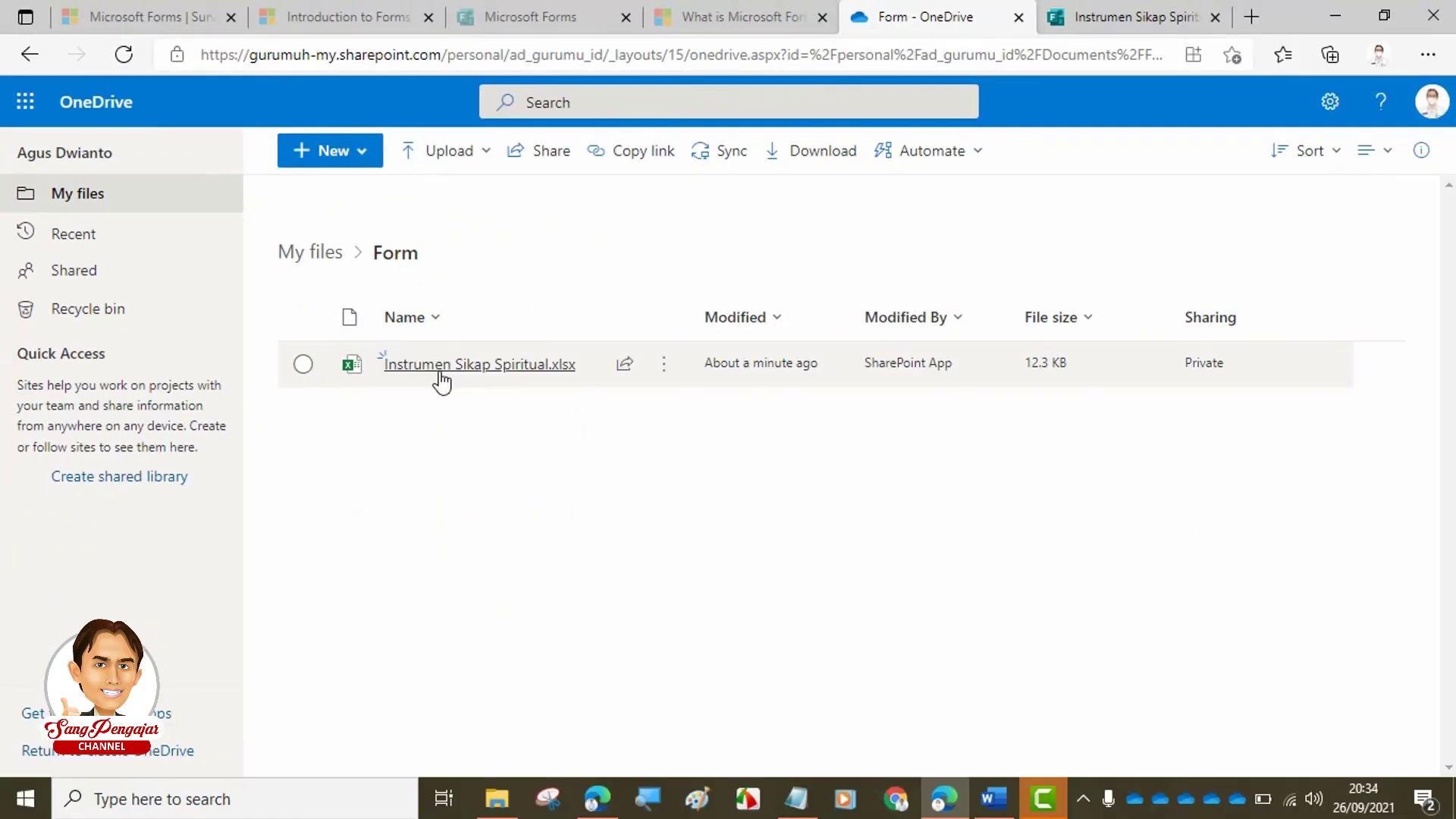
pyautogui.moveTo(440, 377)
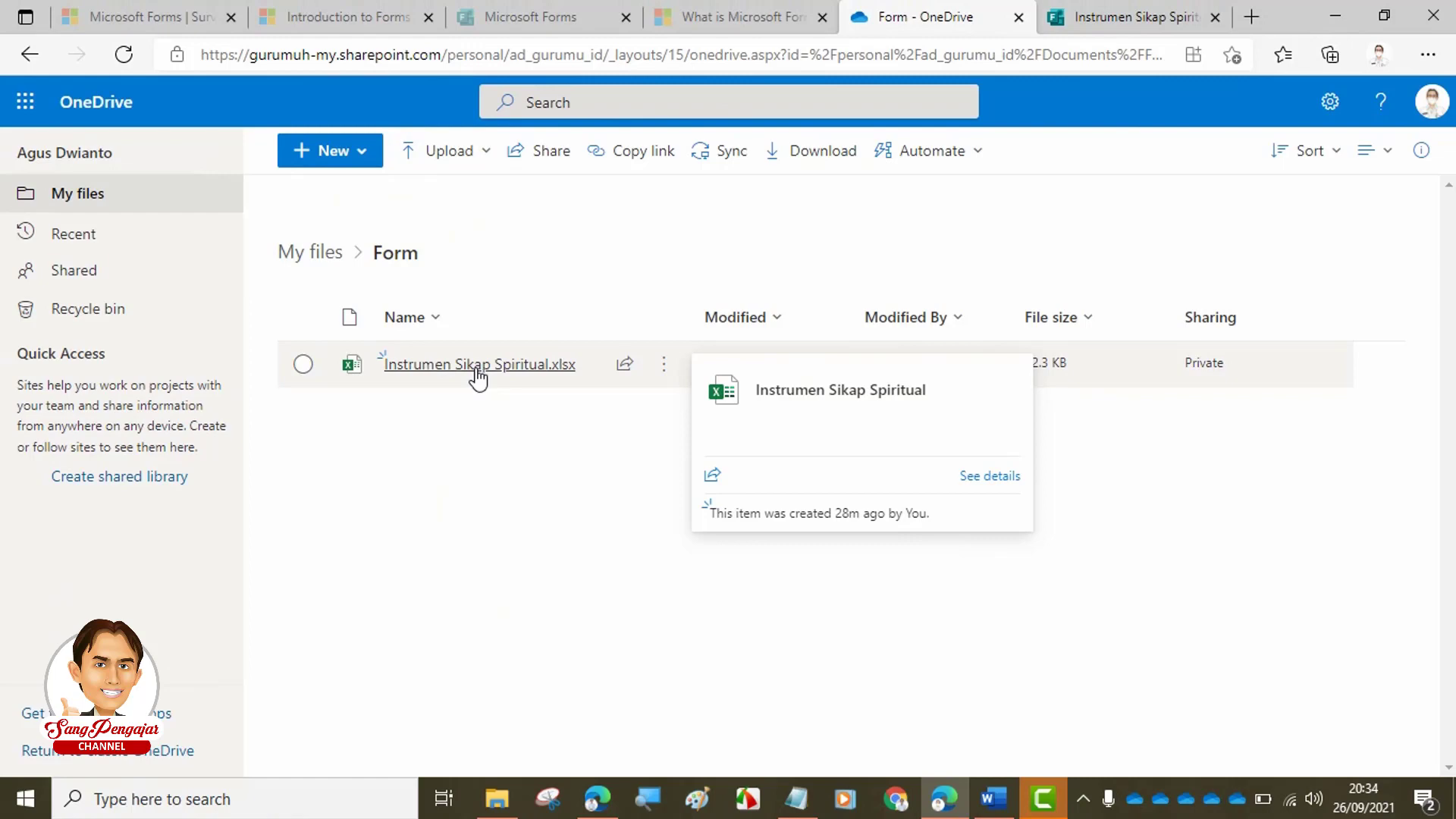
pyautogui.click(1118, 17)
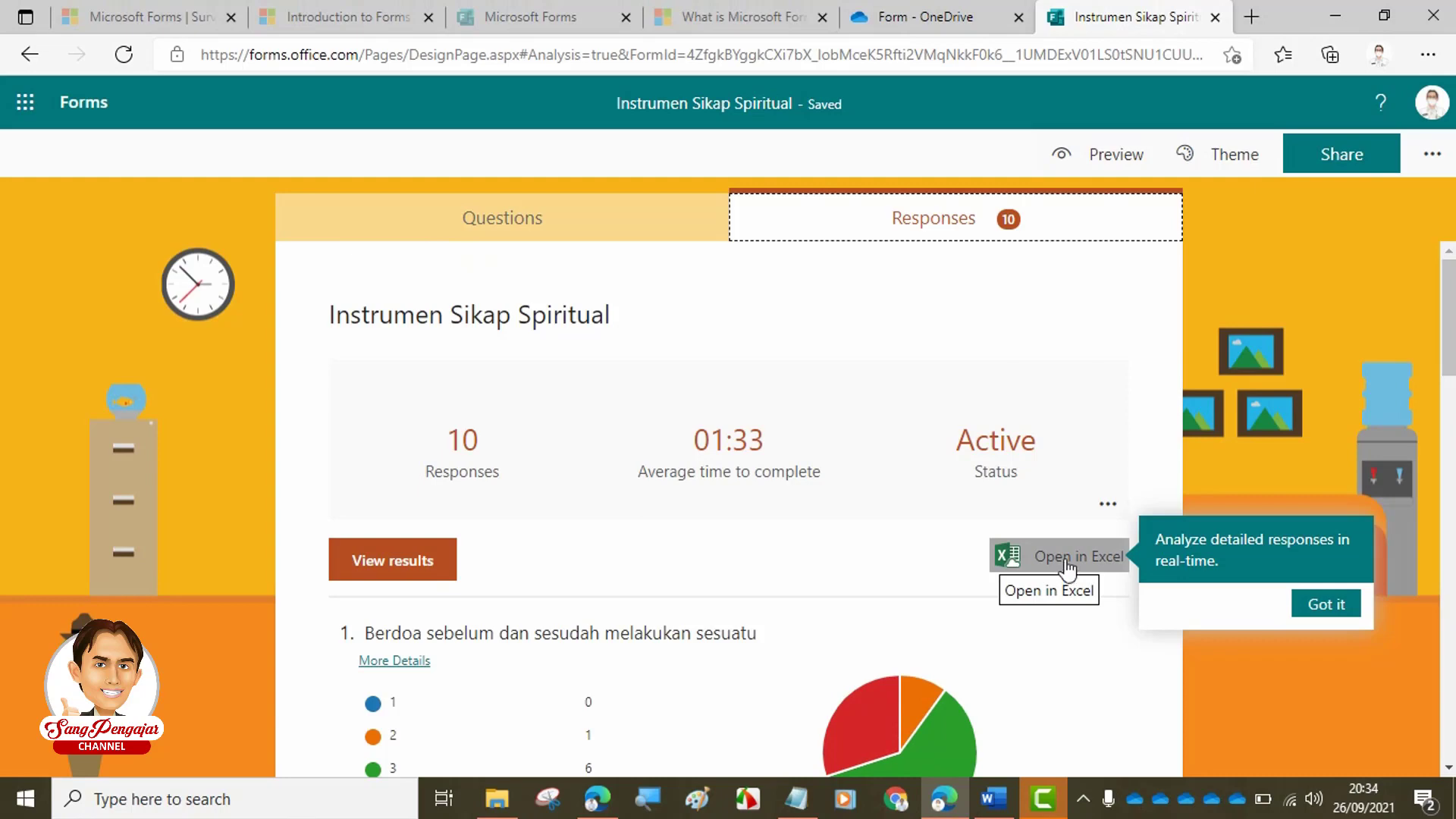
# - Open the responses in Excel Online and check the workbook in the OneDrive Form folder
pyautogui.click(1065, 567)
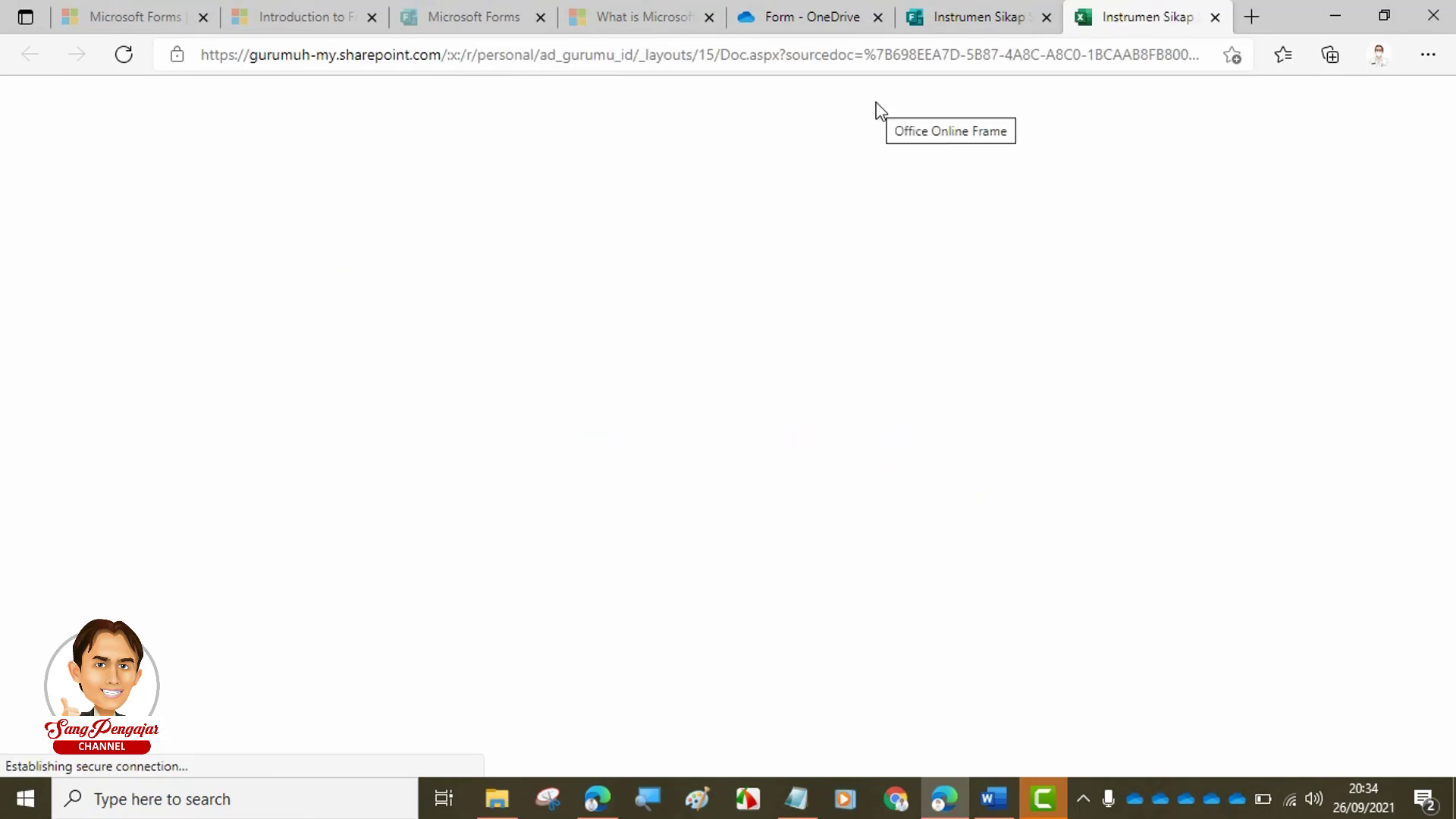
pyautogui.click(800, 16)
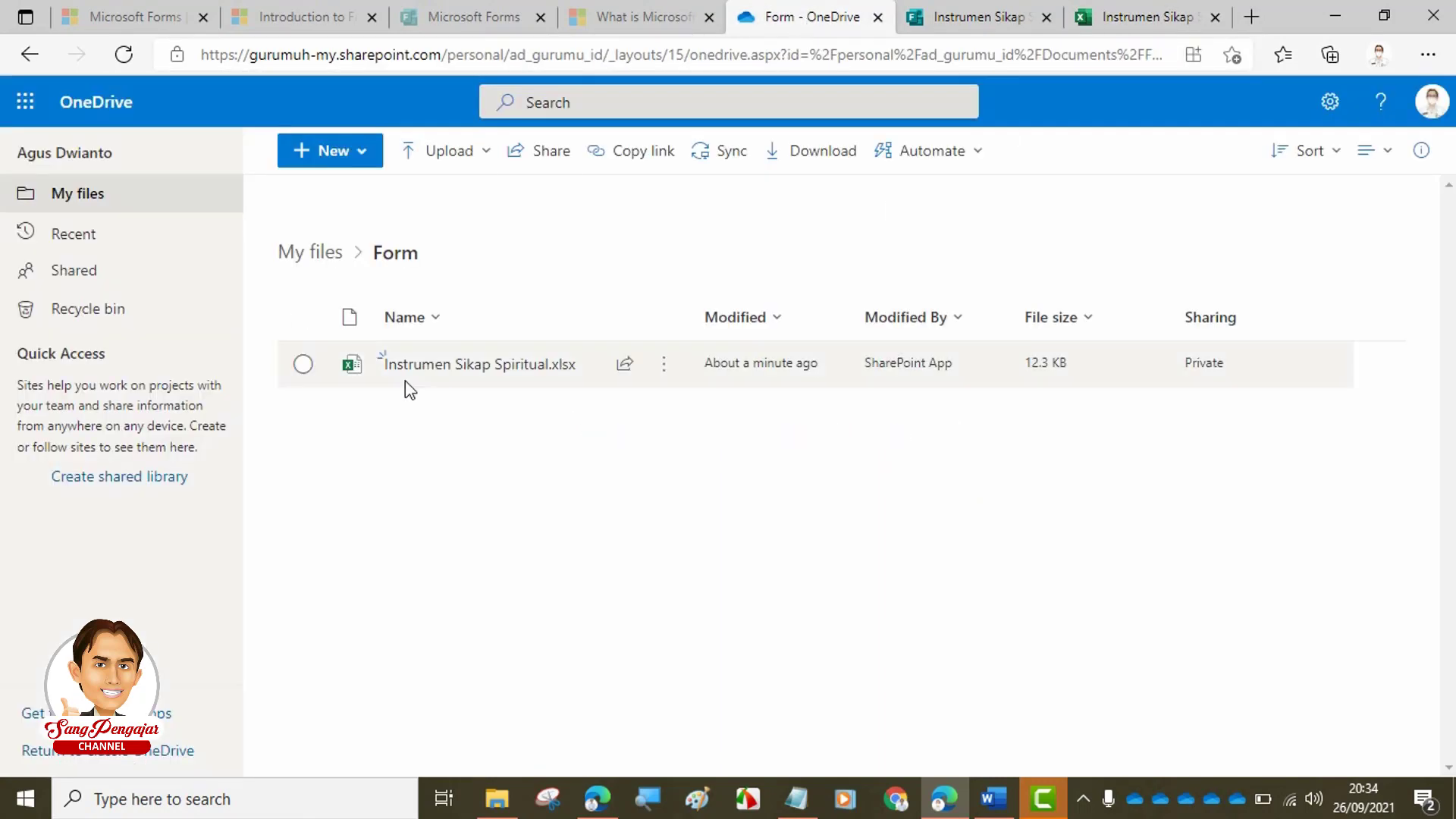
pyautogui.moveTo(497, 369)
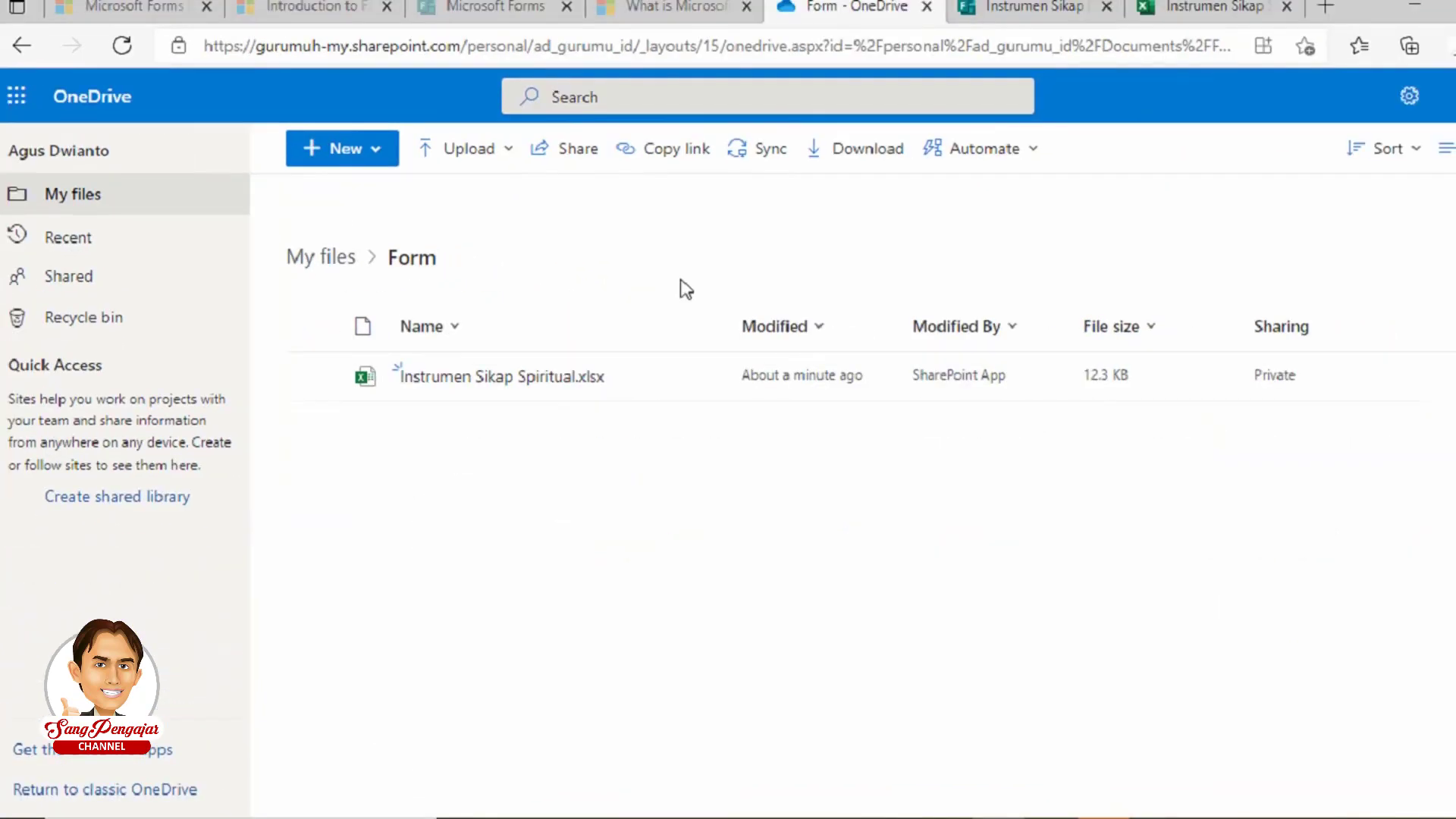
pyautogui.click(1243, 4)
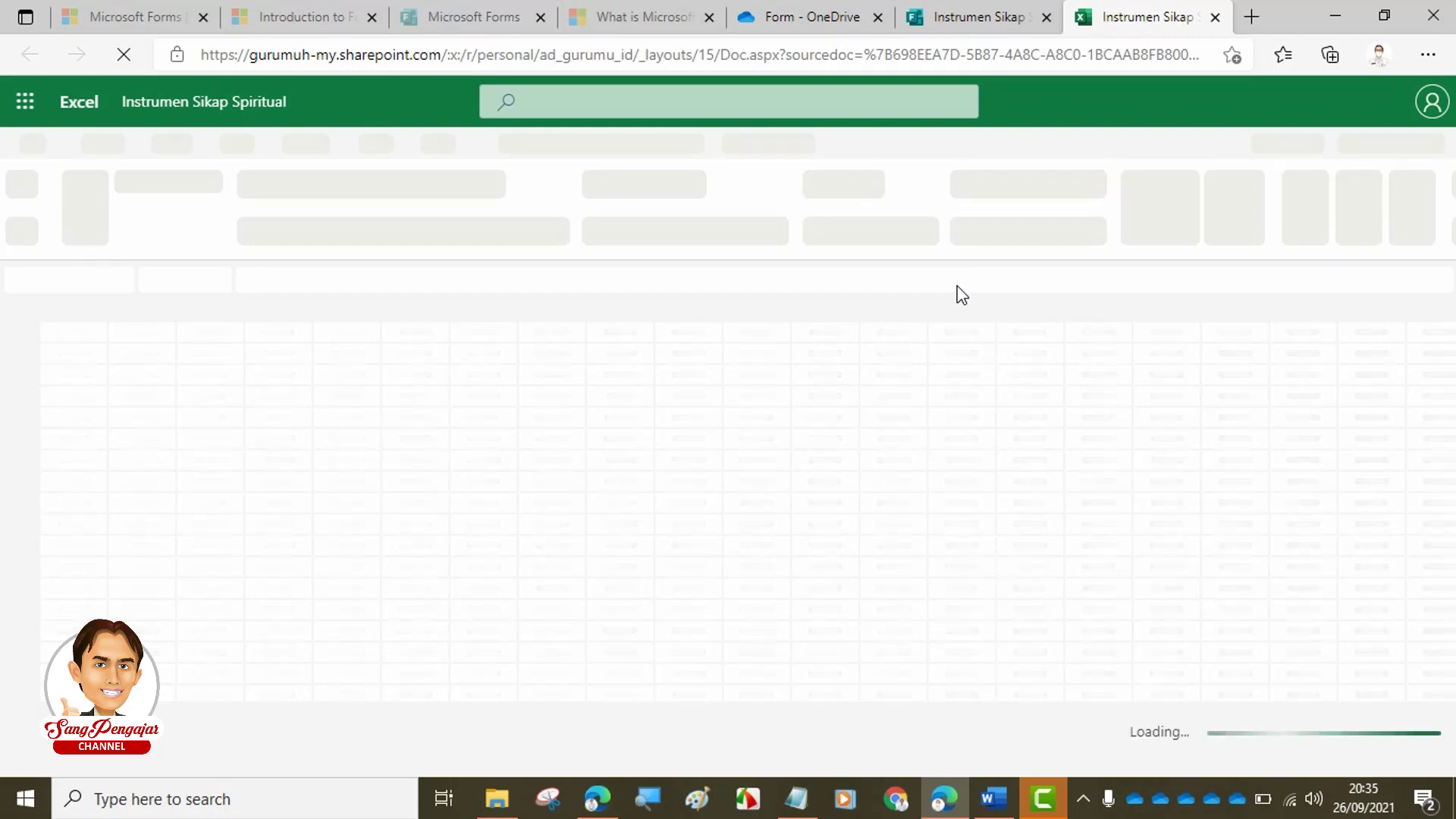
# - Return to the Forms summary showing 12 responses and review the results
pyautogui.click(962, 16)
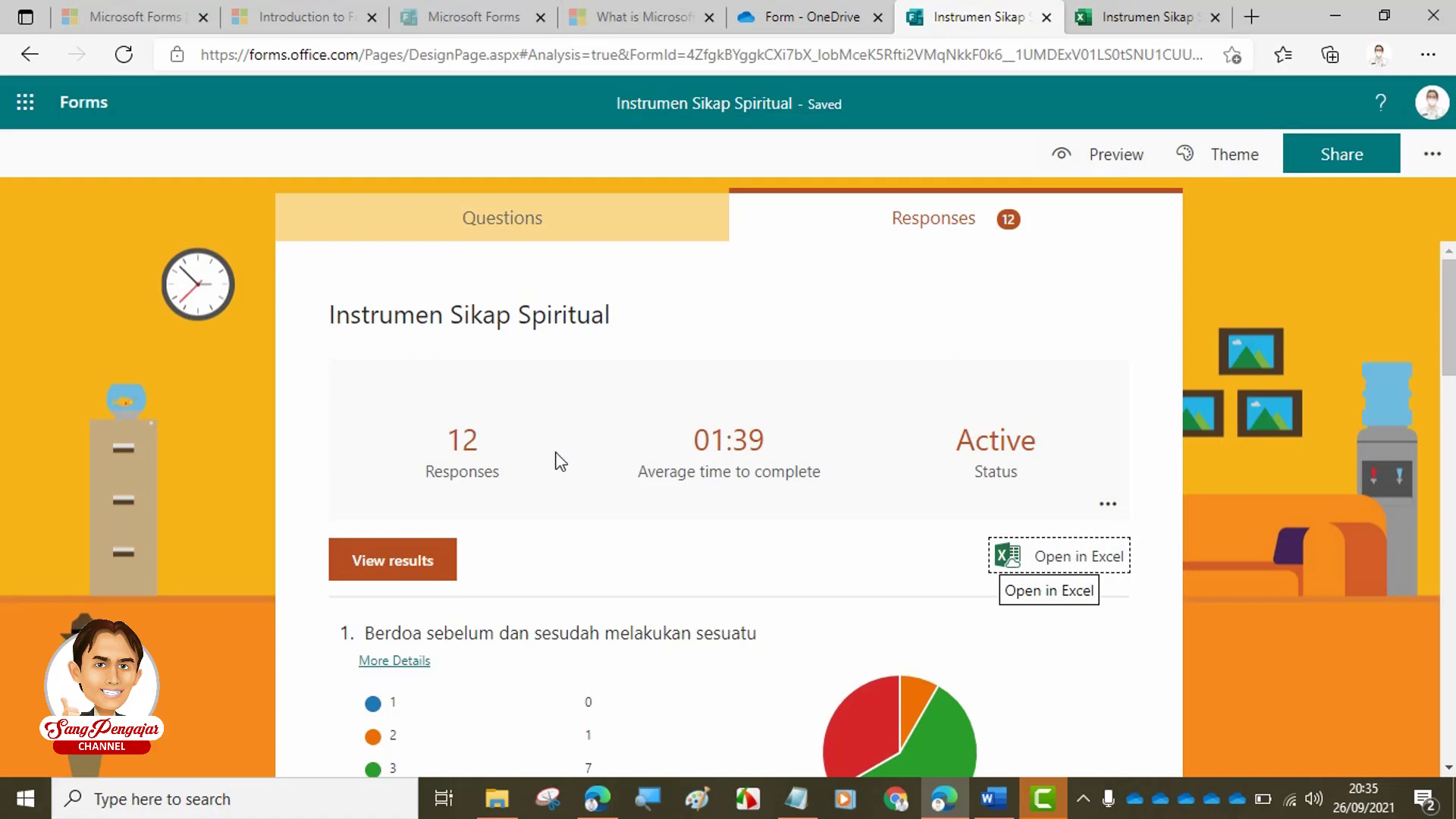
pyautogui.scroll(-3, 565, 449)
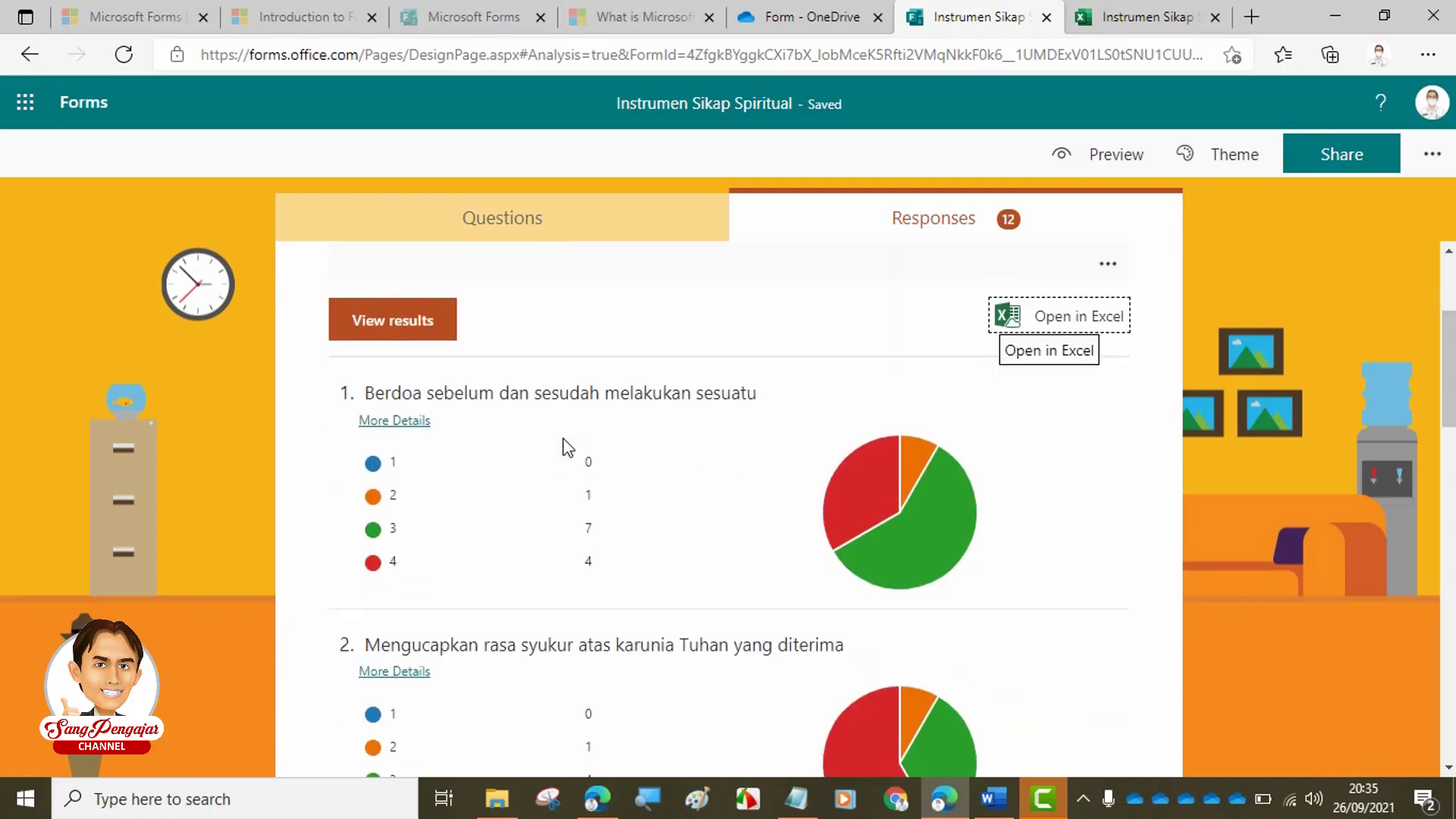
pyautogui.scroll(3, 579, 452)
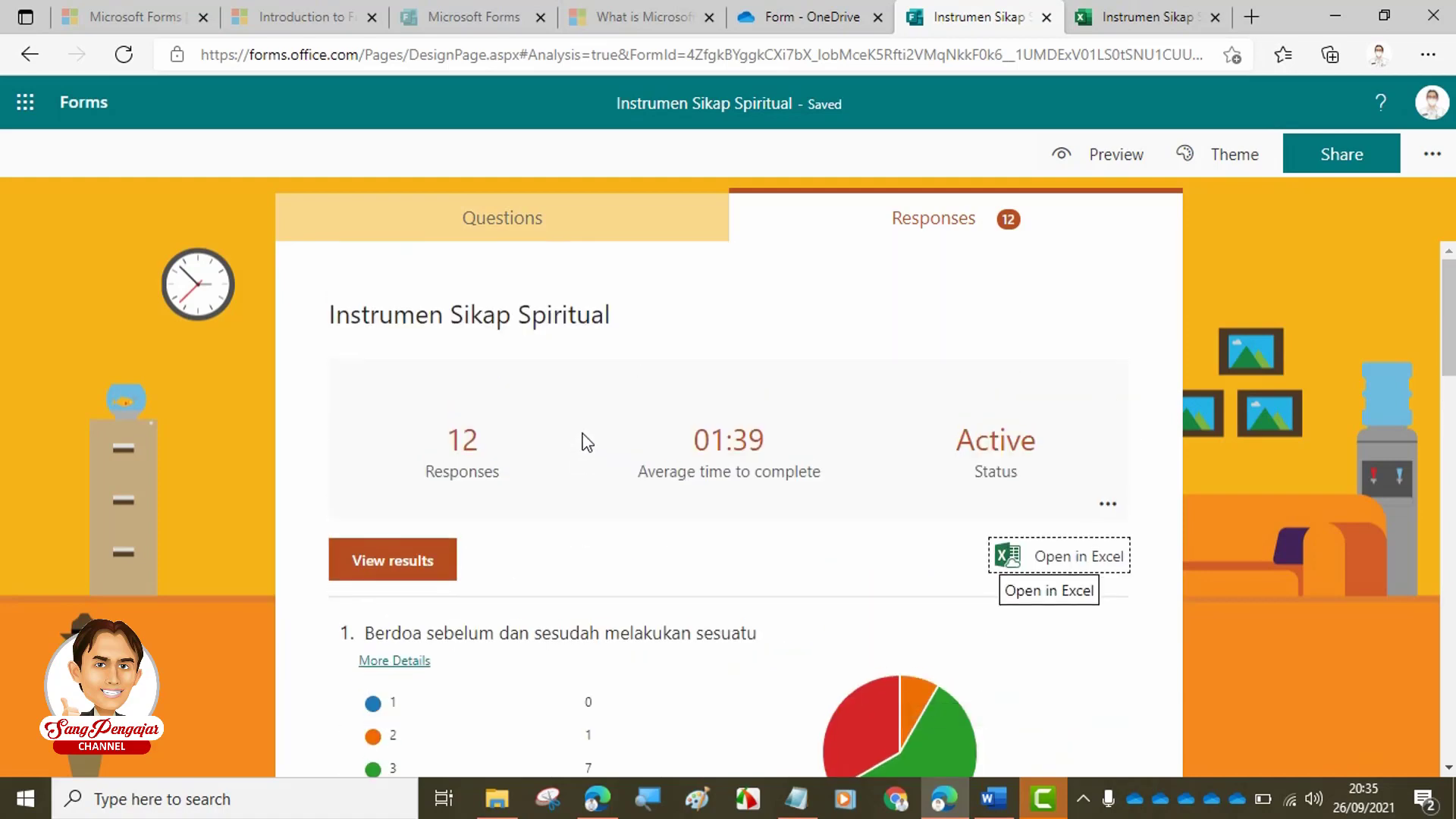
pyautogui.click(1098, 22)
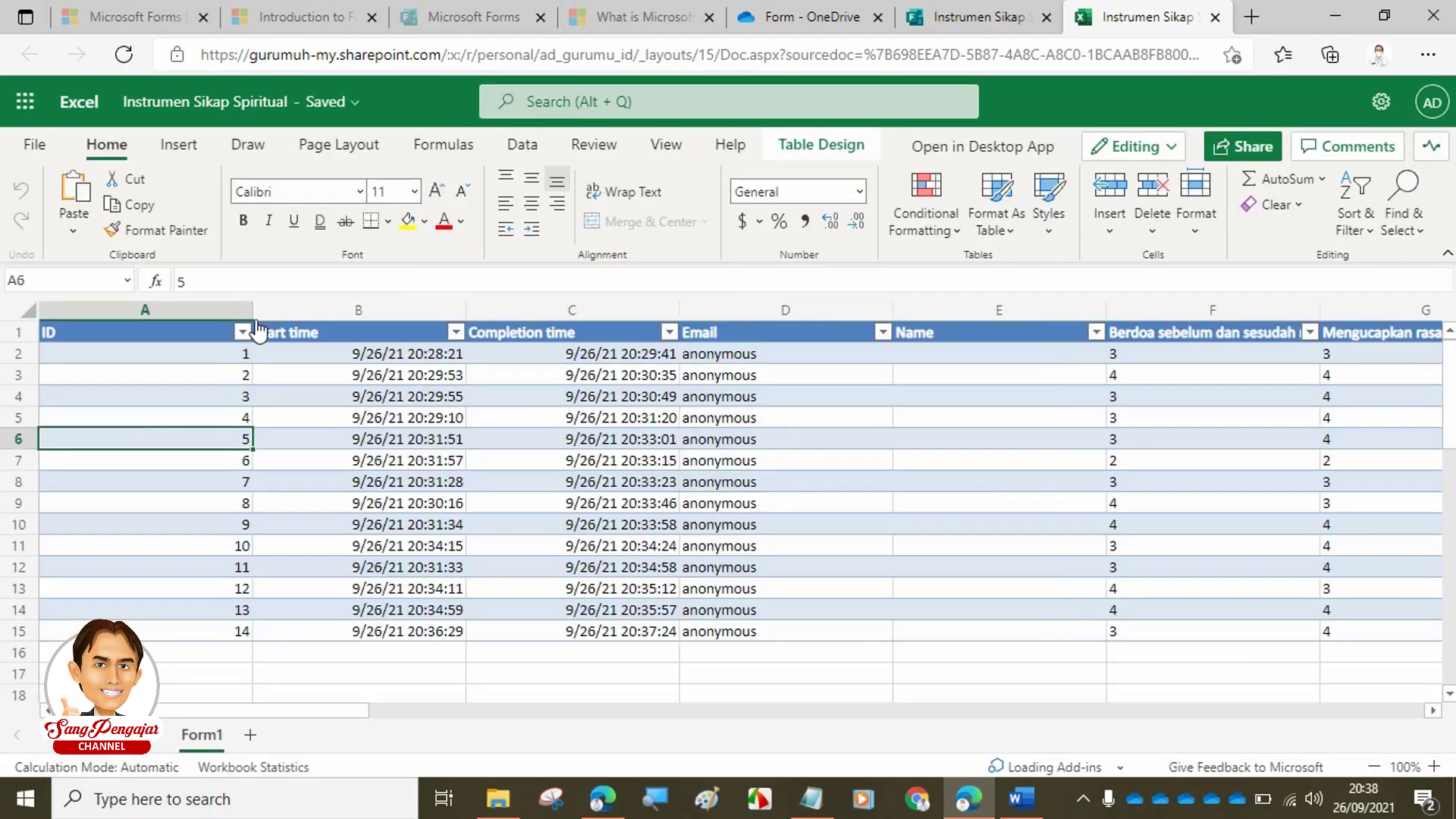
# - Narrow the ID, Start time and Completion time columns to fit, then select the Email column
pyautogui.moveTo(253, 309); pyautogui.dragTo(105, 307)
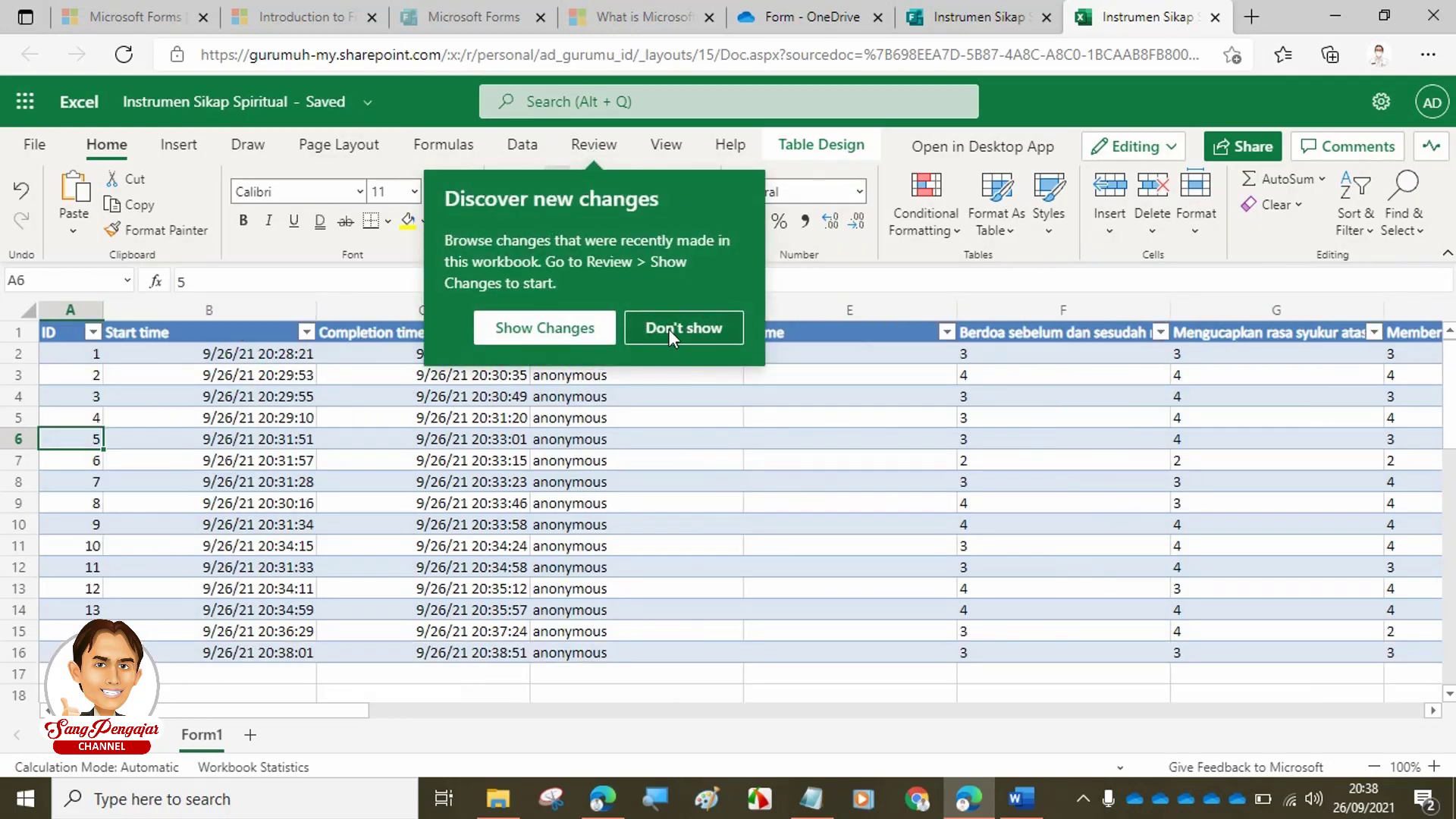
pyautogui.click(683, 328)
pyautogui.moveTo(318, 309); pyautogui.dragTo(269, 311)
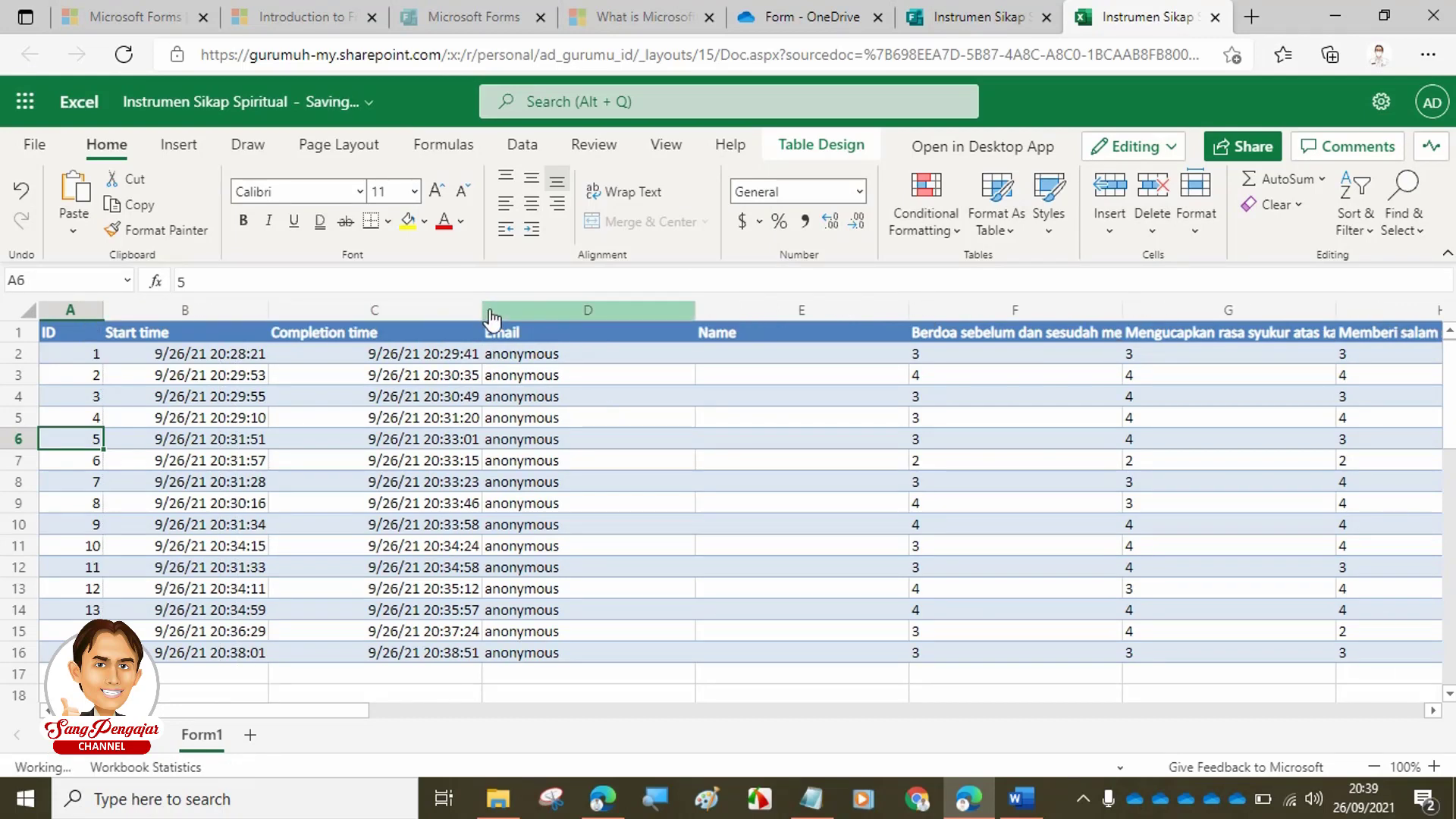
pyautogui.moveTo(482, 310); pyautogui.dragTo(402, 308)
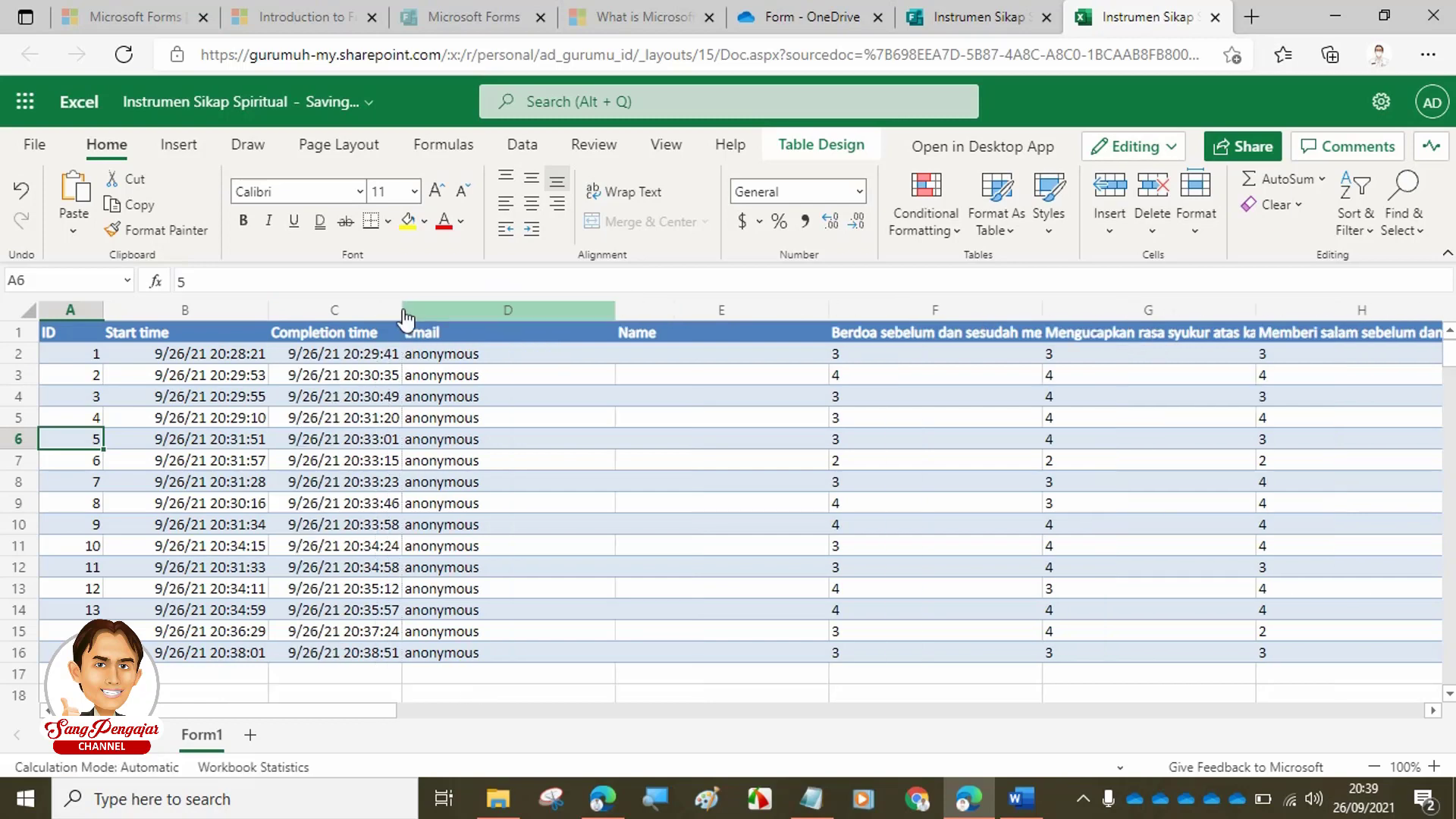
pyautogui.click(504, 322)
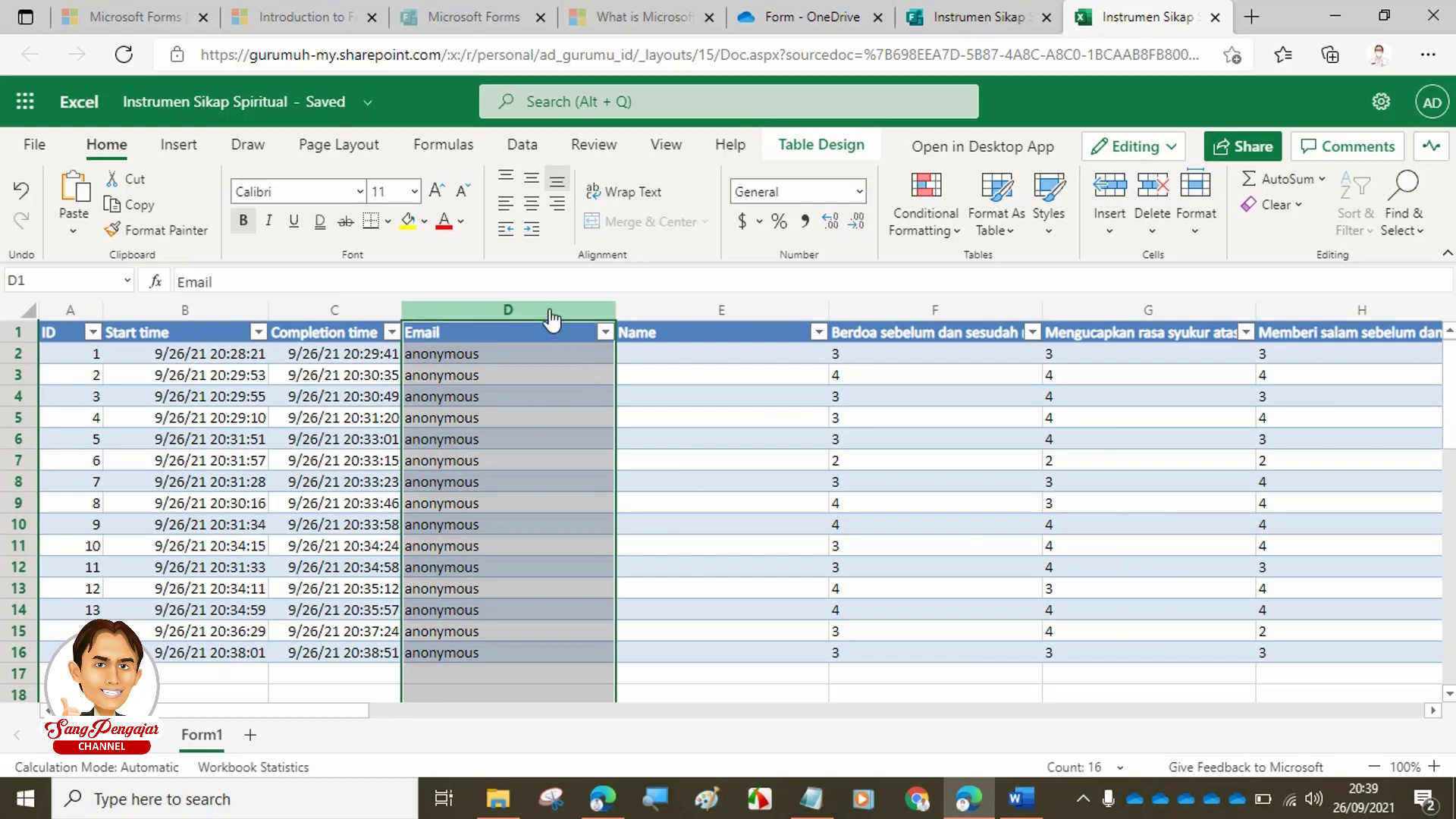
# - Hide the Email and Name columns (D and E) in the responses table
pyautogui.click(752, 469)
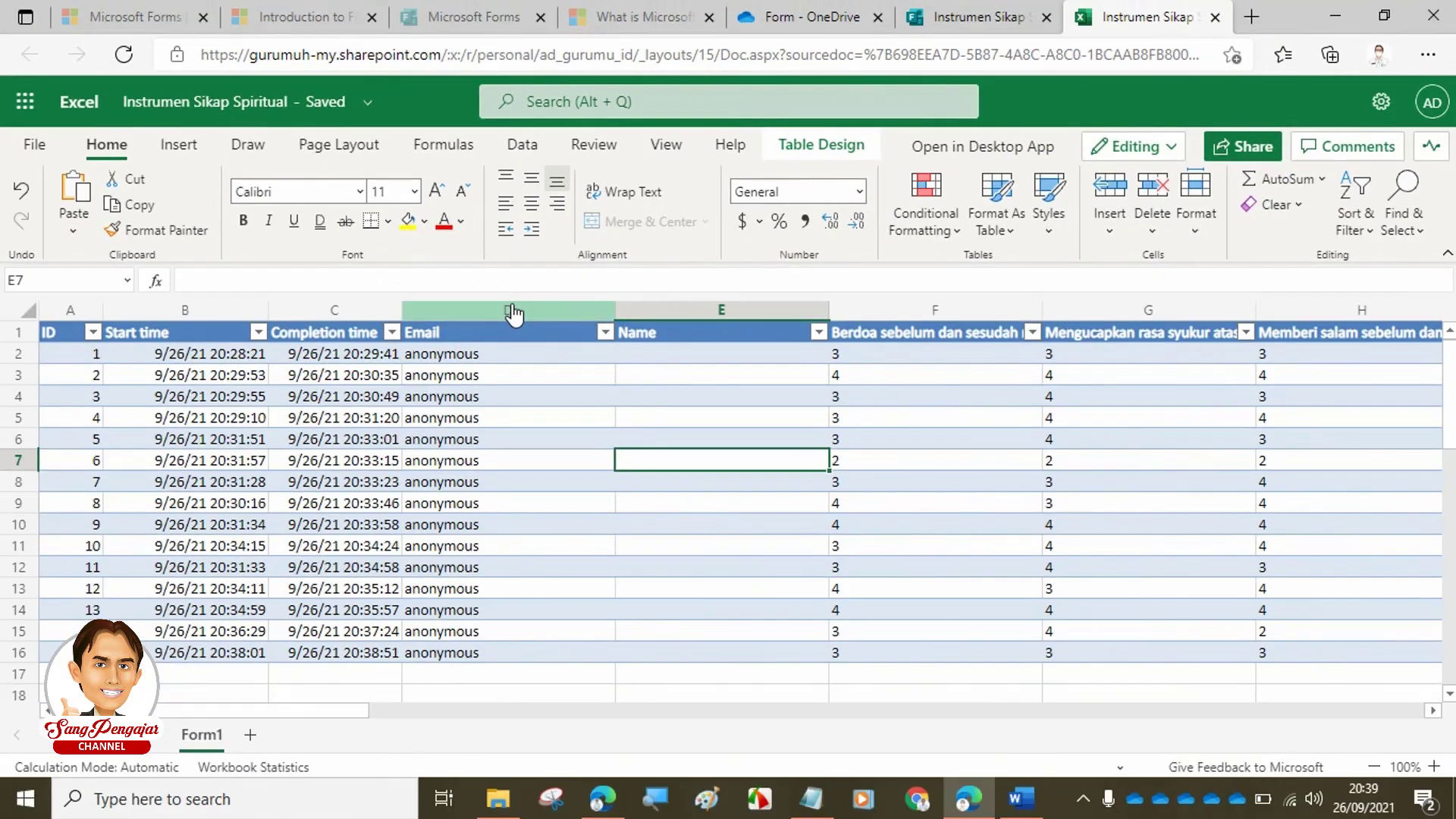
pyautogui.click(512, 311)
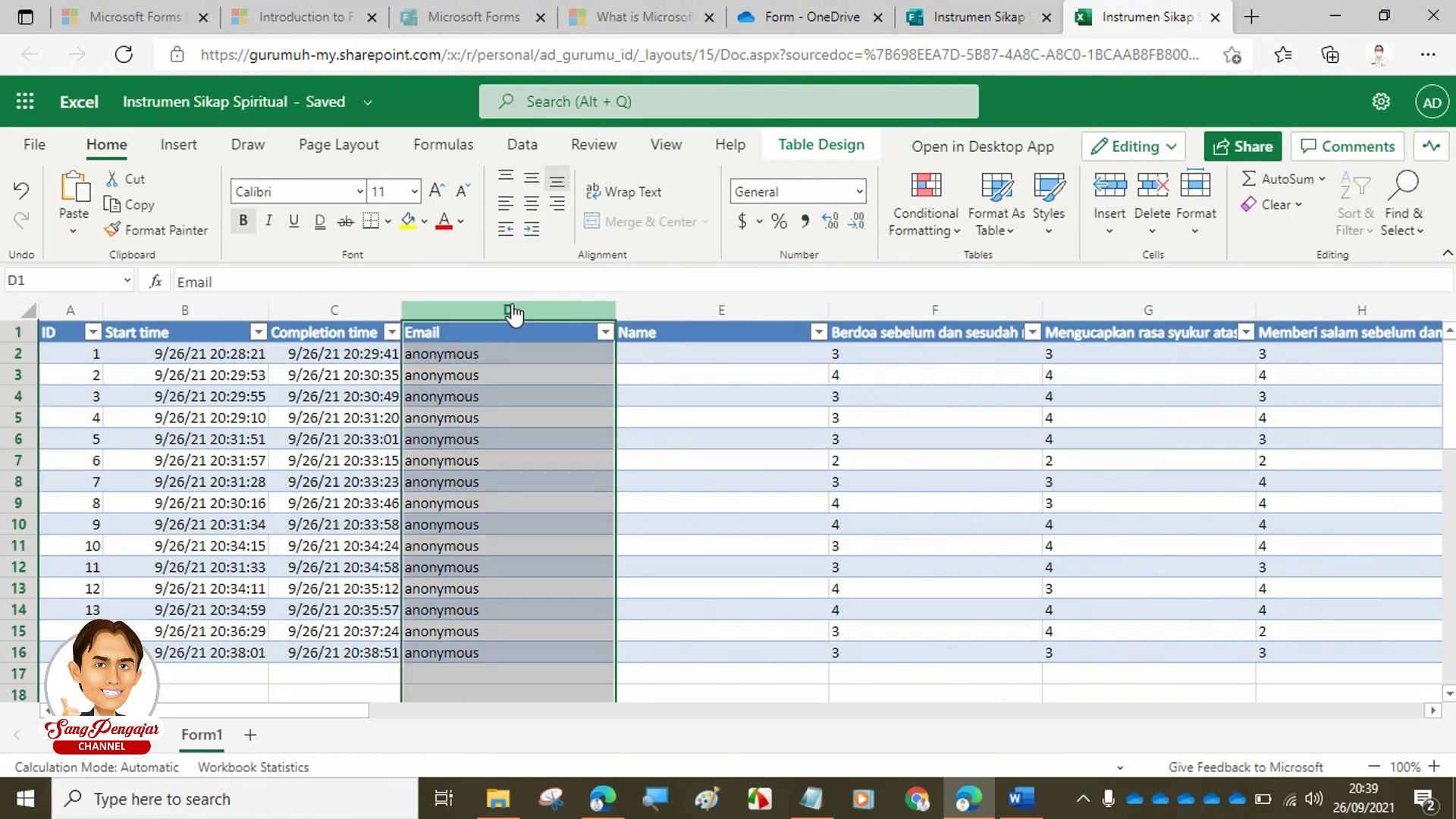
pyautogui.keyDown('ctrl'); pyautogui.click(649, 313); pyautogui.keyUp('ctrl')
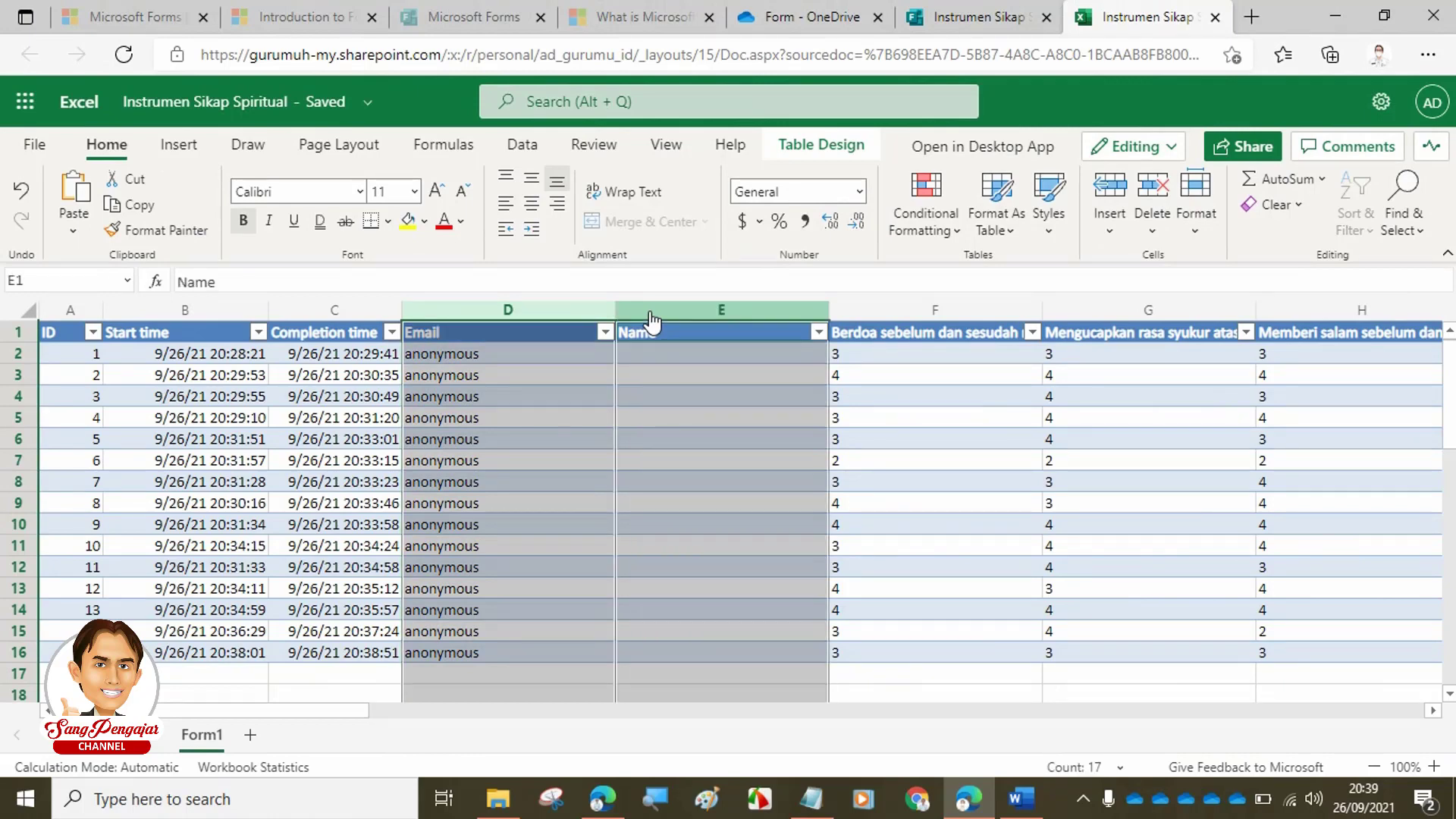
pyautogui.rightClick(649, 311)
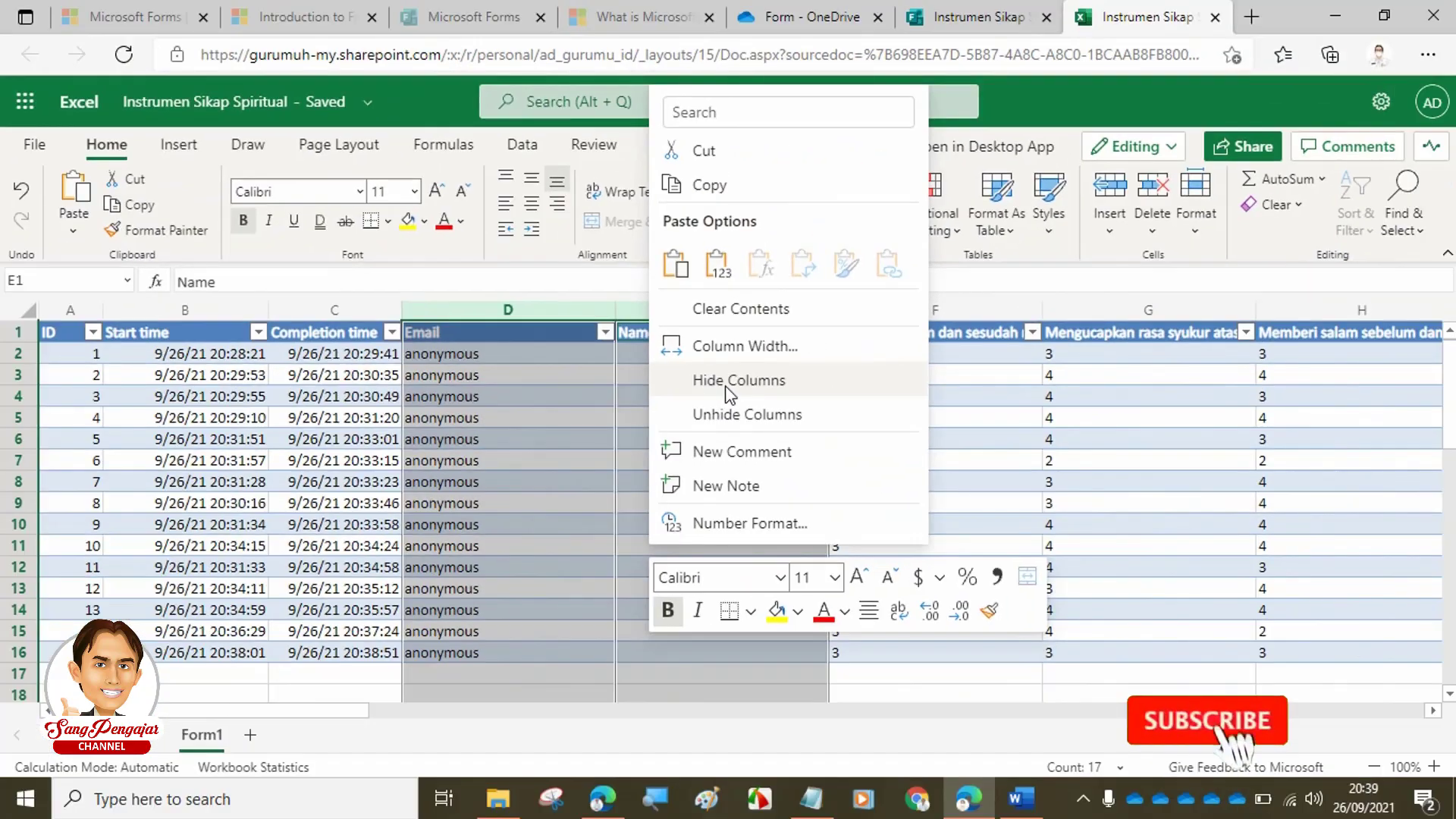
pyautogui.click(724, 380)
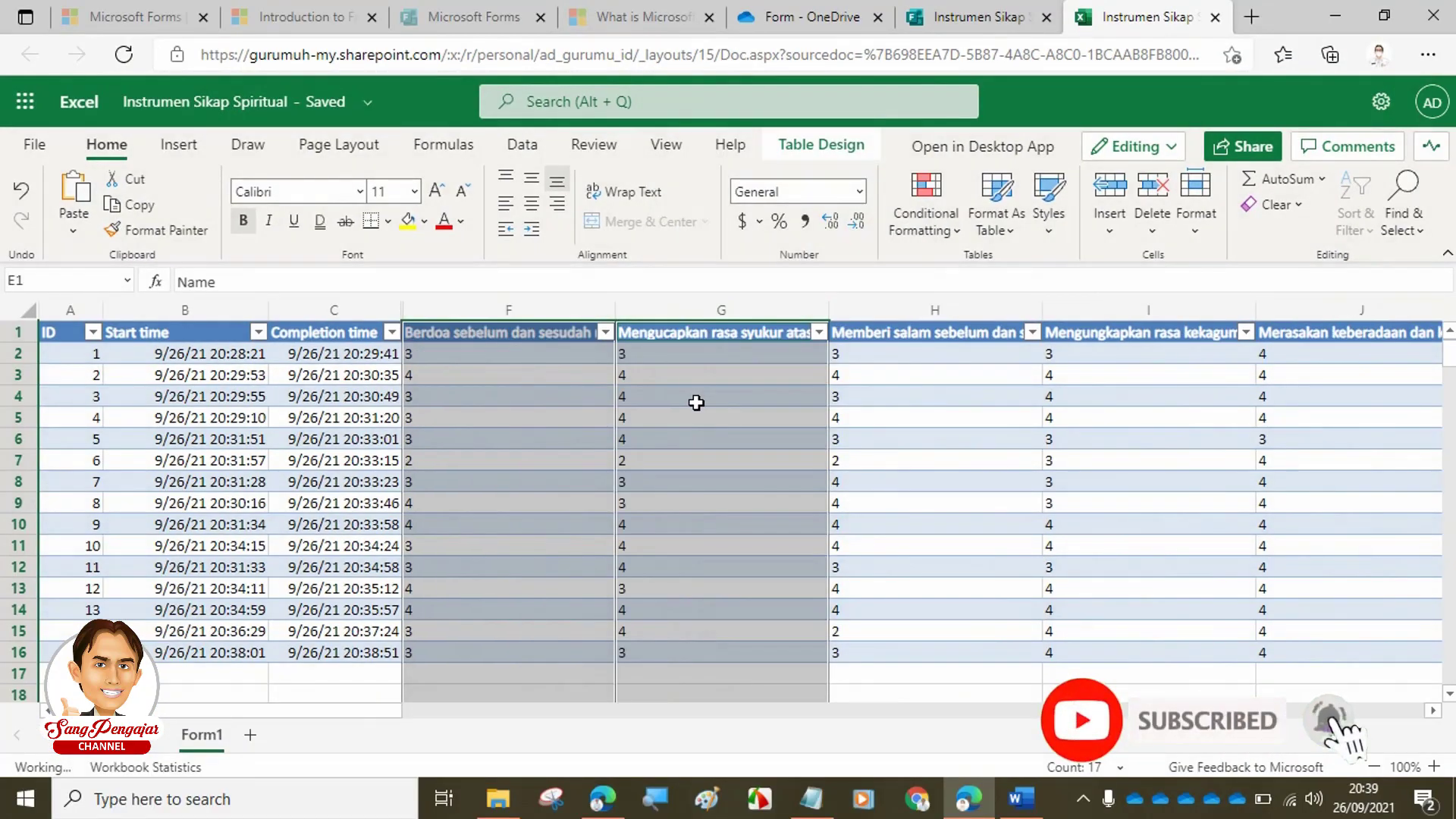
# - Review the fourth respondent's answers, full name and class along row 5
pyautogui.click(567, 414)
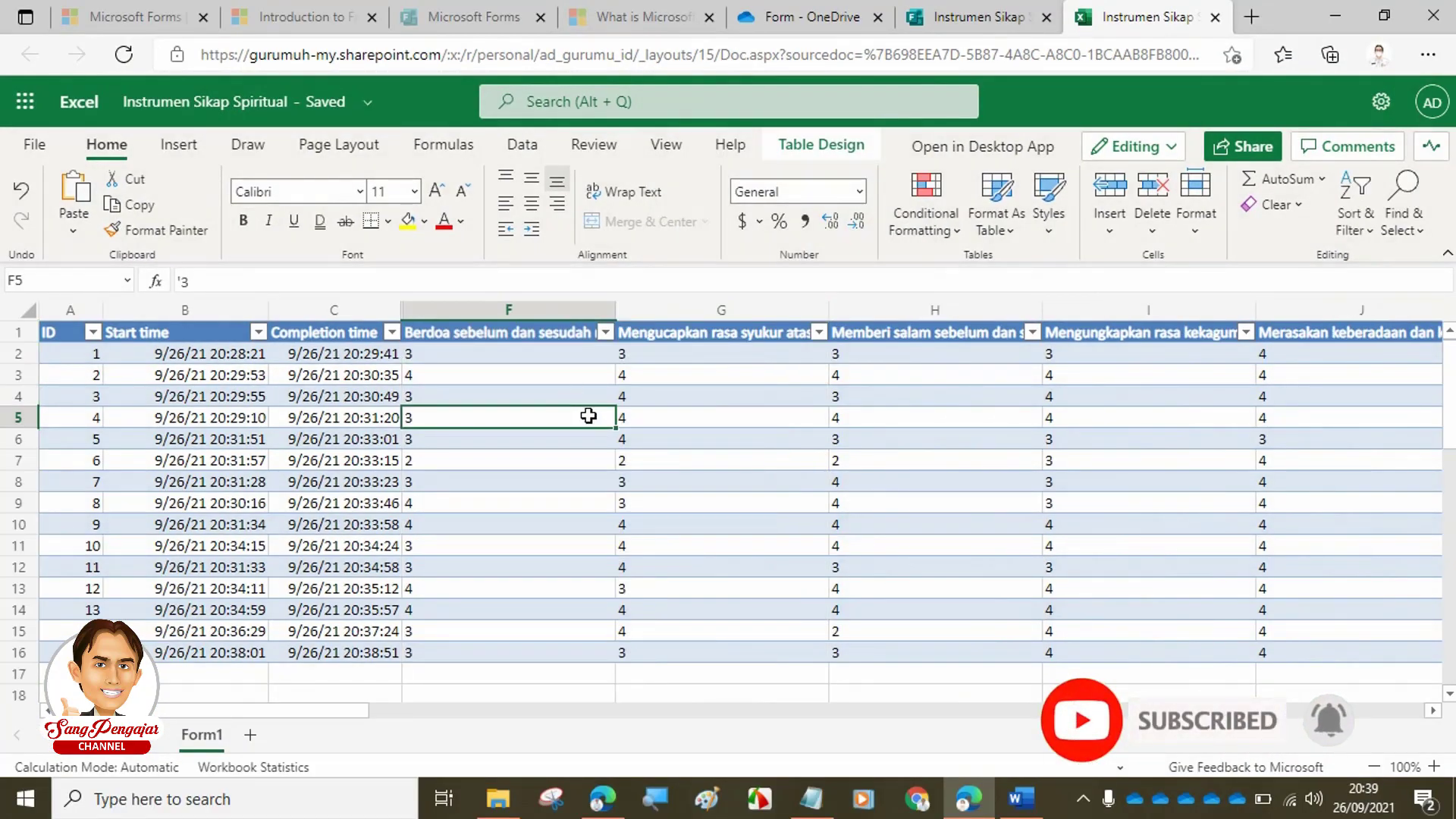
pyautogui.press('Right')
pyautogui.press('Right')
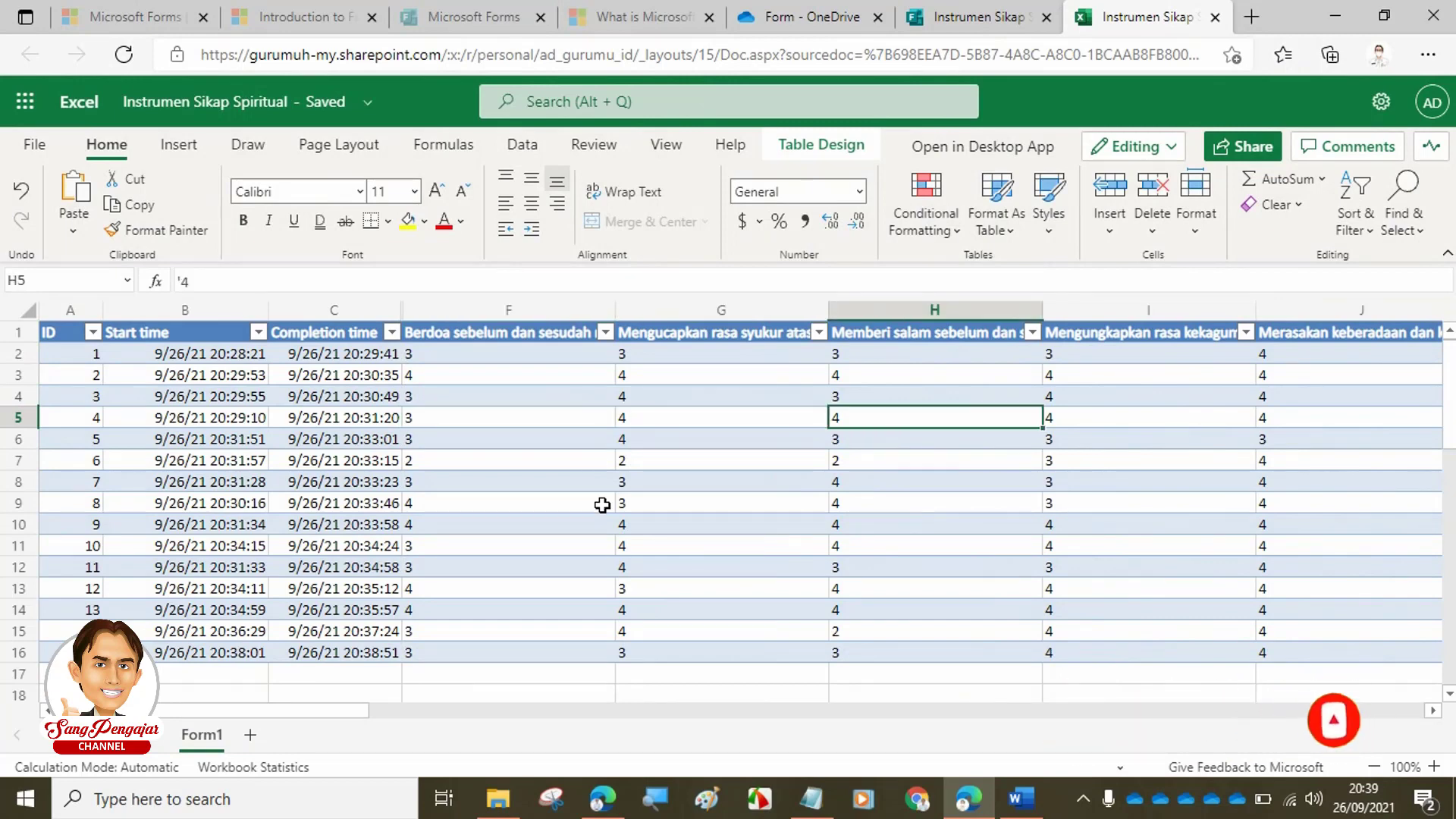
pyautogui.press('Right')
pyautogui.press('Right')
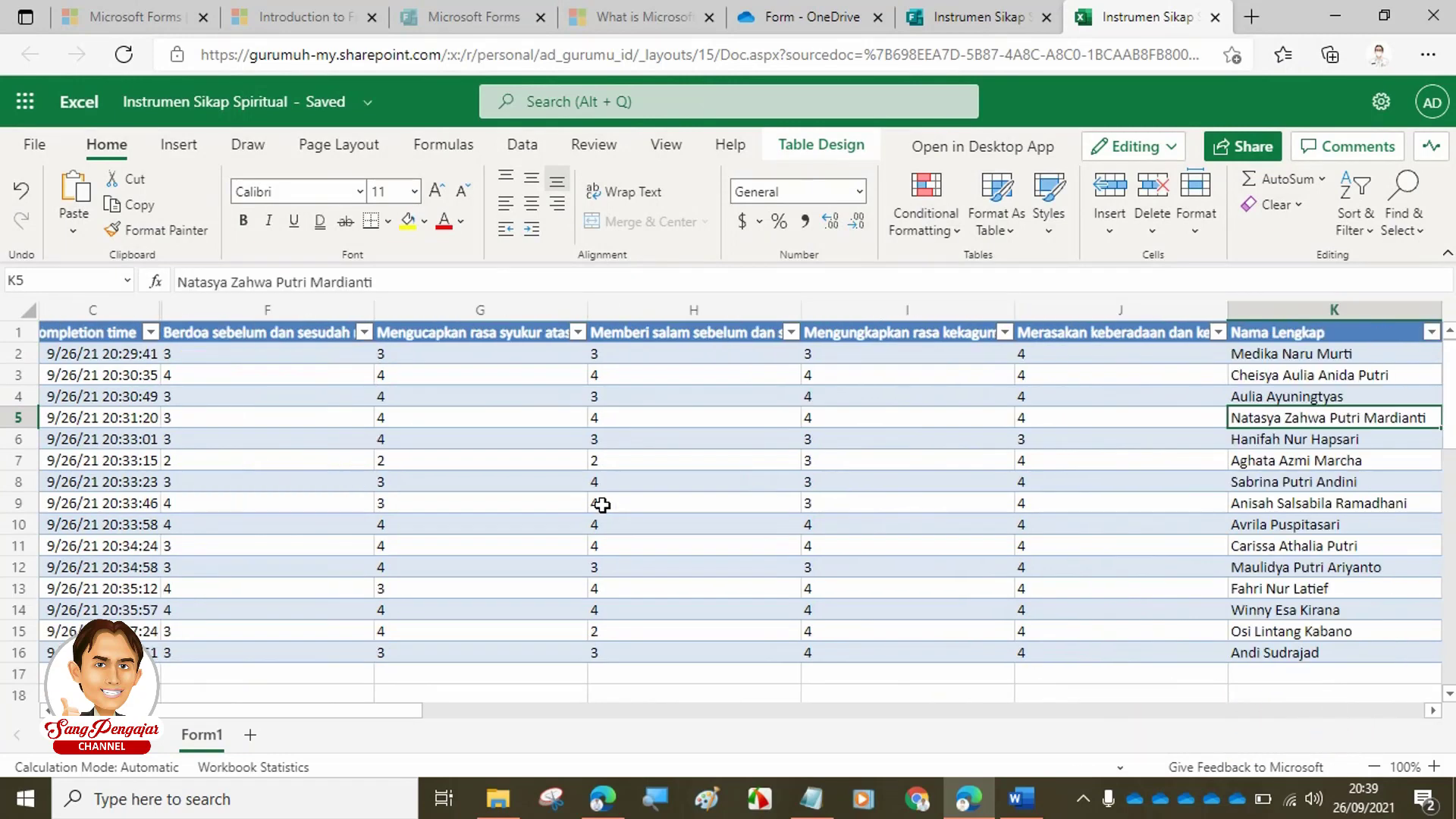
pyautogui.press('Left')
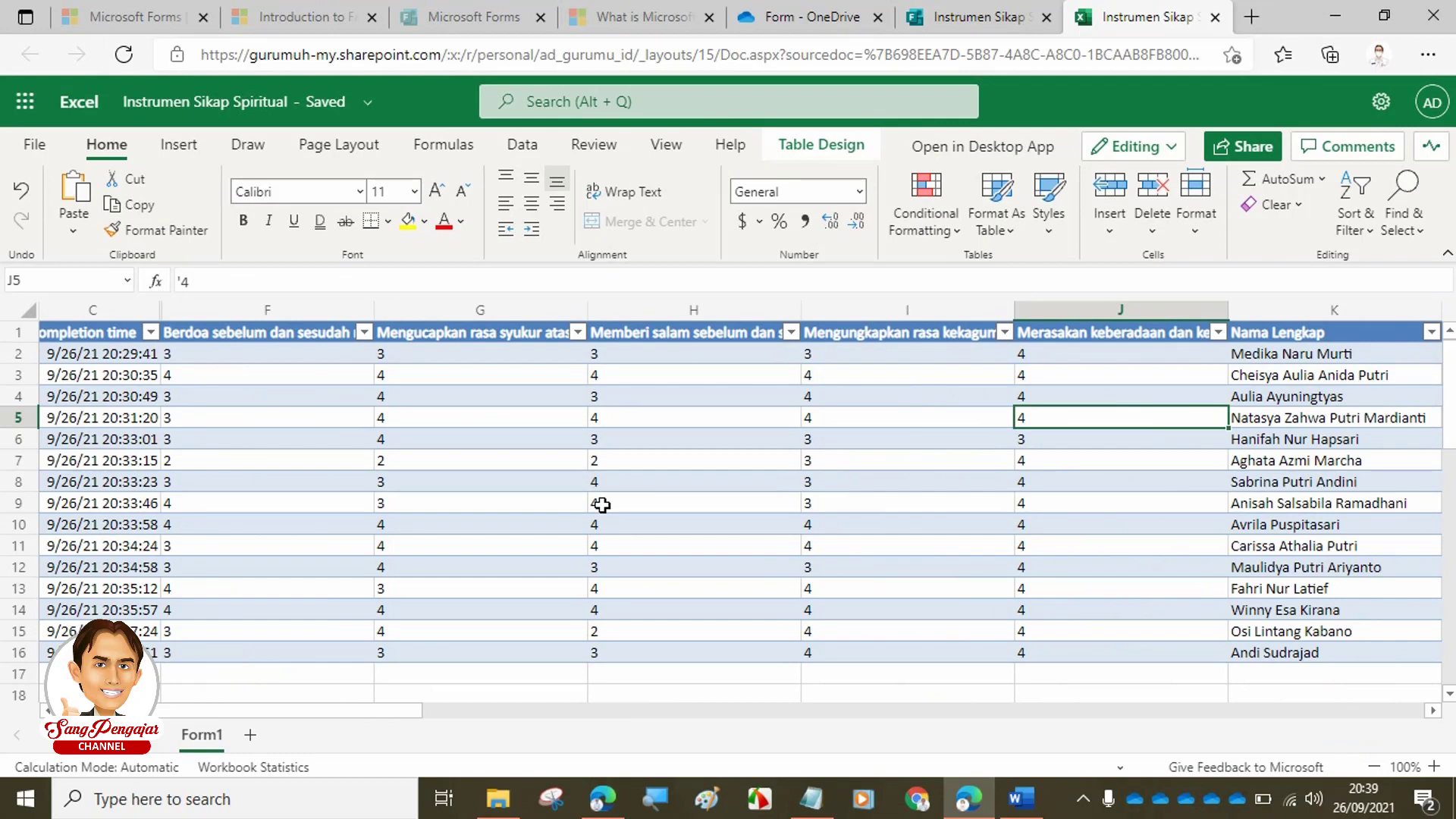
pyautogui.press('Right')
pyautogui.press('Right')
pyautogui.press('Left')
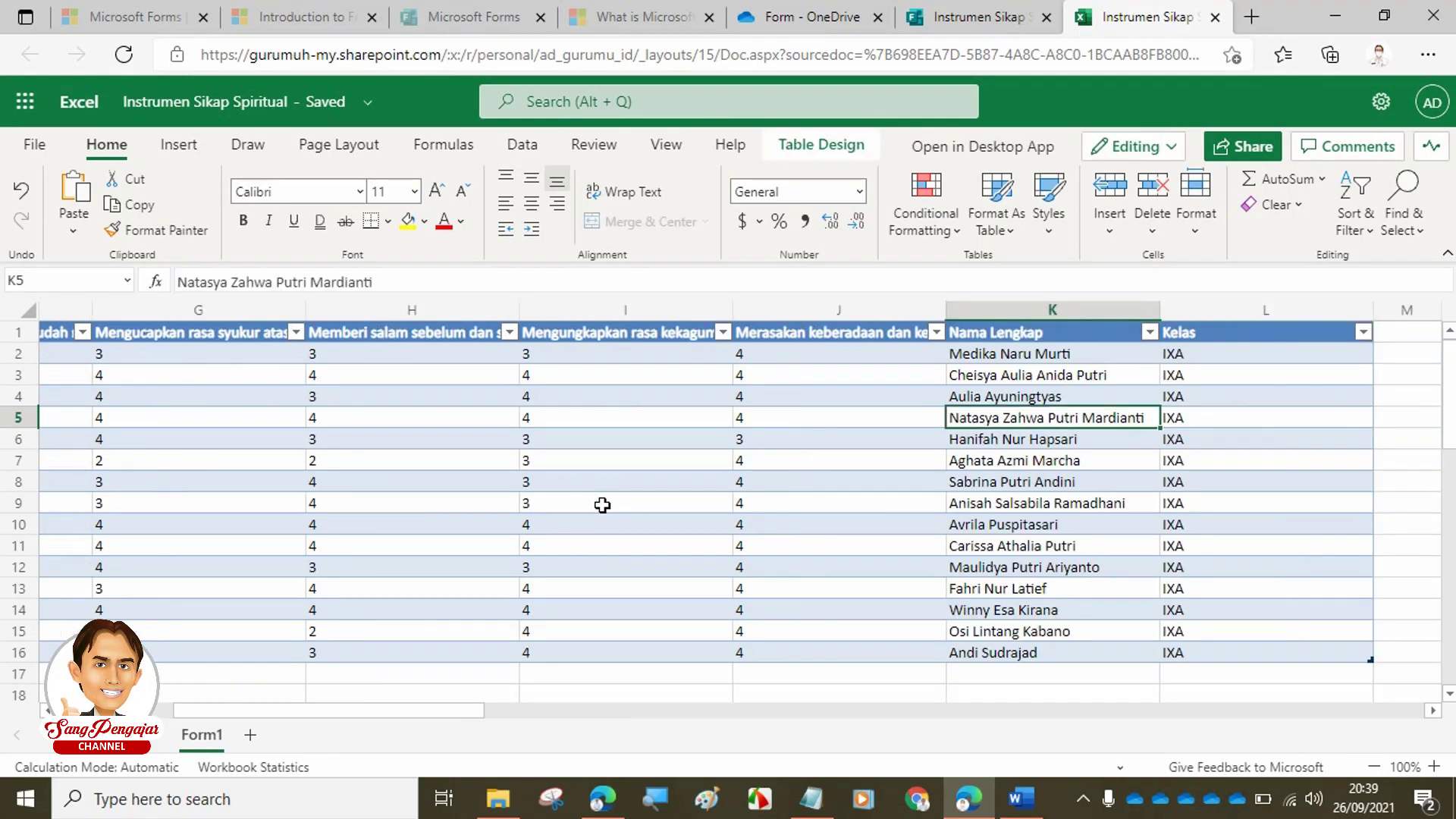
pyautogui.press('Left')
pyautogui.press('Left')
pyautogui.press('Left')
pyautogui.press('Left')
pyautogui.press('Left')
pyautogui.press('Left')
pyautogui.press('Left')
pyautogui.press('Left')
pyautogui.press('Left')
pyautogui.press('Left')
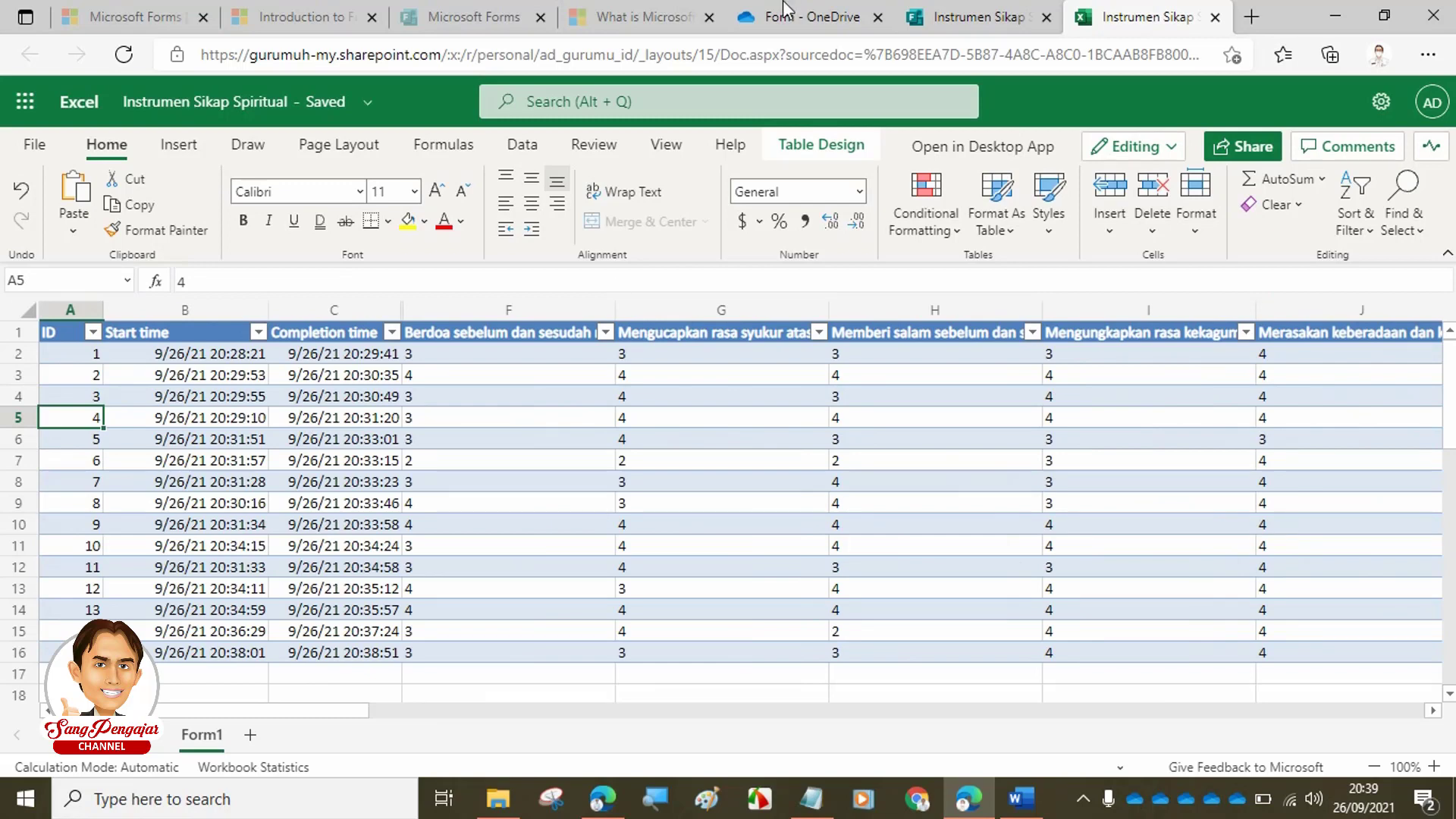
pyautogui.click(988, 11)
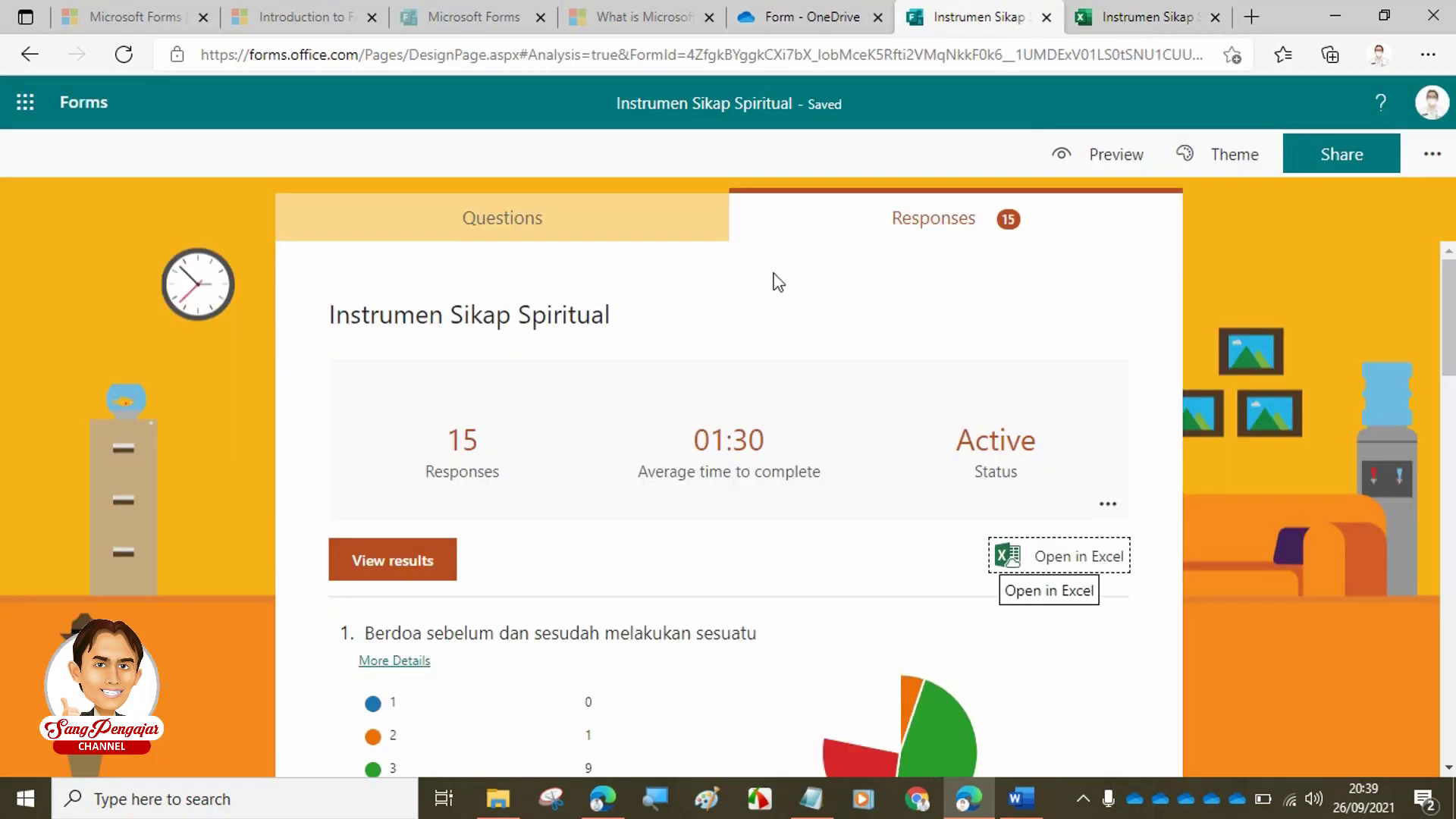
pyautogui.scroll(-1, 676, 470)
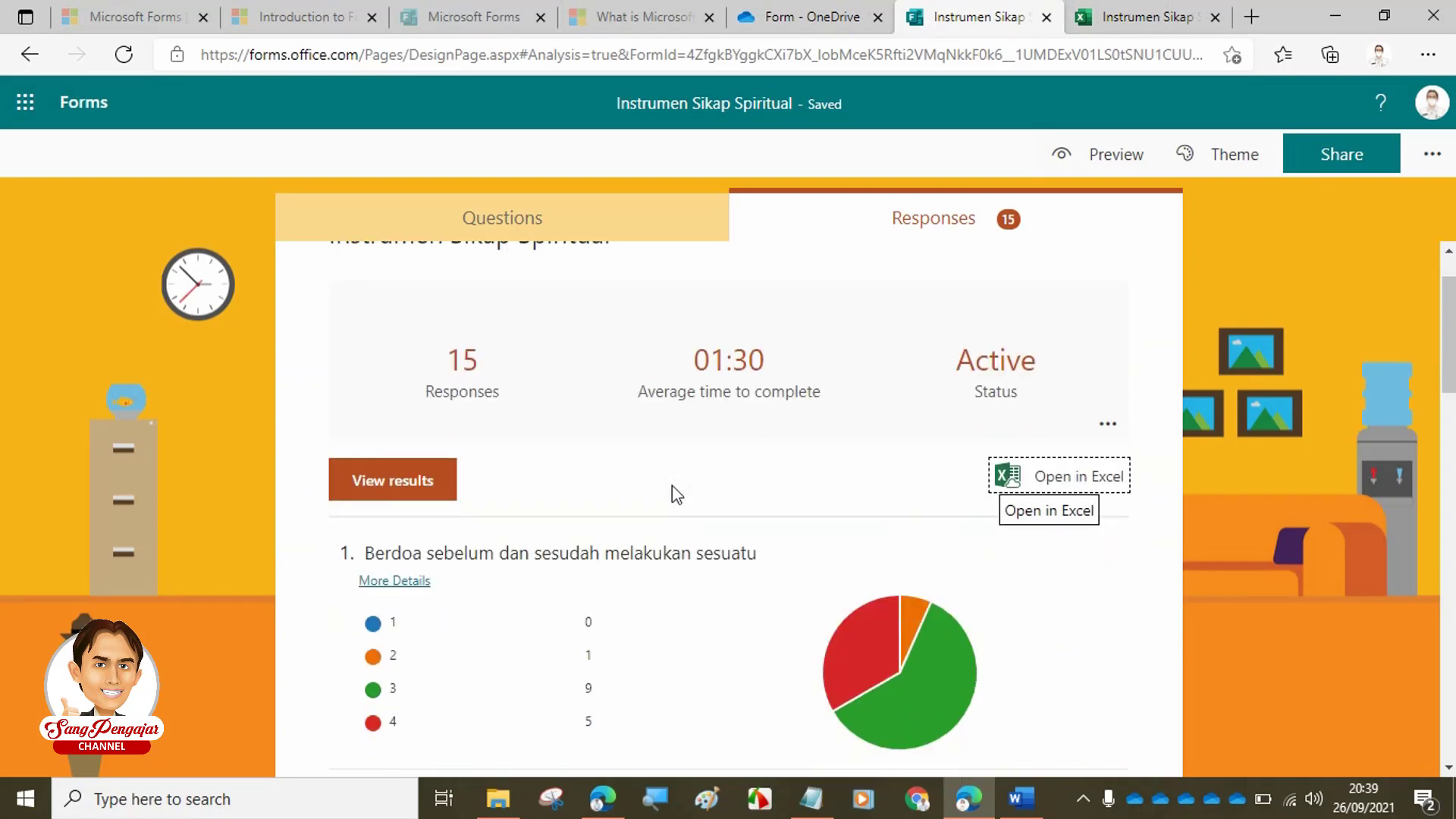
pyautogui.scroll(-2, 672, 486)
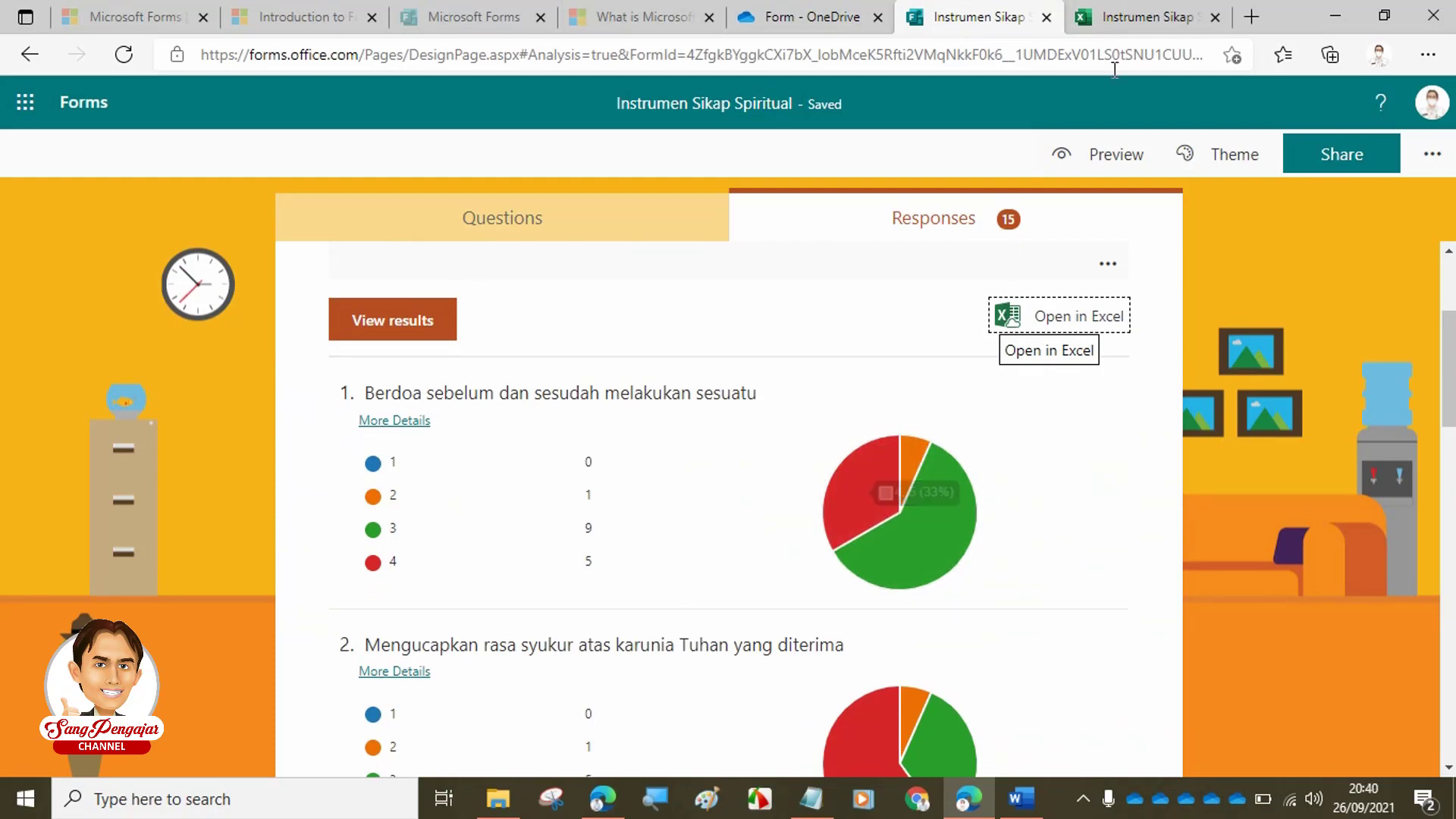
pyautogui.click(1144, 13)
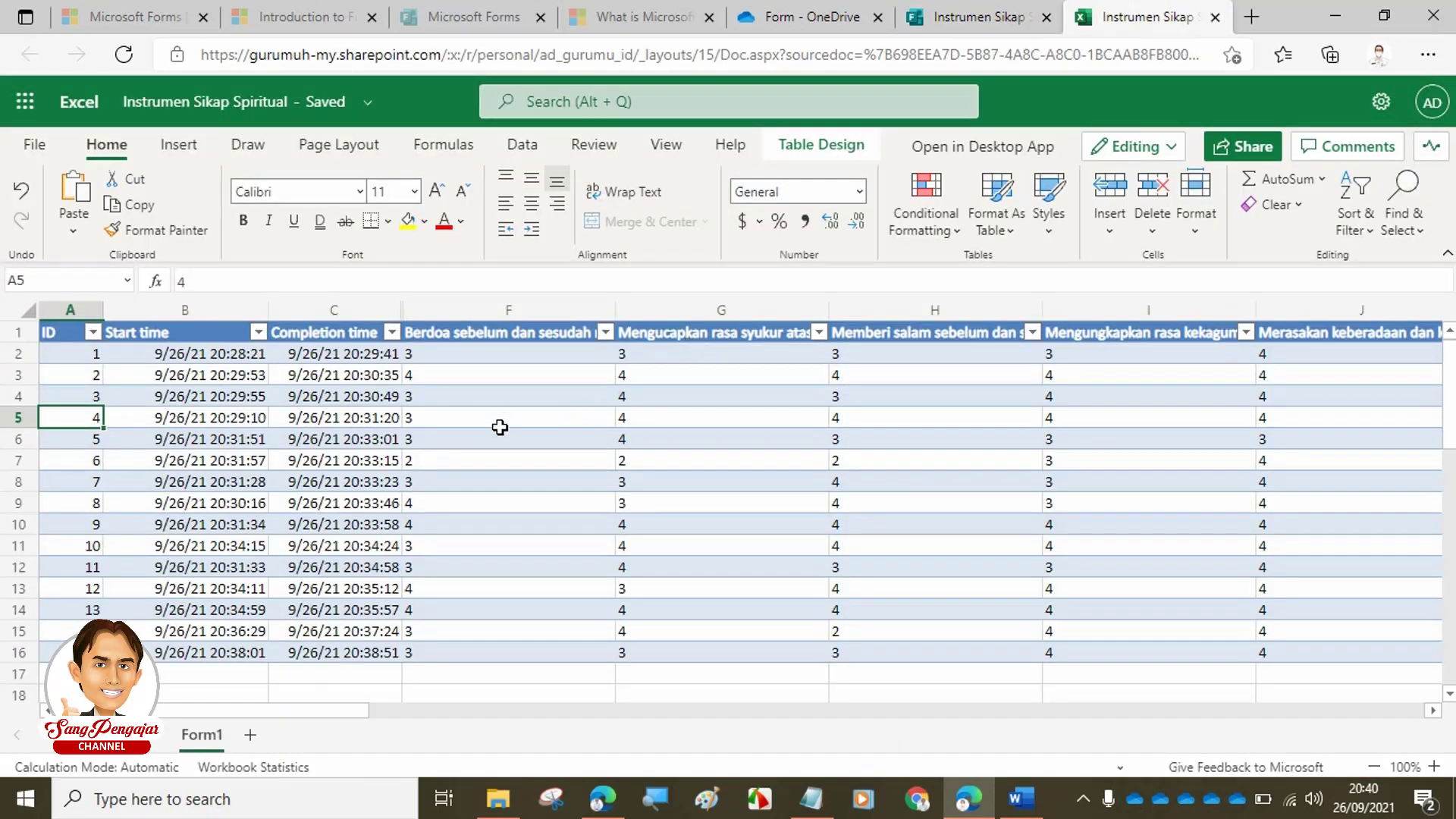